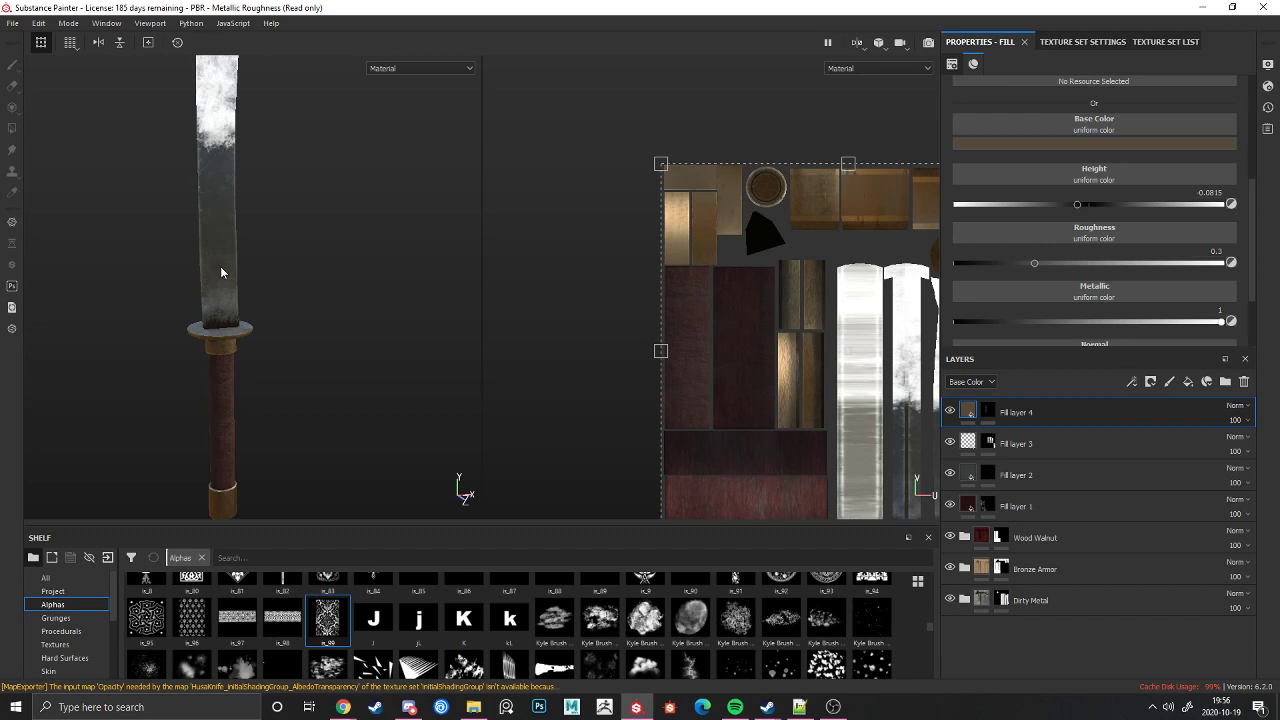
Step: Start a new project and load HusaKnife.obj from the HusaKnife project folder as its mesh
left_click_drag(180, 206, 167, 260, "alt")
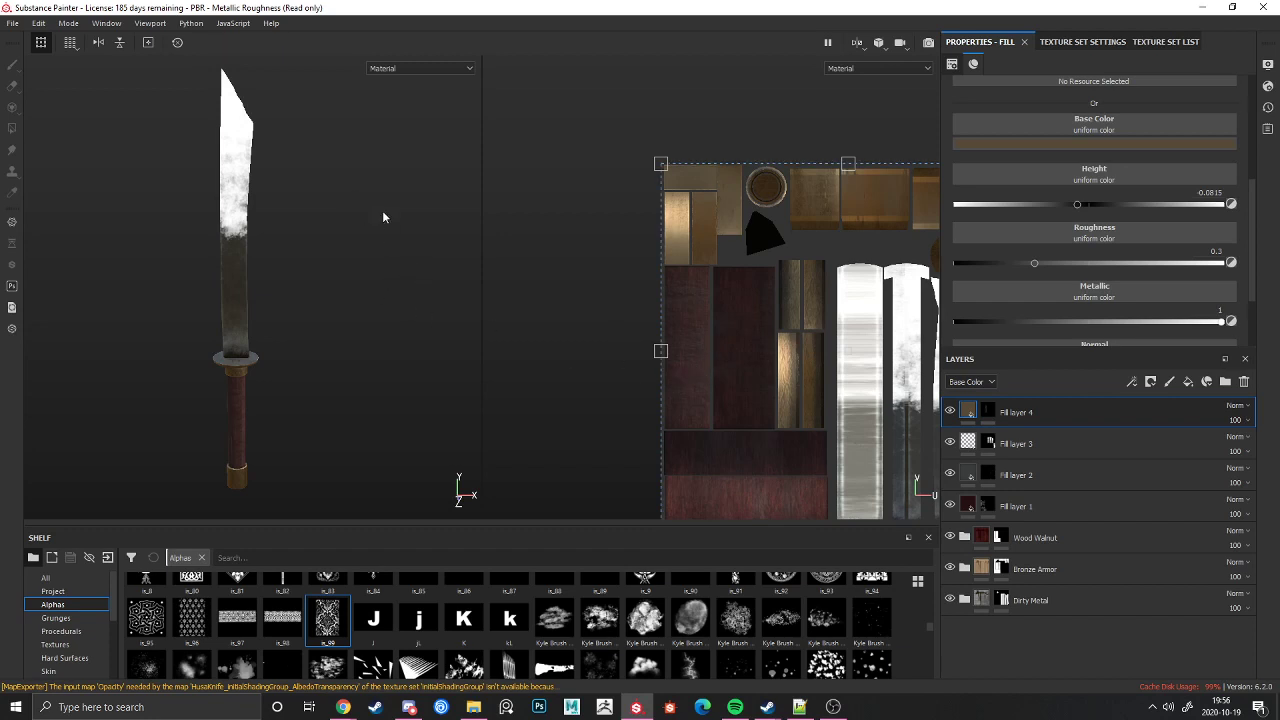
left_click(14, 23)
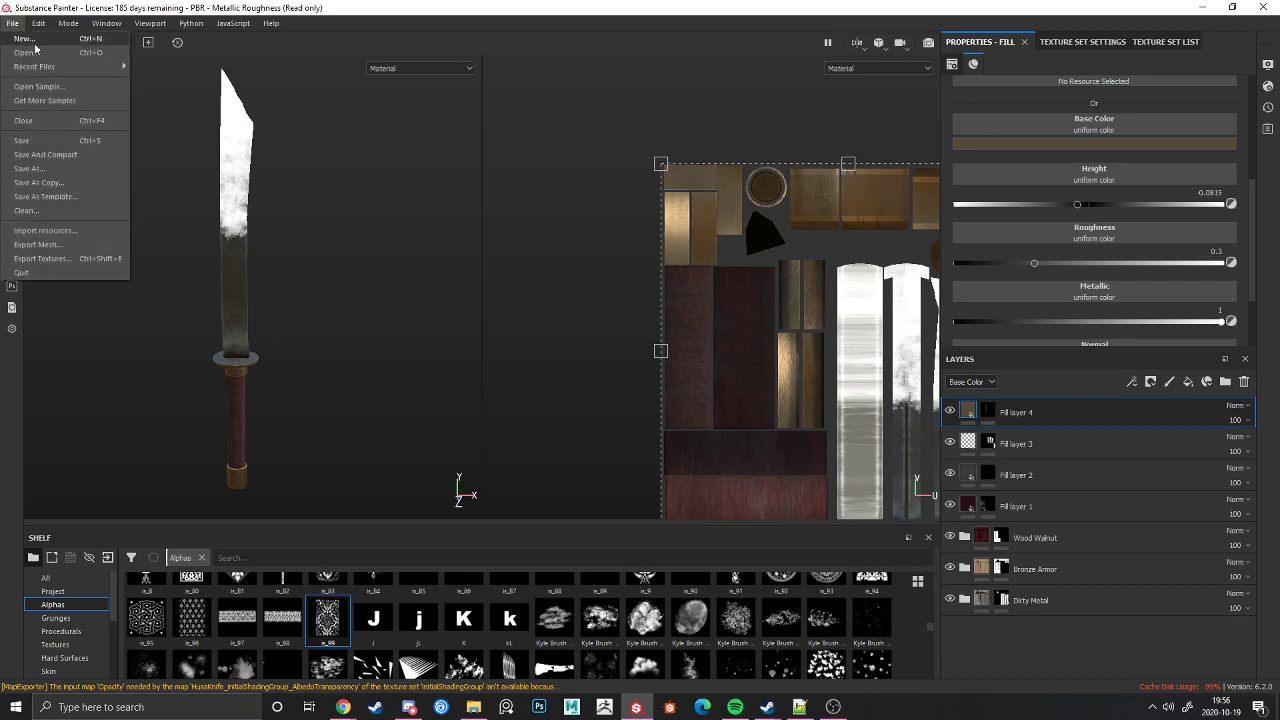
left_click(23, 38)
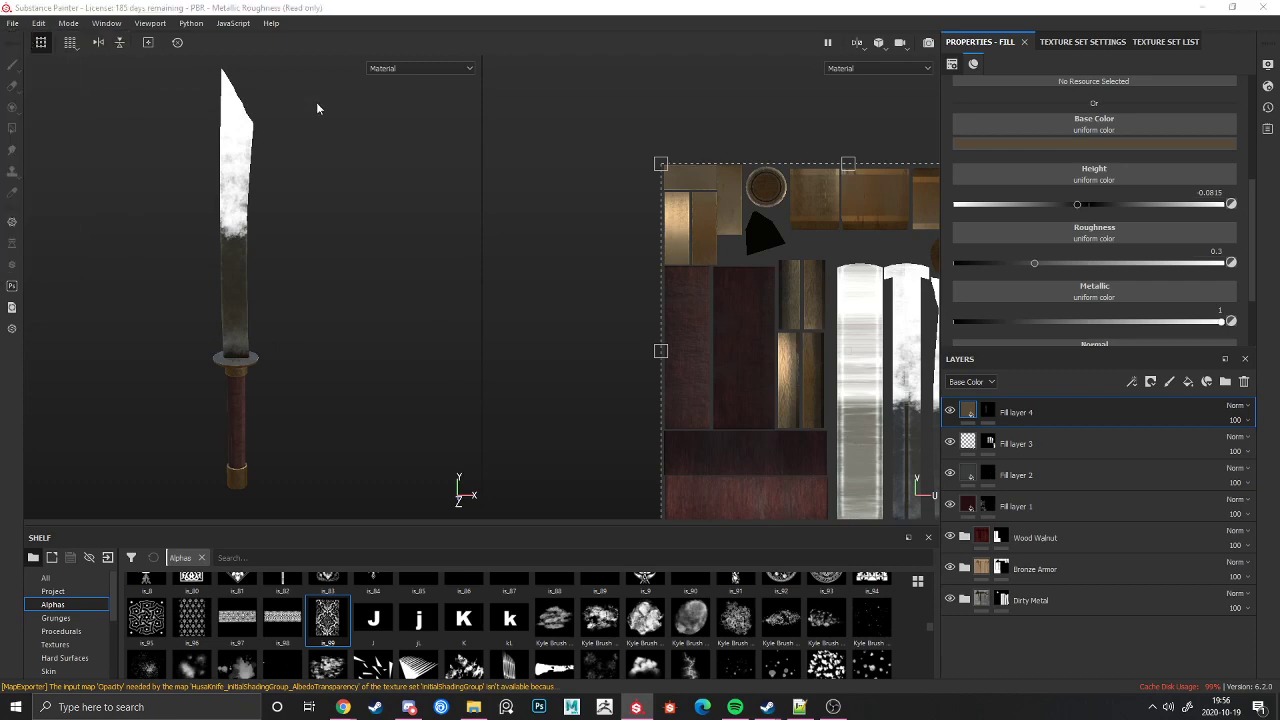
left_click(780, 165)
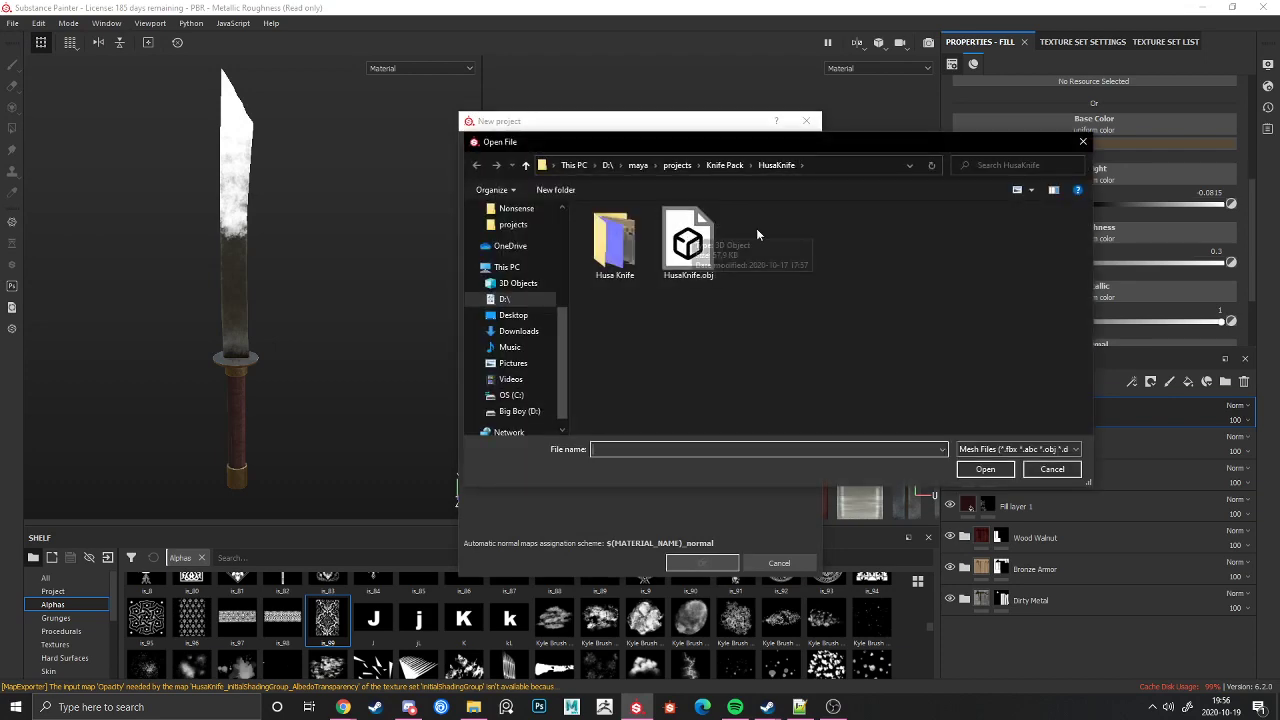
left_click(700, 245)
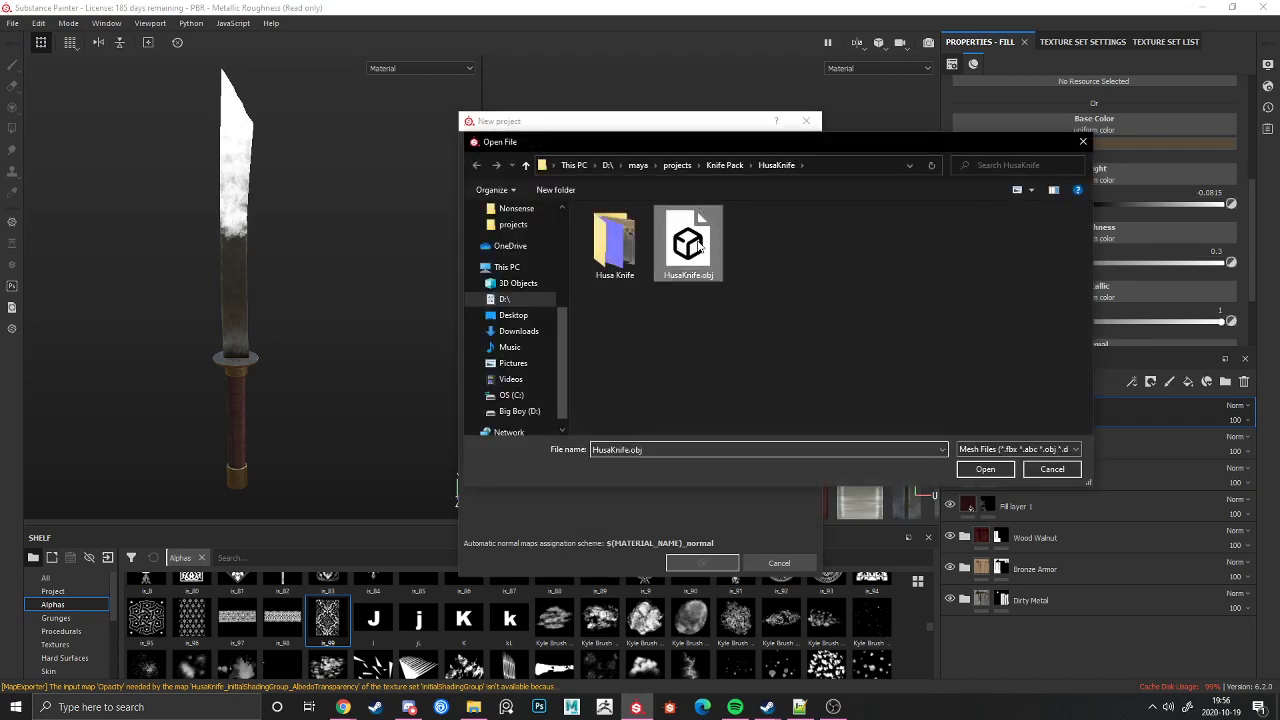
left_click(988, 472)
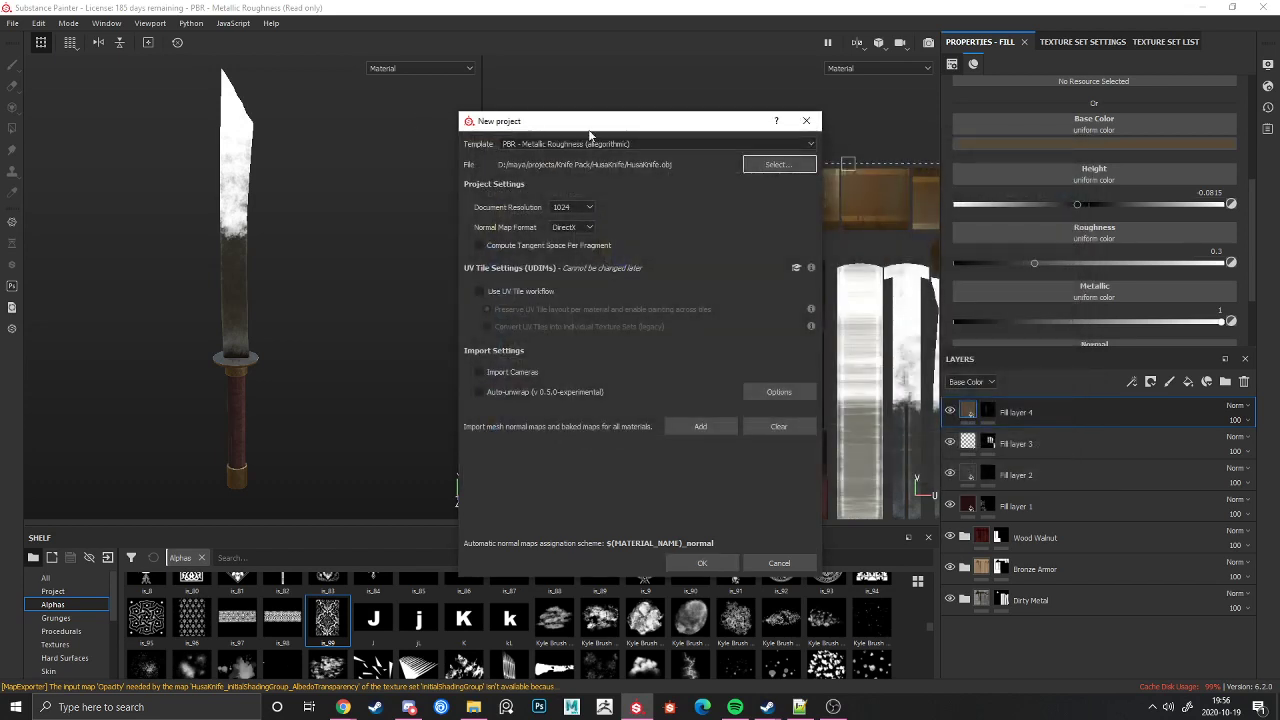
Step: Create the project with a document resolution of 2048, discarding the changes in the open project
left_click(572, 207)
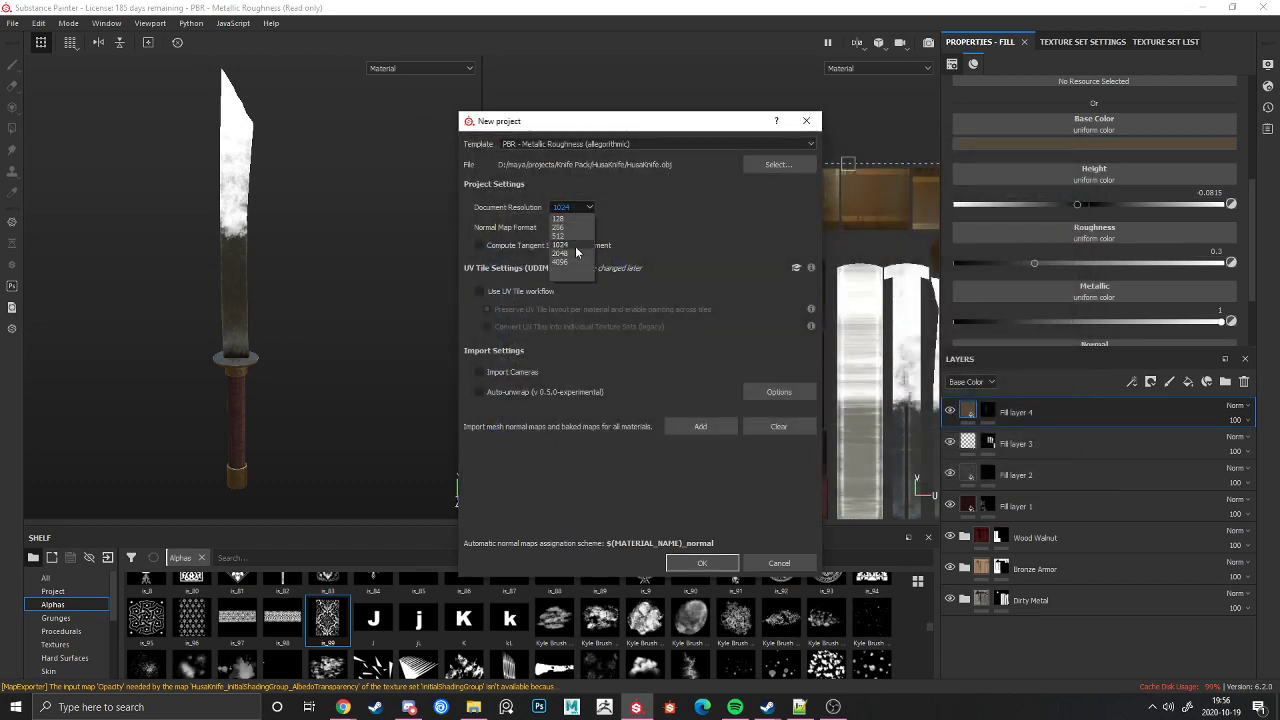
left_click(580, 253)
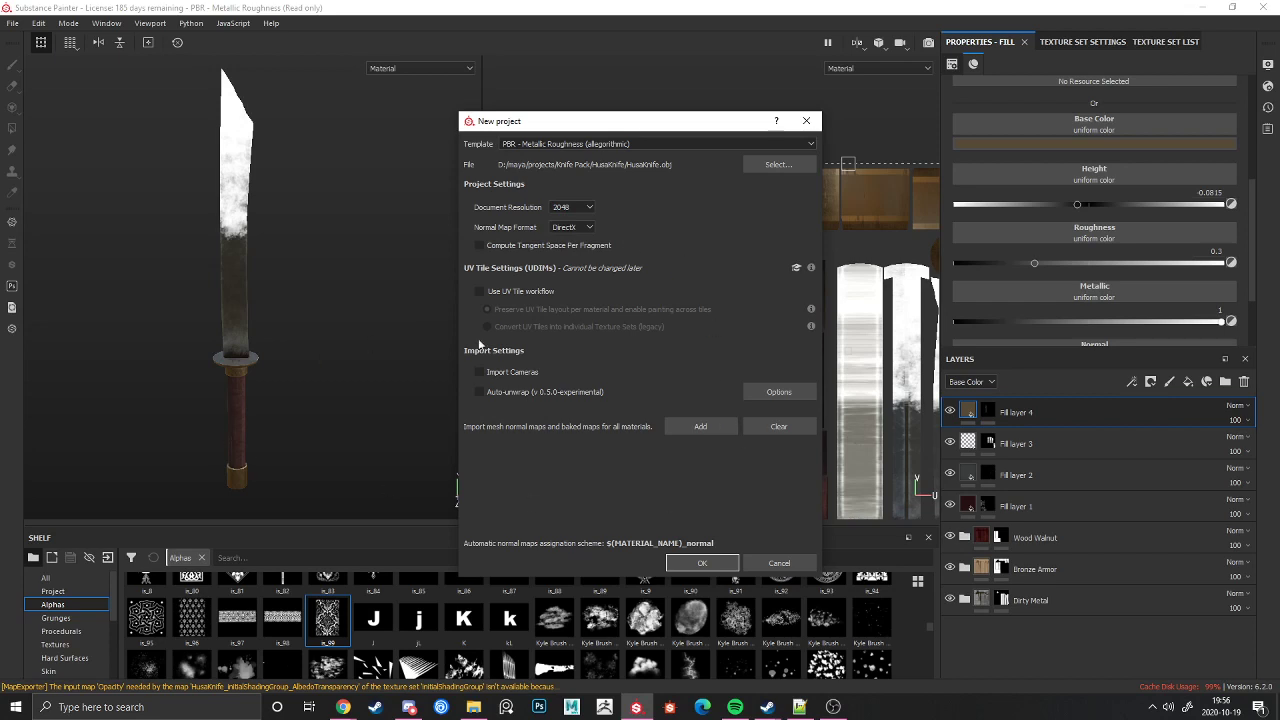
left_click(703, 564)
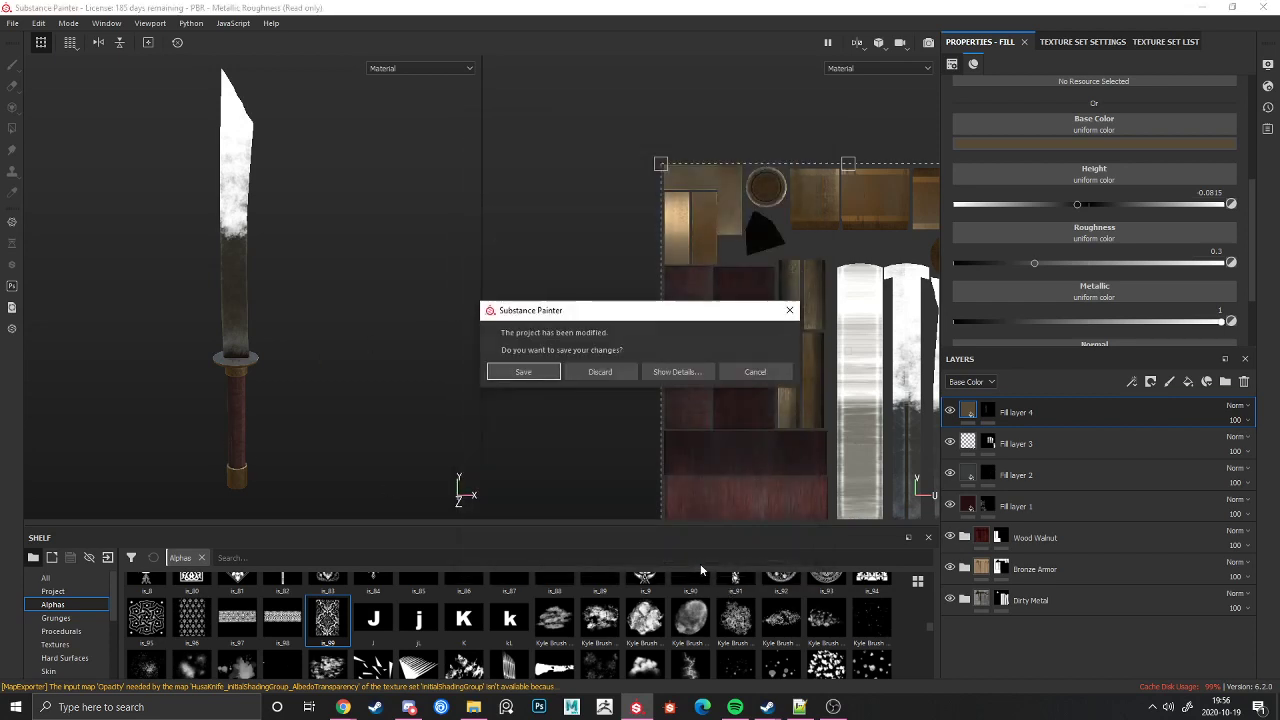
left_click(612, 372)
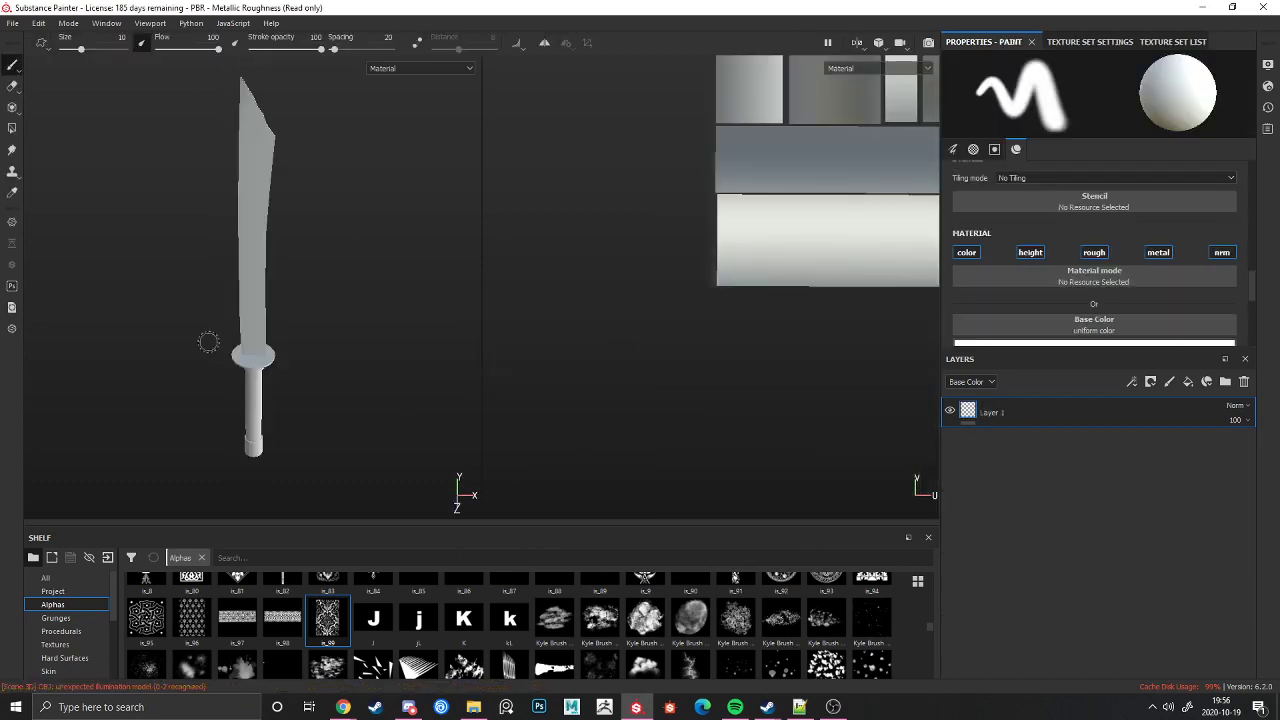
Step: Set up mesh map baking with the ID map excluded and an output size of 2048
mouse_move(249, 311)
left_mouse_down("alt")
mouse_move(300, 260)
mouse_move(654, 263)
mouse_move(712, 312)
mouse_move(233, 304)
mouse_move(334, 231)
mouse_move(314, 227)
left_mouse_up("alt")
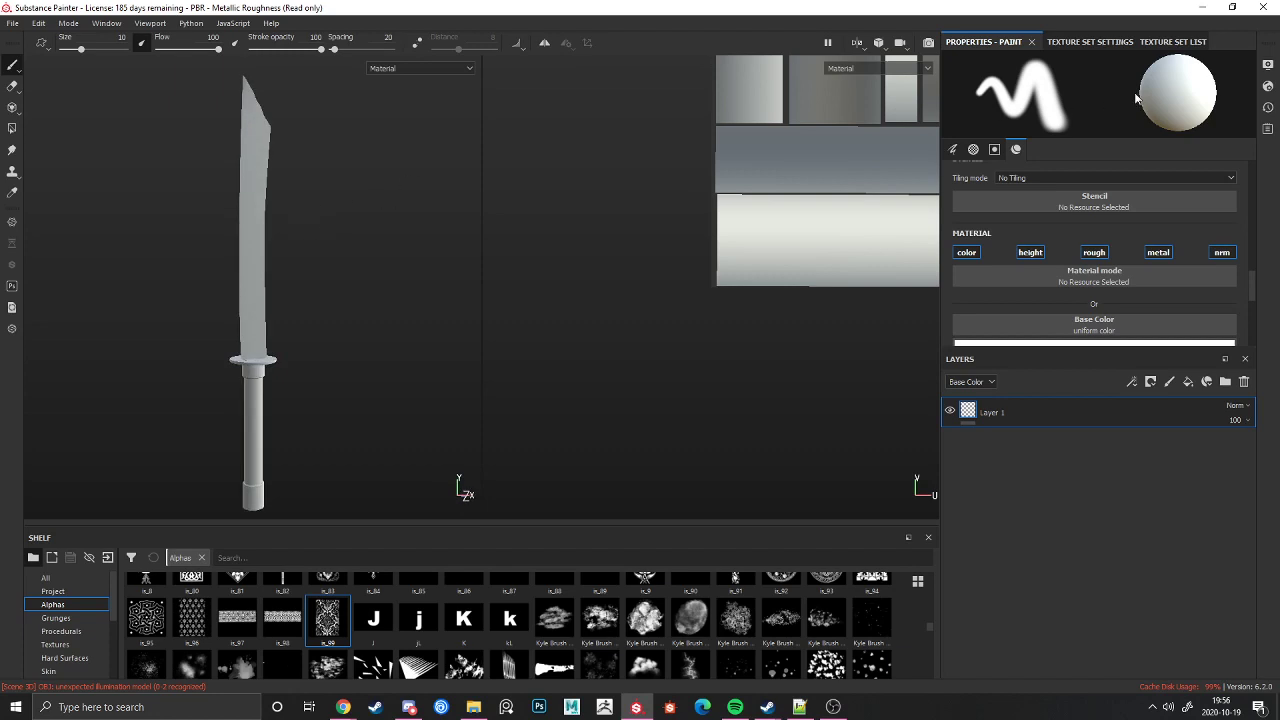
left_click(1088, 37)
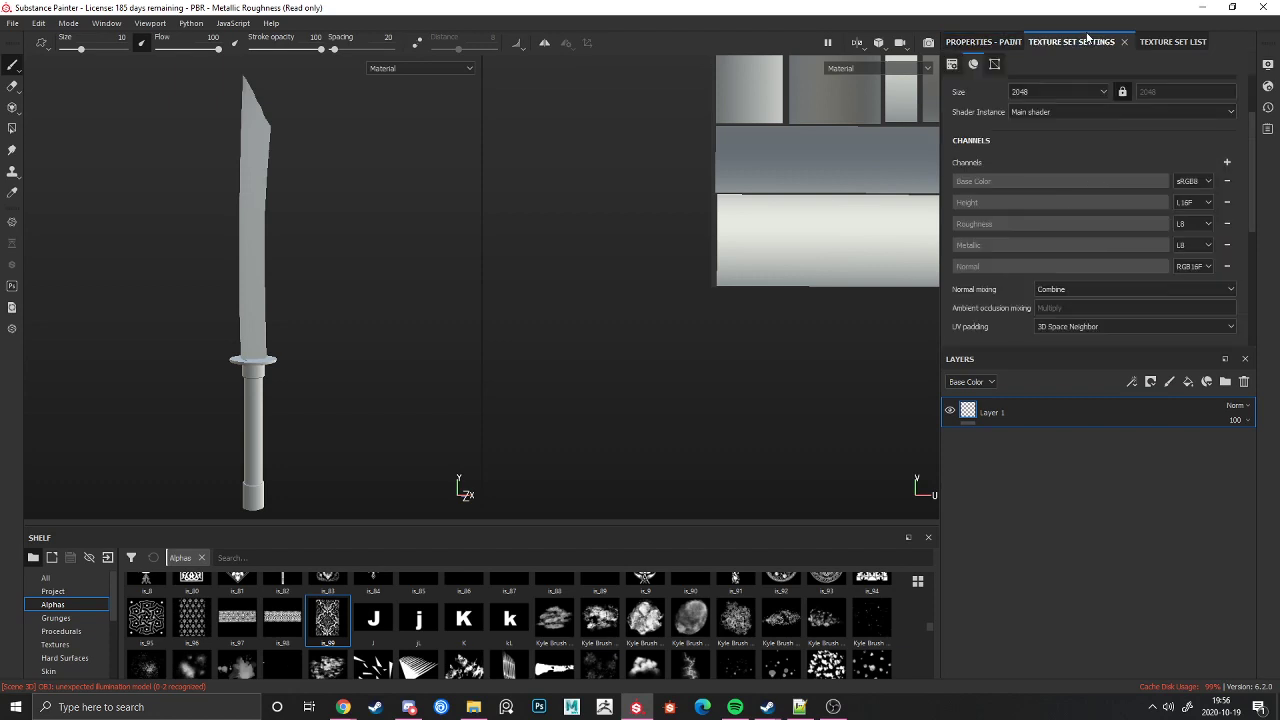
scroll(1103, 89, "down", 5)
left_click(1174, 248)
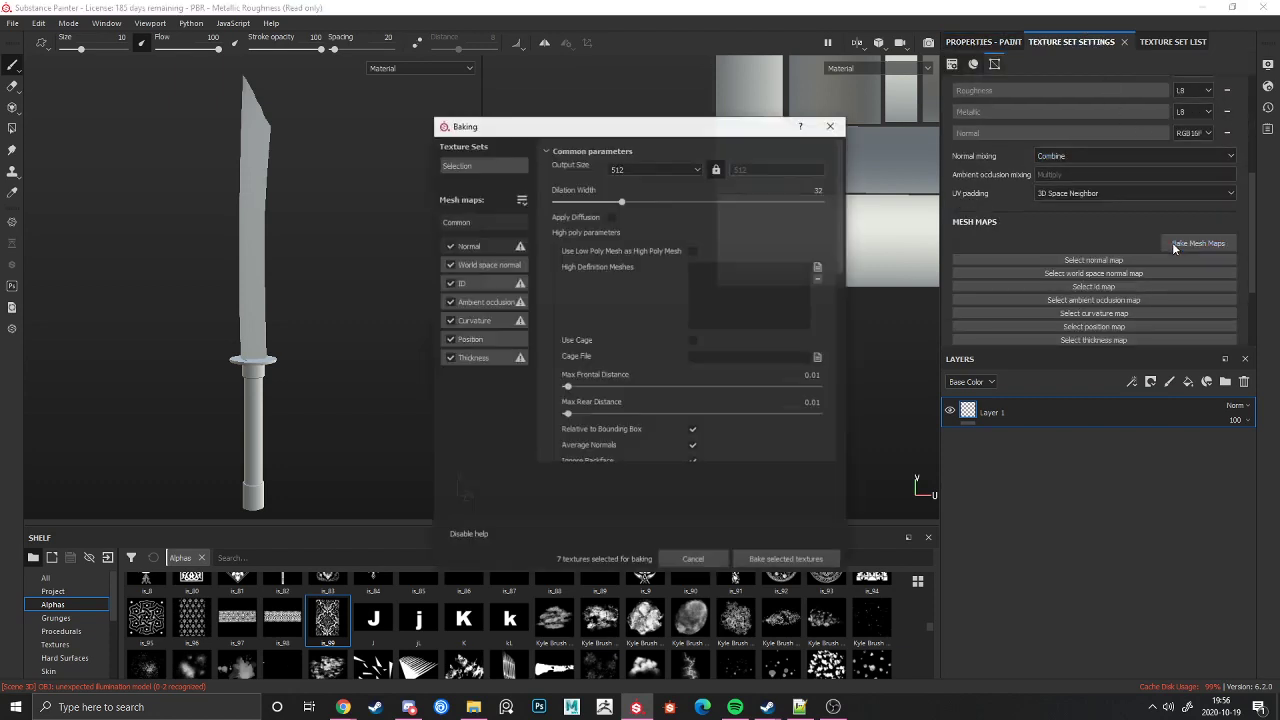
left_click(449, 284)
mouse_move(519, 290)
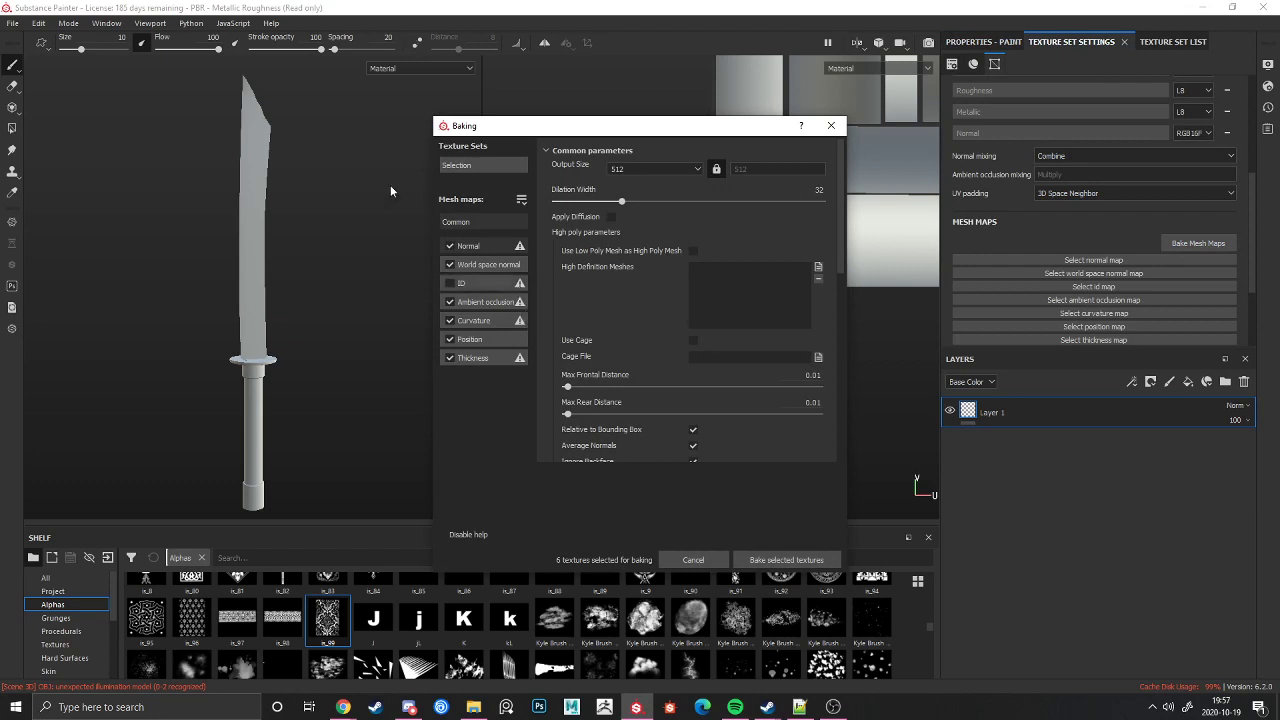
left_click(640, 168)
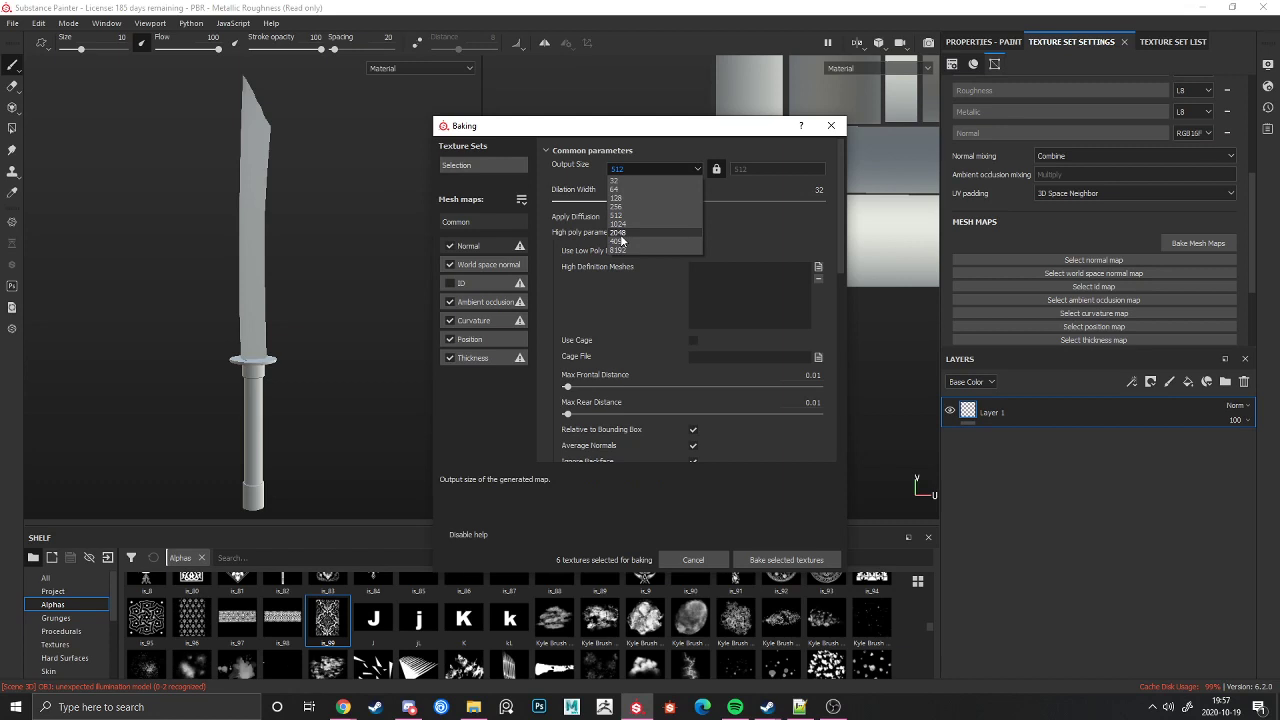
left_click(621, 236)
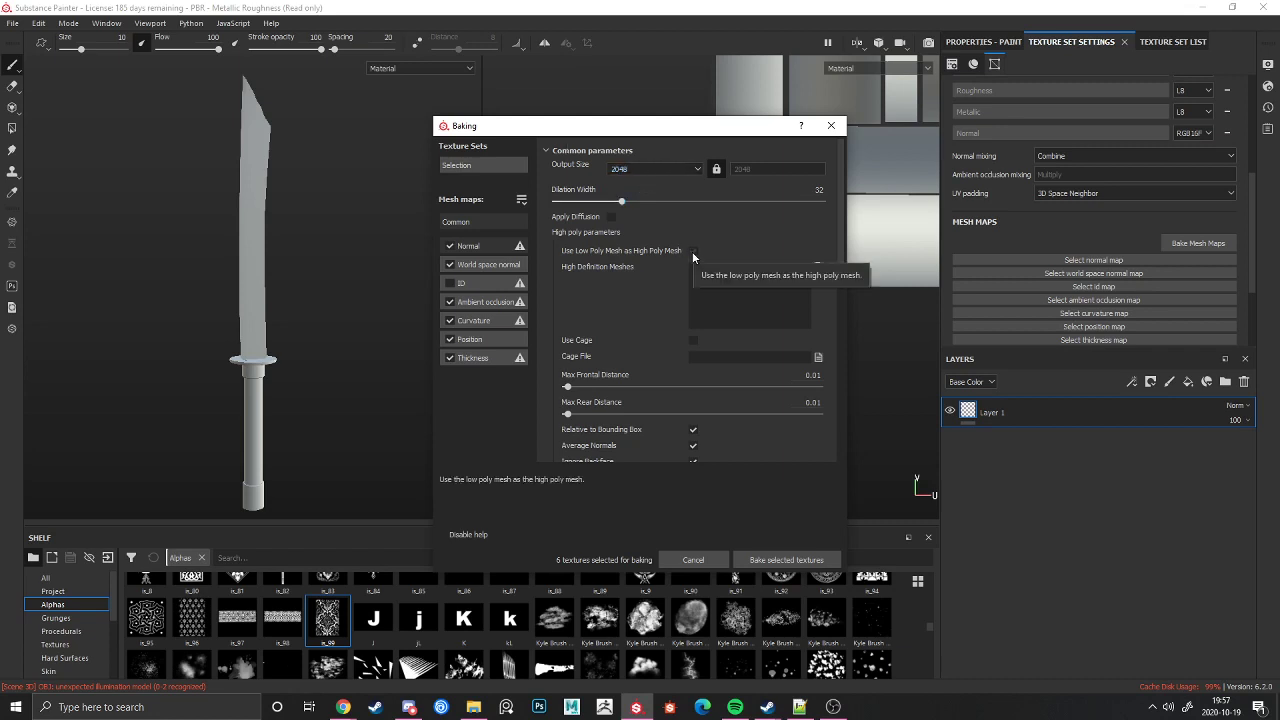
Step: Bake the mesh maps using the low poly mesh as high poly mesh, Average Normals off and Subsampling 4x4 antialiasing
left_click(693, 251)
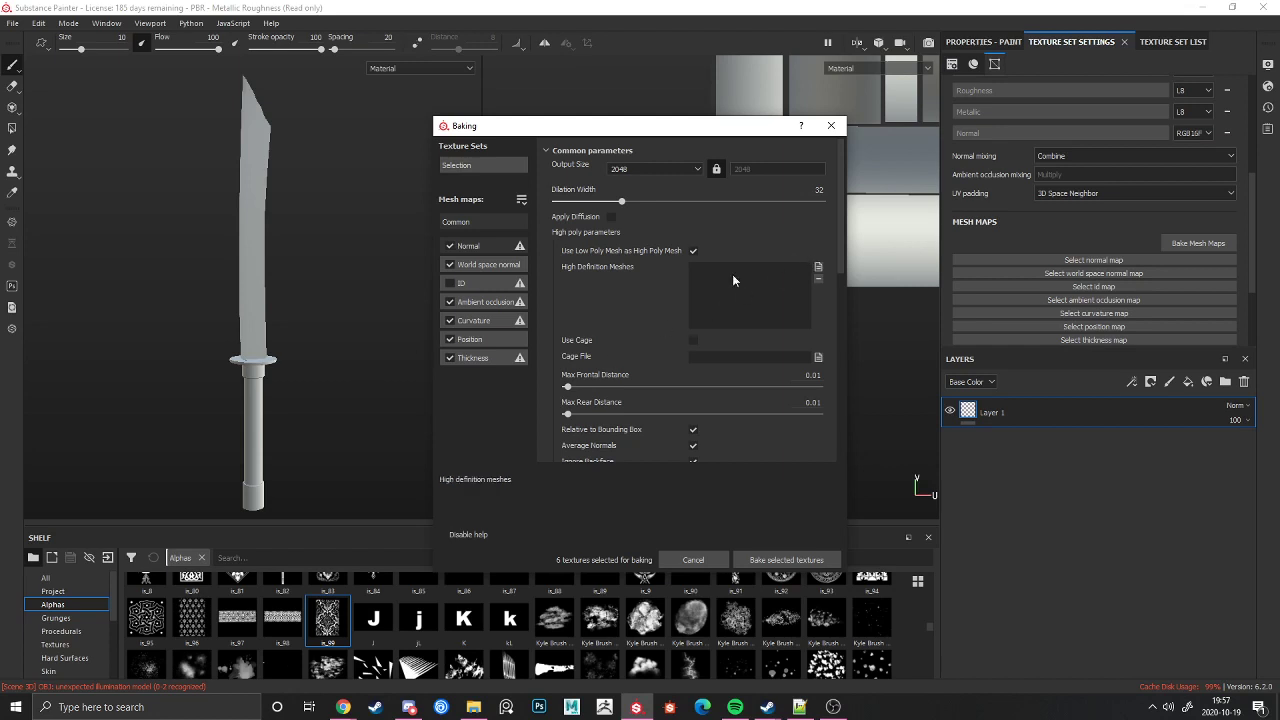
scroll(732, 280, "down", 2)
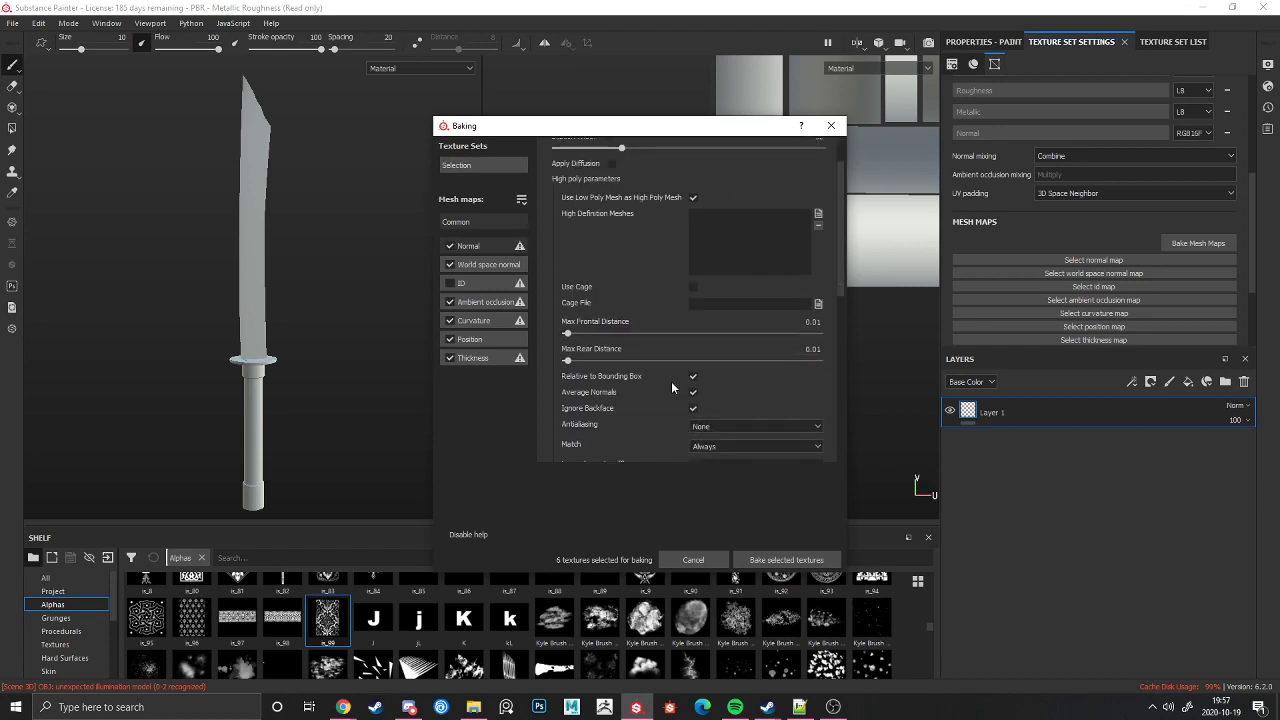
scroll(672, 384, "down", 2)
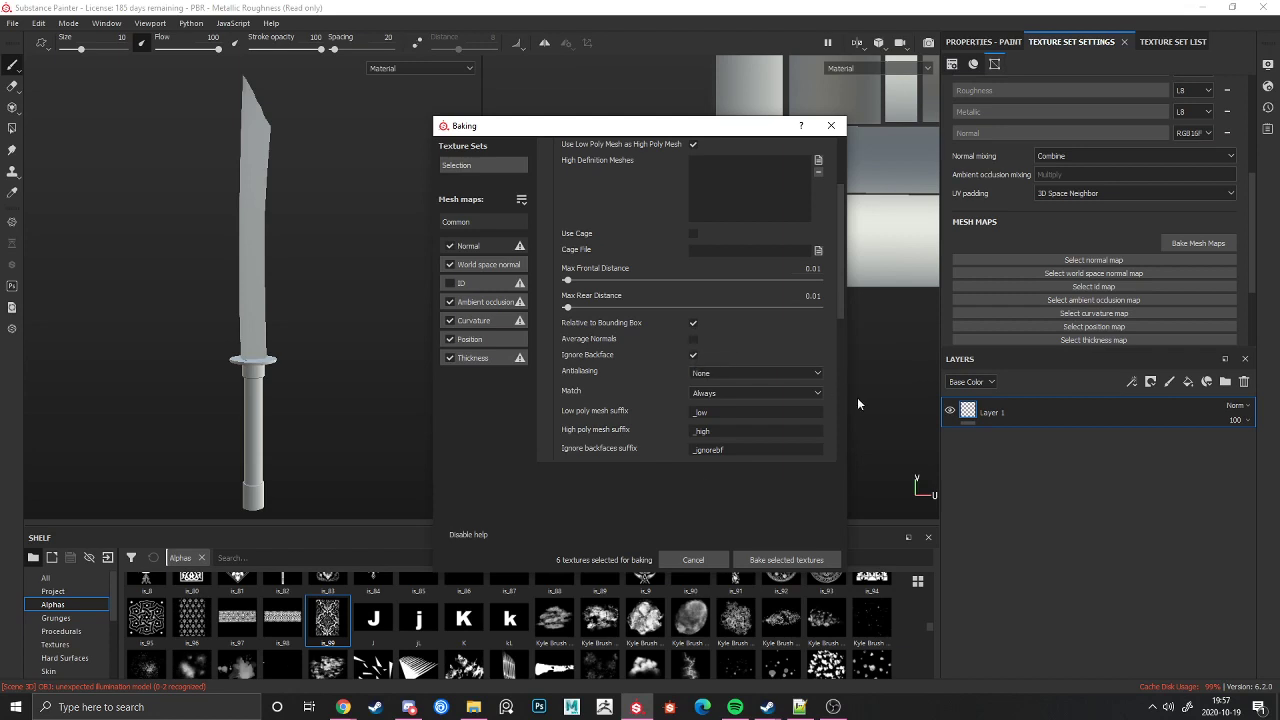
left_click(740, 373)
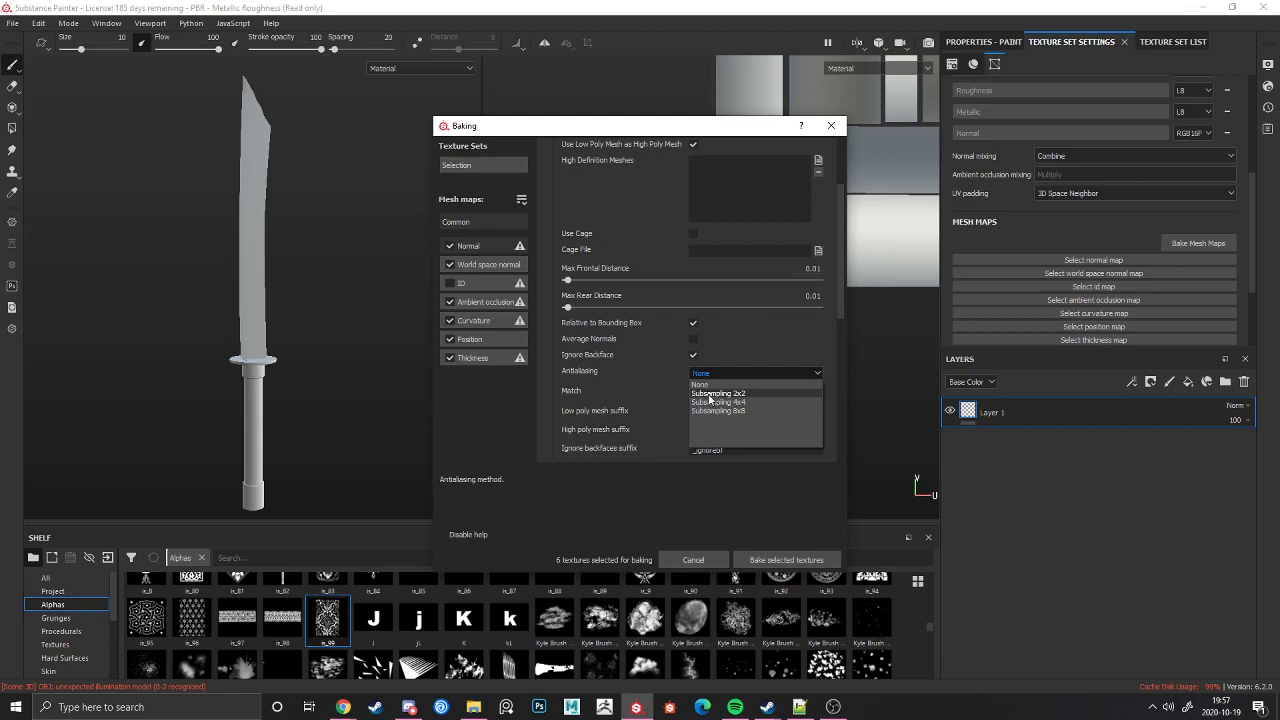
left_click(712, 402)
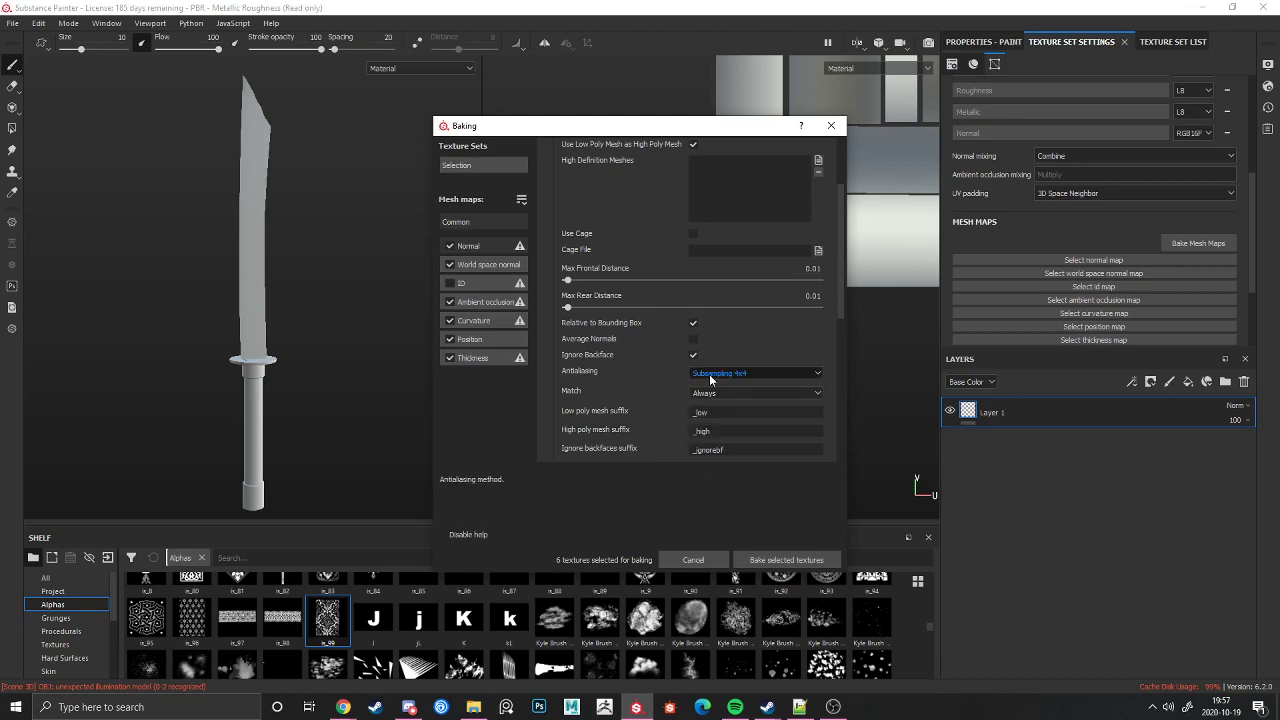
left_click(779, 560)
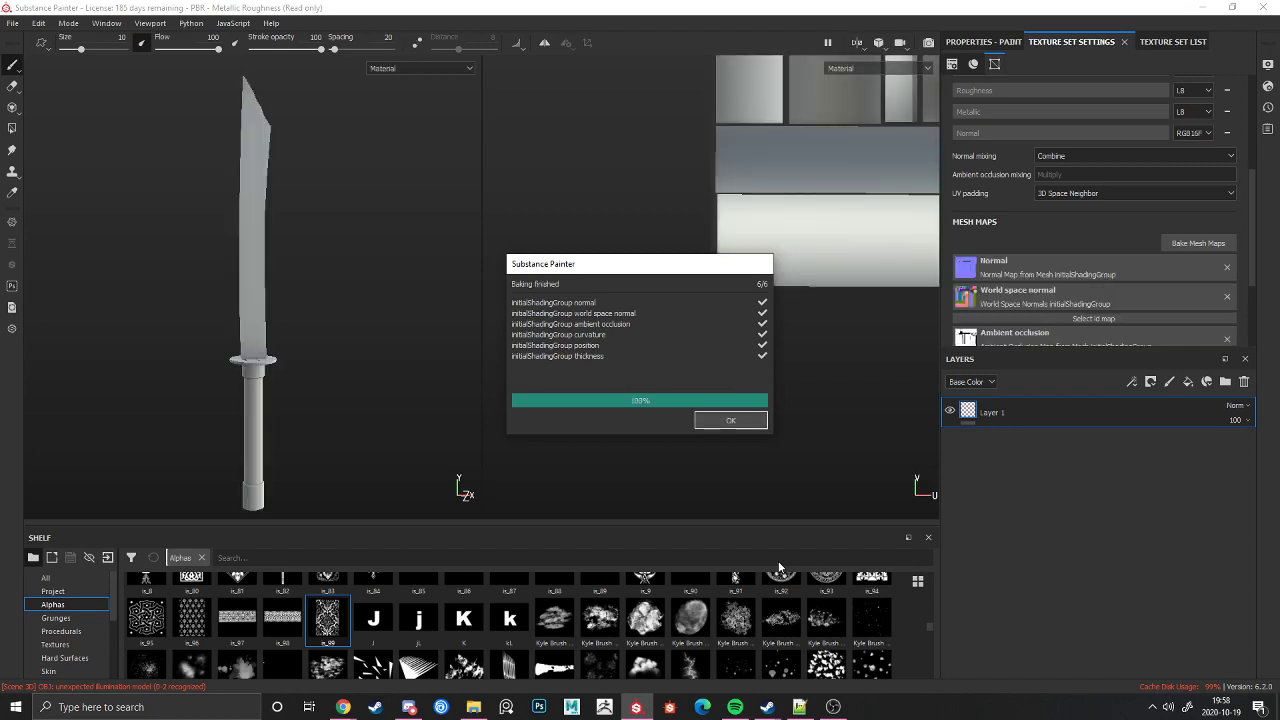
left_click(751, 420)
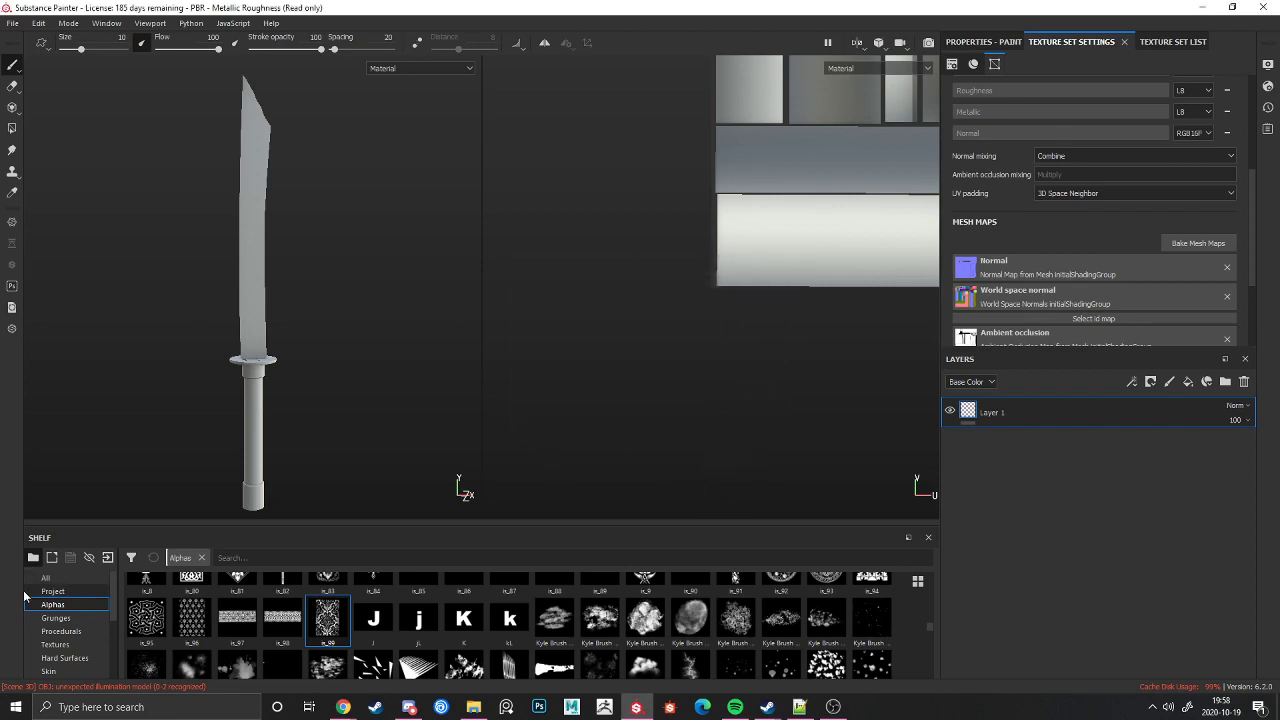
Step: Show the smart materials in the shelf and examine the knife's guard and handle up close
scroll(50, 618, "down", 3)
left_click(52, 635)
scroll(174, 484, "down", 3)
left_click_drag(202, 425, 241, 437, "alt")
scroll(242, 394, "up", 8)
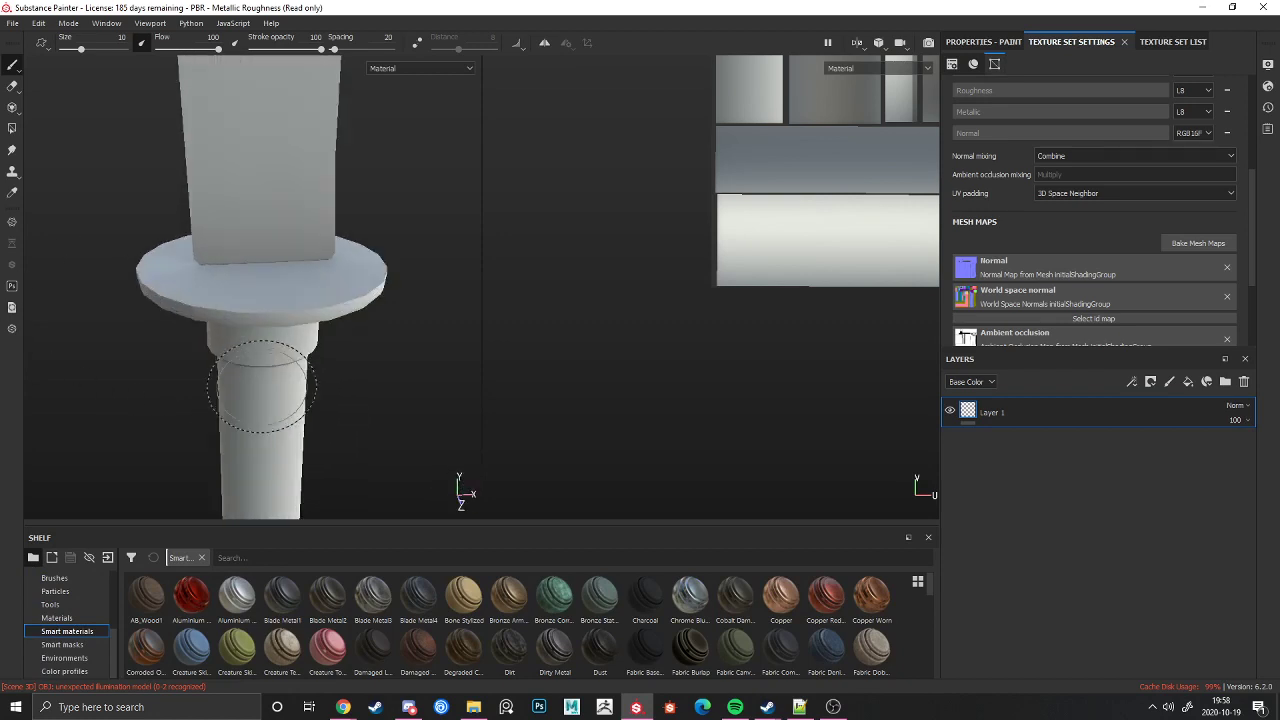
left_click_drag(262, 387, 227, 424, "alt")
scroll(231, 440, "down", 8)
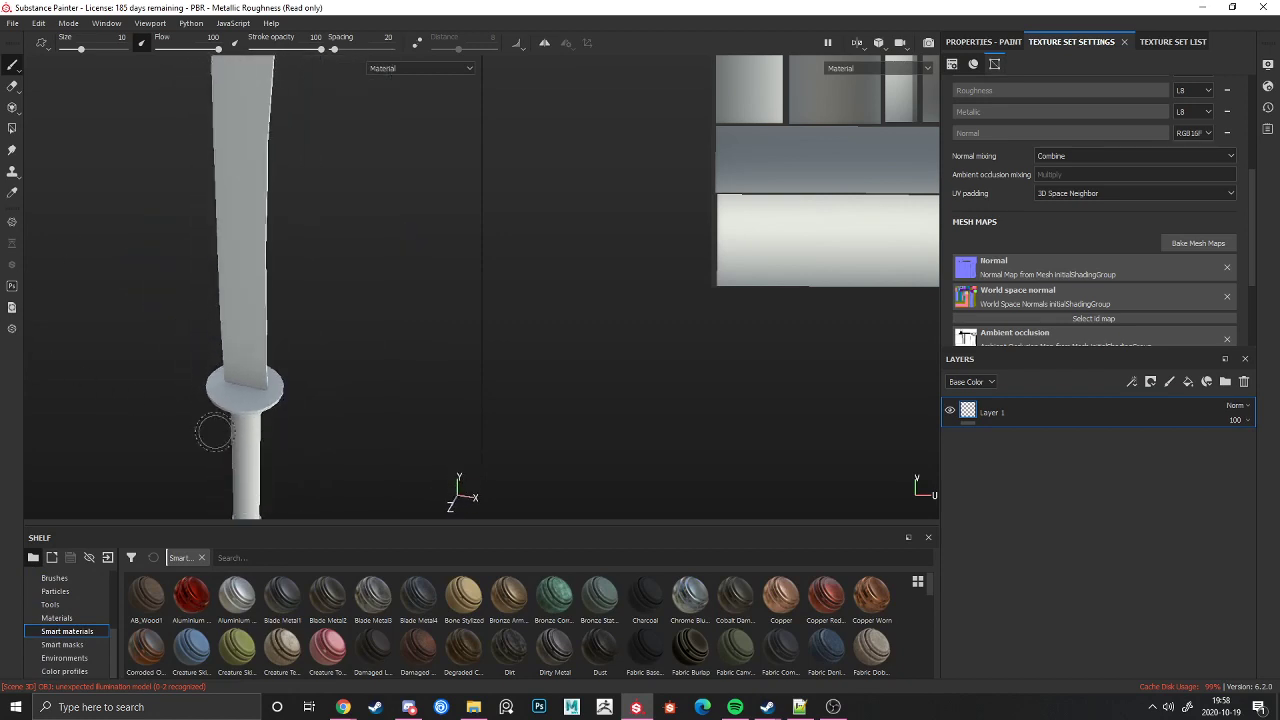
scroll(214, 432, "down", 1)
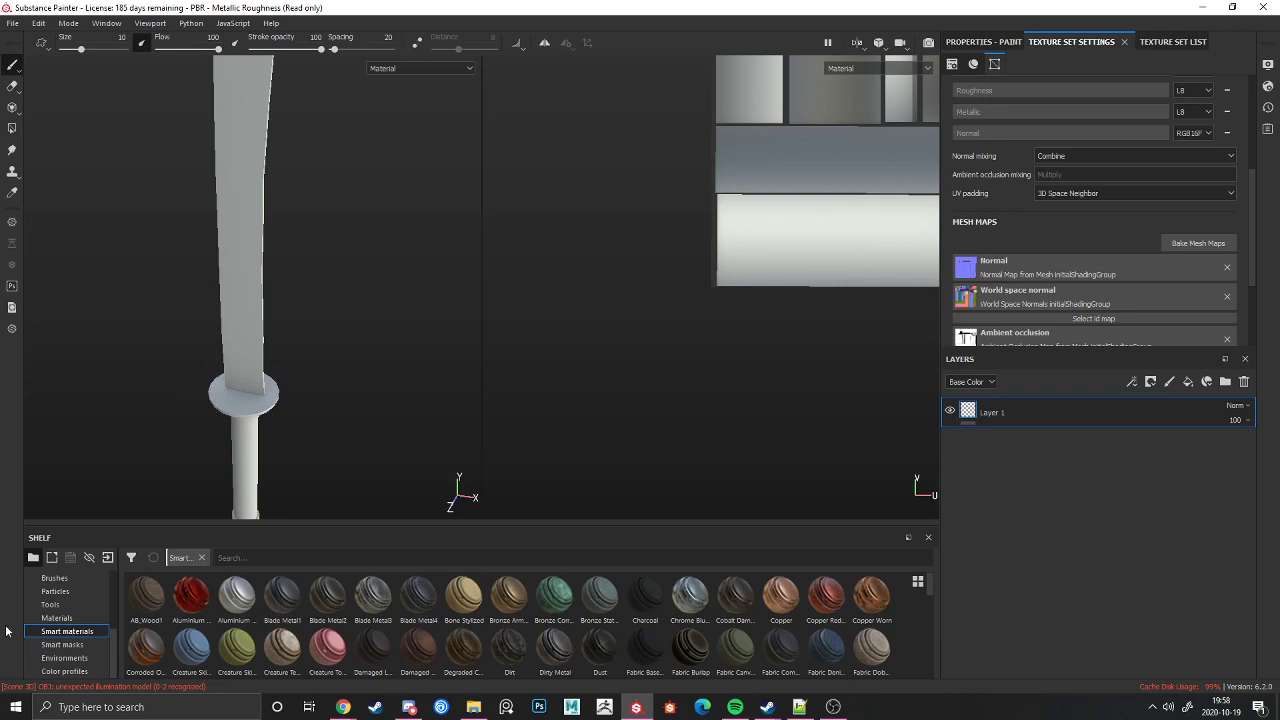
Step: Compare the regular and smart material libraries, and add the Brass Pure material as a layer covering the whole knife
left_click(65, 619)
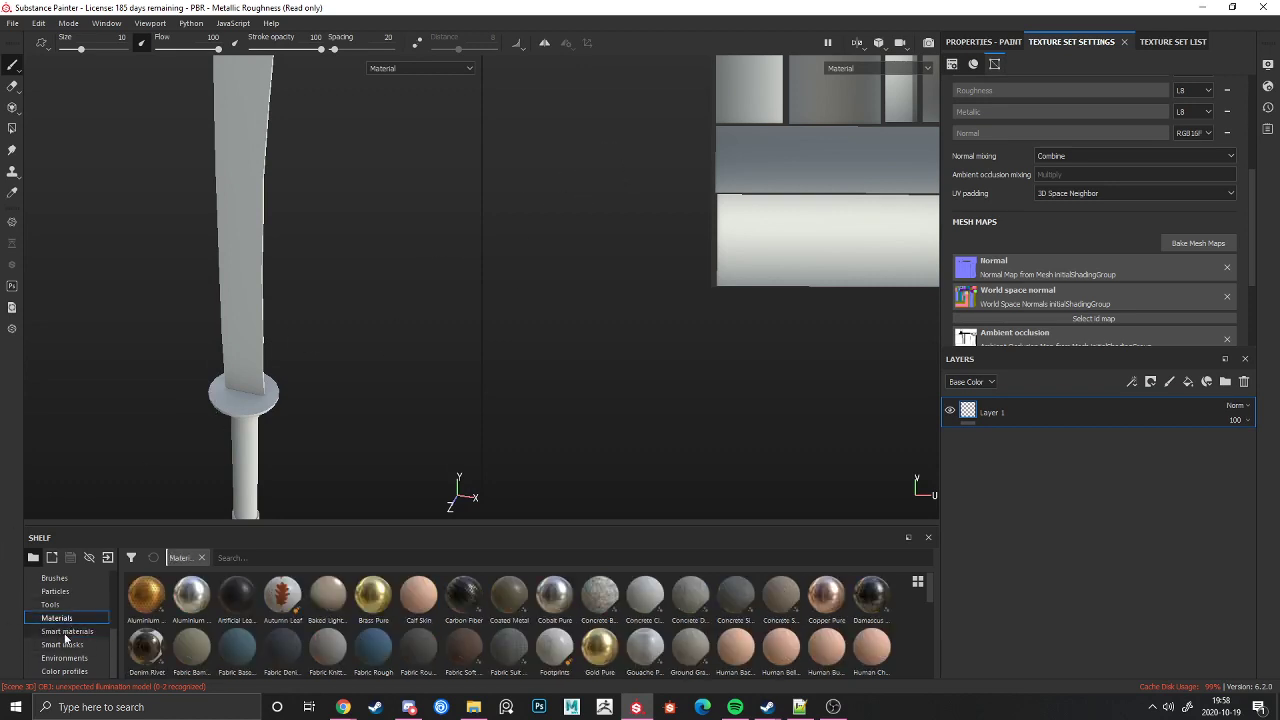
left_click(65, 635)
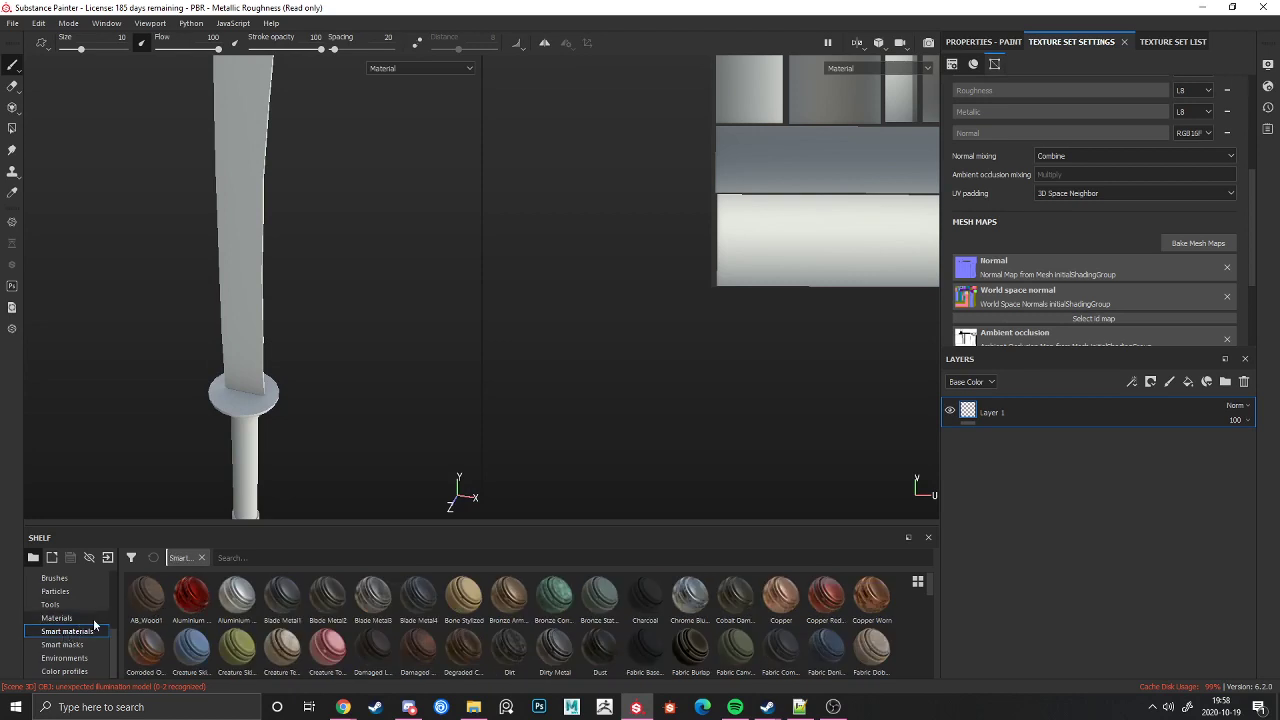
left_click(94, 618)
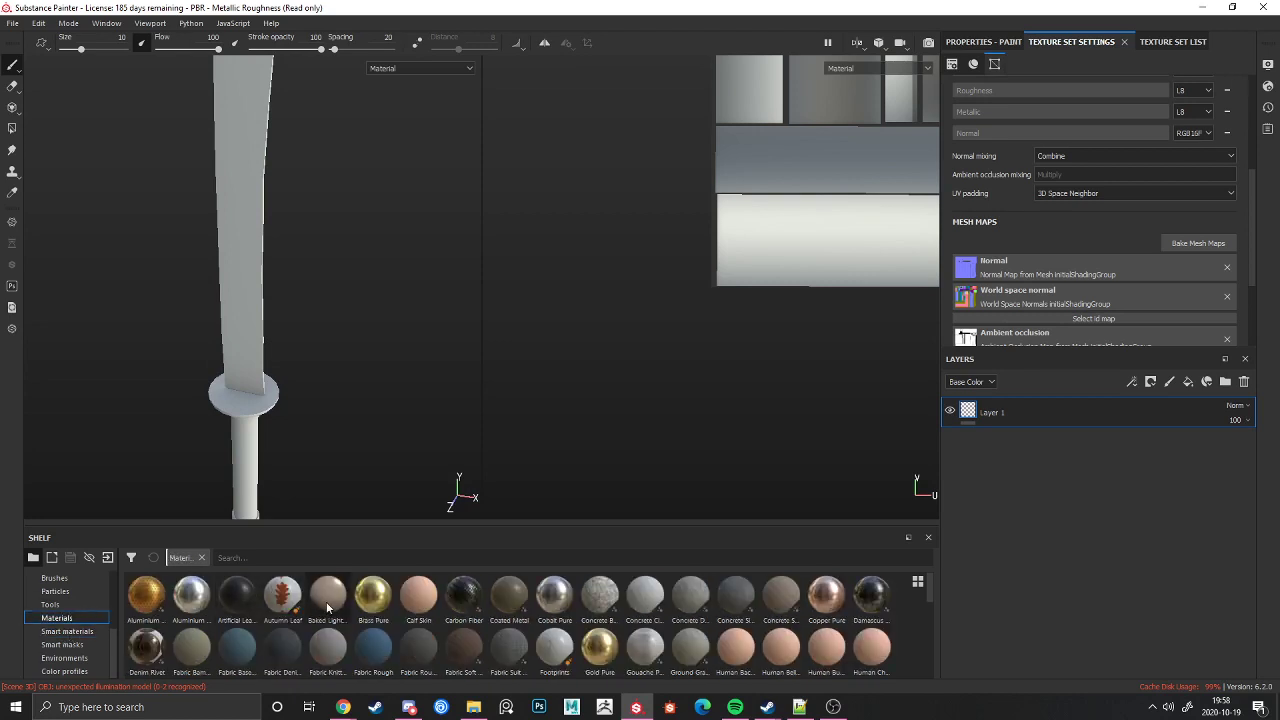
left_click_drag(373, 595, 1192, 522)
scroll(322, 283, "down", 2)
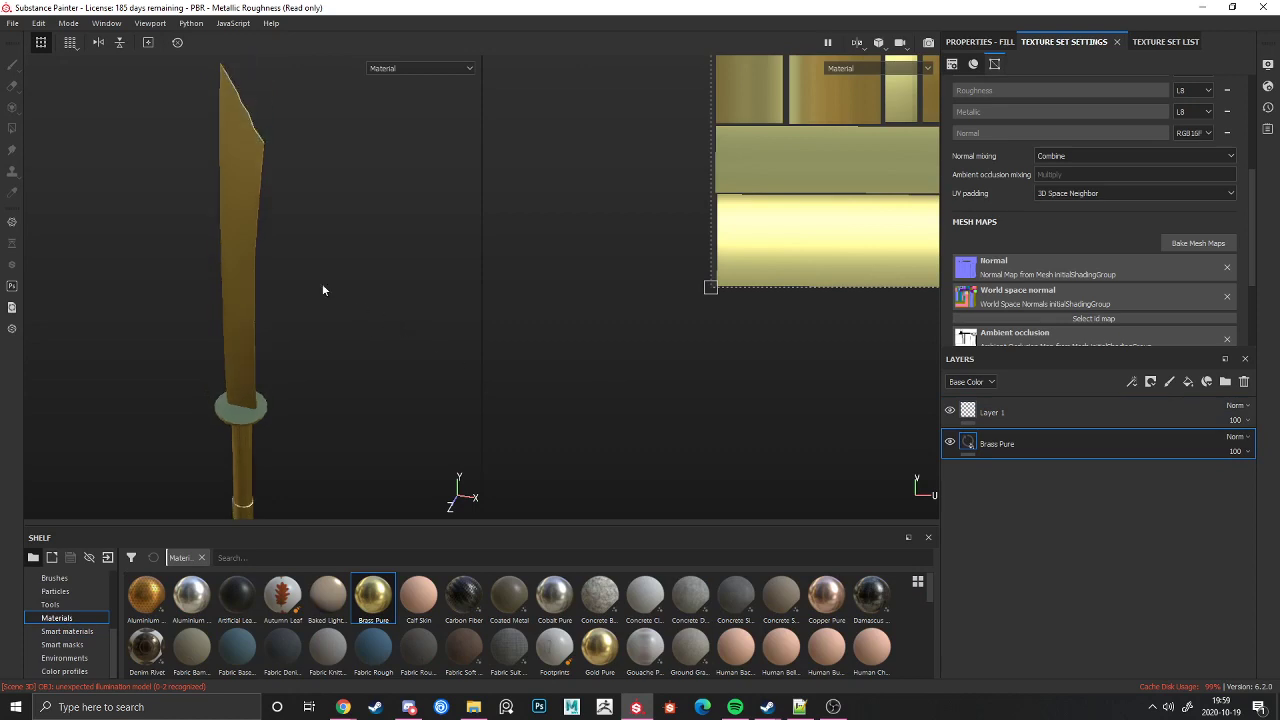
Step: Examine the brass on the guard and handle and its fill properties, and delete the Brass Pure layer
scroll(233, 452, "up", 7)
left_click_drag(232, 434, 264, 347, "alt")
scroll(267, 367, "down", 2)
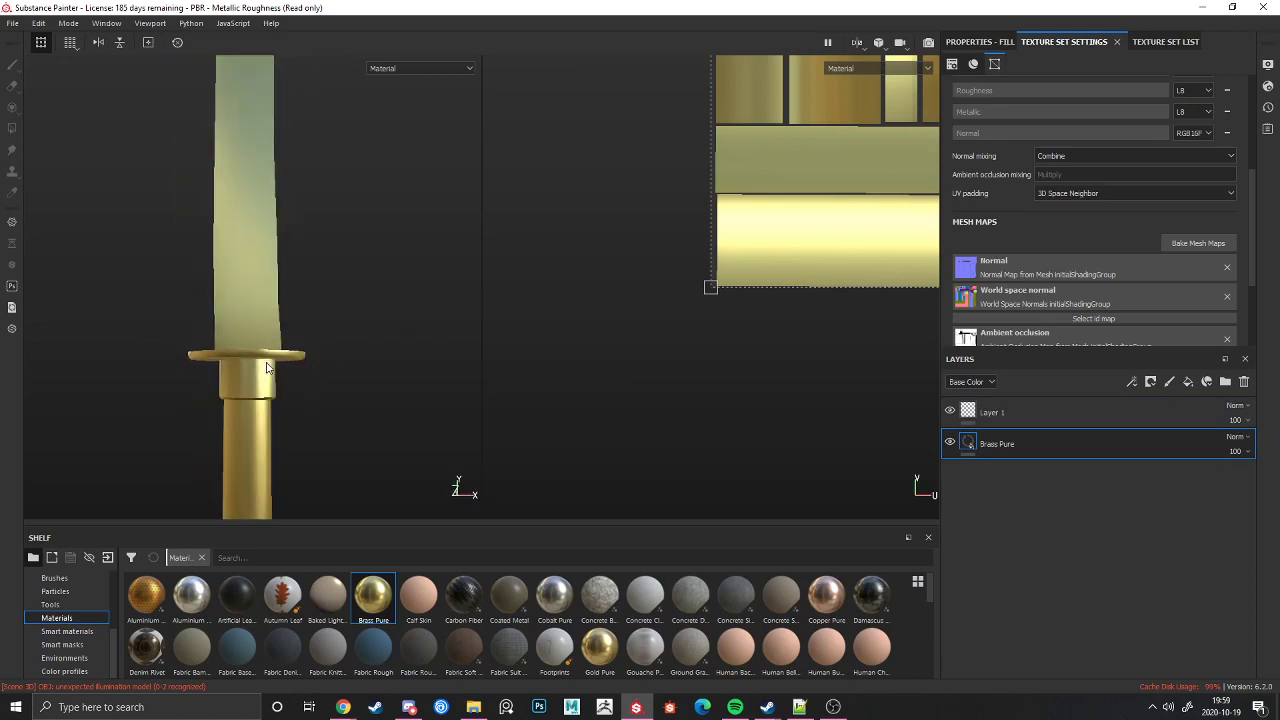
left_click(980, 42)
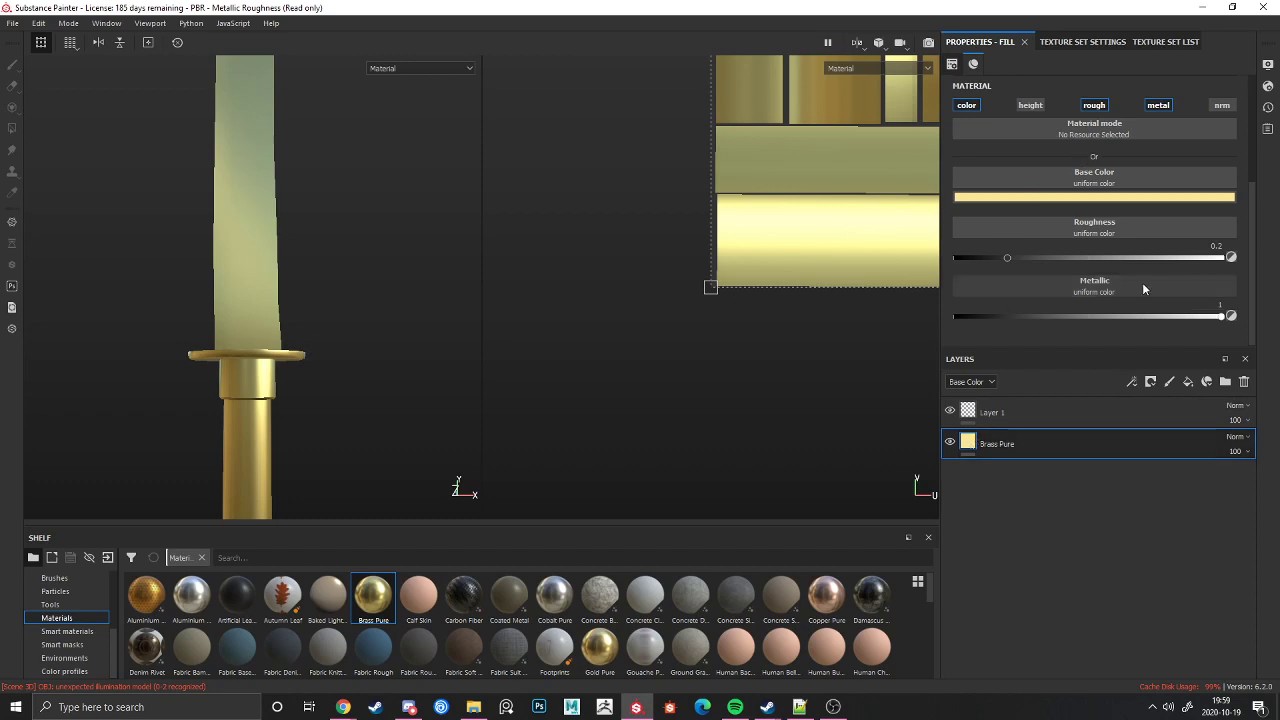
key("Delete")
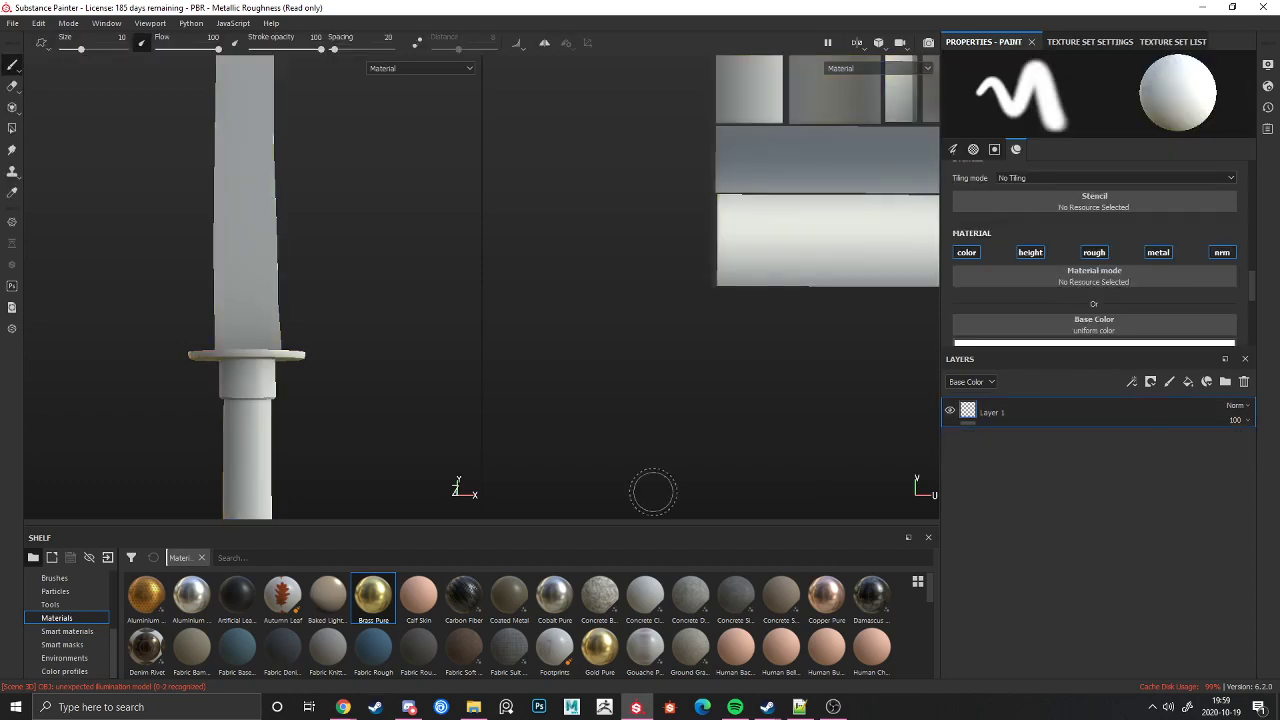
Step: Add the Dirty Metal smart material to the layer stack below Layer 1
left_click(57, 632)
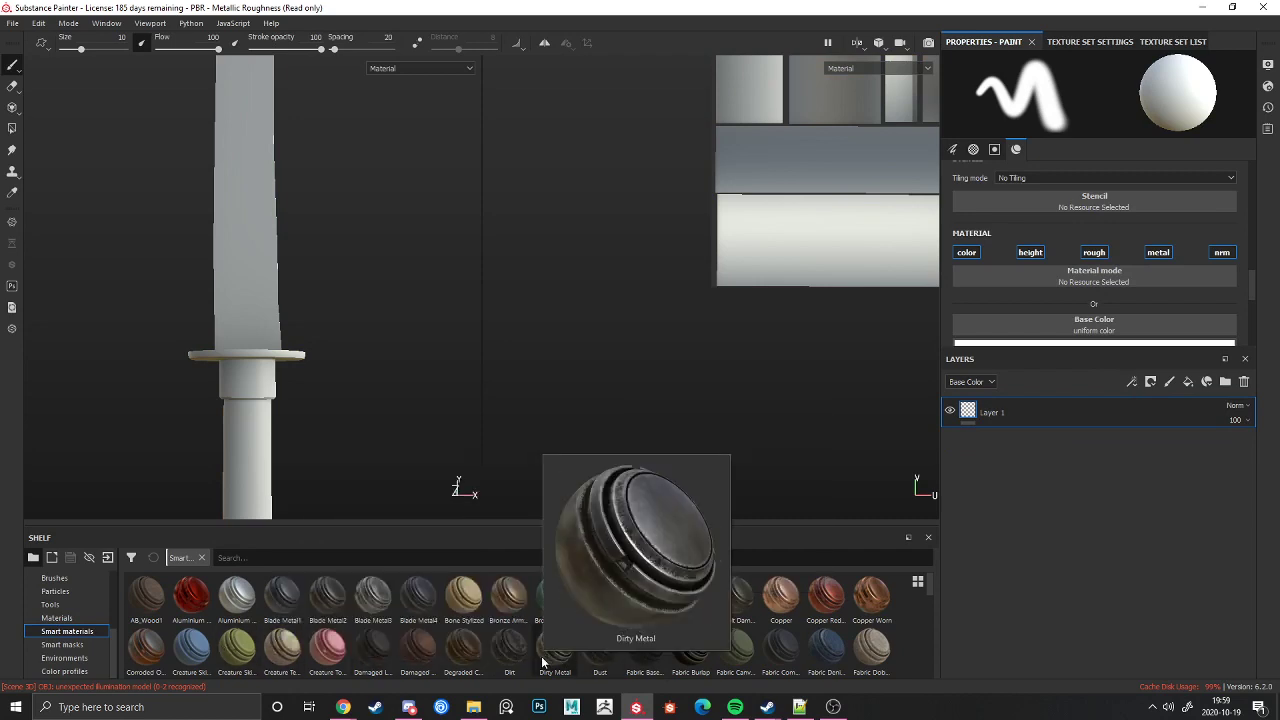
left_click_drag(545, 660, 1070, 526)
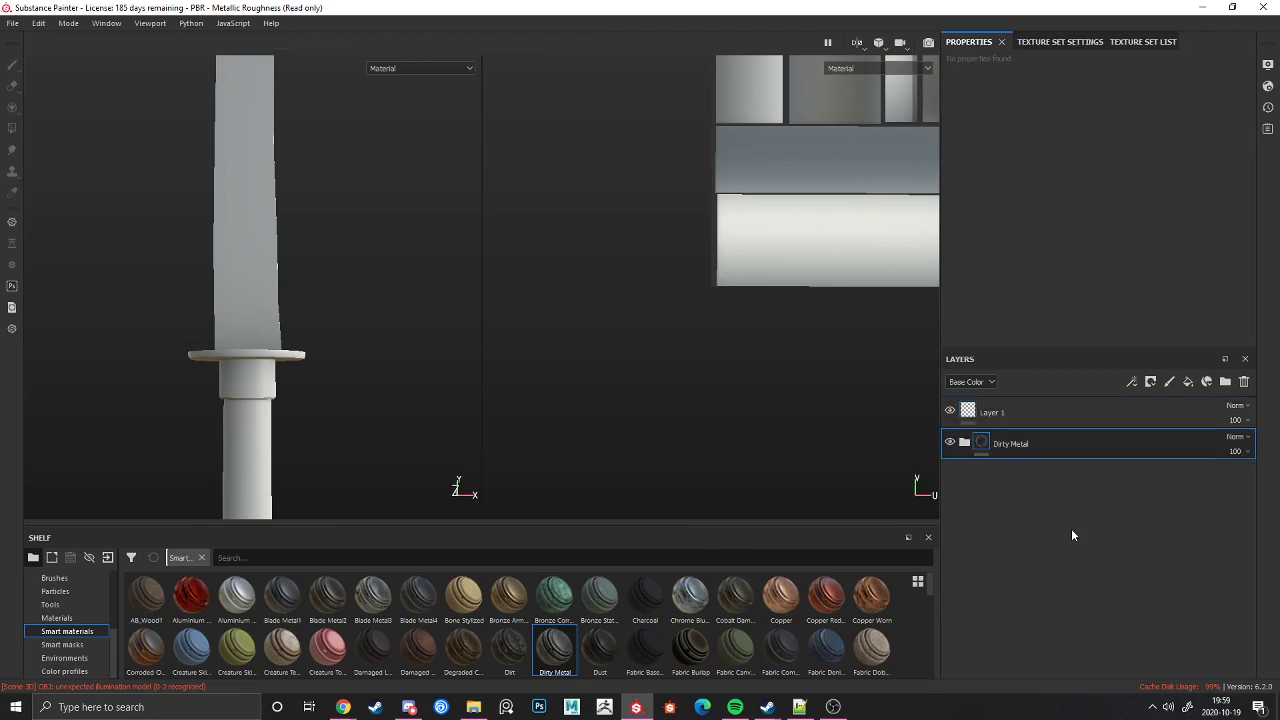
Step: Expand the Dirty Metal group and set the base color of its Base layer to a golden yellow
left_click(965, 443)
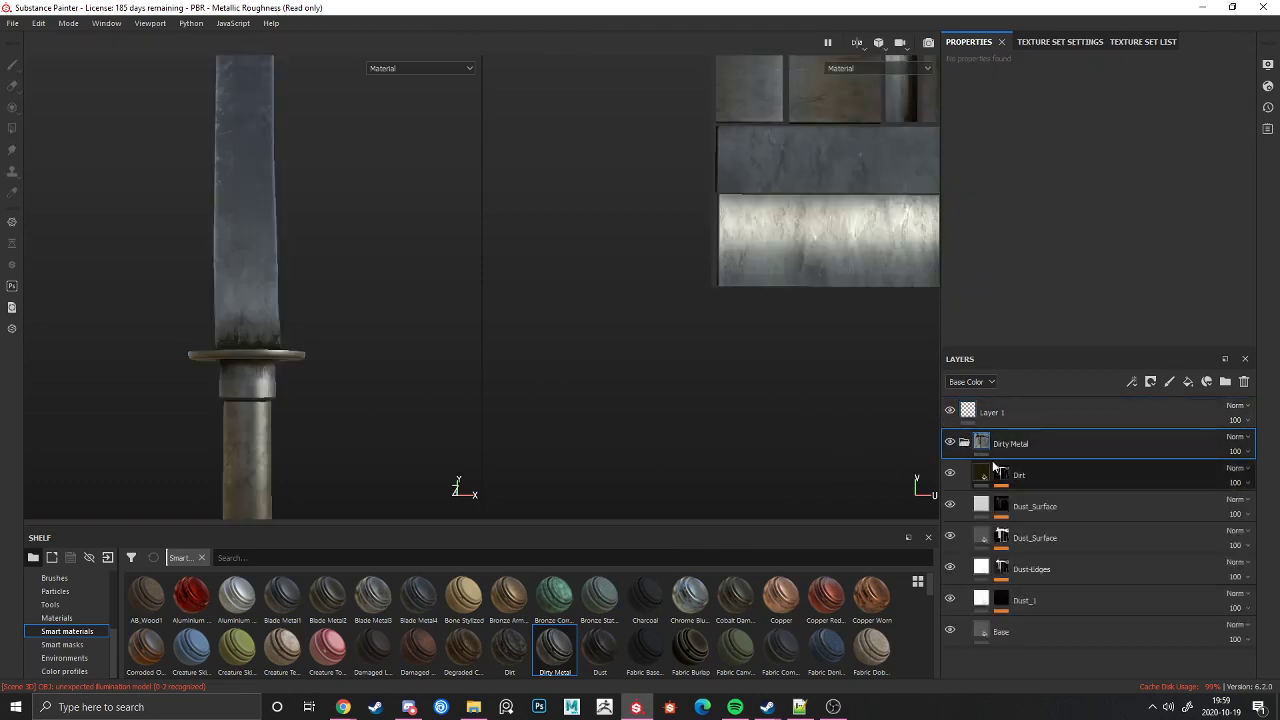
left_click(1046, 632)
left_click(1094, 197)
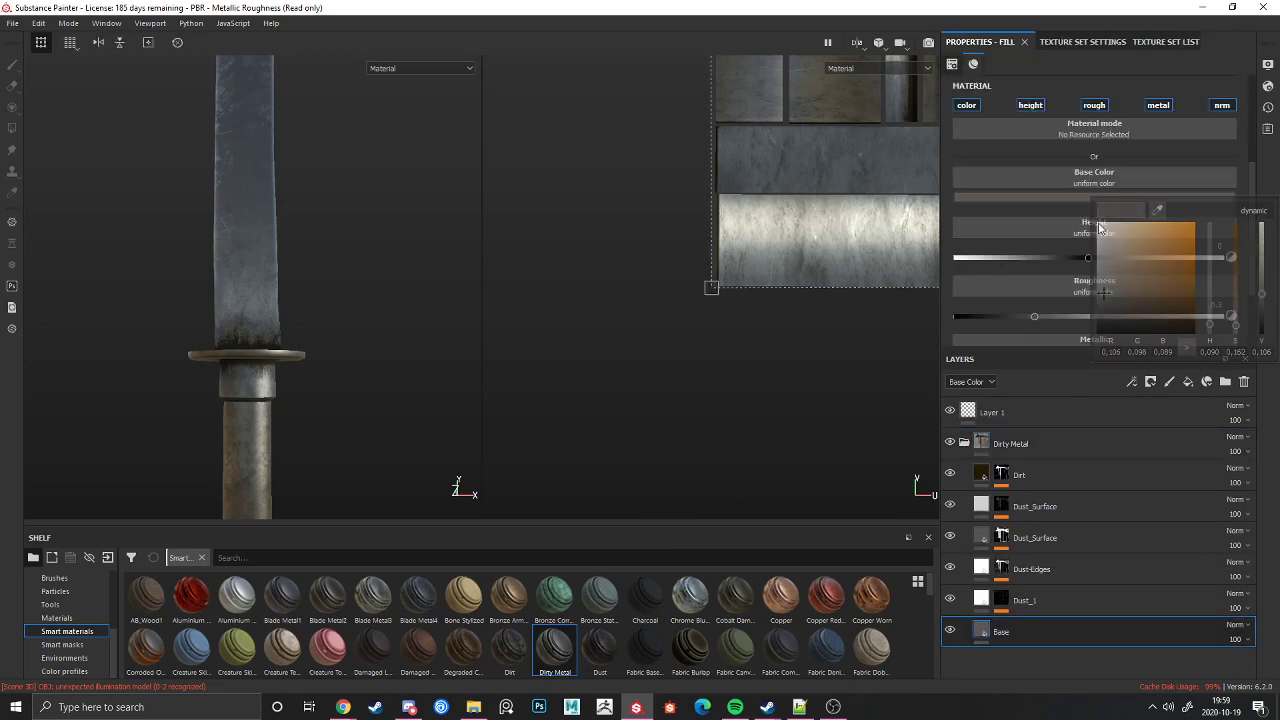
left_click(1146, 258)
left_click_drag(1150, 252, 1170, 224)
Step: Change the base color of the Dust_1 layer in the Dirty Metal group to a dark red
left_click(1000, 600)
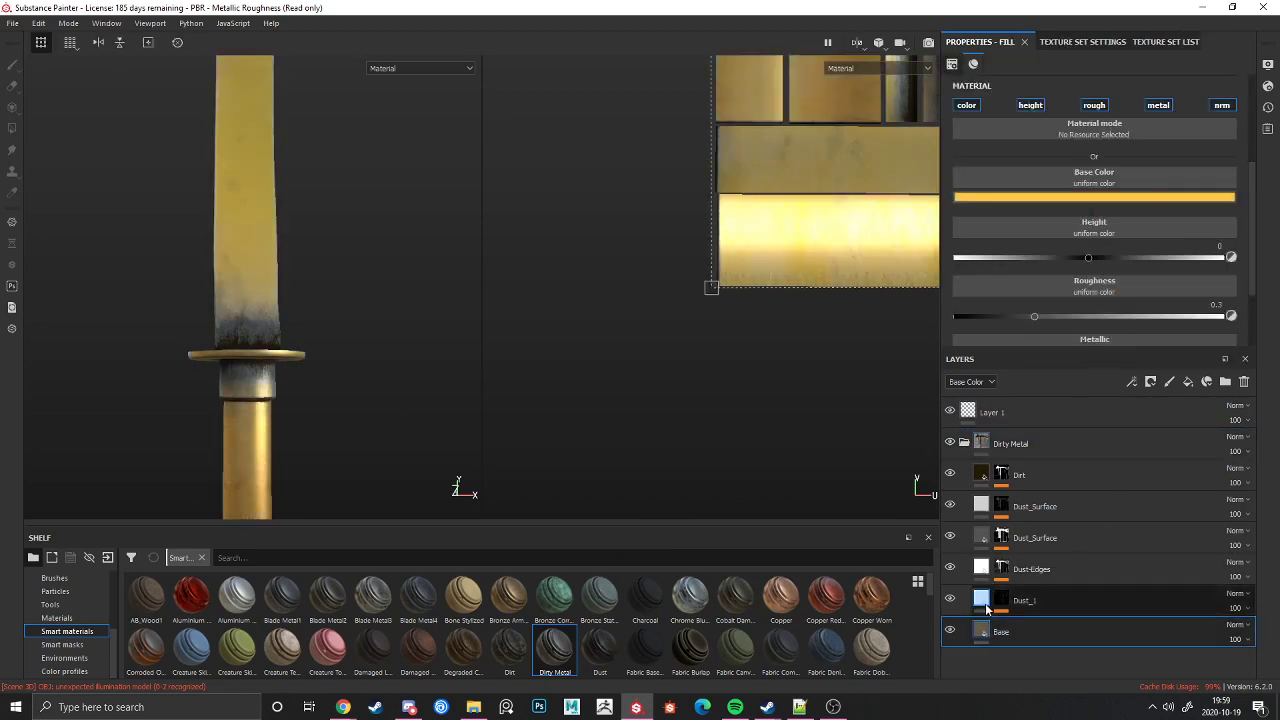
left_click(1042, 197)
left_click(1110, 308)
left_click_drag(1119, 309, 957, 184)
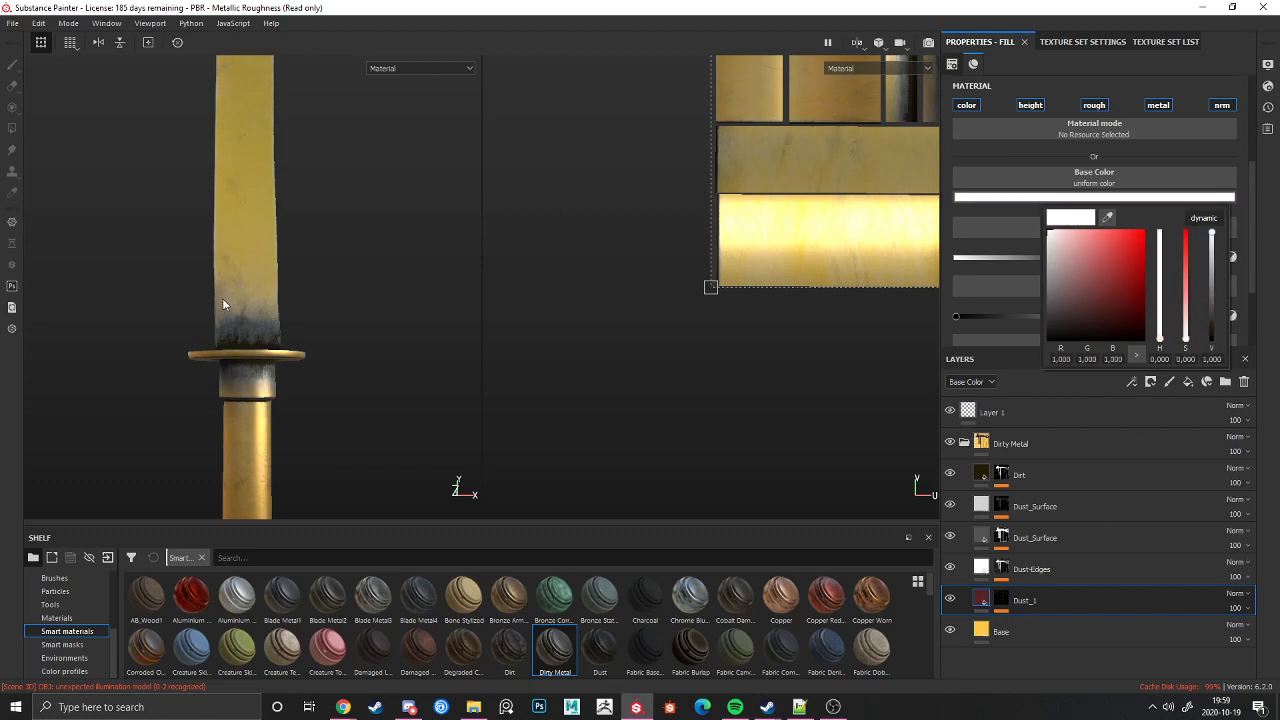
left_click_drag(1120, 294, 1057, 240)
Step: Check the base color of the Dust-Edges layer and delete the whole Dirty Metal group
left_click(1081, 638)
left_click(1085, 570)
left_click(1071, 198)
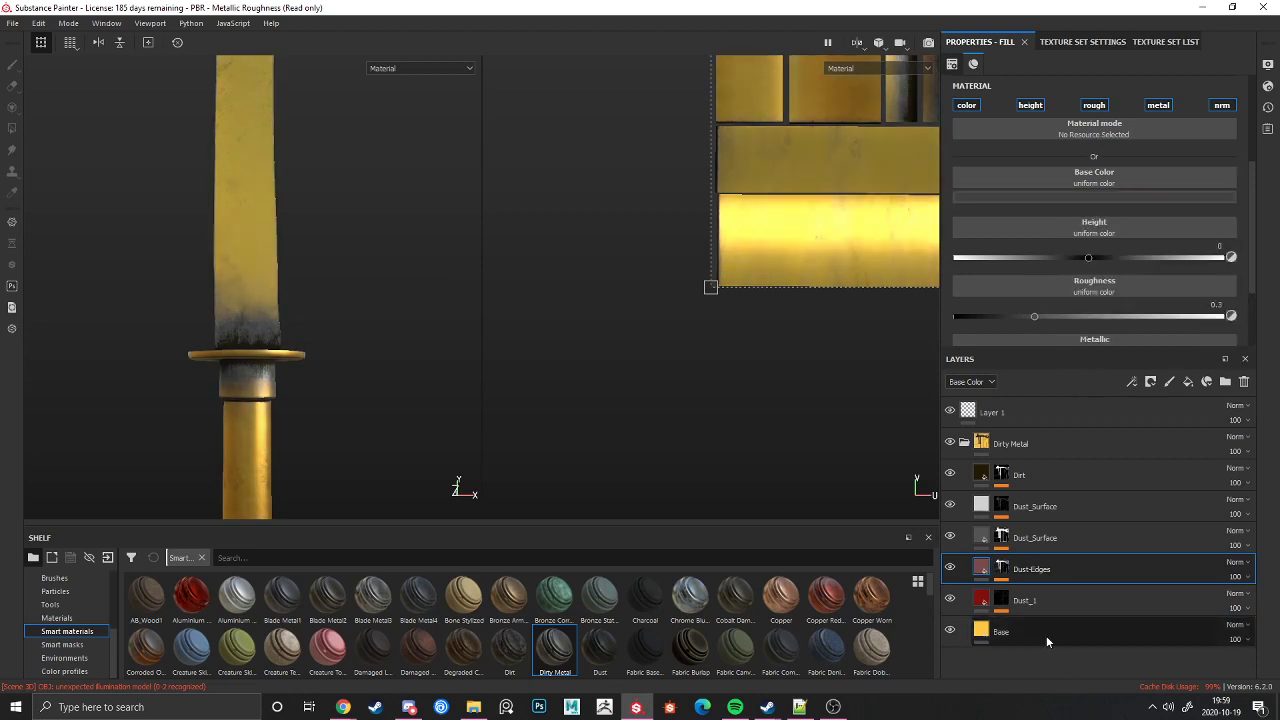
left_click(1021, 448)
key("Delete")
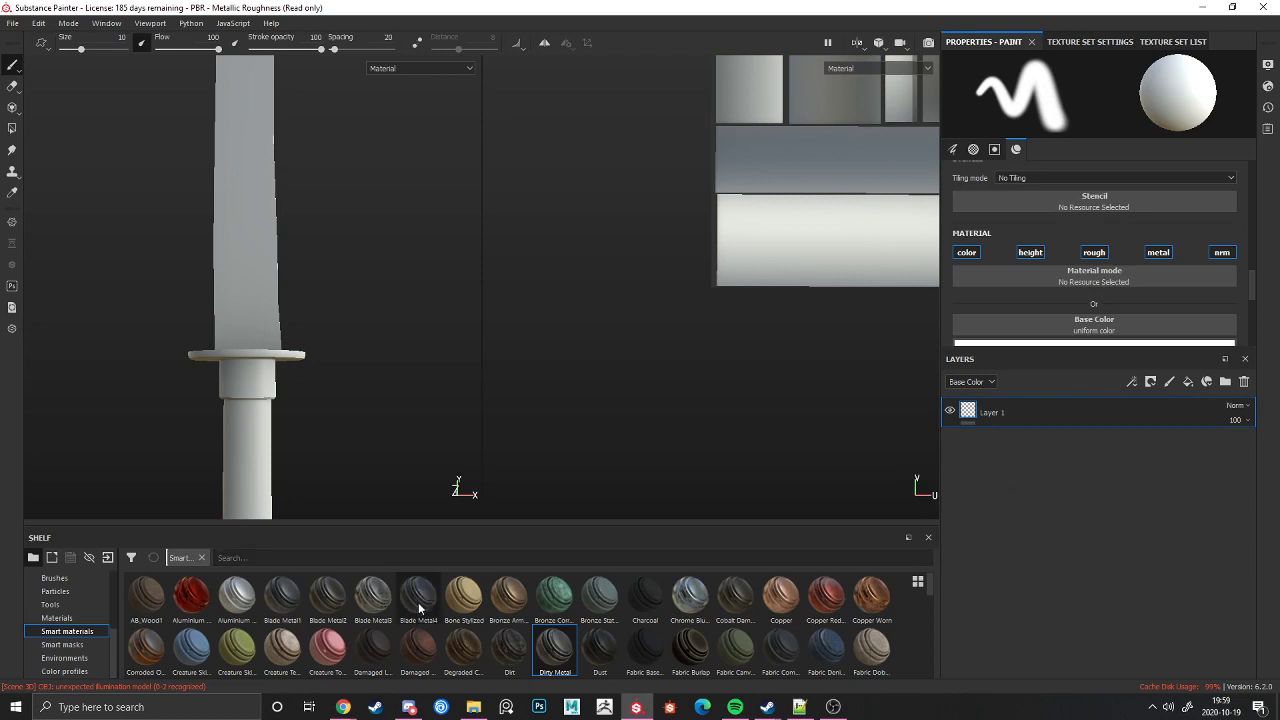
Step: Add the Wood Walnut smart material to the layer stack below Layer 1 and view it on the knife
scroll(447, 637, "down", 10)
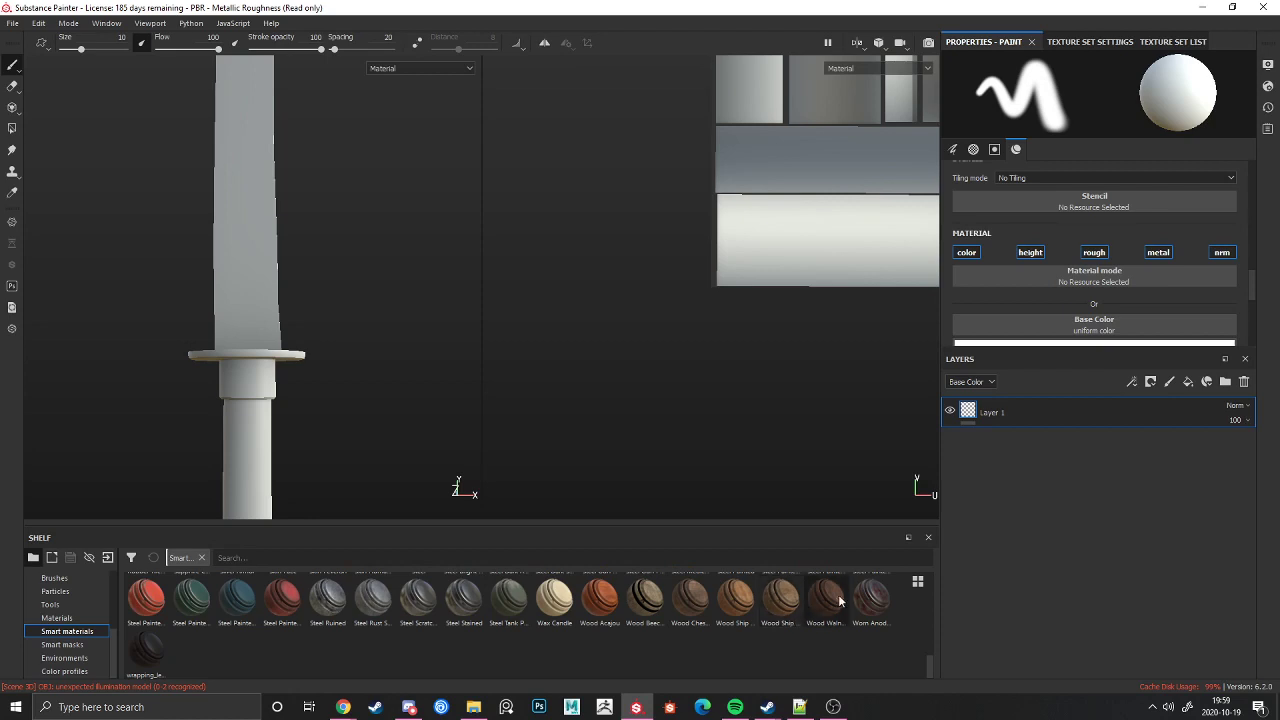
left_click_drag(826, 598, 1017, 483)
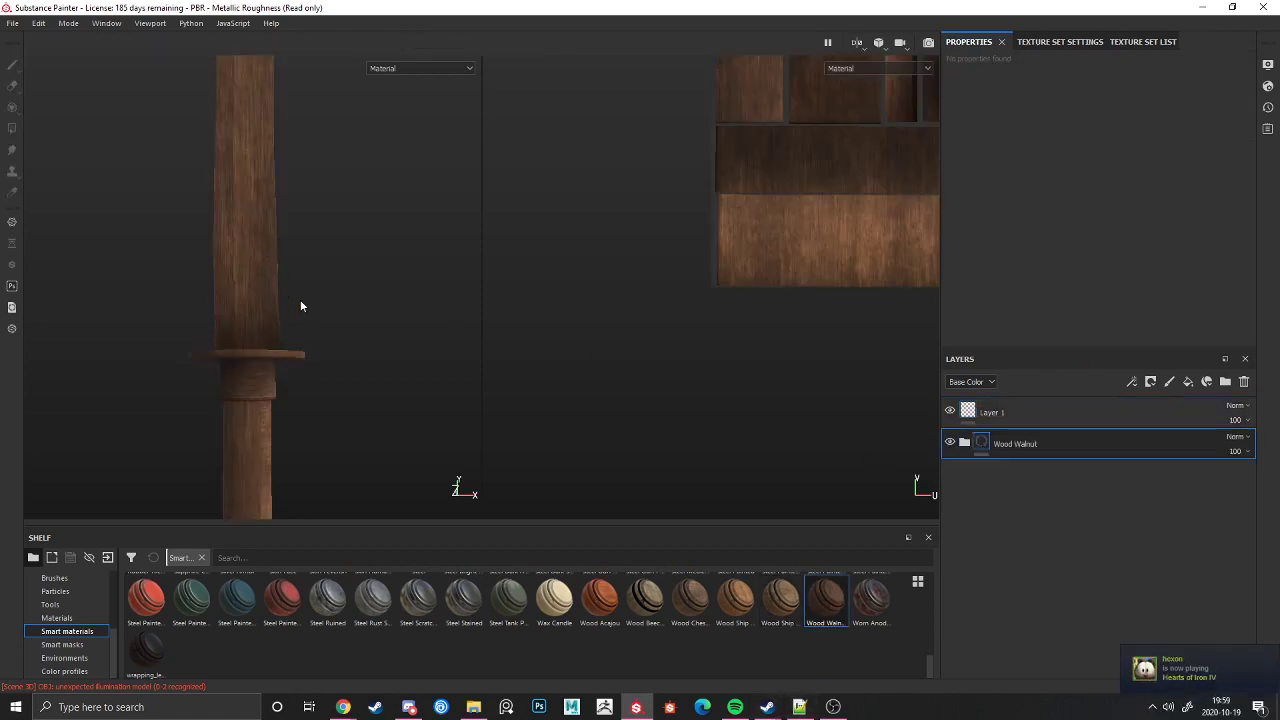
left_click_drag(231, 302, 457, 356, "alt")
left_click_drag(299, 350, 320, 352, "alt")
middle_click_drag(320, 352, 328, 308, "alt")
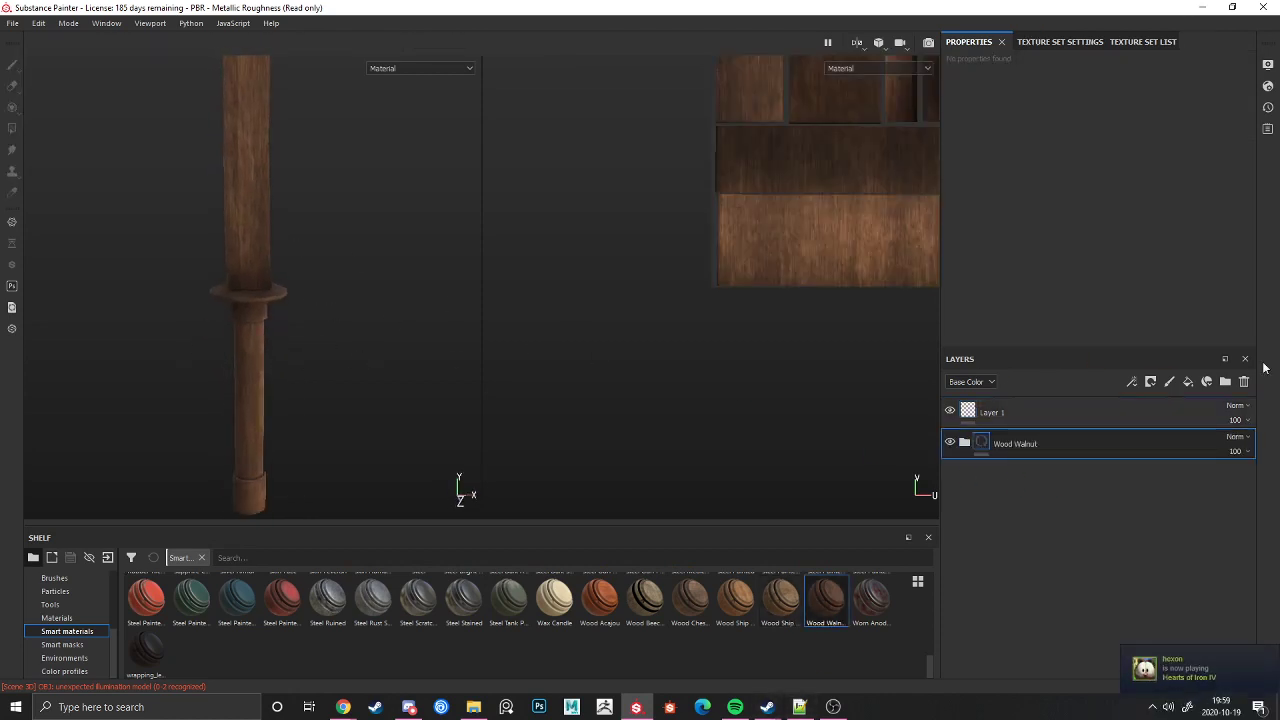
Step: Expand the Wood Walnut group and set the base color of its Base layer to dark red (R 0.170, G 0.022, B 0.022)
left_click(965, 446)
scroll(1066, 600, "down", 5)
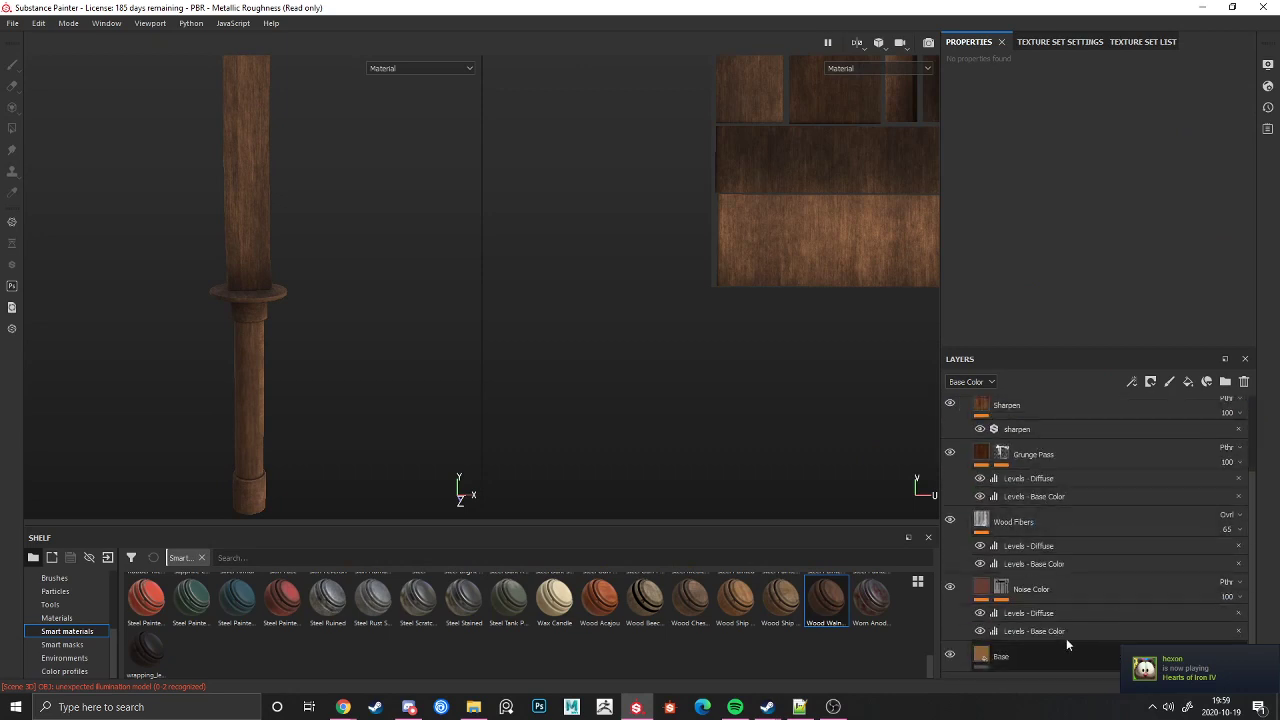
left_click(1012, 656)
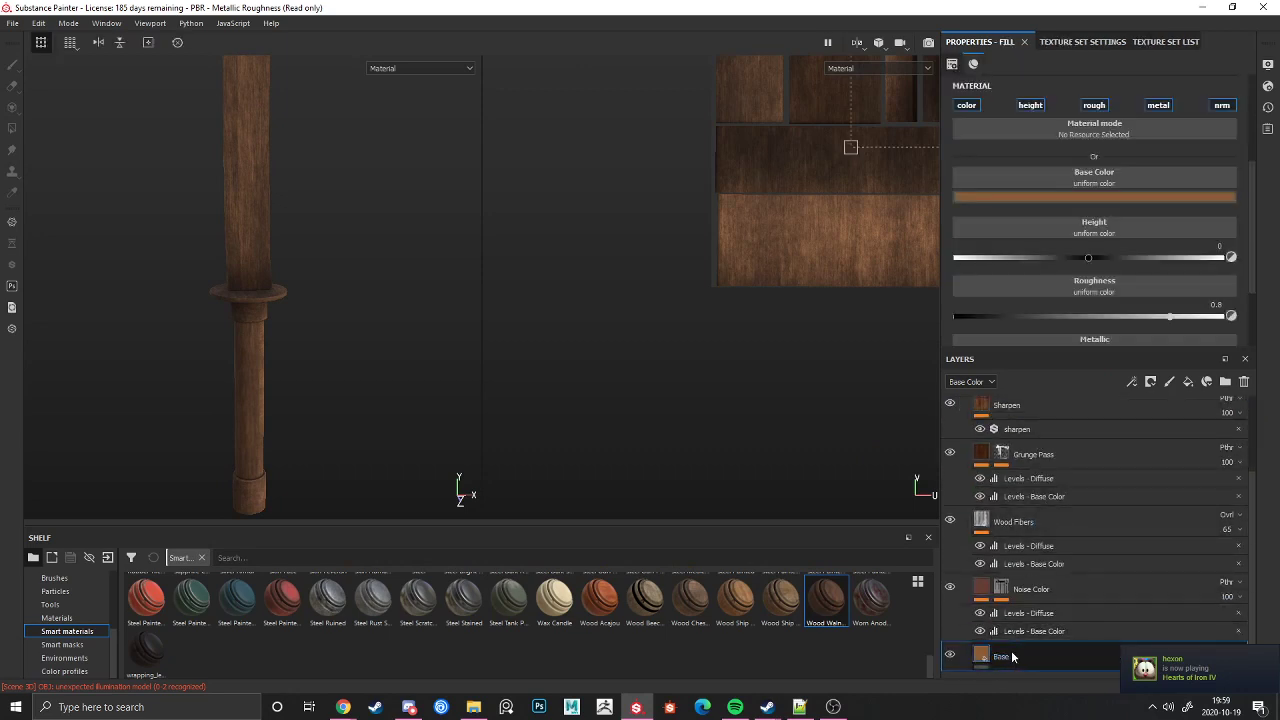
left_click(1125, 197)
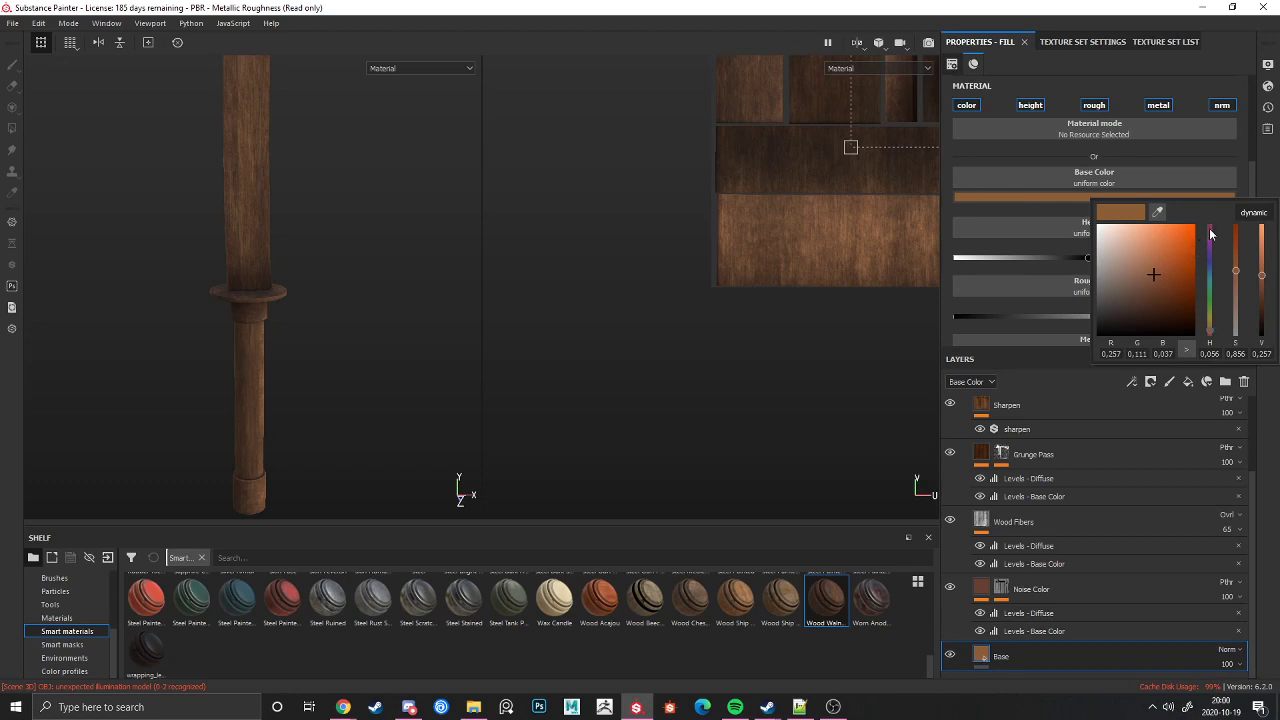
left_click_drag(1209, 230, 1208, 215)
mouse_move(1170, 278)
left_mouse_down()
mouse_move(1180, 274)
mouse_move(1156, 285)
left_mouse_up()
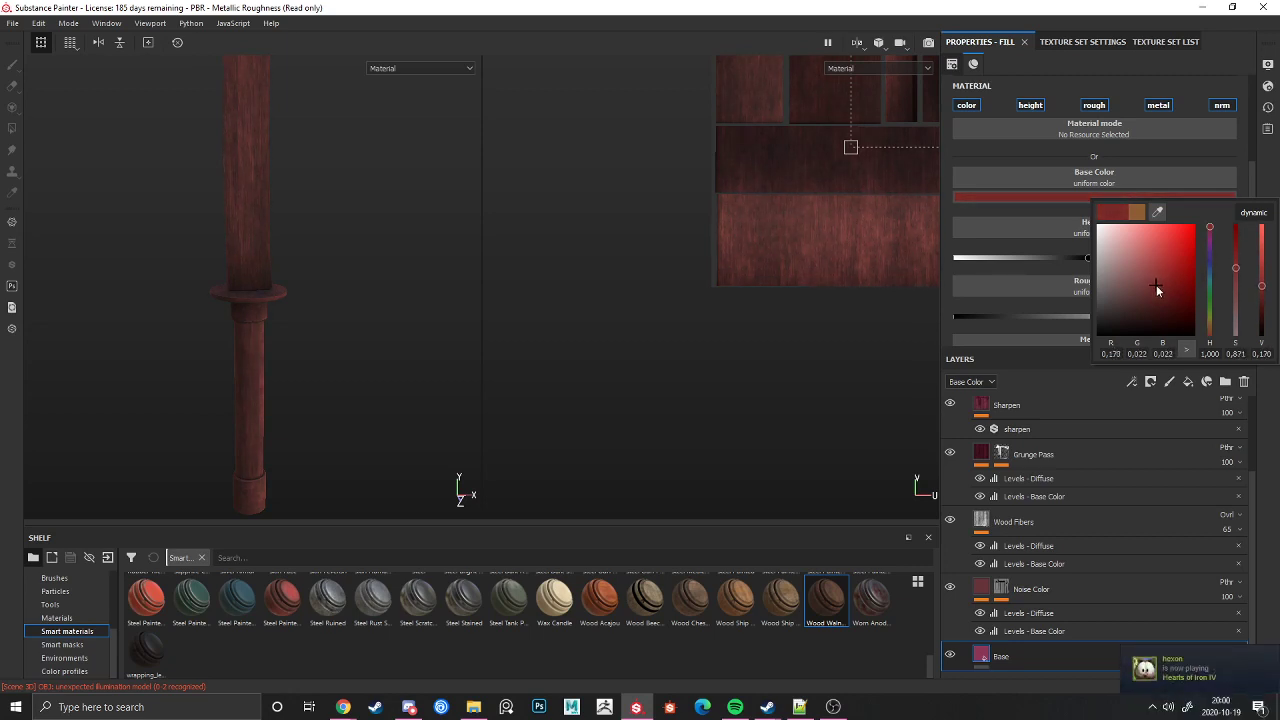
left_click(1061, 654)
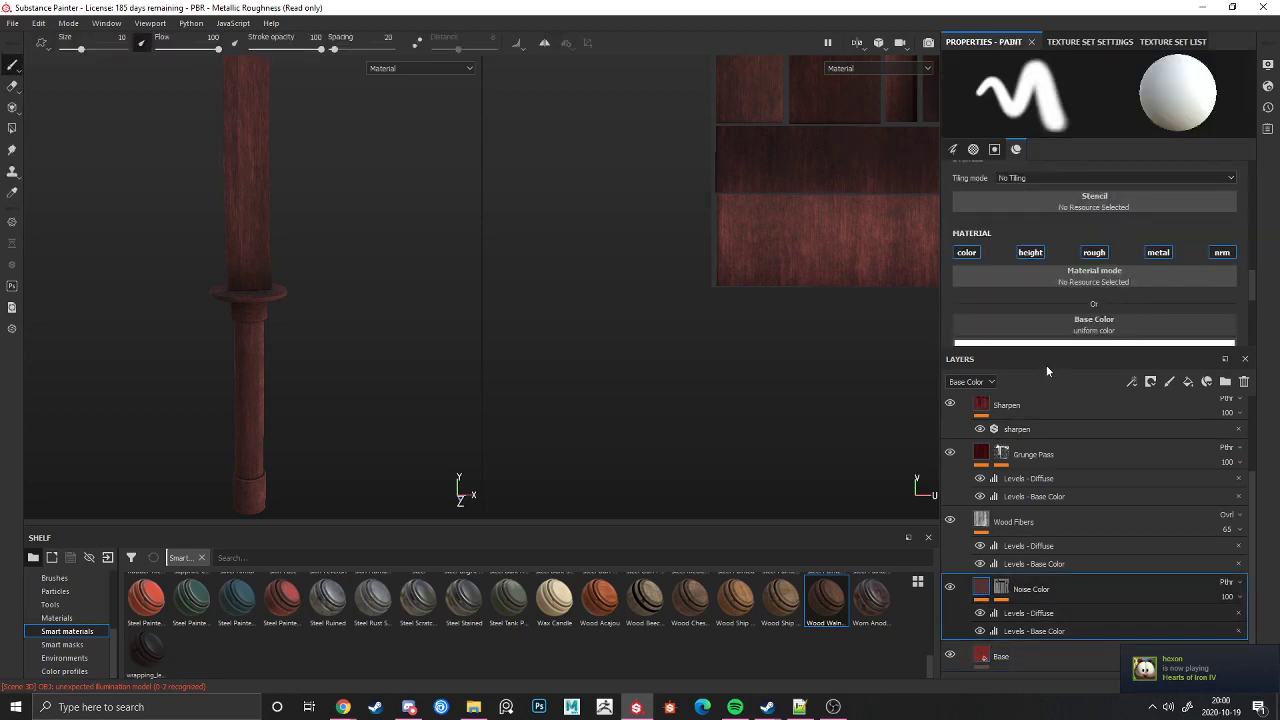
Step: In the Noise Color layer's Levels - Diffuse effect, set the output range to 0 and 0.843 and shift the midtone
left_click(1030, 612)
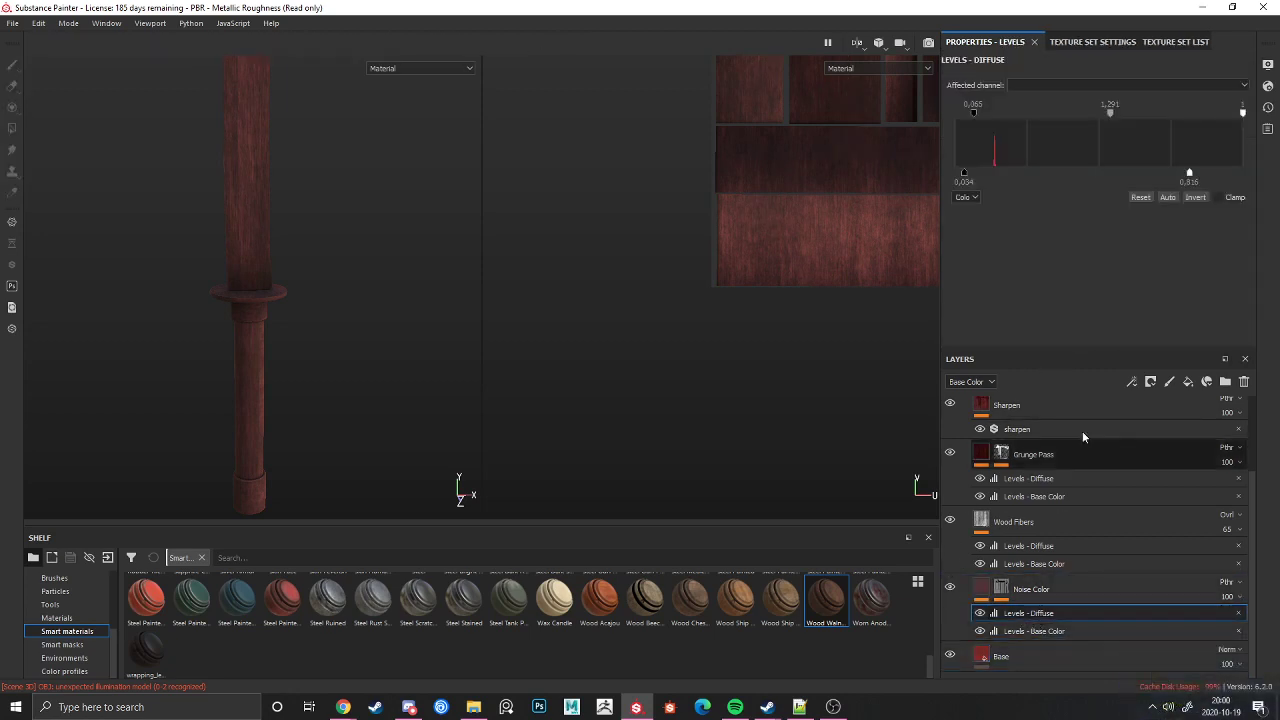
mouse_move(963, 173)
left_mouse_down()
mouse_move(1013, 174)
mouse_move(955, 174)
left_mouse_up()
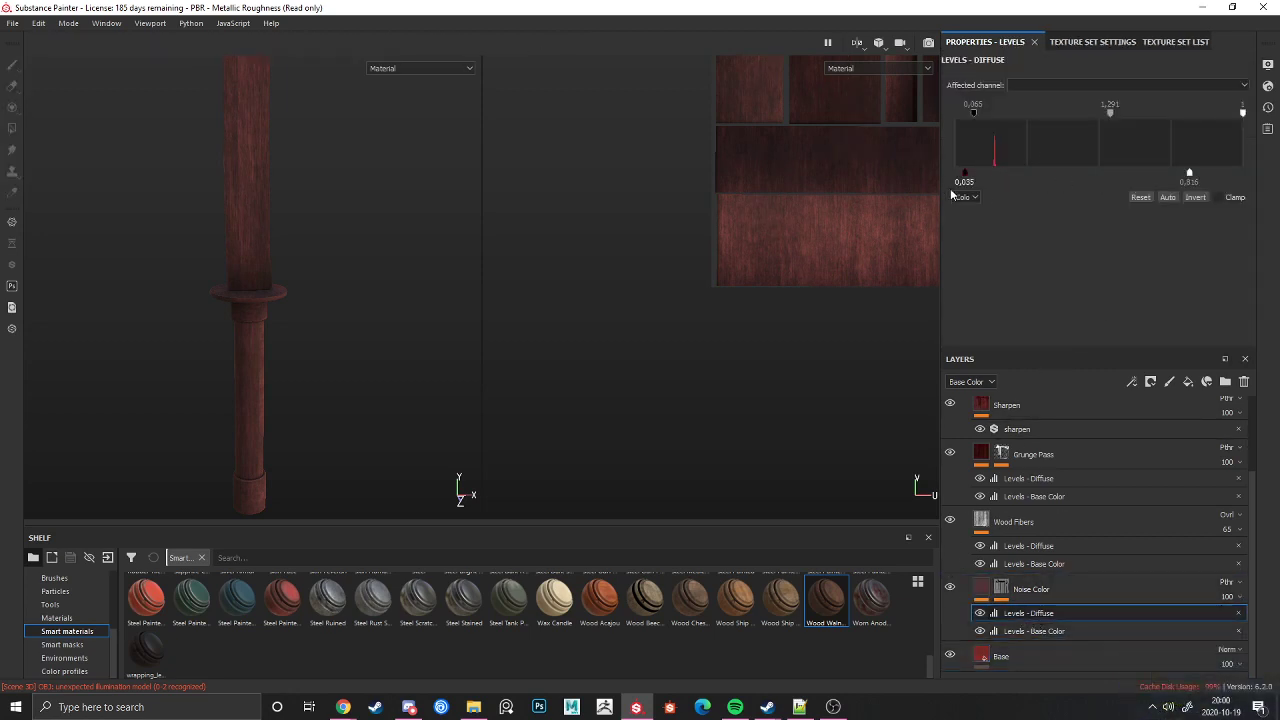
left_click_drag(1189, 174, 1234, 178)
scroll(240, 392, "up", 5)
left_click_drag(254, 348, 234, 304, "alt")
scroll(240, 310, "up", 3)
scroll(258, 330, "up", 2)
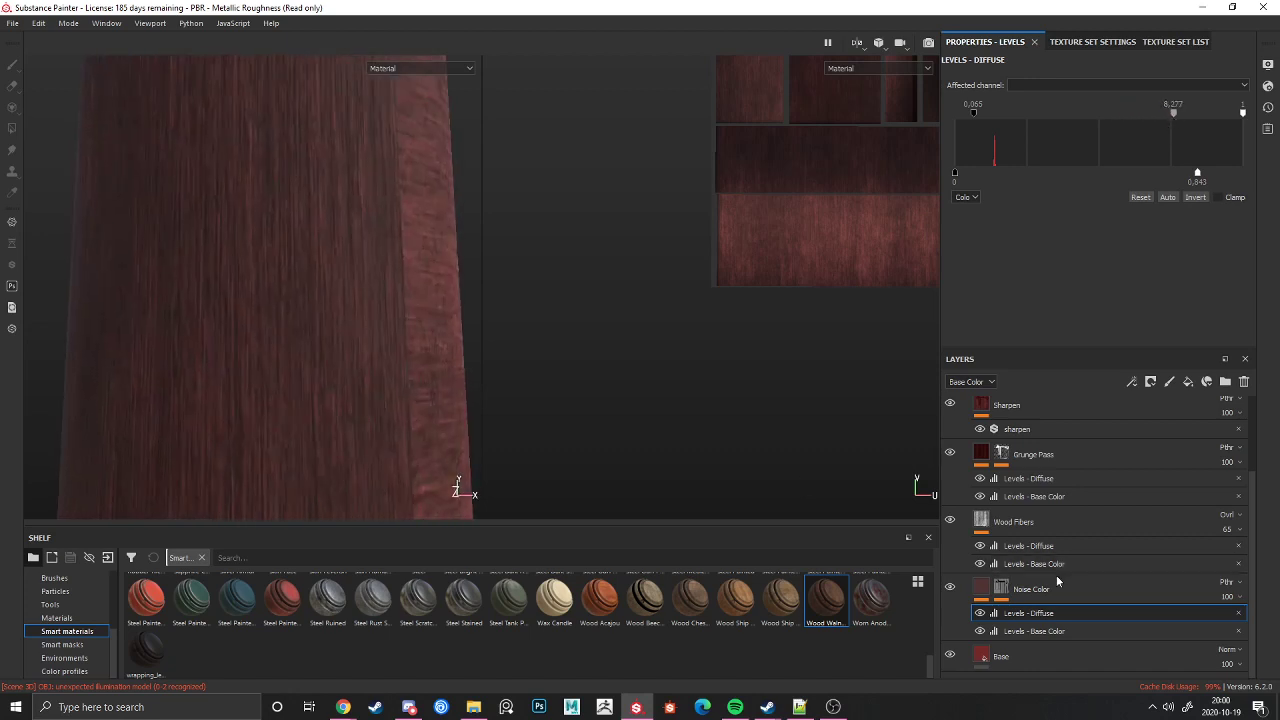
Step: In the Noise Color layer's Levels - Base Color effect, set the output range to 0.021 and 0.708 and the input black point to 0.44
left_click(1039, 628)
mouse_move(963, 176)
left_mouse_down()
mouse_move(1003, 178)
mouse_move(938, 174)
mouse_move(961, 176)
left_mouse_up()
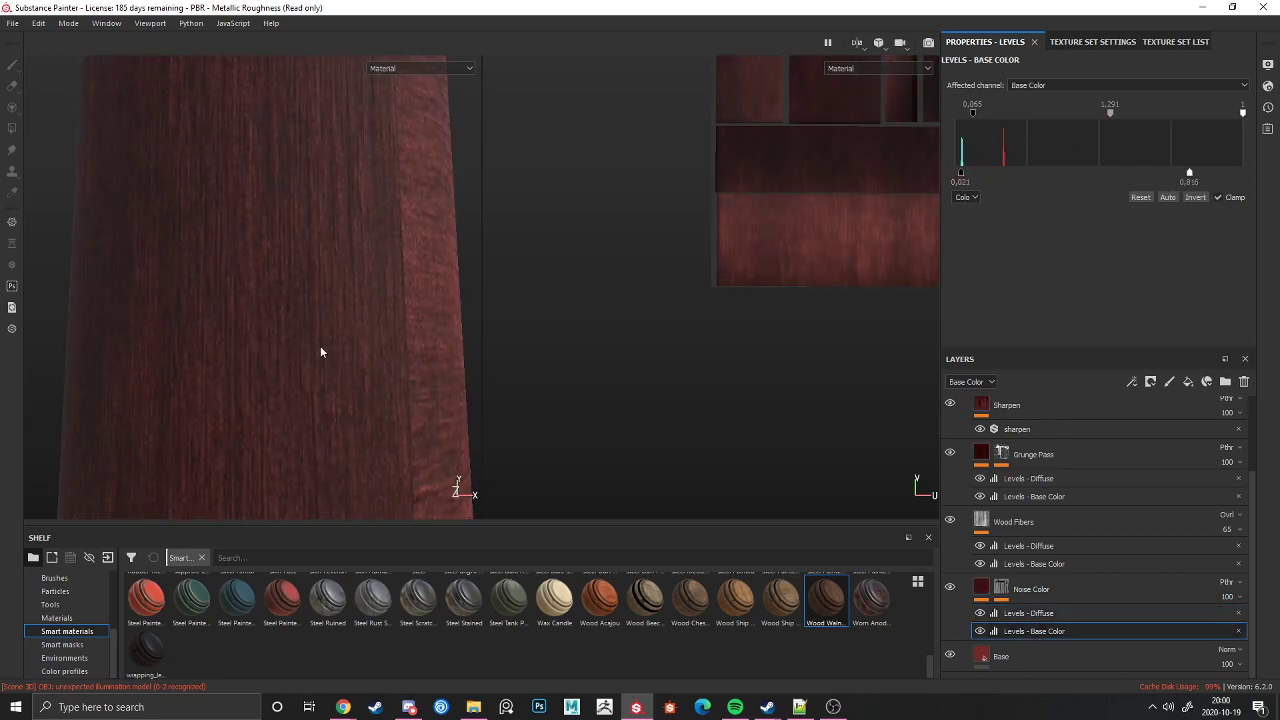
left_click_drag(320, 352, 522, 267, "alt")
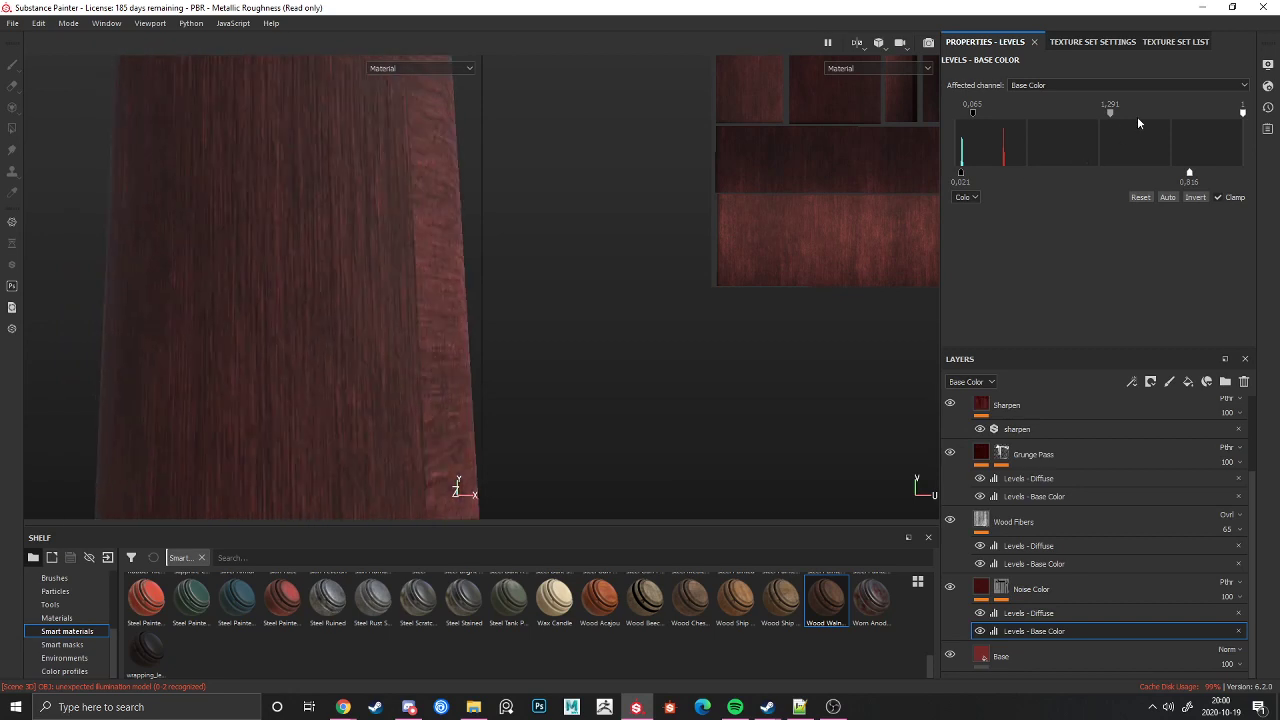
left_click_drag(1189, 178, 1158, 177)
left_click_drag(973, 112, 1081, 112)
scroll(110, 358, "down", 5)
mouse_move(226, 337)
left_mouse_down("alt")
mouse_move(154, 374)
mouse_move(37, 351)
mouse_move(279, 241)
mouse_move(291, 394)
mouse_move(197, 479)
left_mouse_up("alt")
Step: Add a black mask to the Wood Walnut group and activate the Polygon Fill tool
left_click(1169, 381)
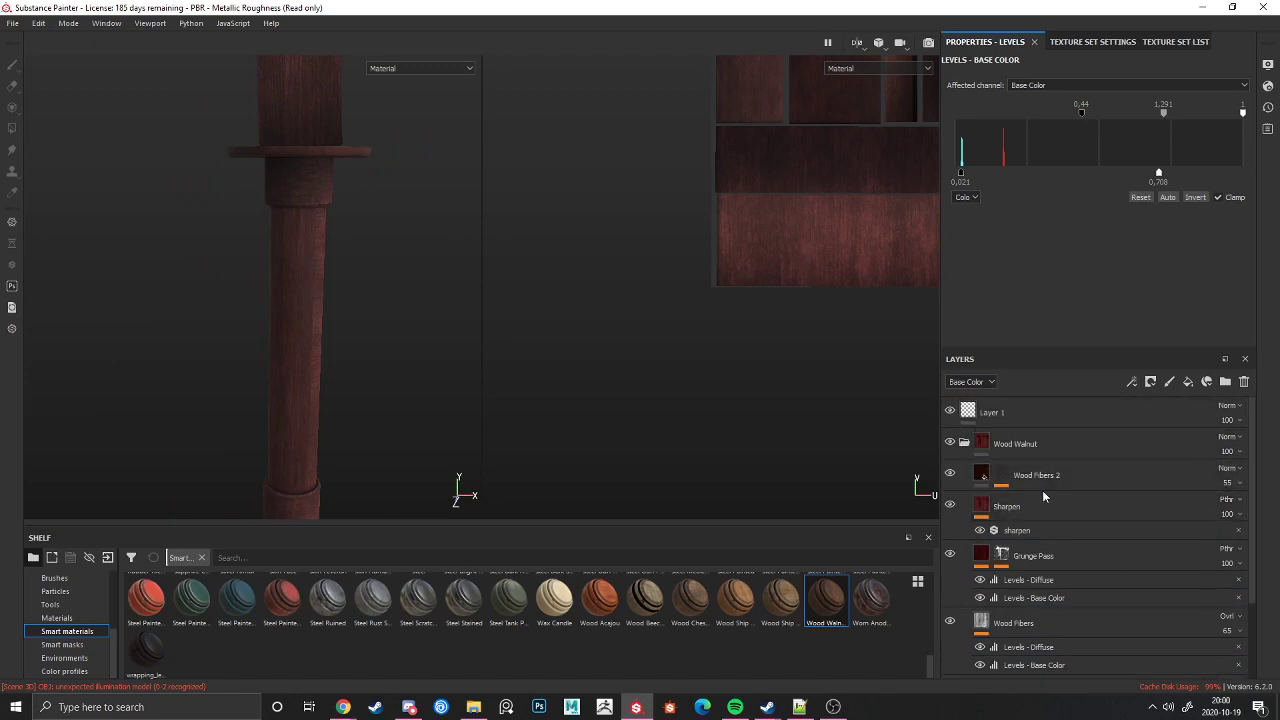
middle_click_drag(481, 327, 463, 317, "alt")
left_click(1028, 443)
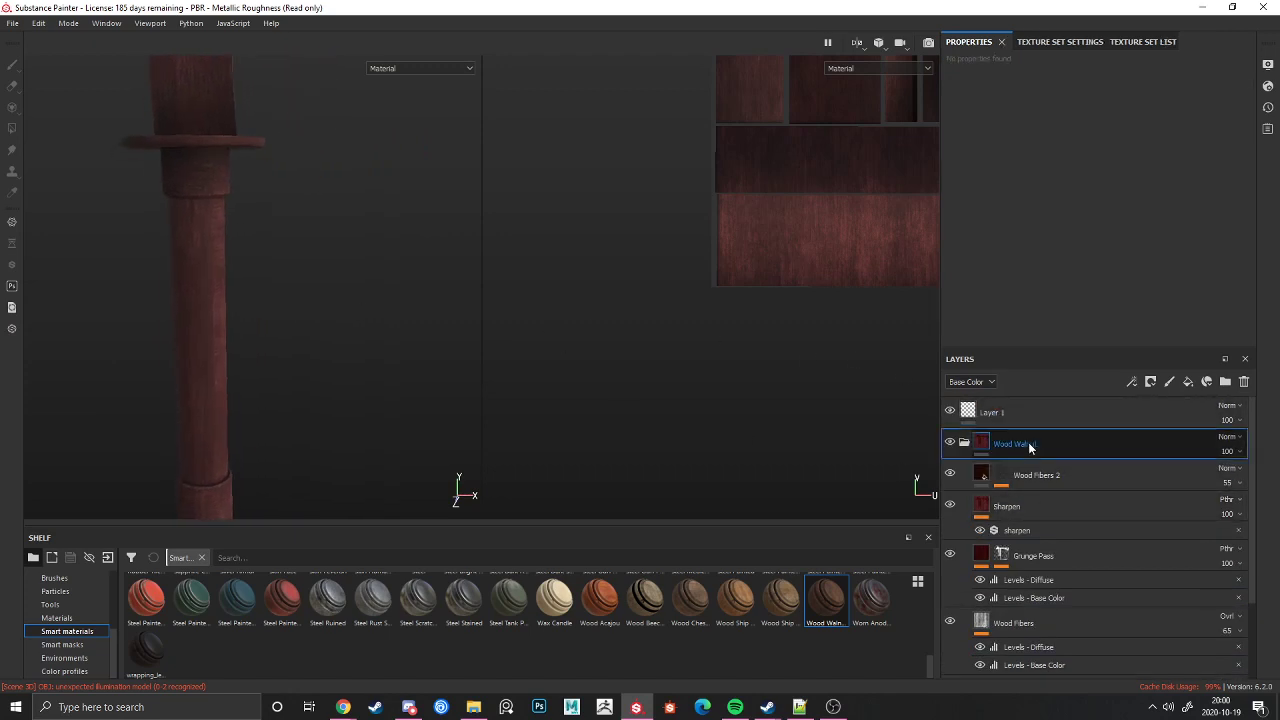
right_click(1028, 442)
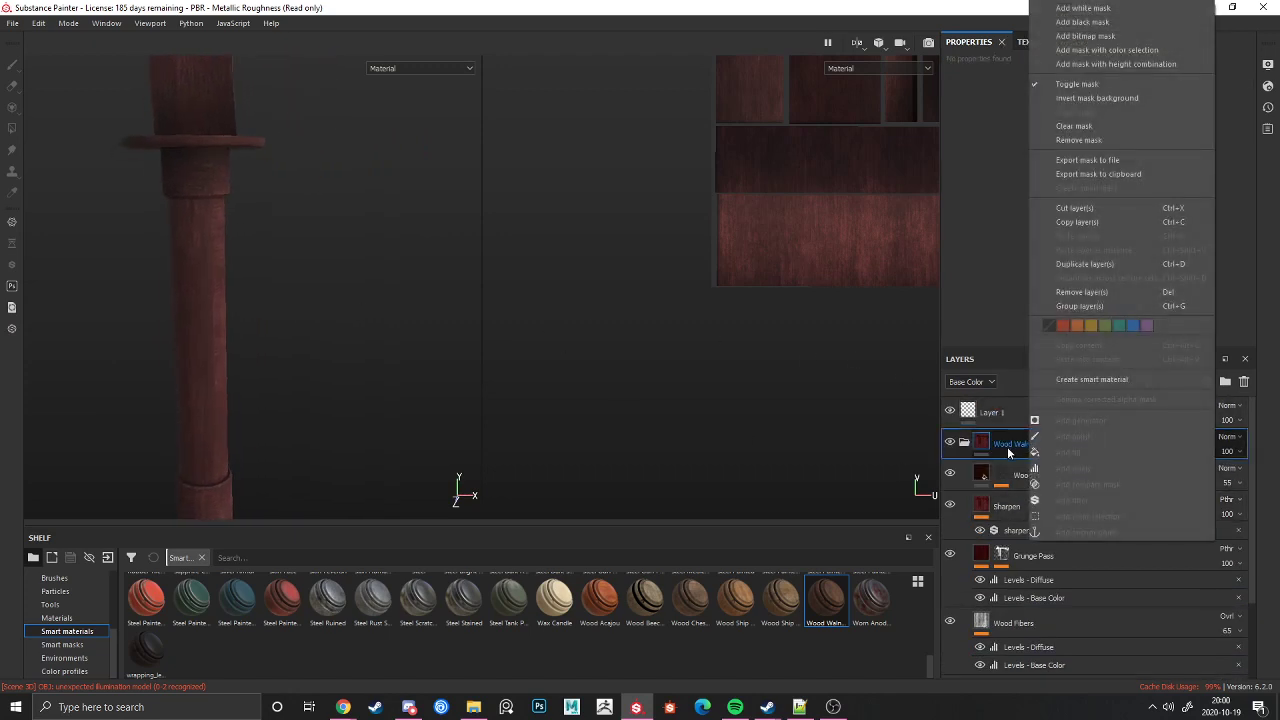
left_click(1095, 22)
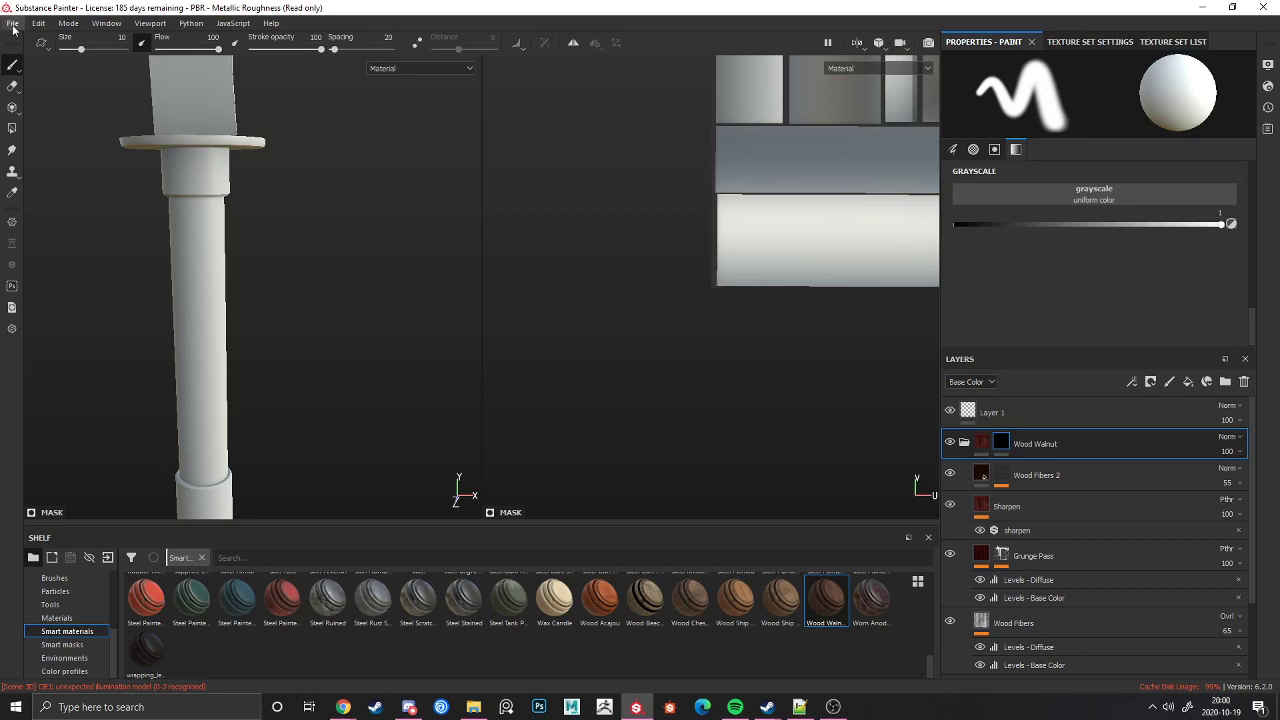
scroll(165, 243, "down", 3)
scroll(165, 243, "up", 3)
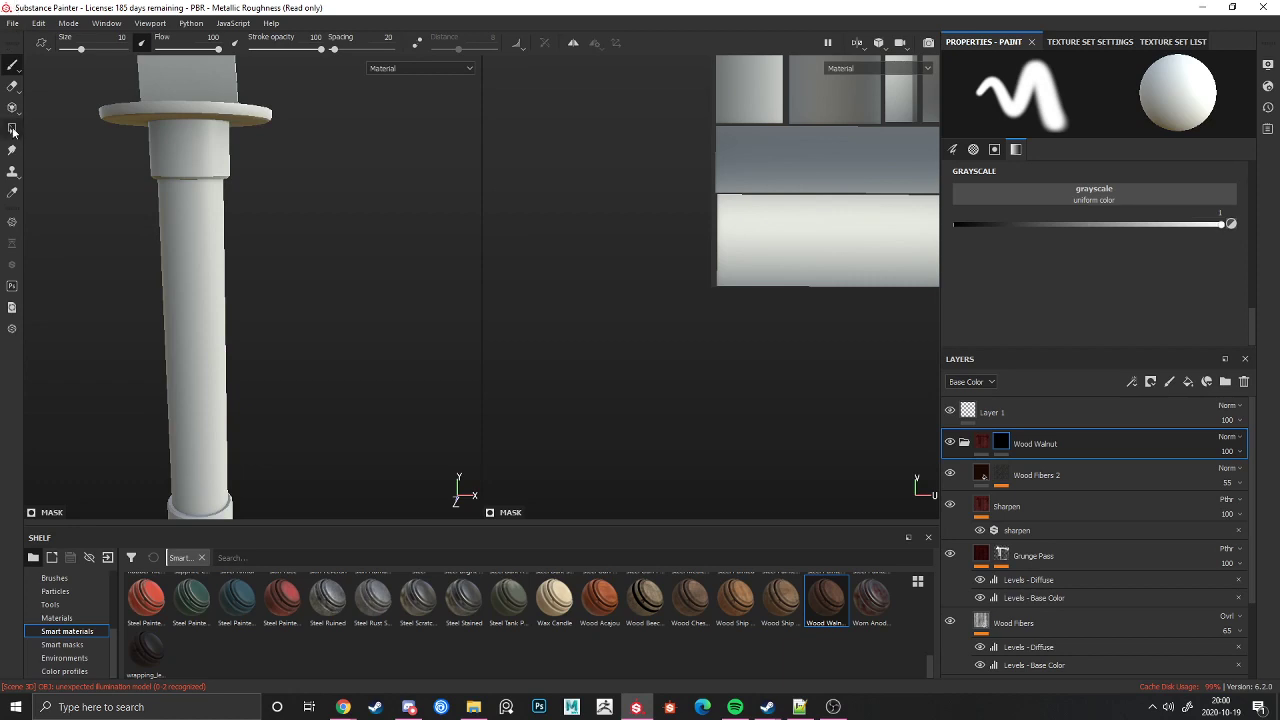
left_click(12, 131)
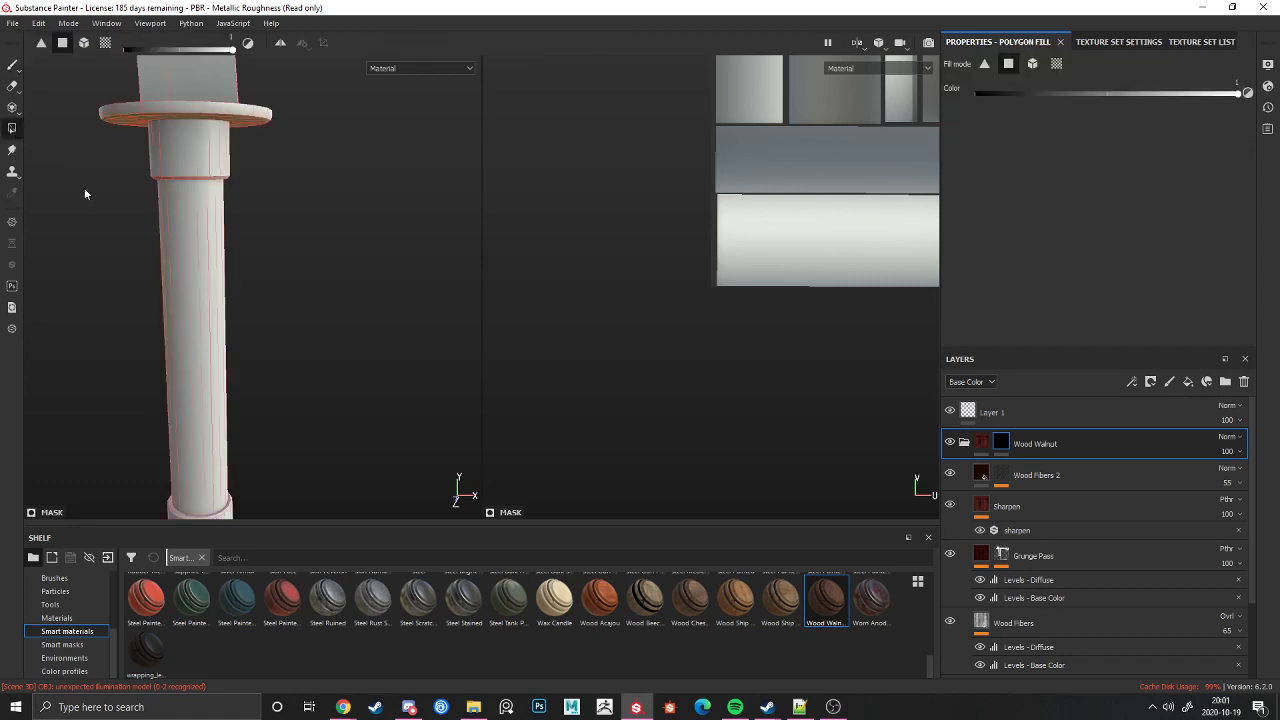
Step: Try the triangle fill mode on one triangle of the handle in the mask, and undo the fill
middle_click_drag(242, 392, 394, 390, "alt")
scroll(302, 349, "down", 3)
left_click_drag(303, 350, 280, 313, "alt")
middle_click_drag(280, 313, 125, 297, "alt")
left_click_drag(180, 303, 301, 302, "alt")
left_click(41, 43)
scroll(252, 322, "up", 6)
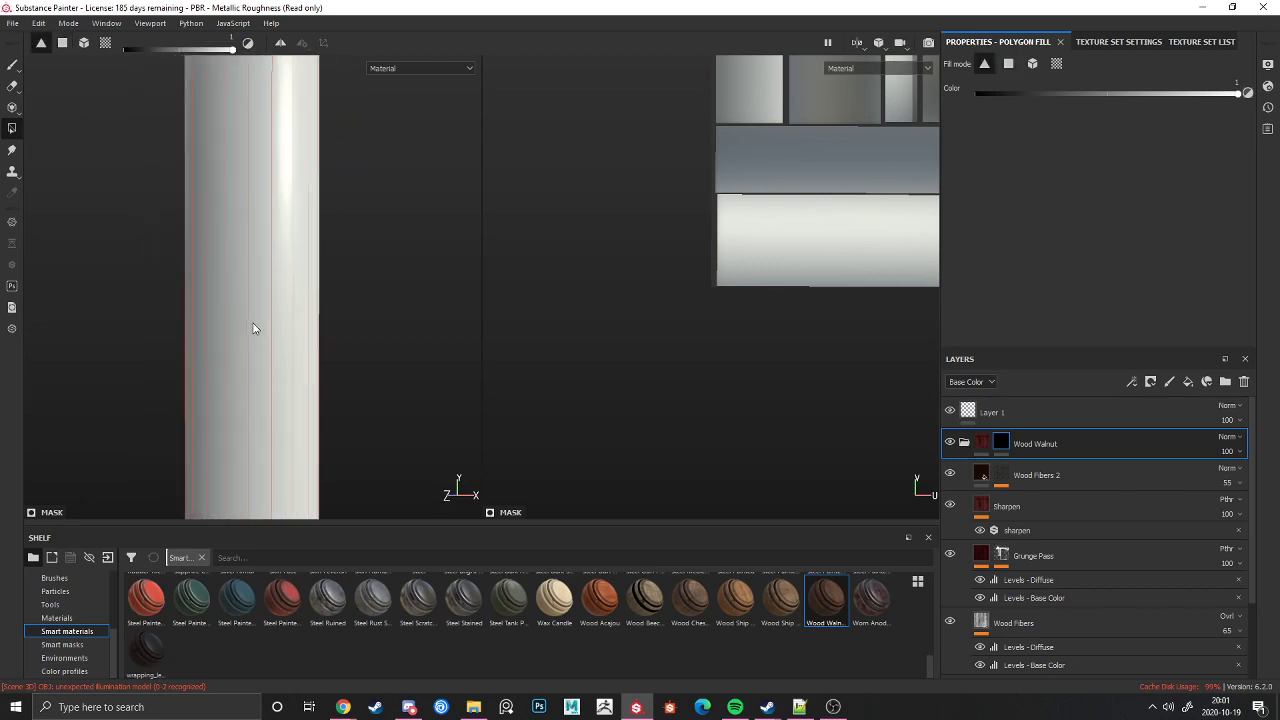
left_click(253, 323)
scroll(214, 272, "down", 6)
scroll(219, 387, "up", 4)
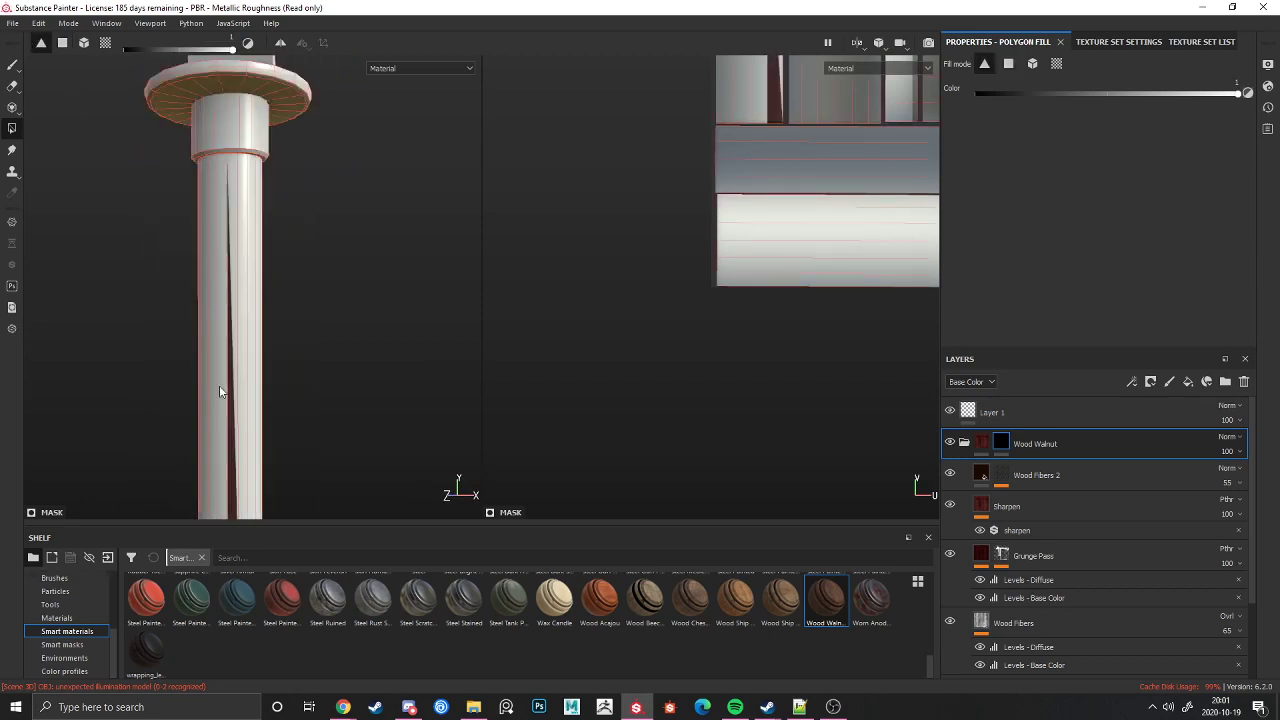
middle_click_drag(219, 387, 192, 248, "alt")
key("ctrl+z")
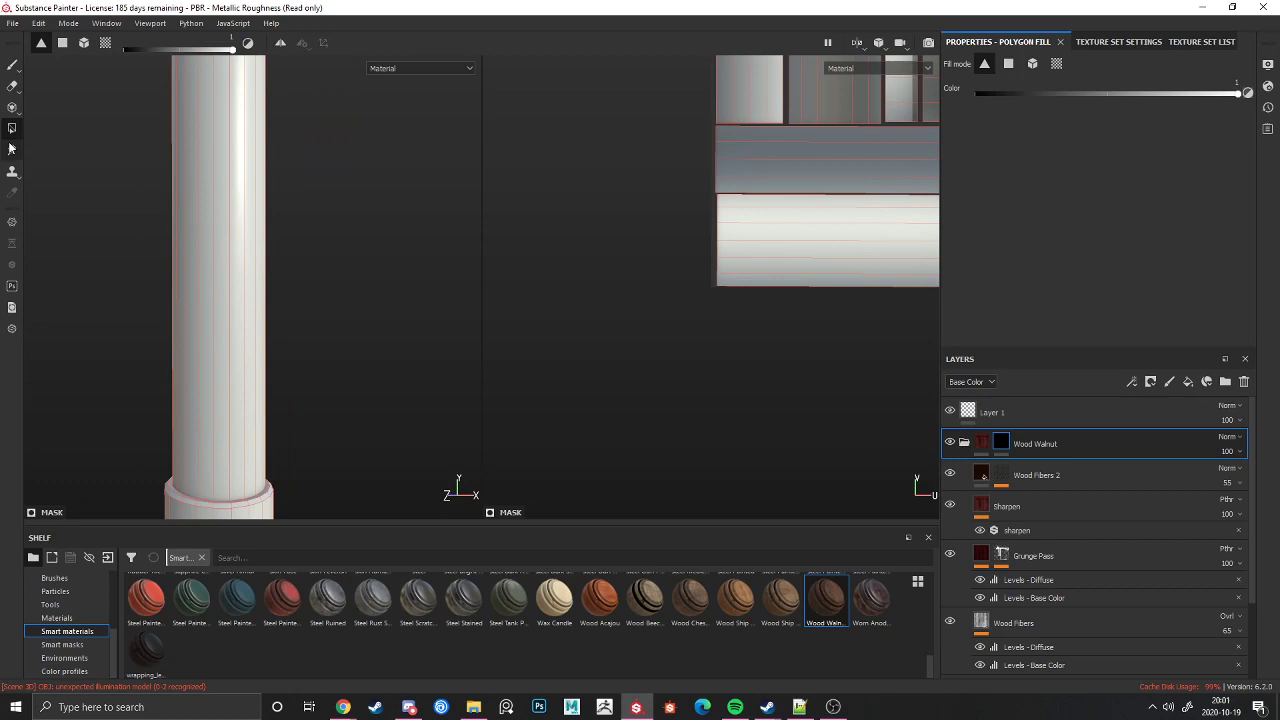
Step: Try the polygon fill mode on a single face of the handle, and undo the fill
left_click(62, 43)
left_click(217, 286)
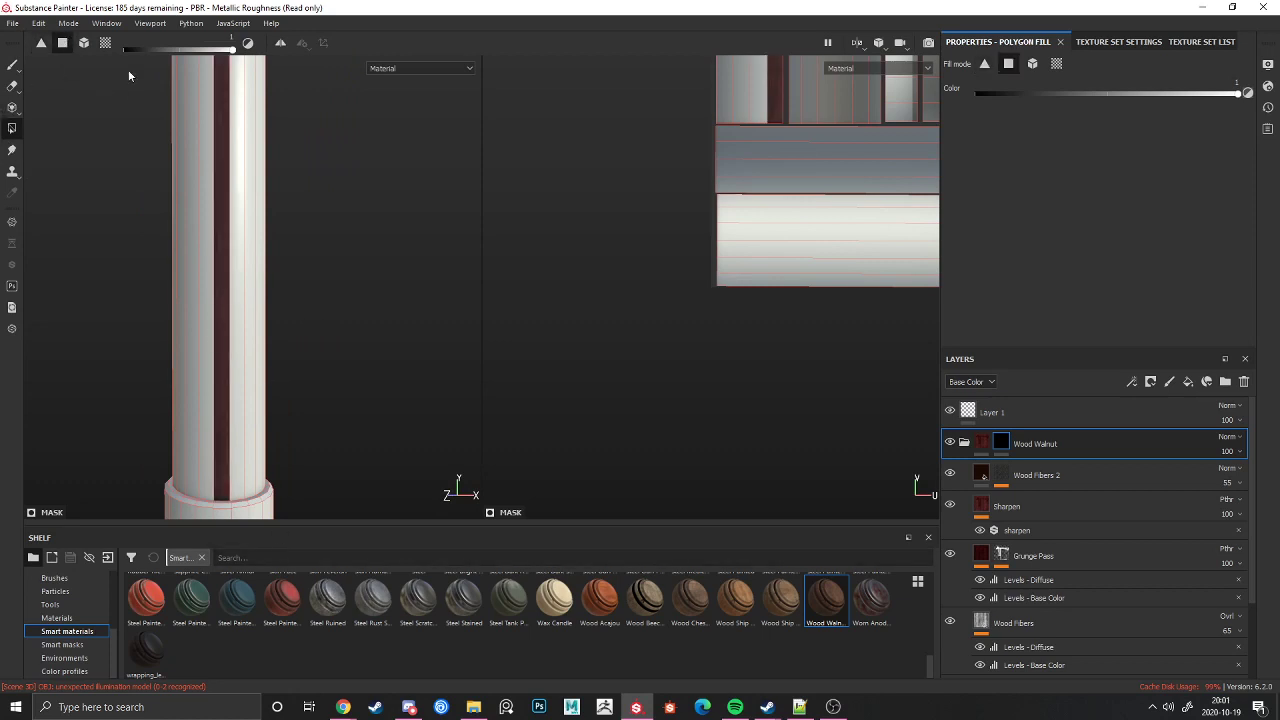
key("ctrl+z")
Step: Try the mesh fill mode on the handle, and undo the fill
left_click(84, 43)
left_click(213, 263)
scroll(234, 400, "down", 4)
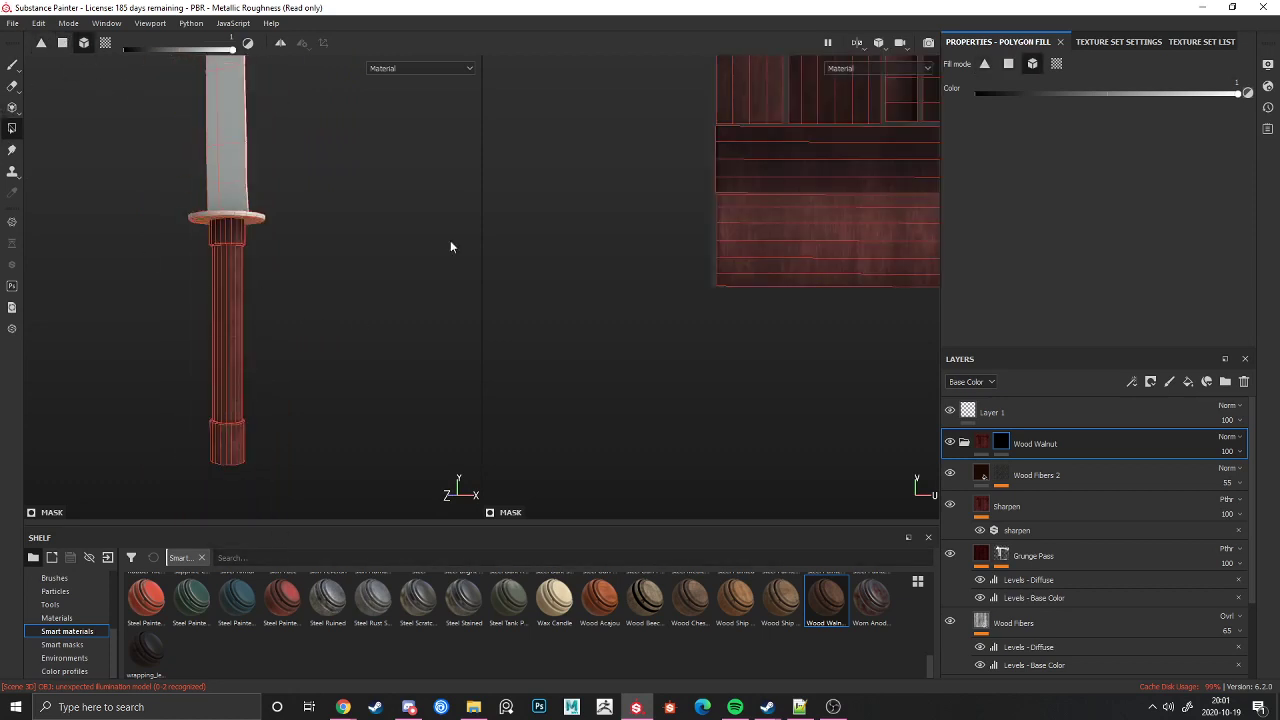
scroll(243, 363, "up", 5)
key("ctrl+z")
Step: Try the UV chunk fill mode on the handle and on its islands in the UV view, and undo the fills
left_click(106, 44)
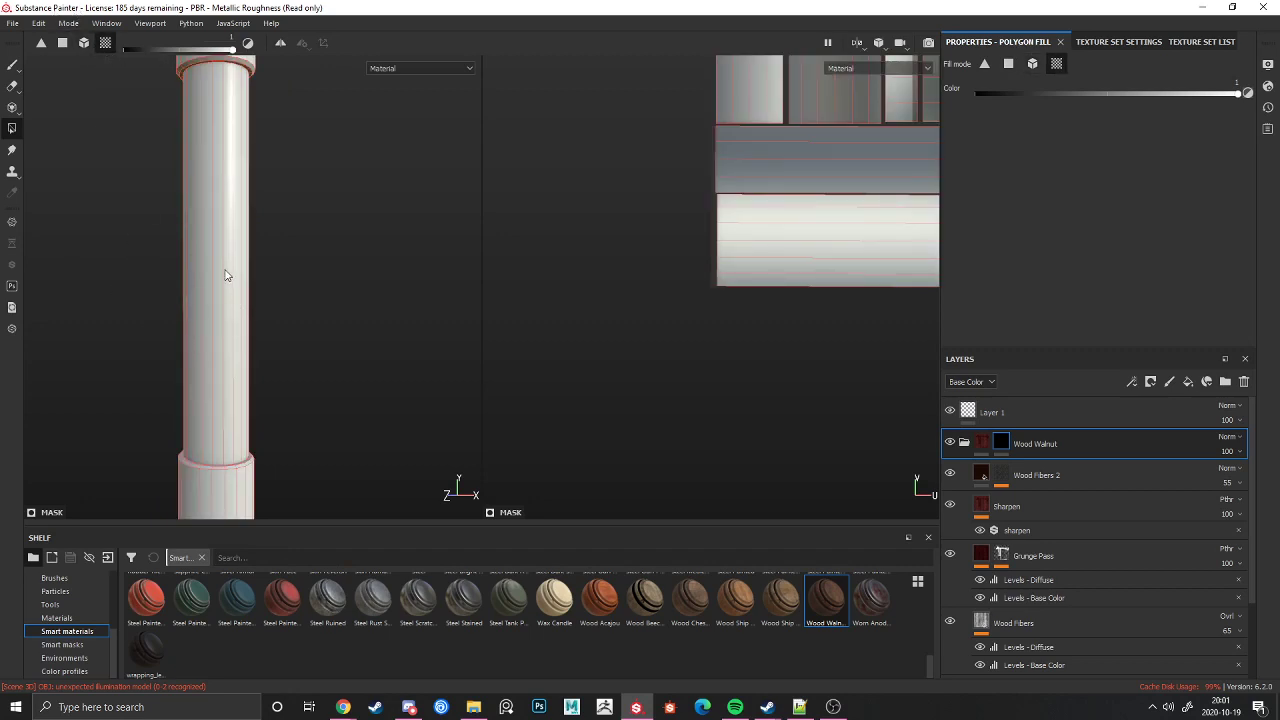
left_click(243, 356)
left_click_drag(201, 348, 378, 368, "alt")
scroll(708, 268, "down", 4)
scroll(672, 260, "up", 5)
key("ctrl+z")
left_click(692, 192)
left_click(703, 280)
scroll(240, 366, "down", 4)
left_click_drag(510, 368, 654, 395, "alt")
key("ctrl+z")
key("ctrl+z")
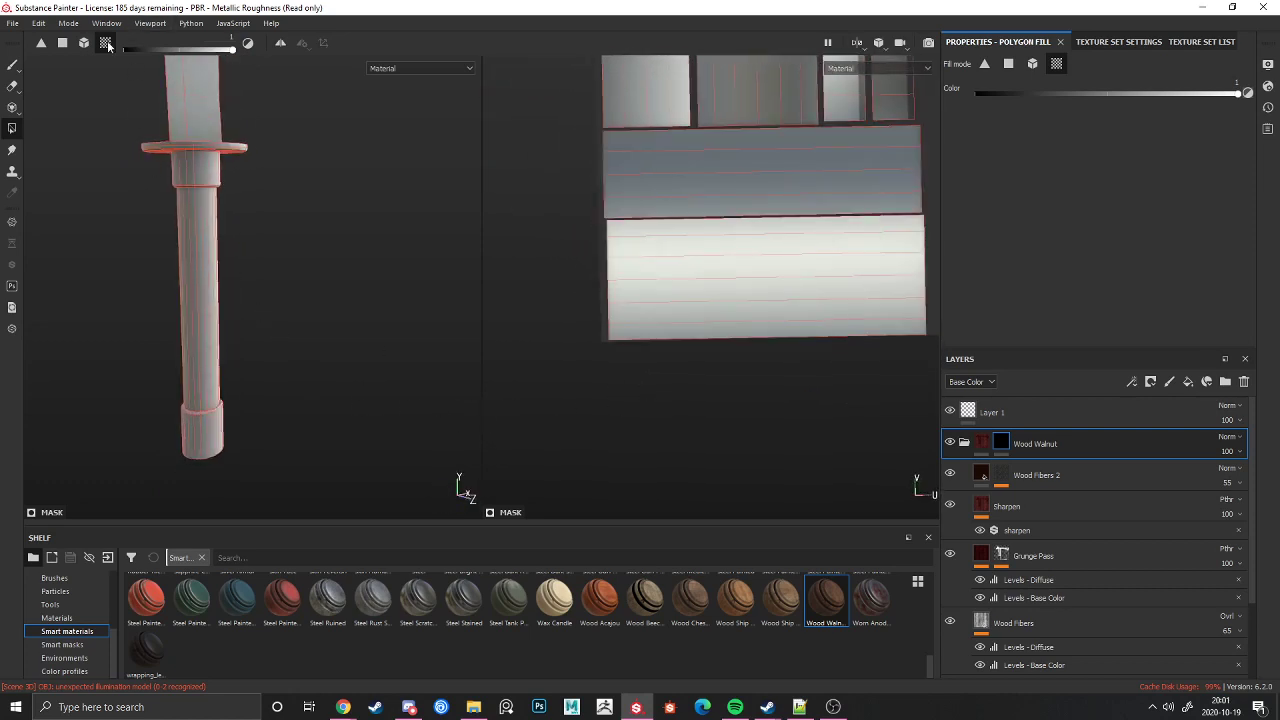
Step: Fill all polygons of the handle grip in the Wood Walnut mask using the polygon fill mode, and collapse the group
left_click(66, 48)
left_click_drag(73, 307, 517, 292)
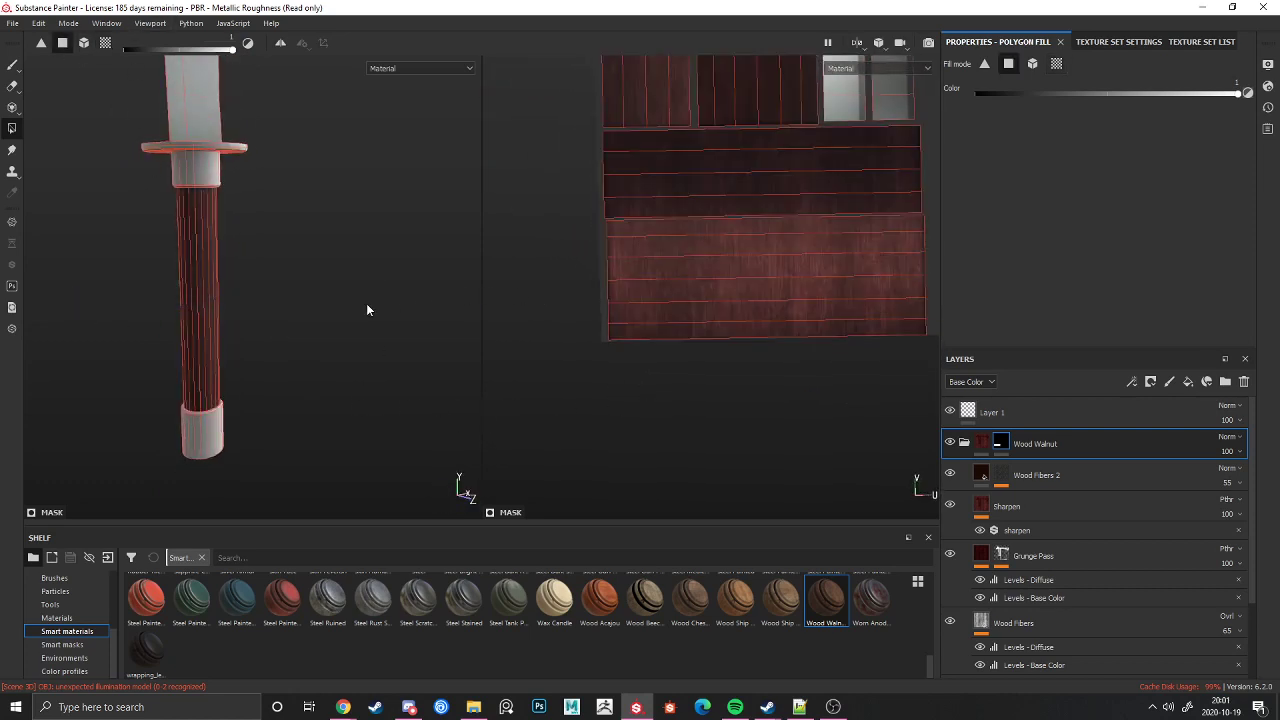
left_click_drag(266, 263, 207, 275, "alt")
left_click(981, 446)
scroll(204, 330, "down", 3)
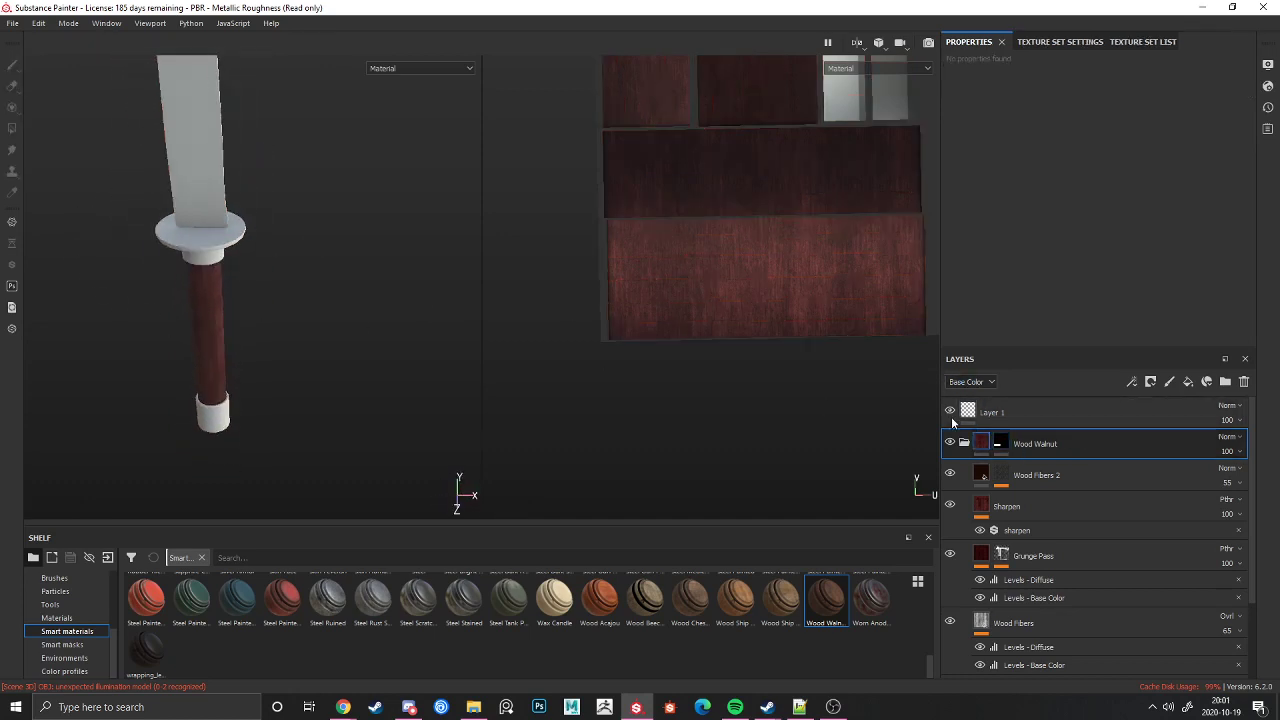
left_click(963, 444)
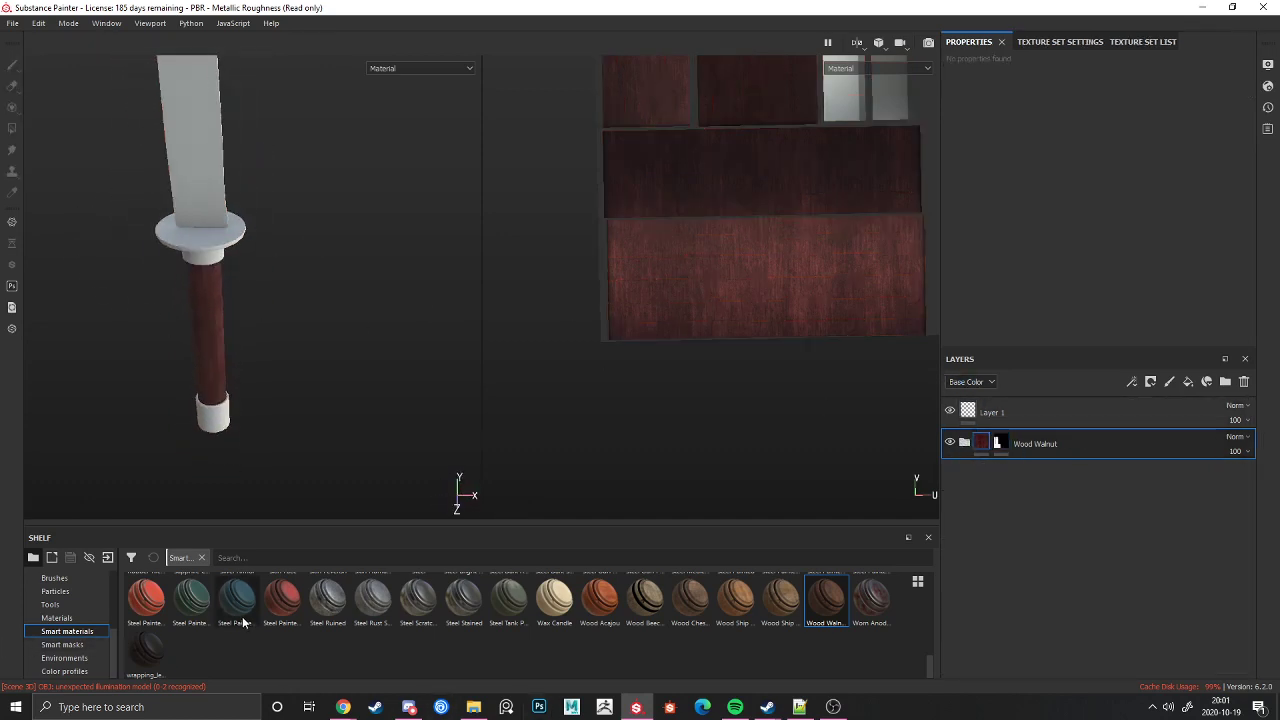
Step: Add the Bronze Armor smart material to the layer stack below Wood Walnut
scroll(246, 620, "up", 5)
scroll(246, 632, "down", 6)
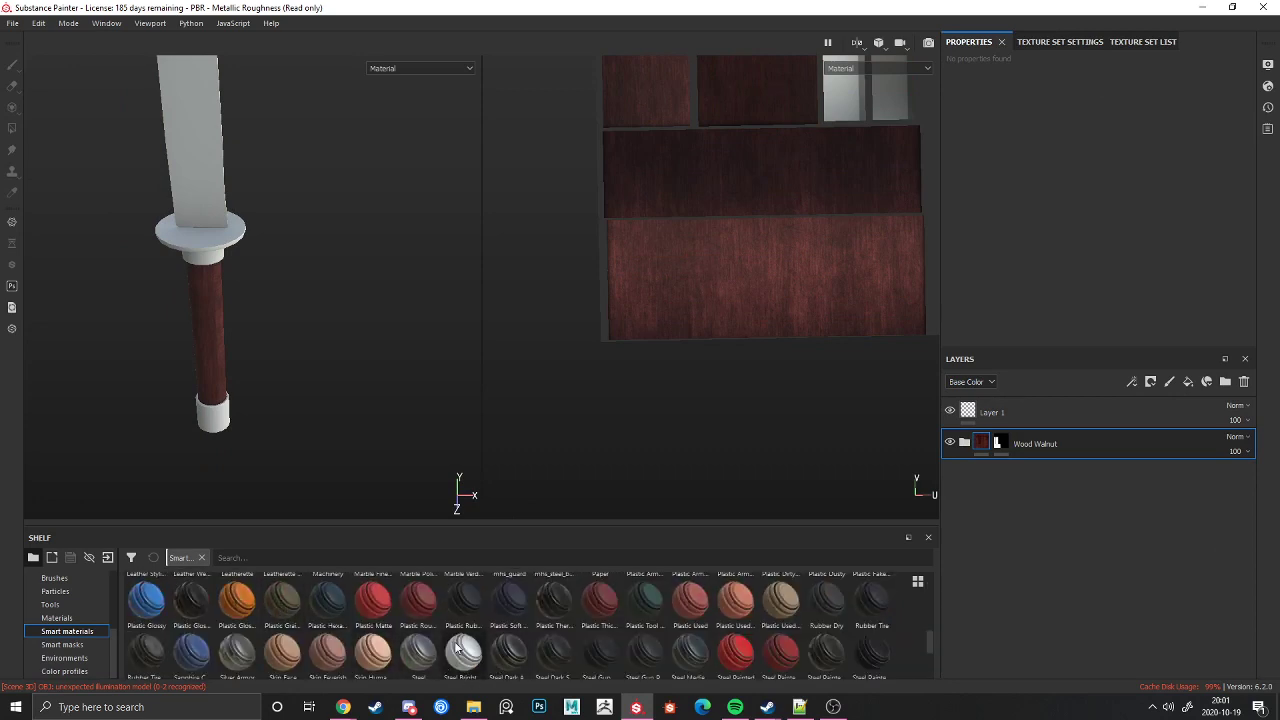
scroll(680, 588, "up", 6)
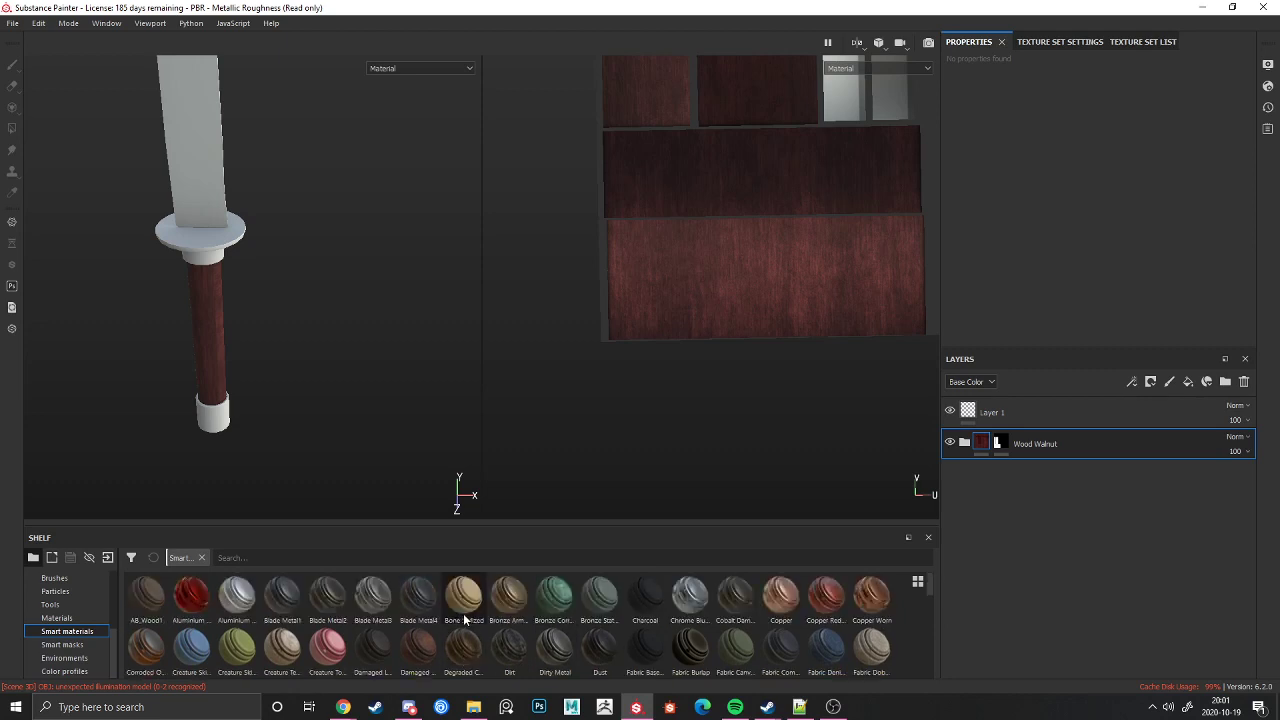
left_click_drag(508, 597, 1040, 565)
mouse_move(282, 336)
left_mouse_down("alt")
mouse_move(183, 300)
mouse_move(86, 323)
mouse_move(258, 340)
left_mouse_up("alt")
Step: Add a black mask to Bronze Armor and reveal it on the guard, collar and pommel using the mesh fill mode
right_click(1050, 470)
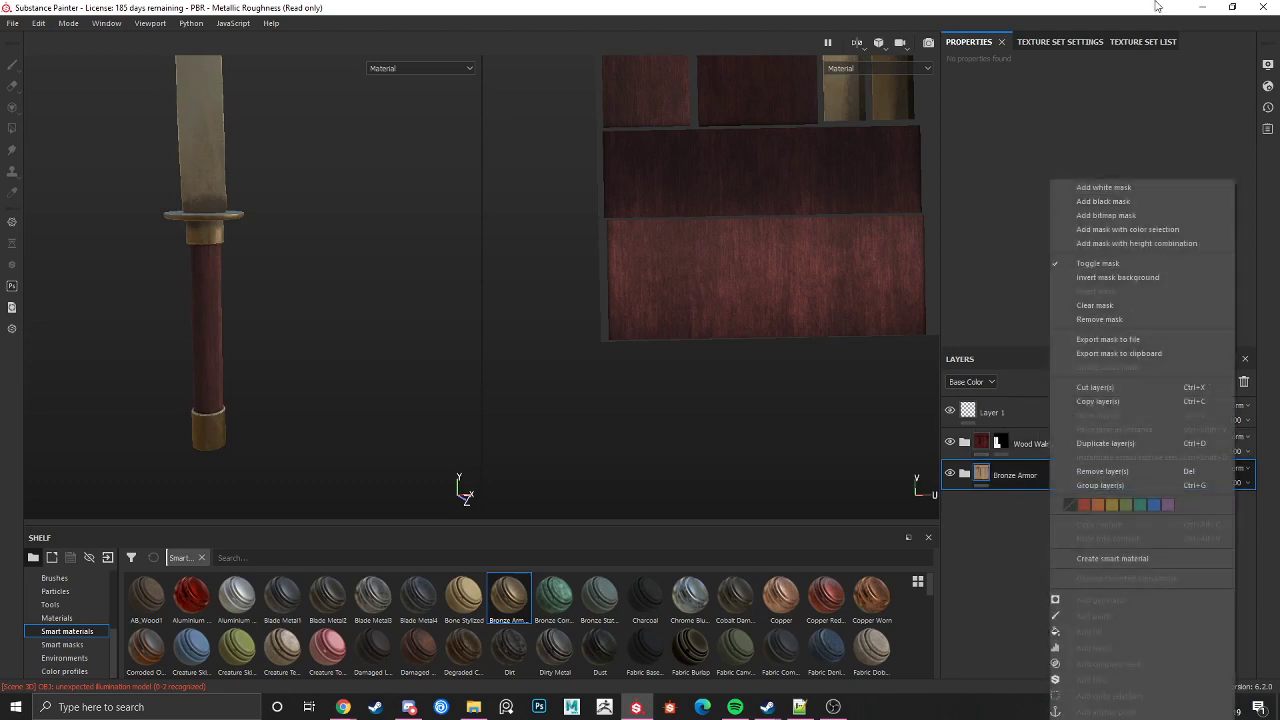
left_click(1102, 205)
left_click(84, 42)
scroll(138, 127, "up", 5)
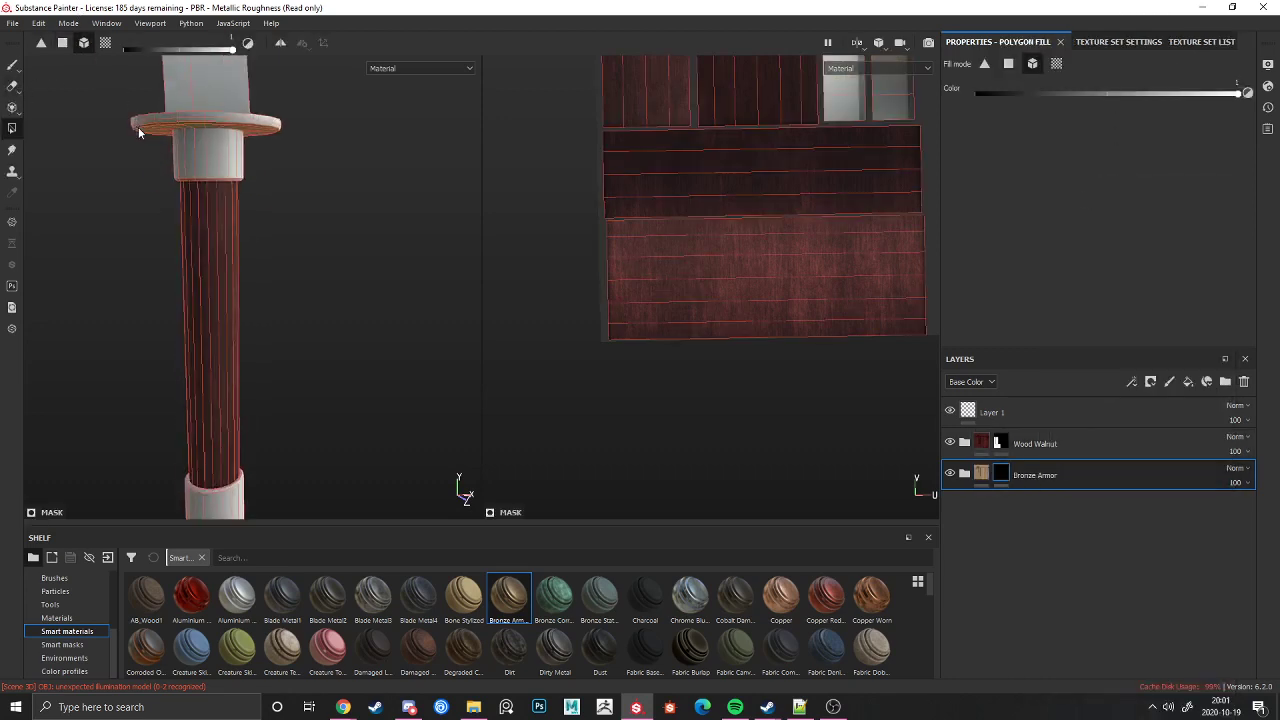
left_click(168, 125)
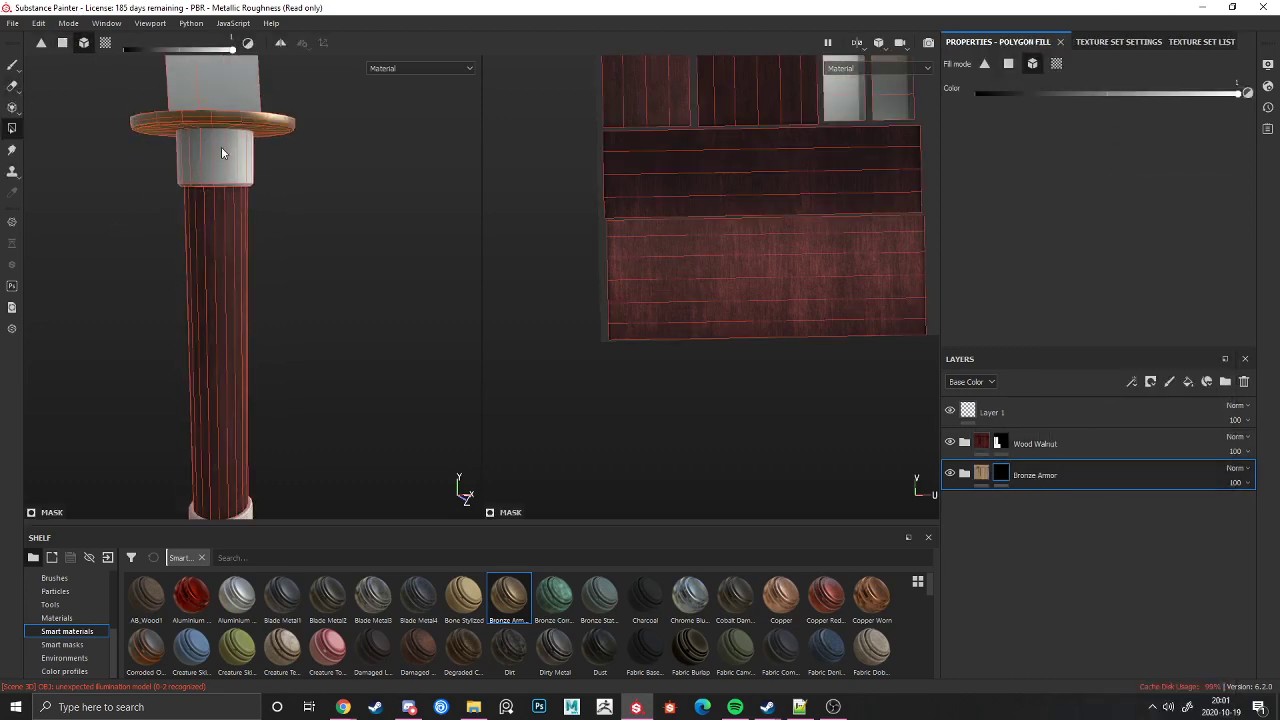
left_click(221, 148)
middle_click_drag(176, 335, 174, 215, "alt")
left_click(982, 475)
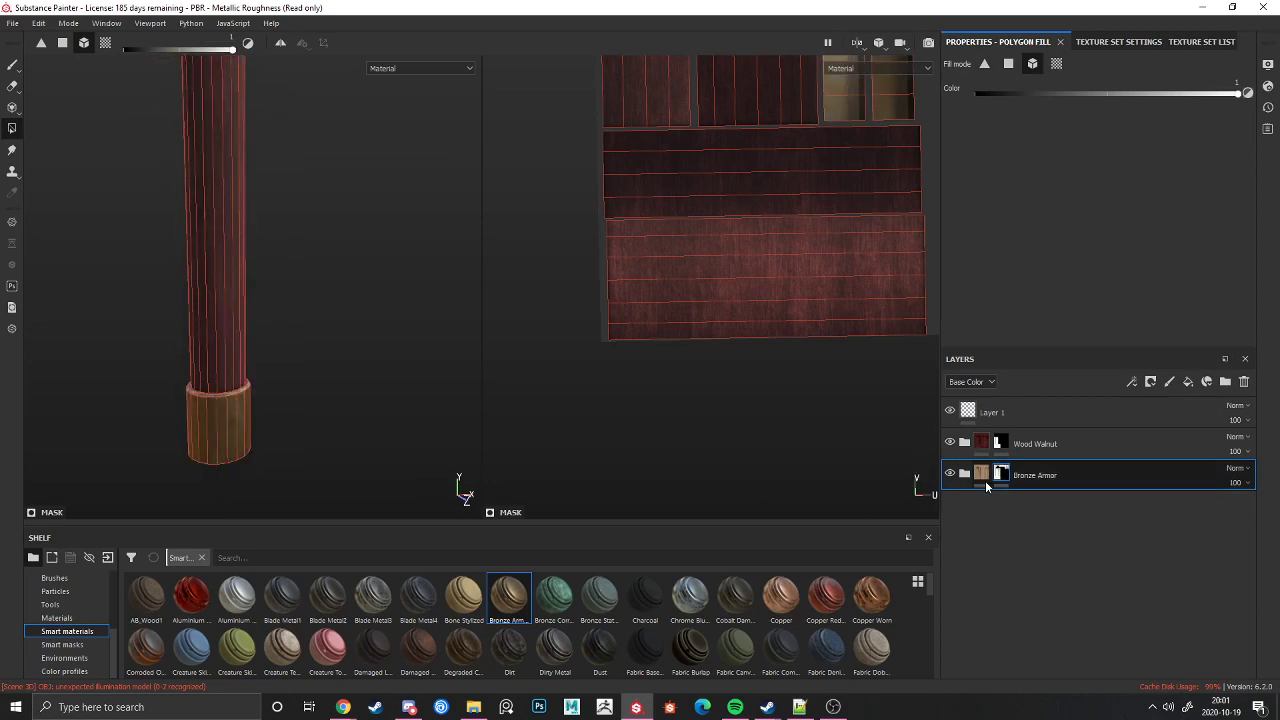
left_click_drag(229, 443, 255, 408, "alt")
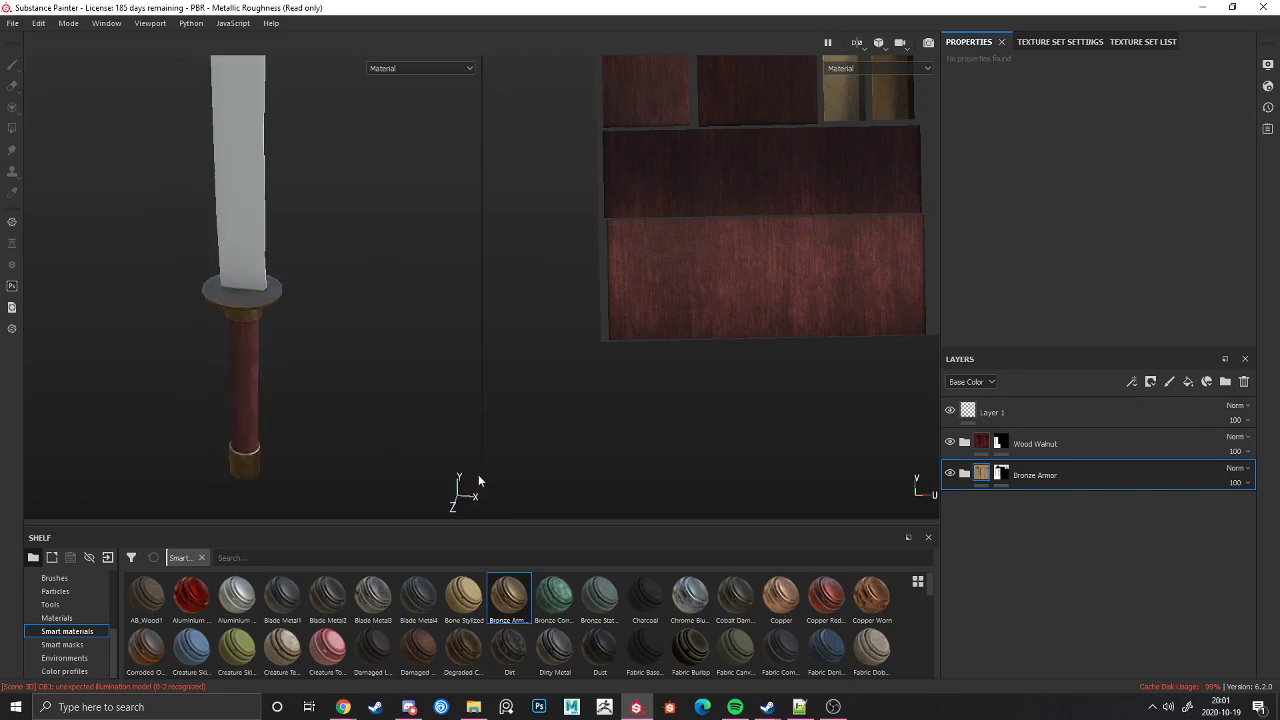
Step: Find the Dirty Metal smart material in the library and add it below Bronze Armor
scroll(521, 609, "down", 8)
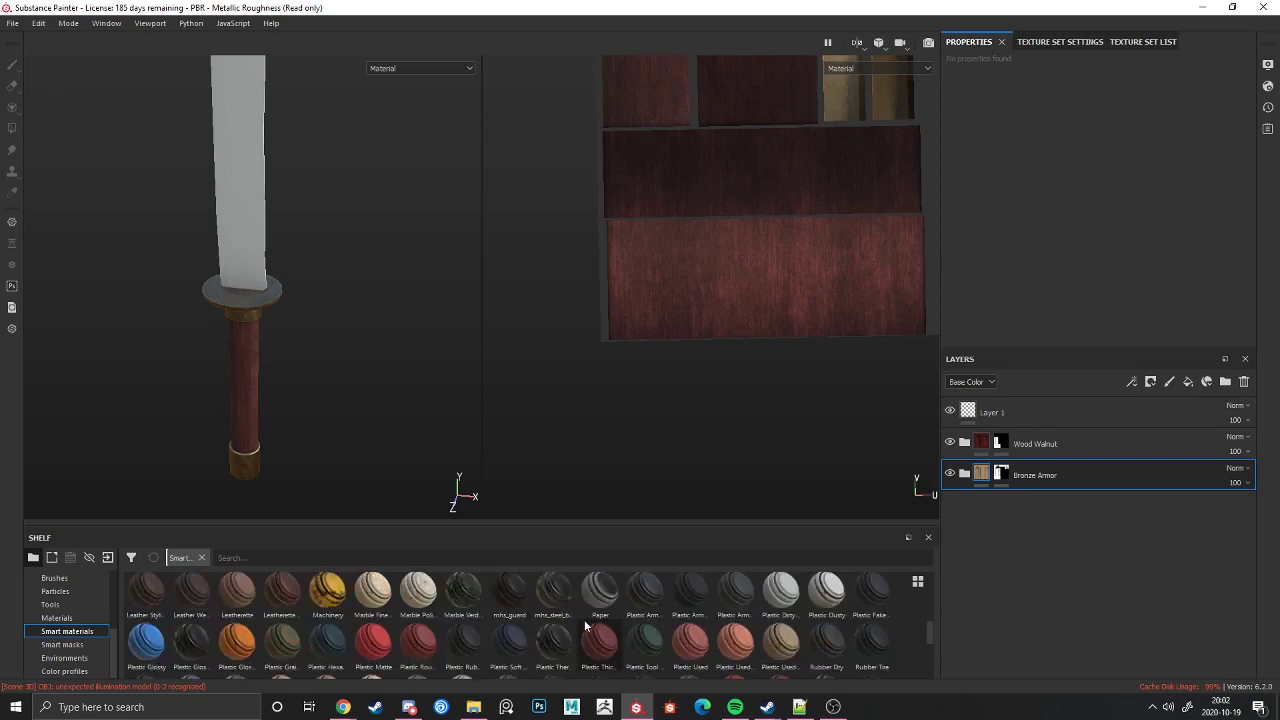
mouse_move(527, 606)
scroll(443, 655, "up", 5)
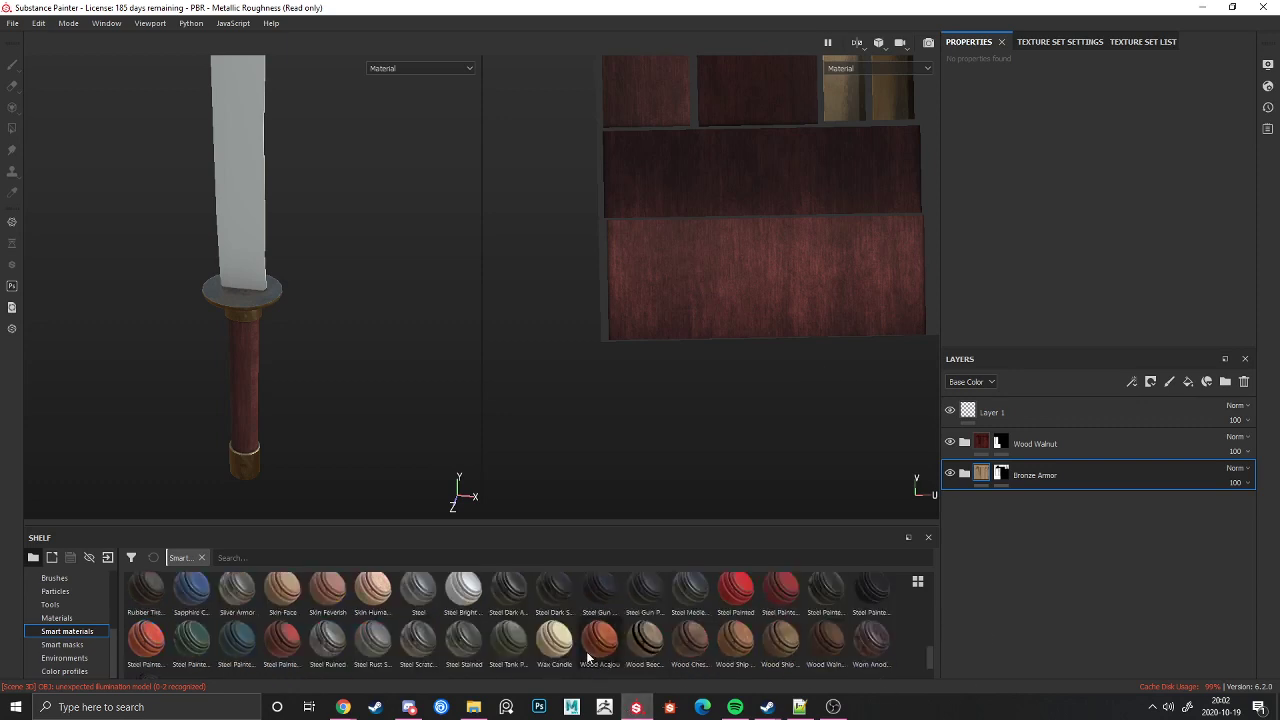
scroll(443, 659, "down", 3)
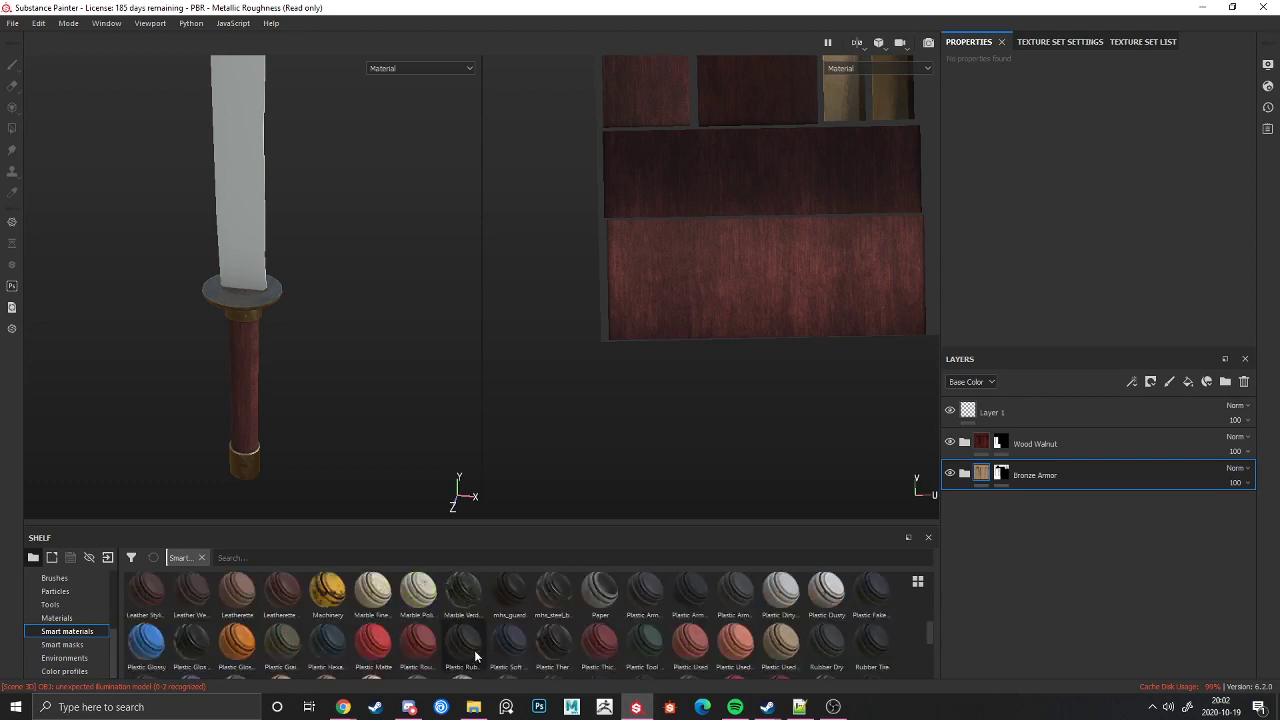
scroll(500, 640, "up", 3)
scroll(430, 615, "down", 5)
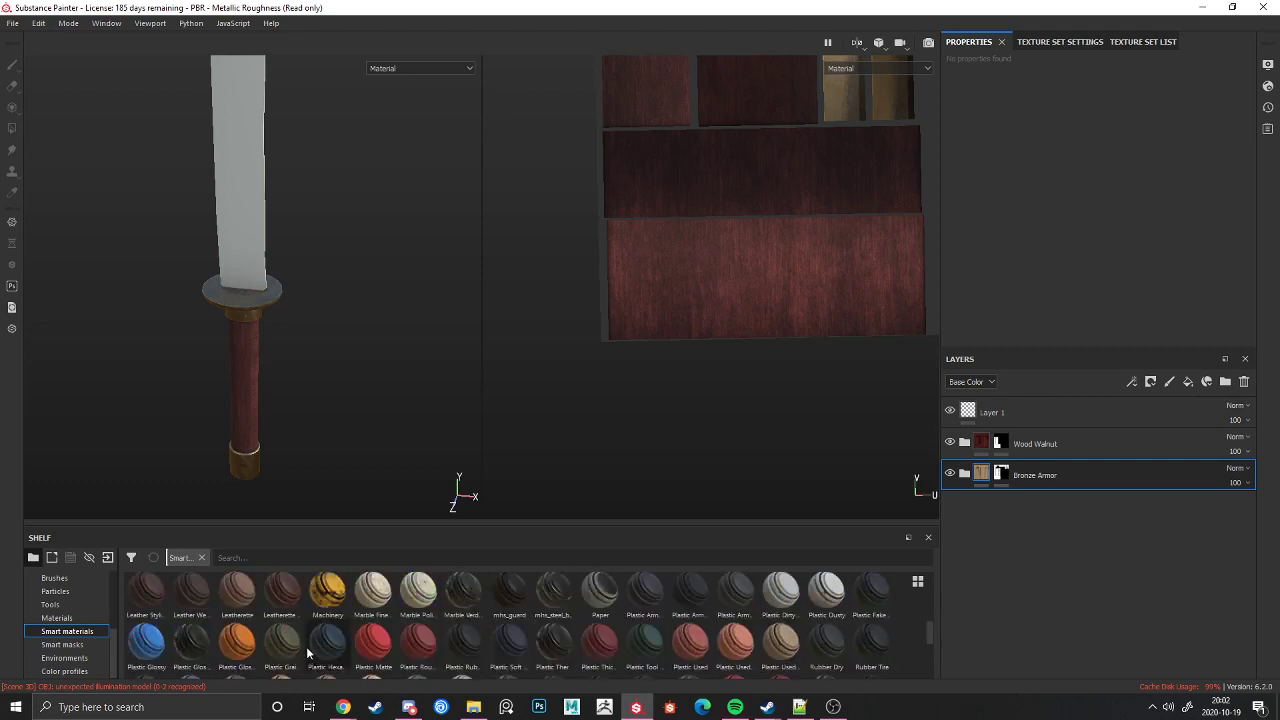
scroll(477, 643, "down", 2)
scroll(560, 640, "up", 5)
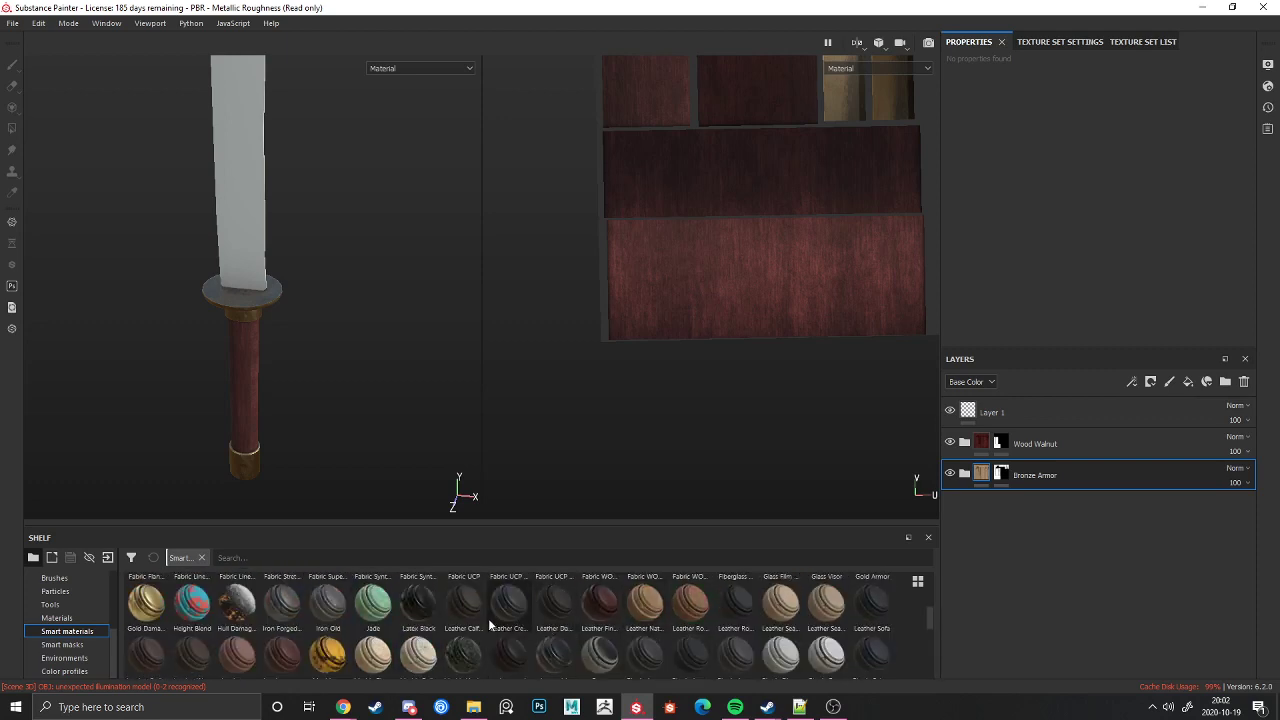
scroll(453, 630, "up", 3)
left_click_drag(557, 607, 1004, 557)
left_click_drag(252, 309, 312, 284, "alt")
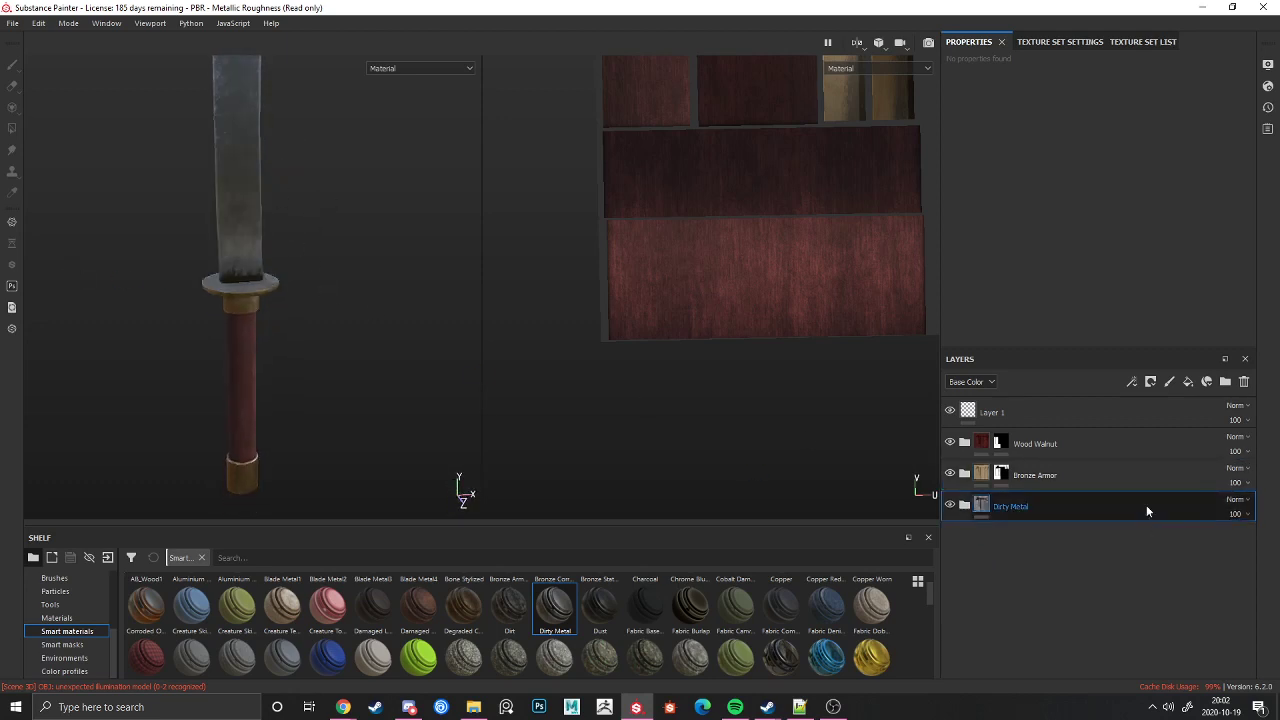
Step: Add a black mask to Dirty Metal and reveal it on the blade using the mesh fill mode
right_click(1147, 506)
left_click(1152, 27)
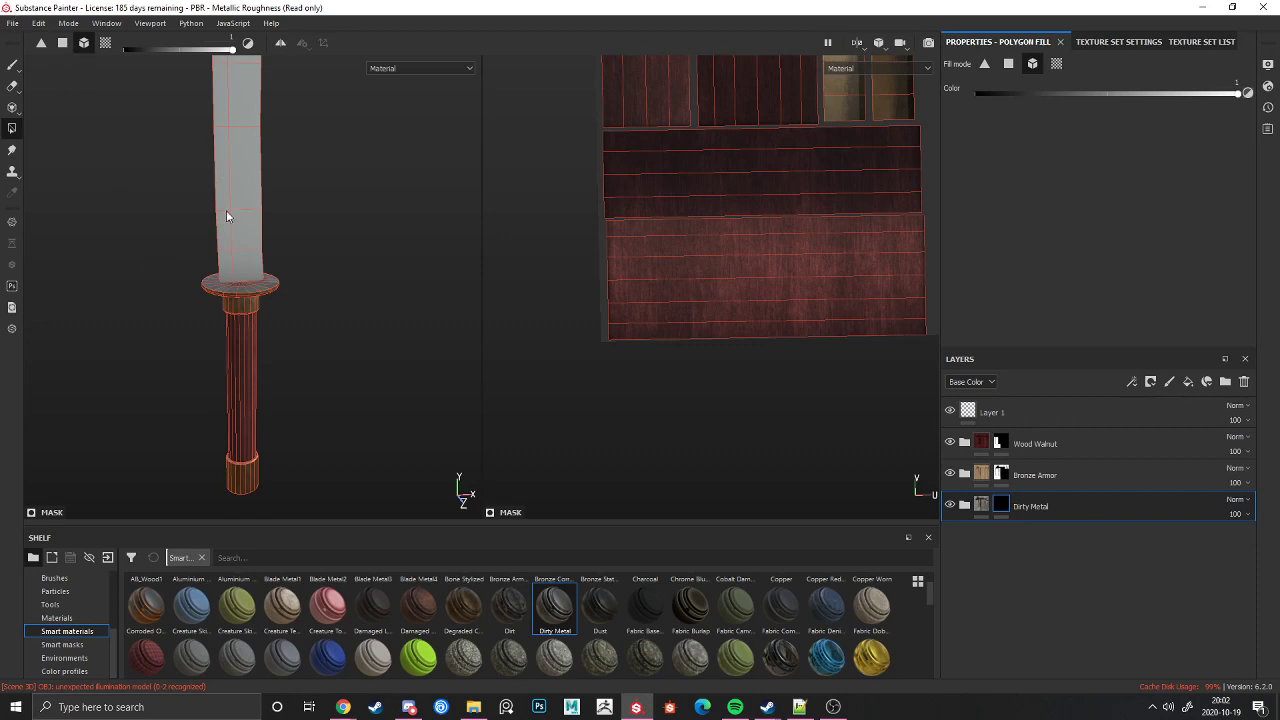
left_click(241, 180)
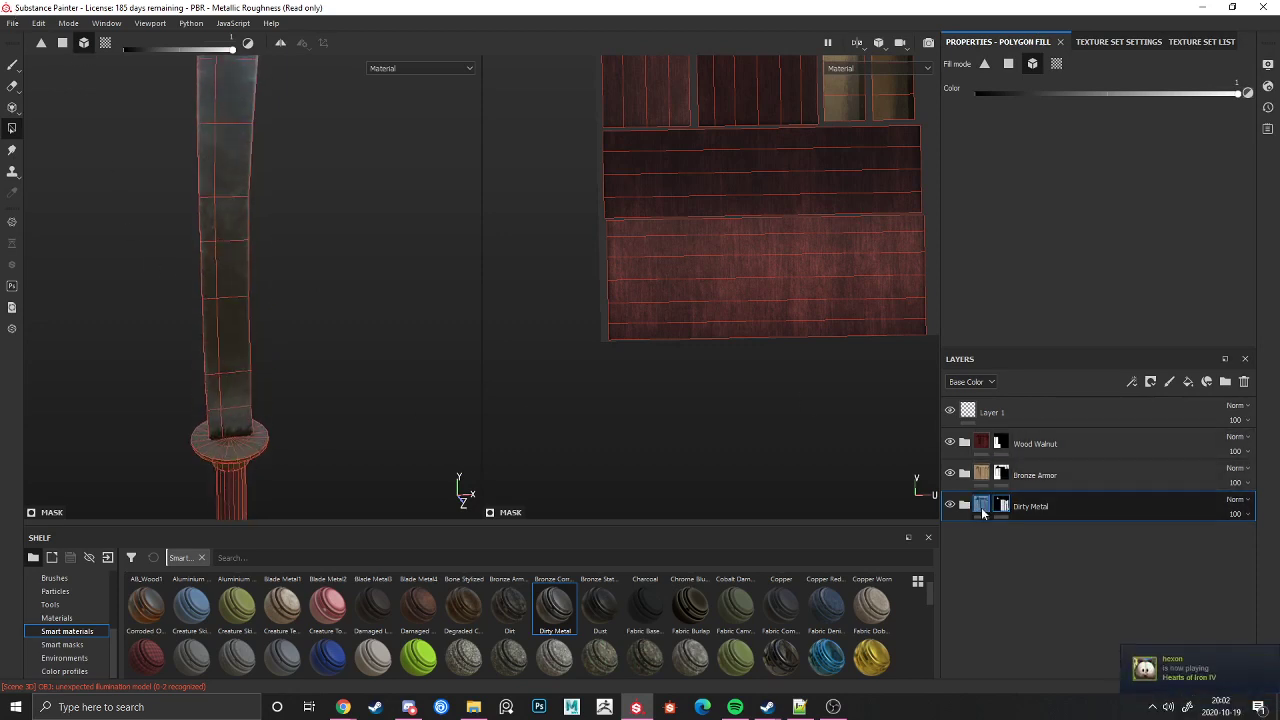
left_click(981, 506)
Step: Examine the whole knife, with a close look at the blade's metal surface near the guard
left_click_drag(396, 399, 291, 348, "alt")
left_click_drag(221, 327, 270, 320, "alt")
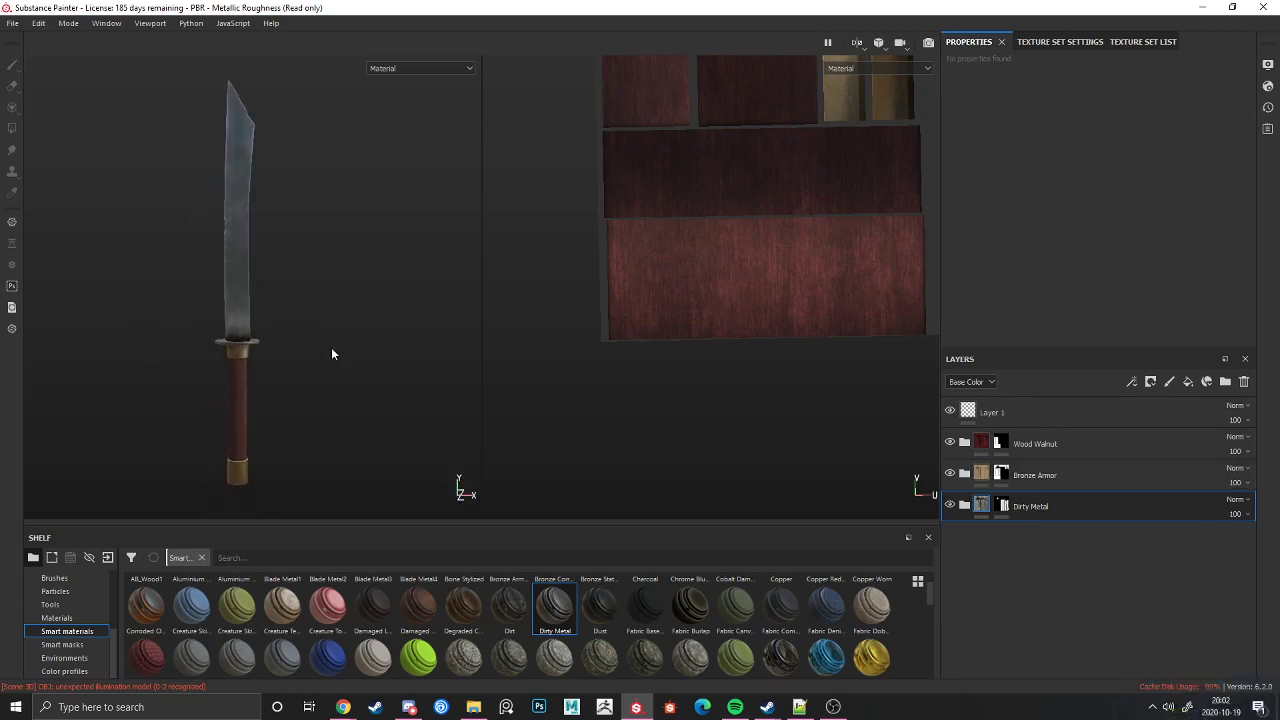
scroll(244, 397, "up", 3)
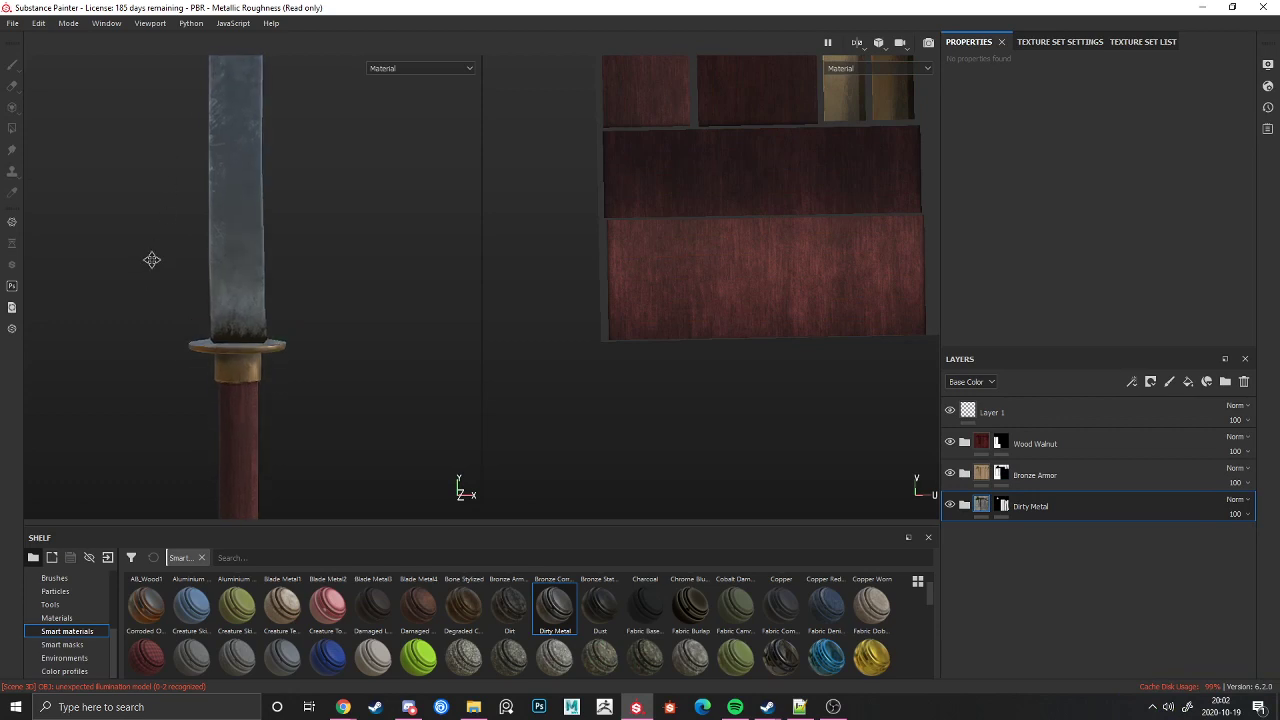
scroll(216, 390, "up", 3)
middle_click_drag(282, 435, 243, 442, "alt")
scroll(323, 296, "down", 5)
scroll(224, 335, "up", 4)
left_click_drag(223, 333, 302, 342, "alt")
scroll(197, 388, "up", 2)
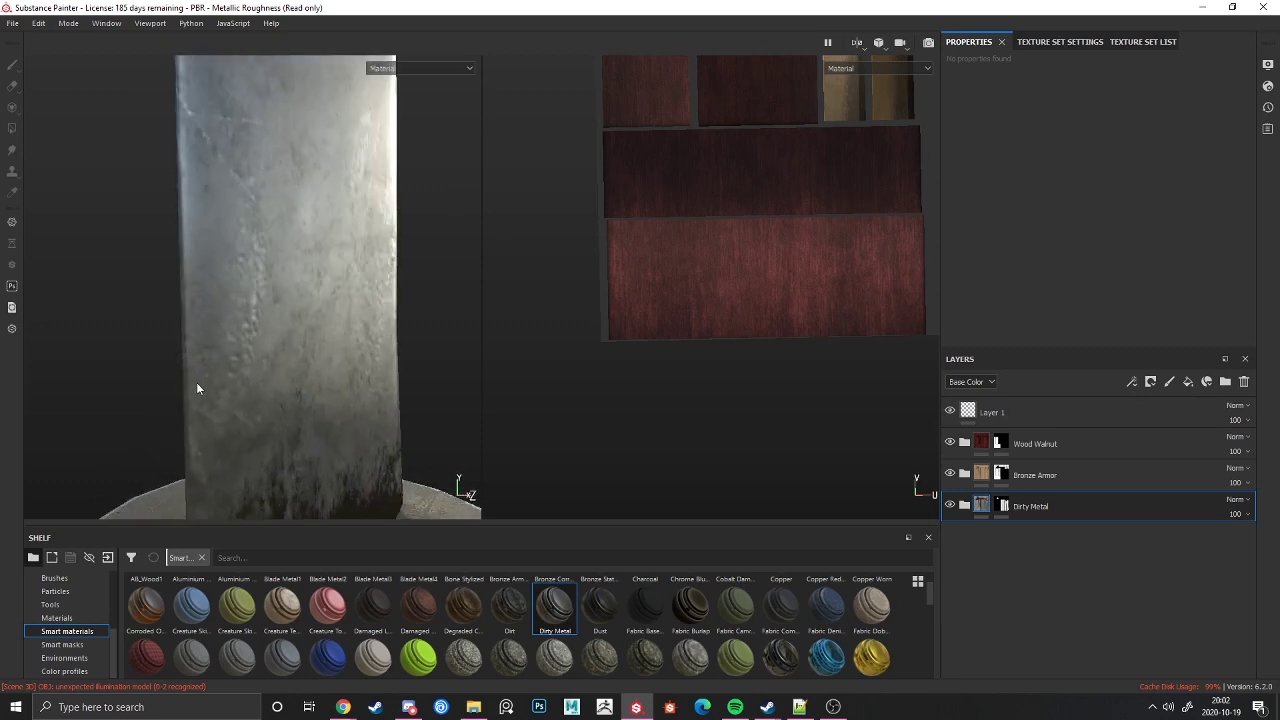
Step: Replace the empty Layer 1 at the top of the stack with a fill layer that has a black mask
left_click(1106, 409)
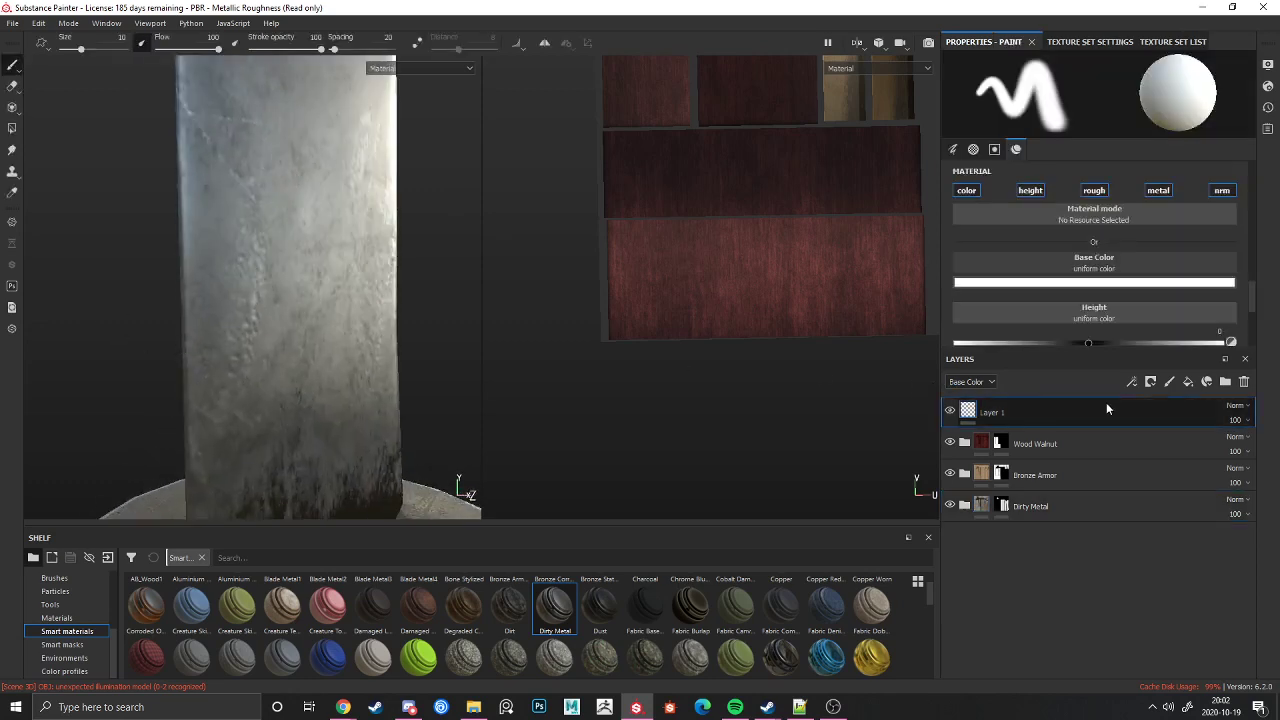
key("Delete")
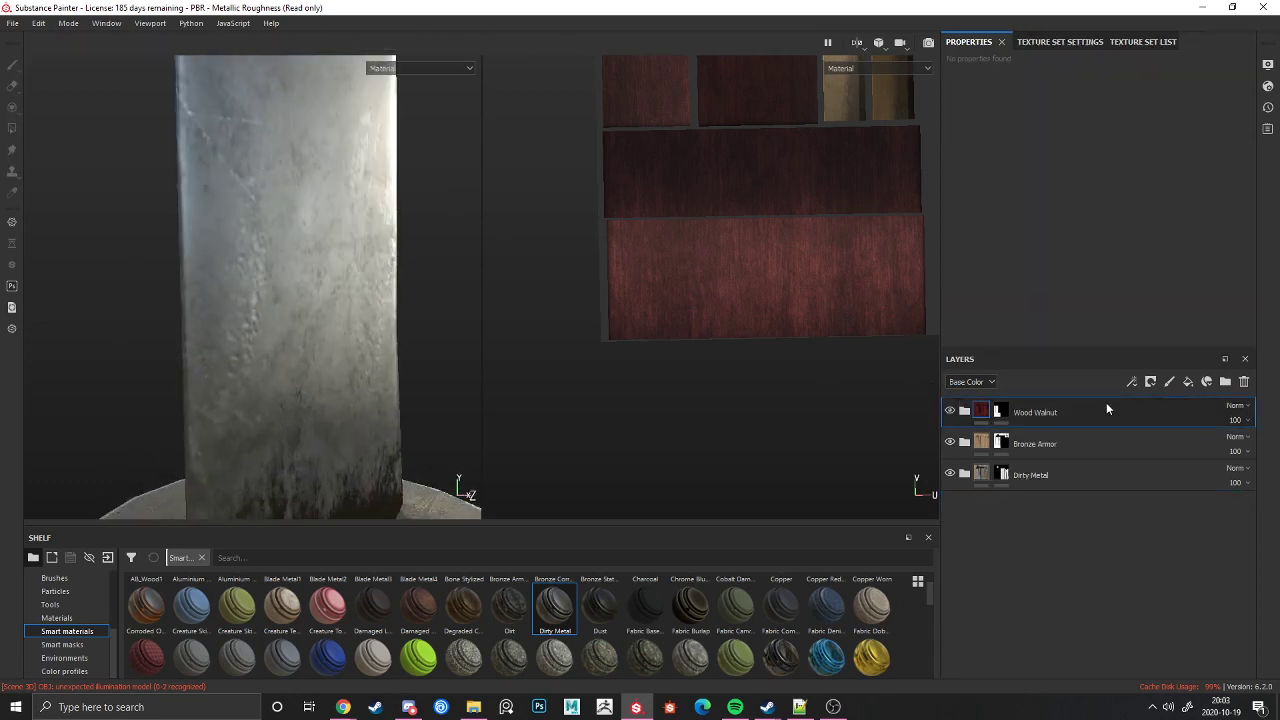
left_click(1188, 382)
left_click_drag(590, 335, 206, 263, "alt")
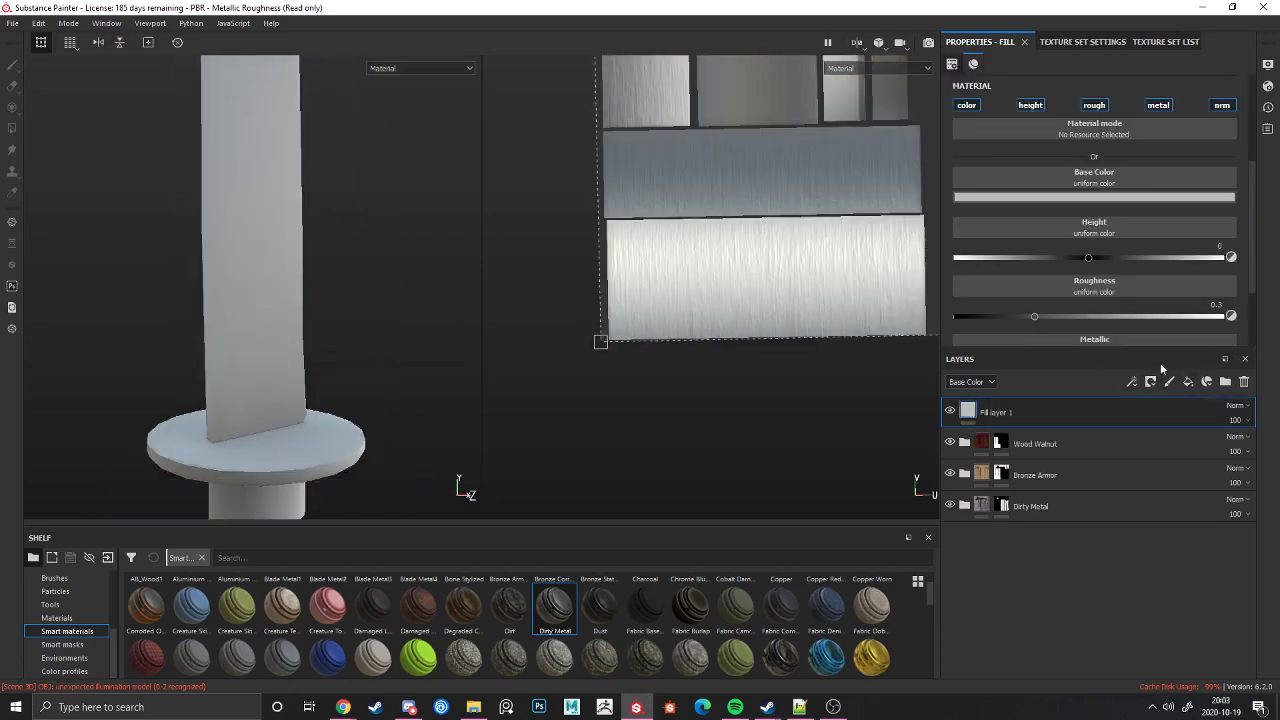
right_click(1070, 412)
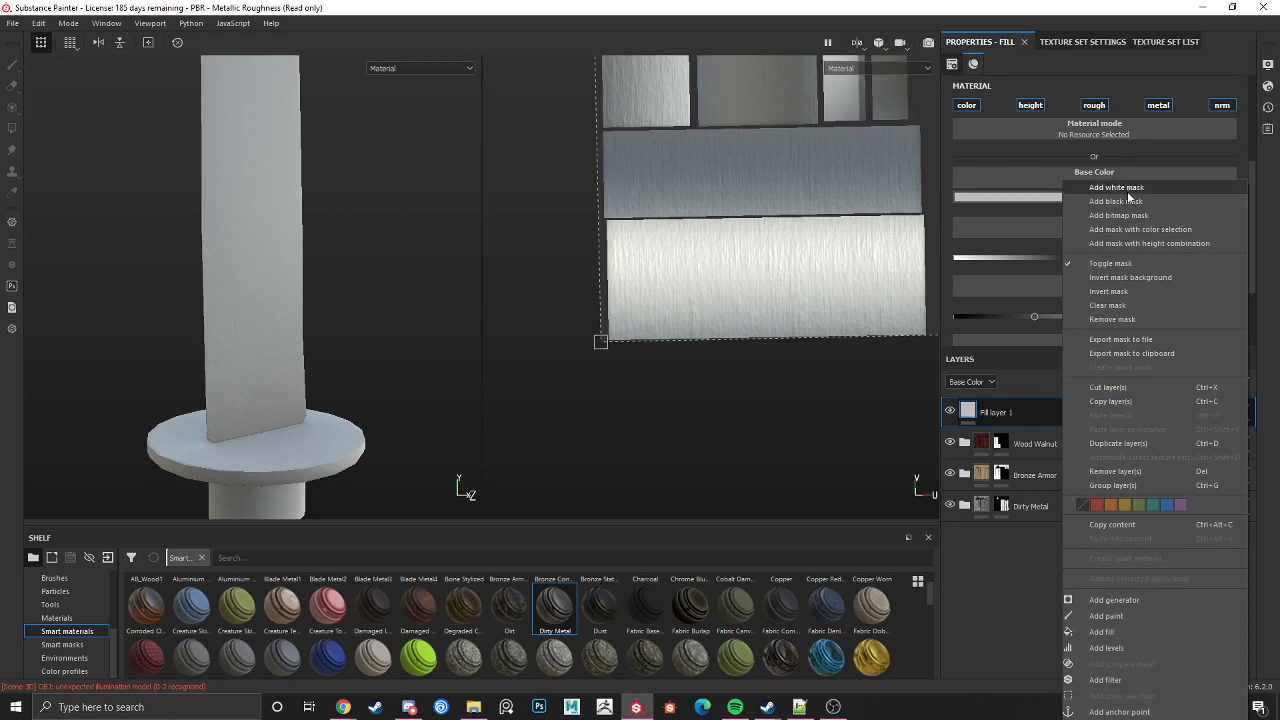
left_click(1125, 201)
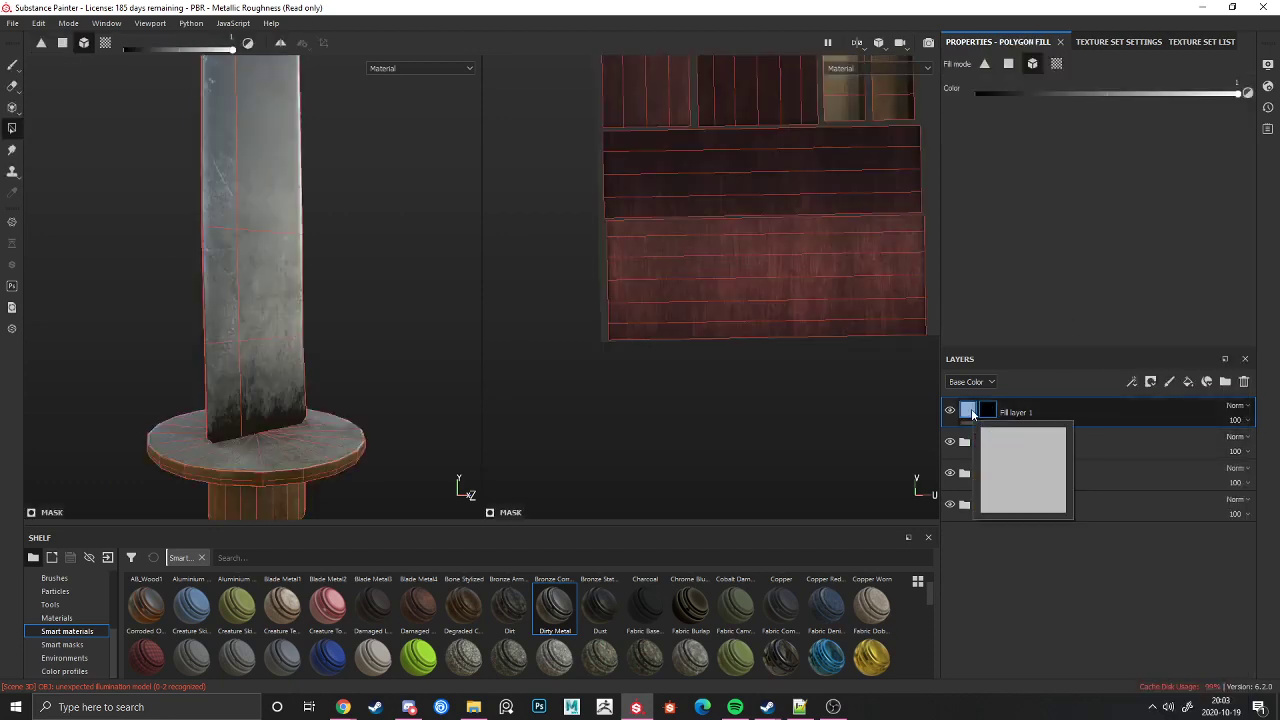
left_click(971, 412)
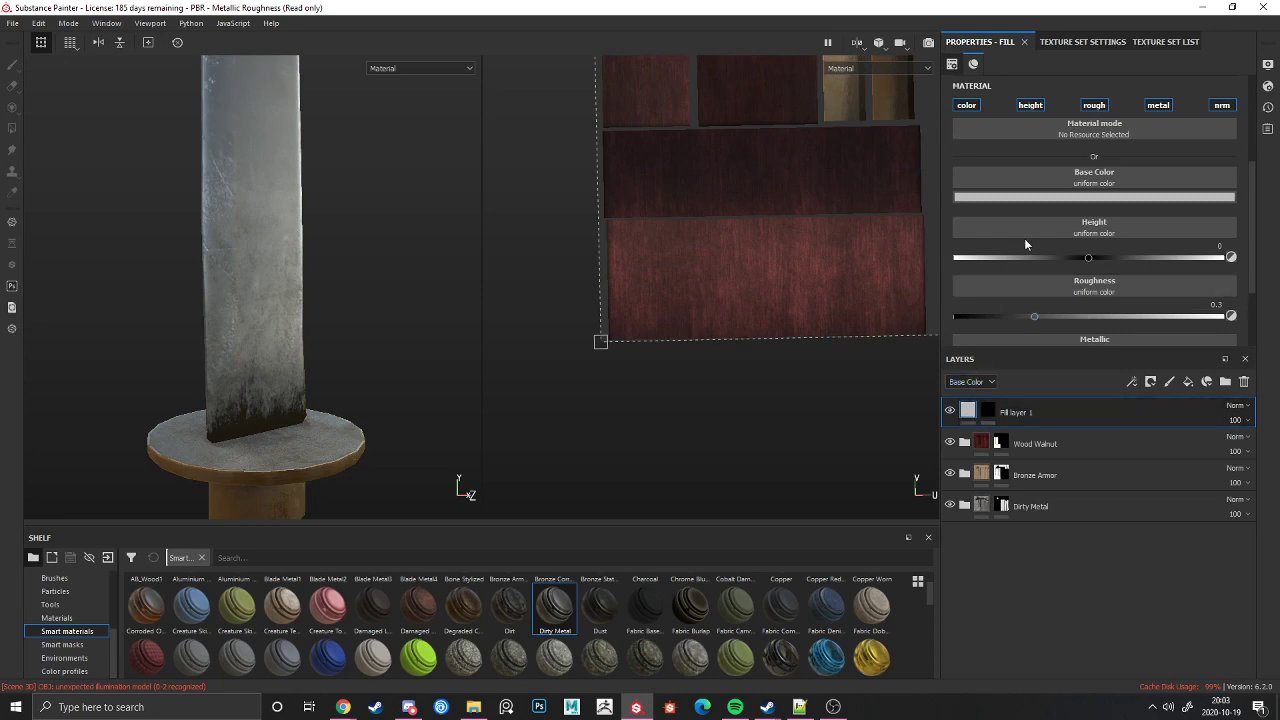
Step: Set the fill layer's base color to a dark grey sampled from the blade with the eyedropper
left_click(1068, 198)
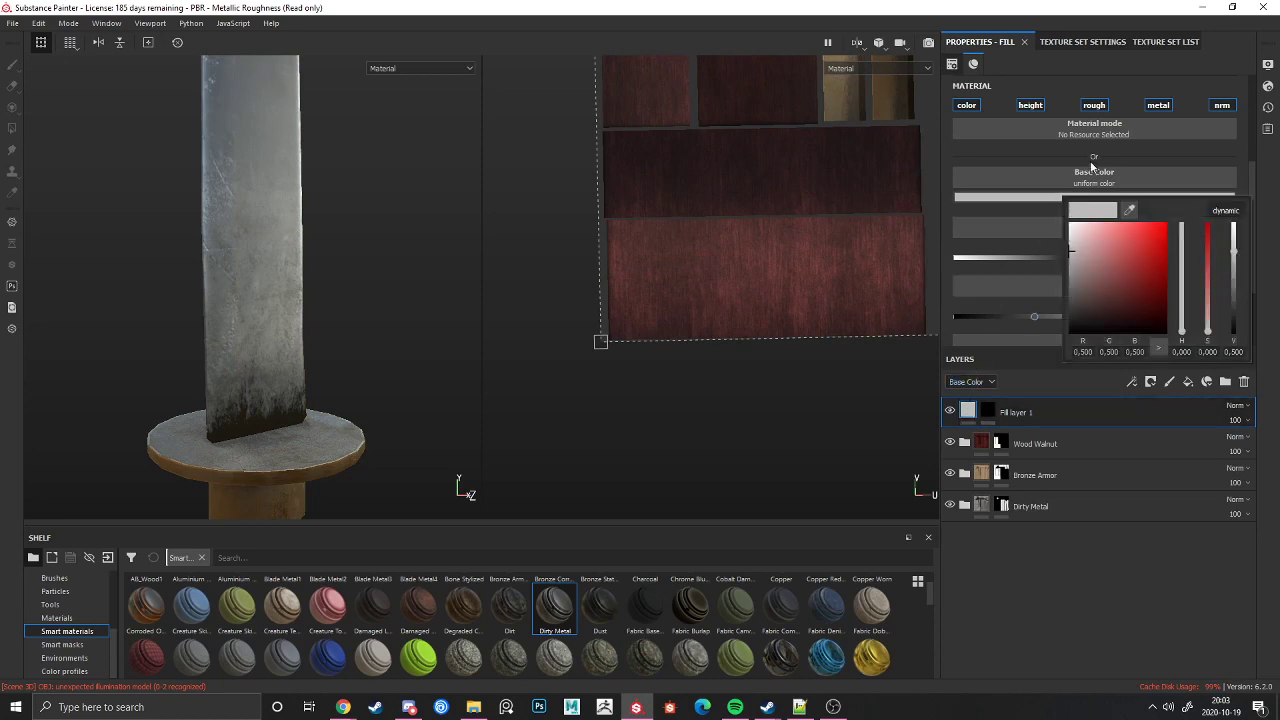
left_click(1131, 211)
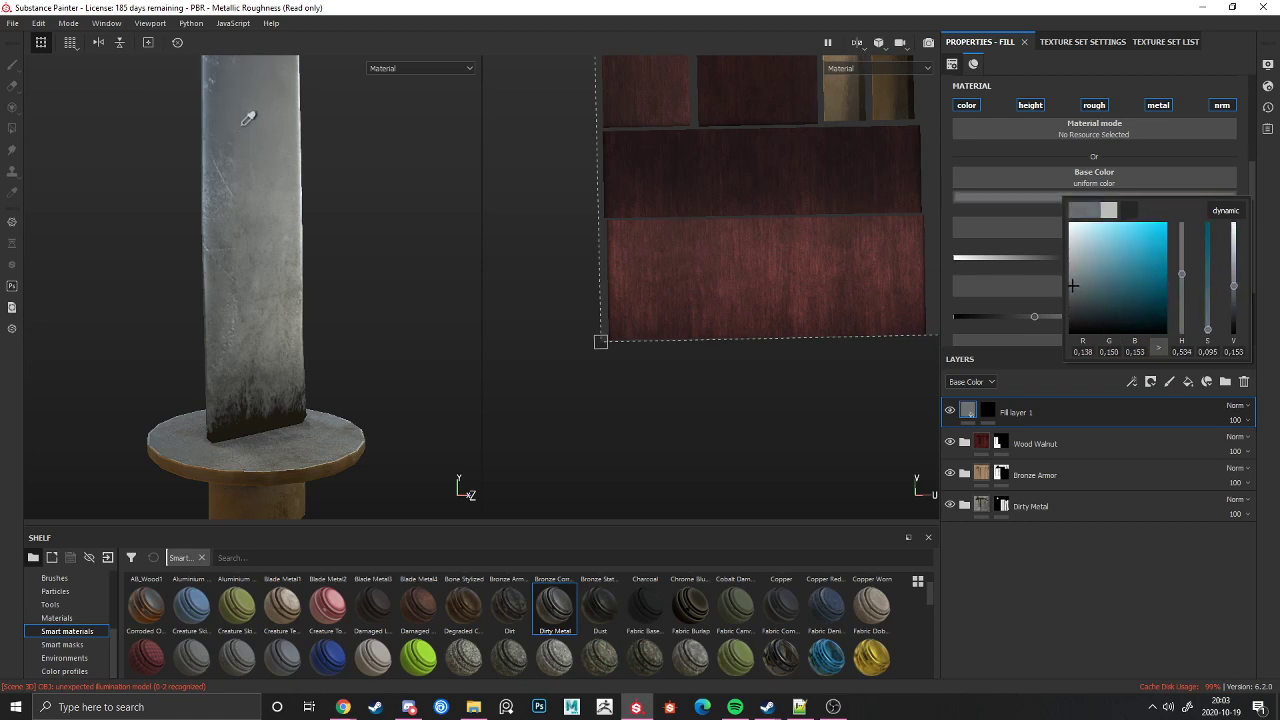
left_click(248, 118)
left_click_drag(266, 209, 237, 289, "alt")
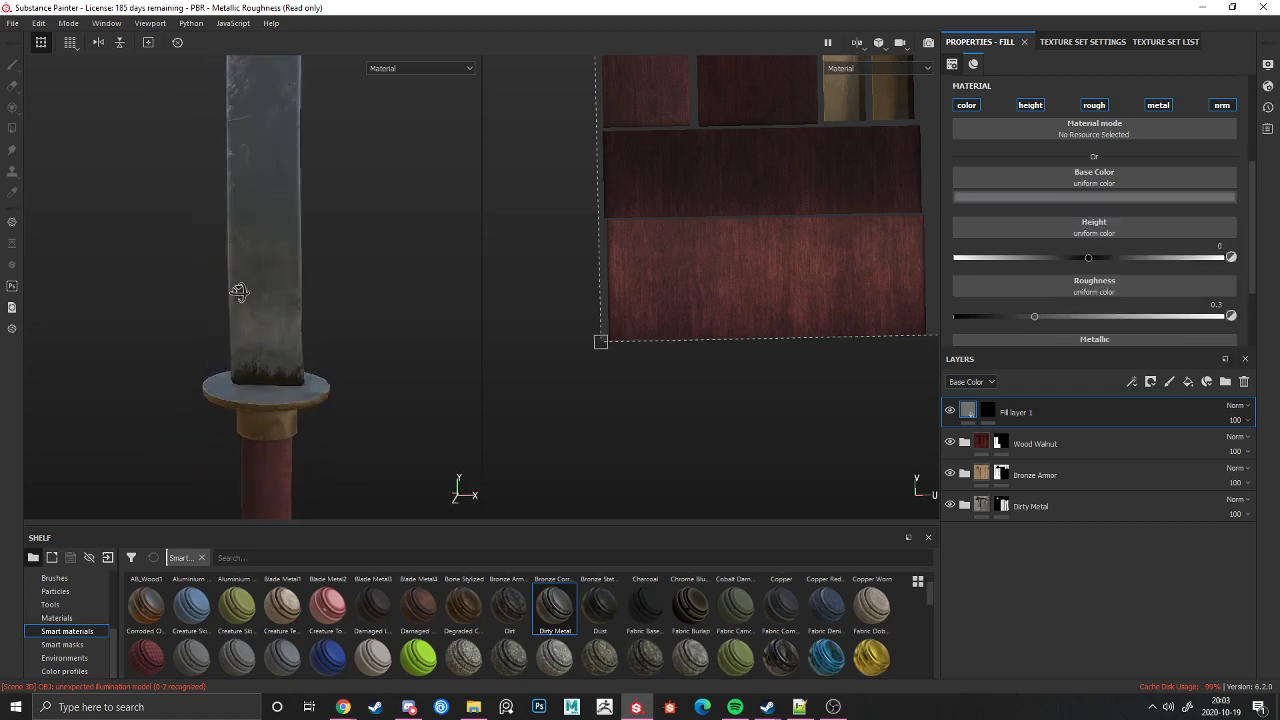
scroll(389, 192, "up", 3)
left_click(1092, 197)
left_click(1131, 211)
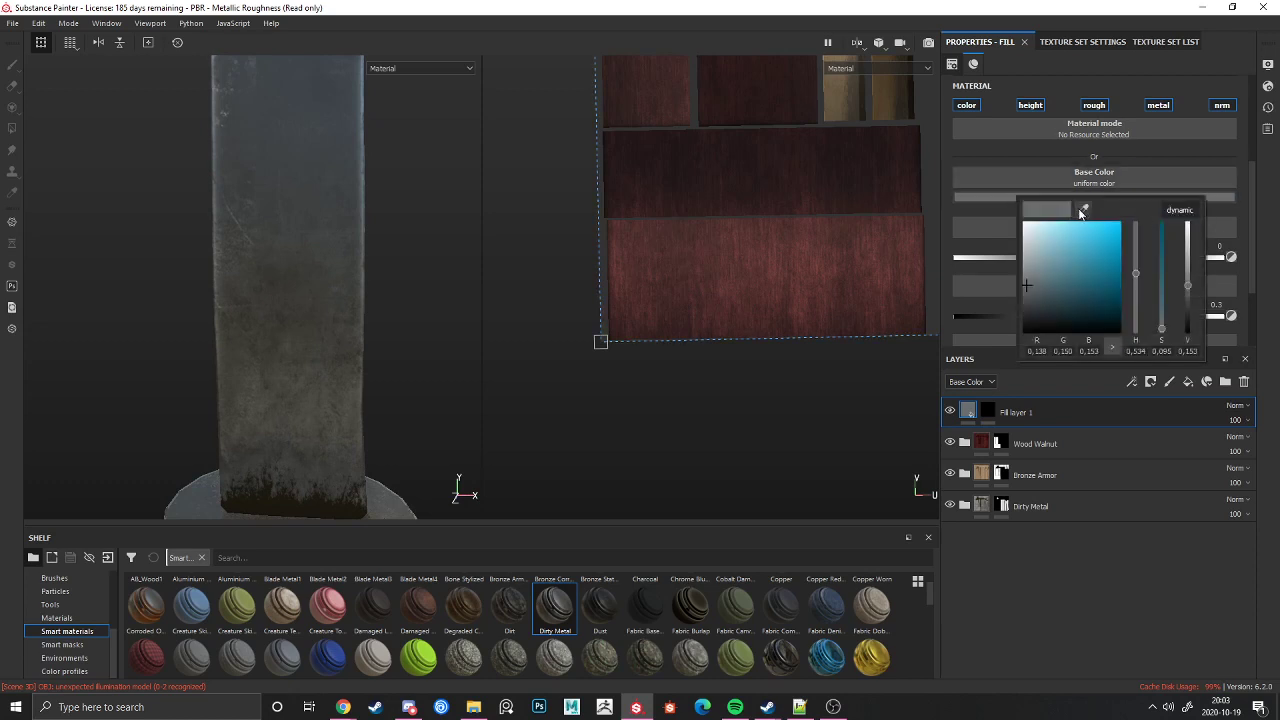
left_click(278, 141)
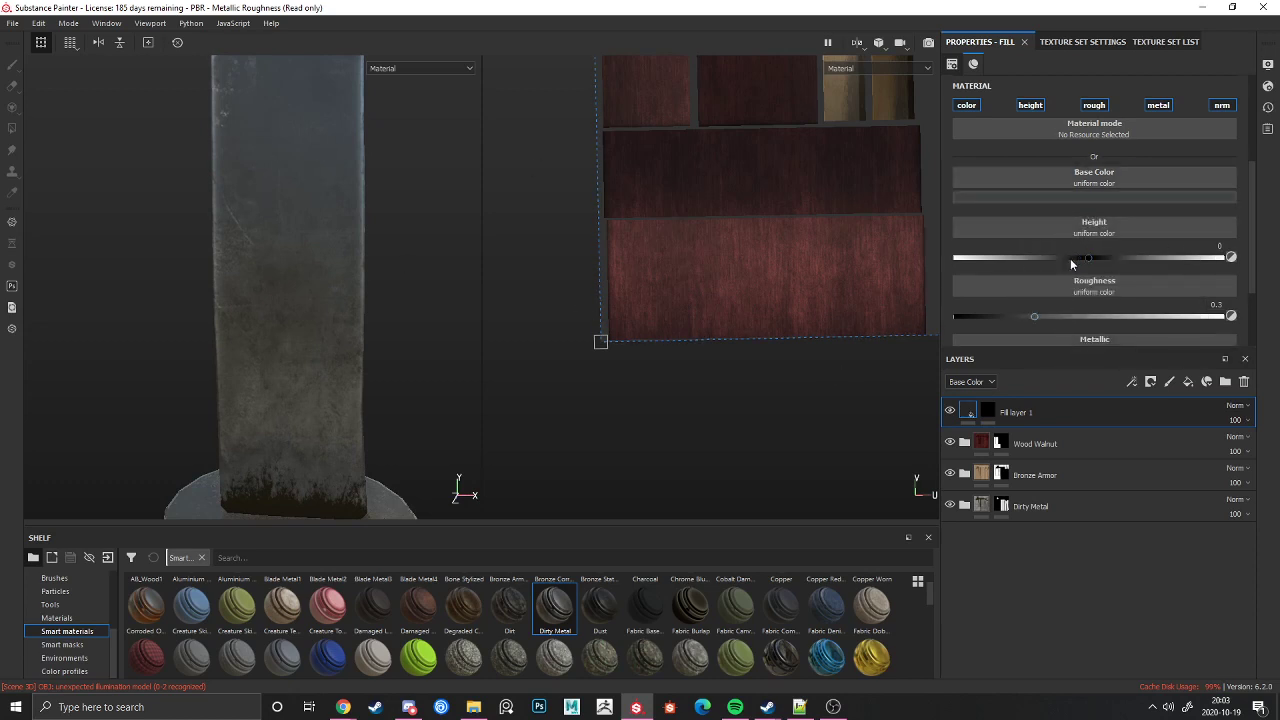
Step: Set the fill layer's height to about -0.61 and its metallic value to about 0.54
left_click_drag(1009, 258, 1005, 259)
scroll(1005, 258, "down", 1)
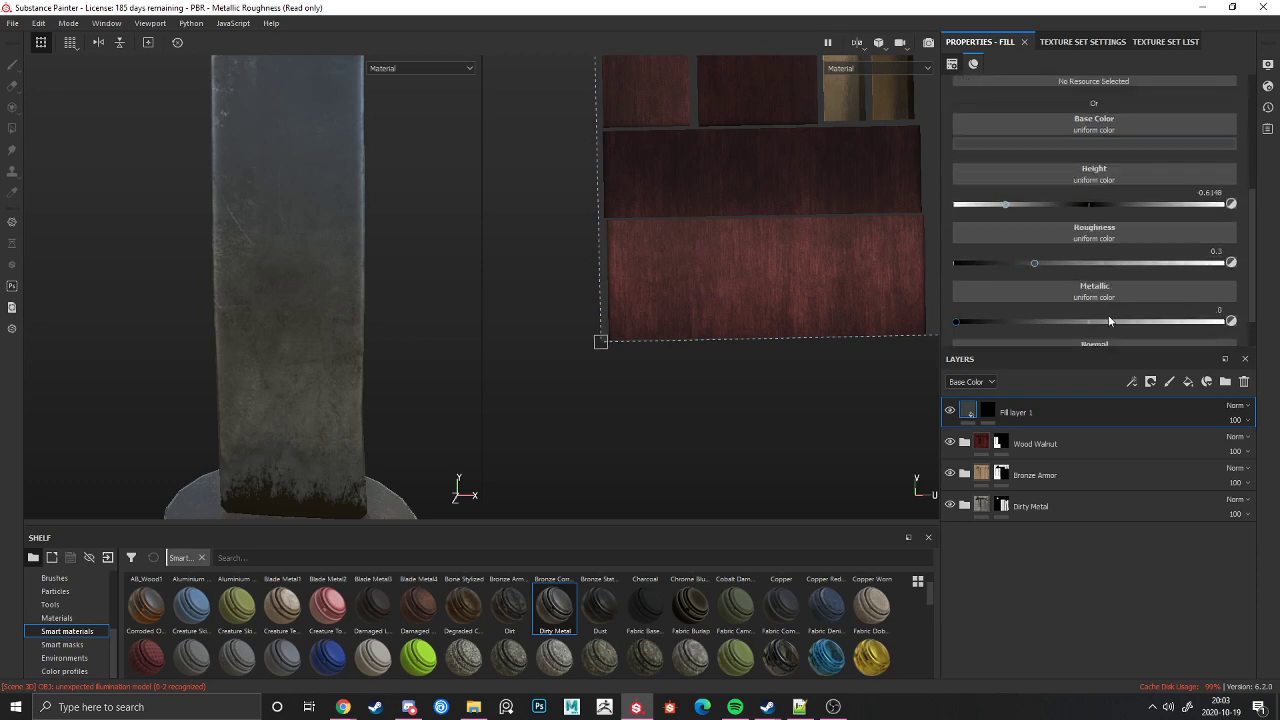
left_click(1116, 321)
Step: Paint a wide band across the lower blade in the fill layer's mask with the size 10 brush, undoing the trial strokes
left_click(988, 411)
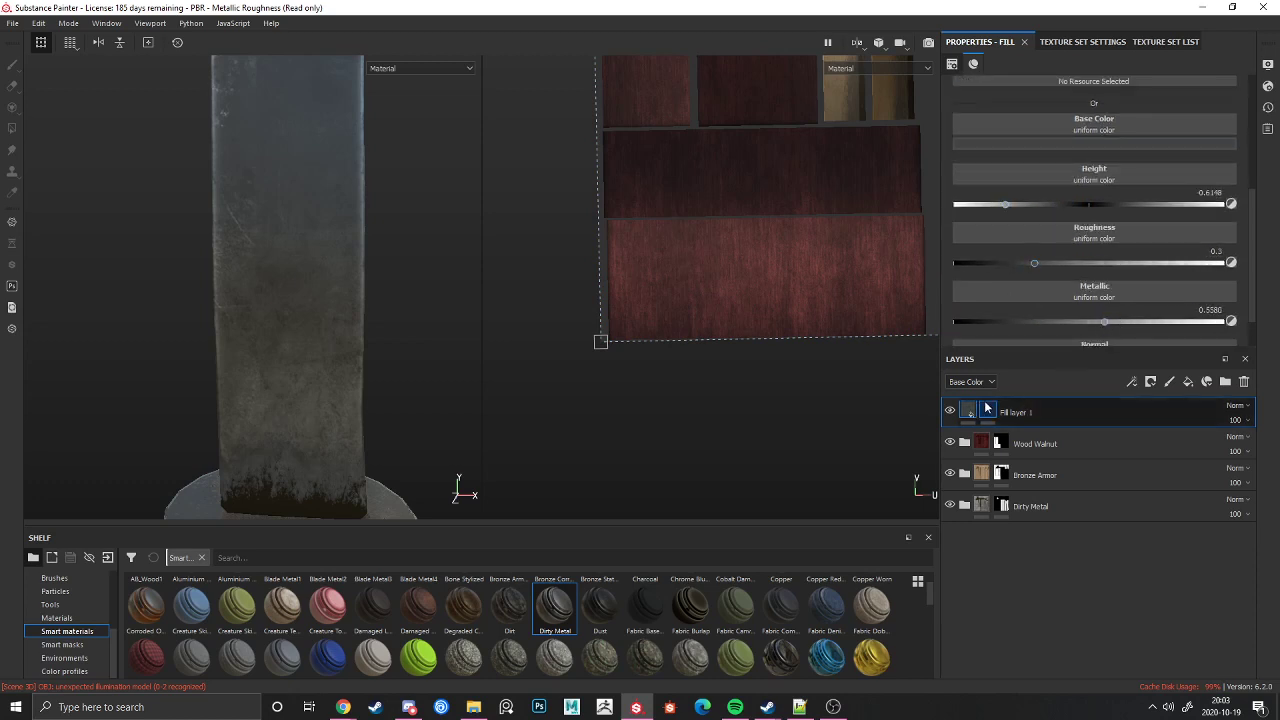
left_click(12, 128)
left_click(10, 67)
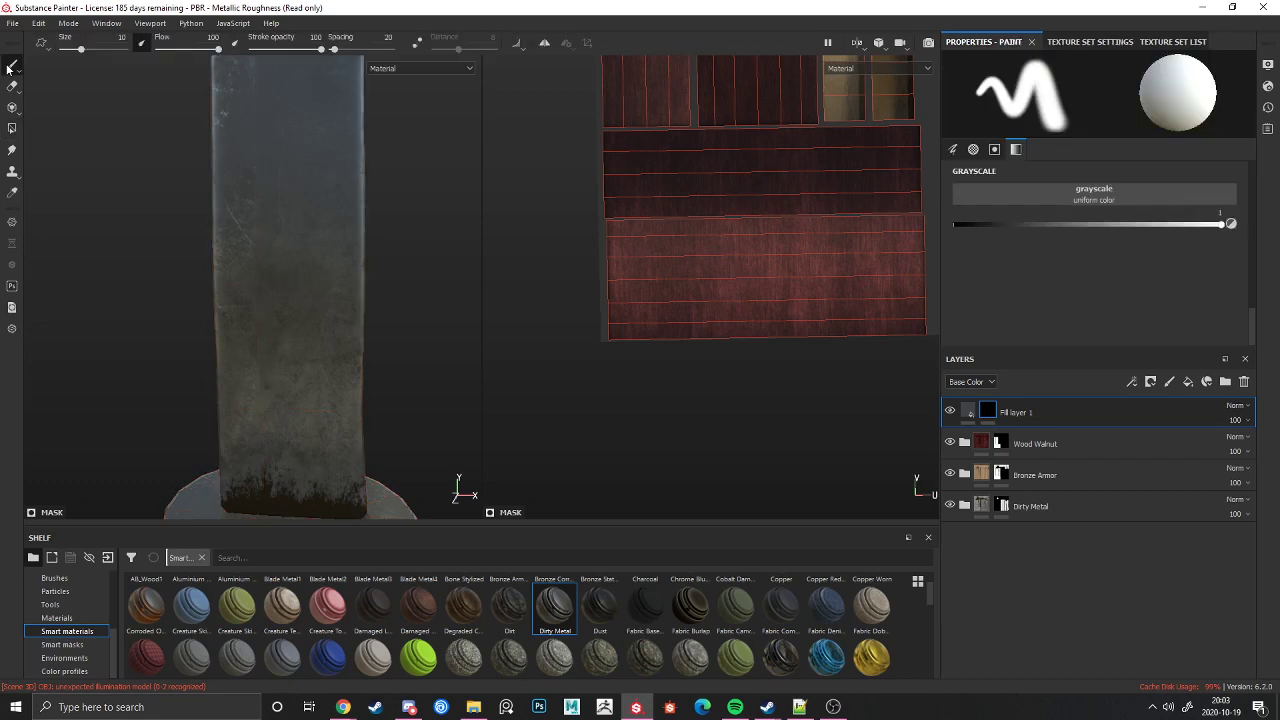
mouse_move(304, 274)
left_mouse_down()
mouse_move(260, 258)
mouse_move(186, 275)
mouse_move(239, 319)
left_mouse_up()
key("ctrl+z")
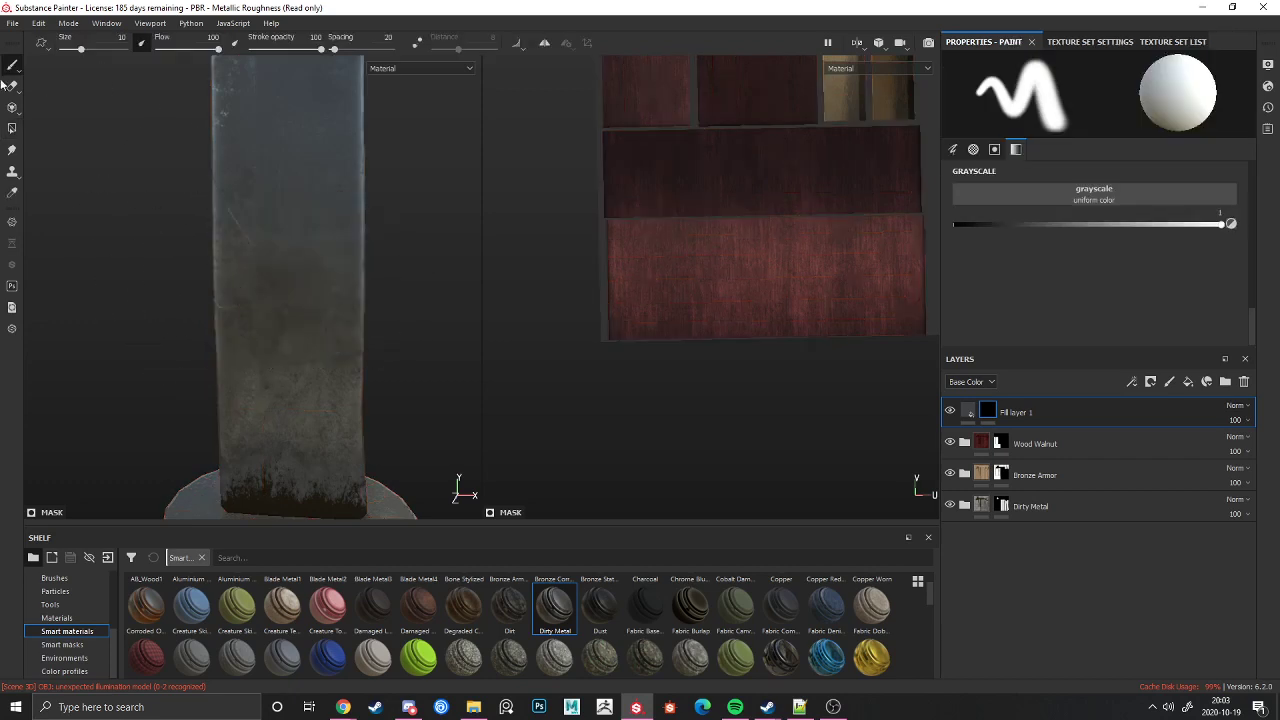
mouse_move(272, 262)
left_mouse_down()
mouse_move(322, 273)
mouse_move(56, 207)
left_mouse_up()
key("ctrl+z")
left_click_drag(178, 275, 391, 306)
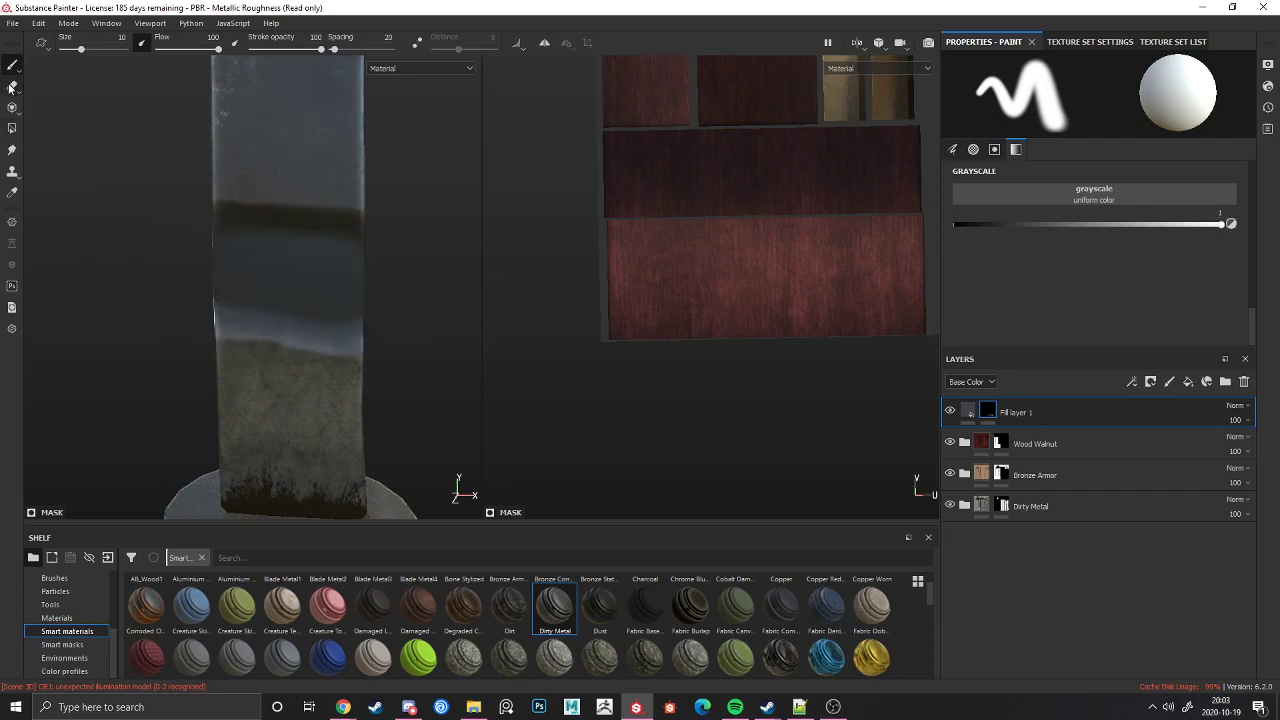
Step: Erase the painted band across the lower blade from Fill layer 1's mask, checking both faces of the blade
left_click(11, 87)
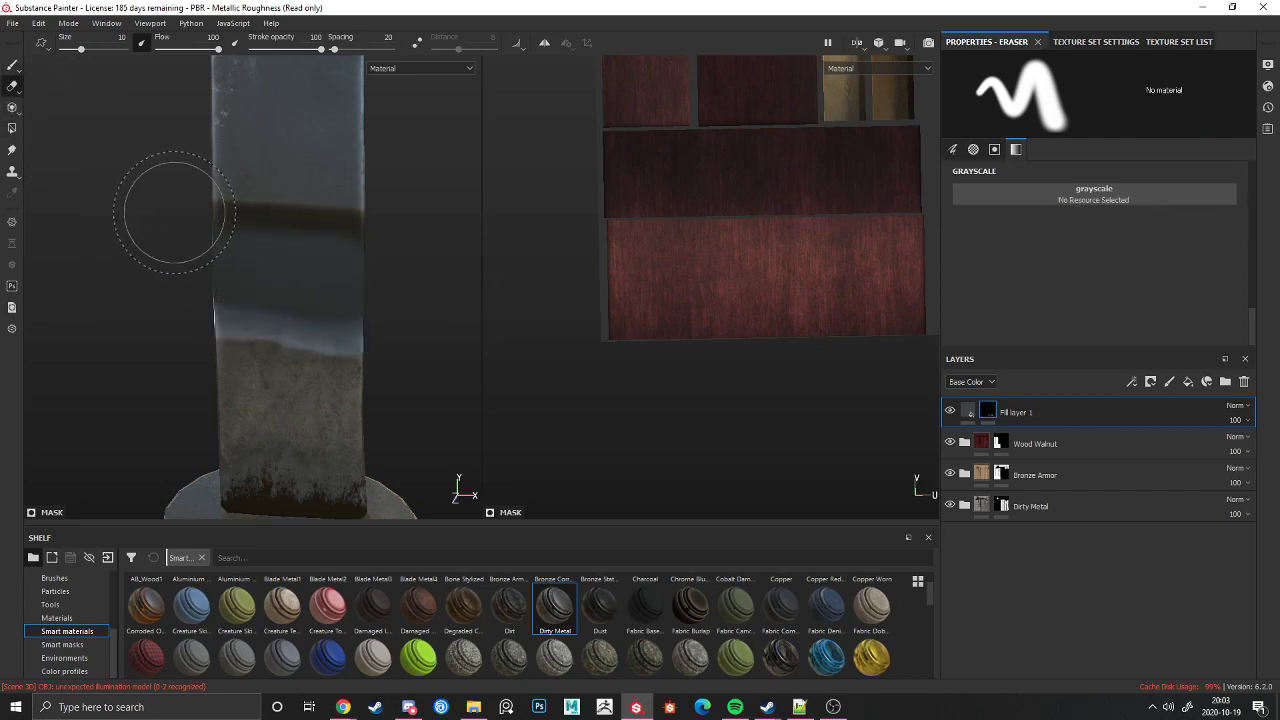
left_click_drag(175, 212, 520, 271)
left_click_drag(236, 289, 558, 316, "alt")
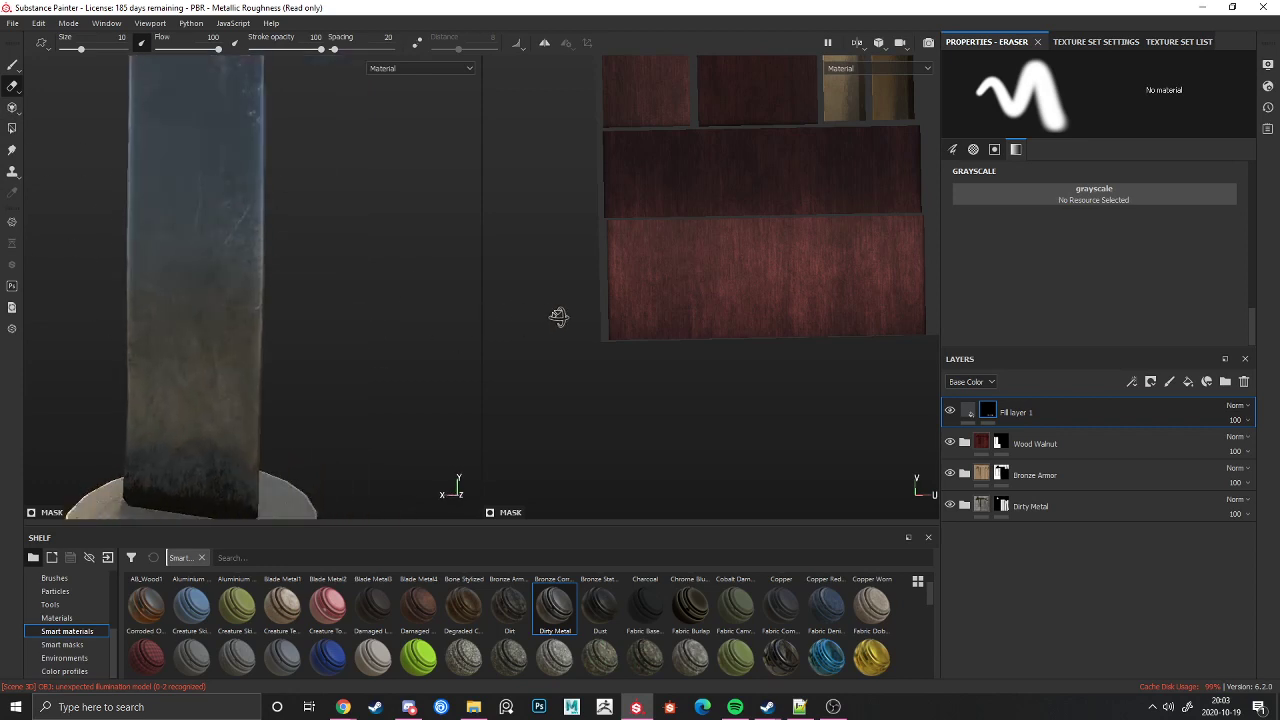
left_click_drag(241, 250, 8, 286, "alt")
left_click_drag(300, 280, 130, 254, "alt")
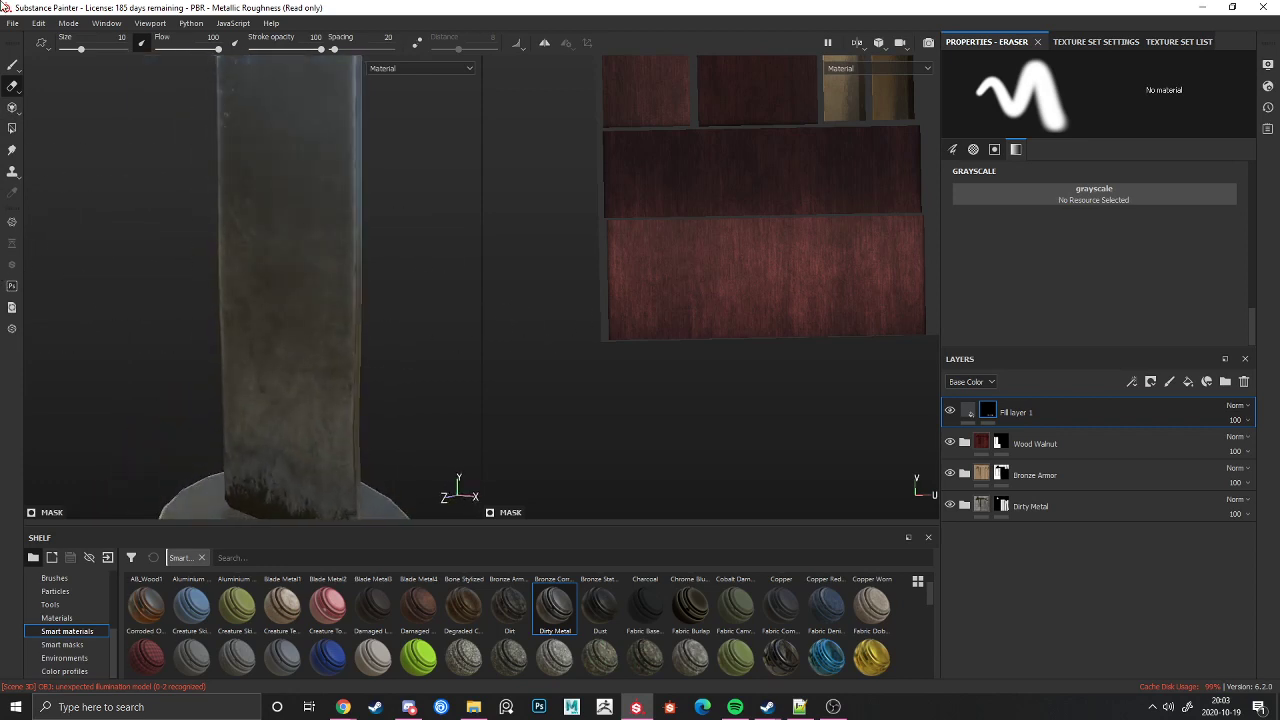
Step: Return to painting the mask with the Cement 2 brush and lower its flow to 13
left_click(13, 66)
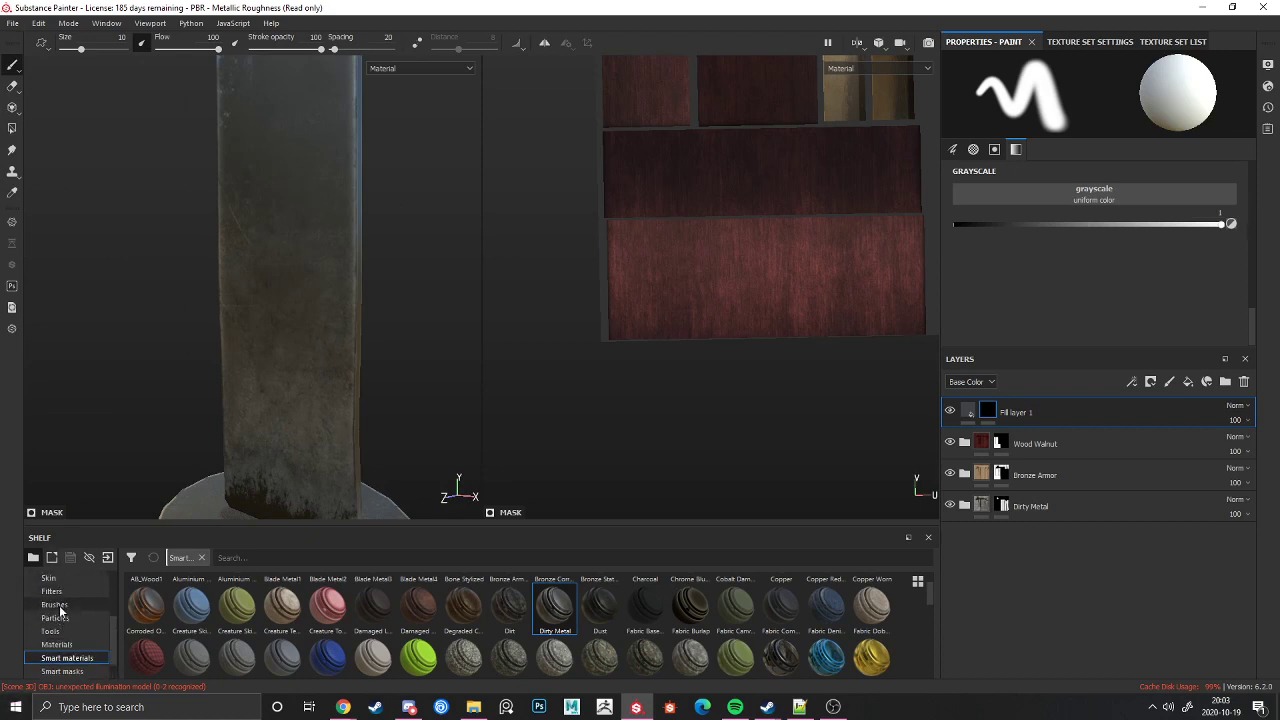
left_click(55, 605)
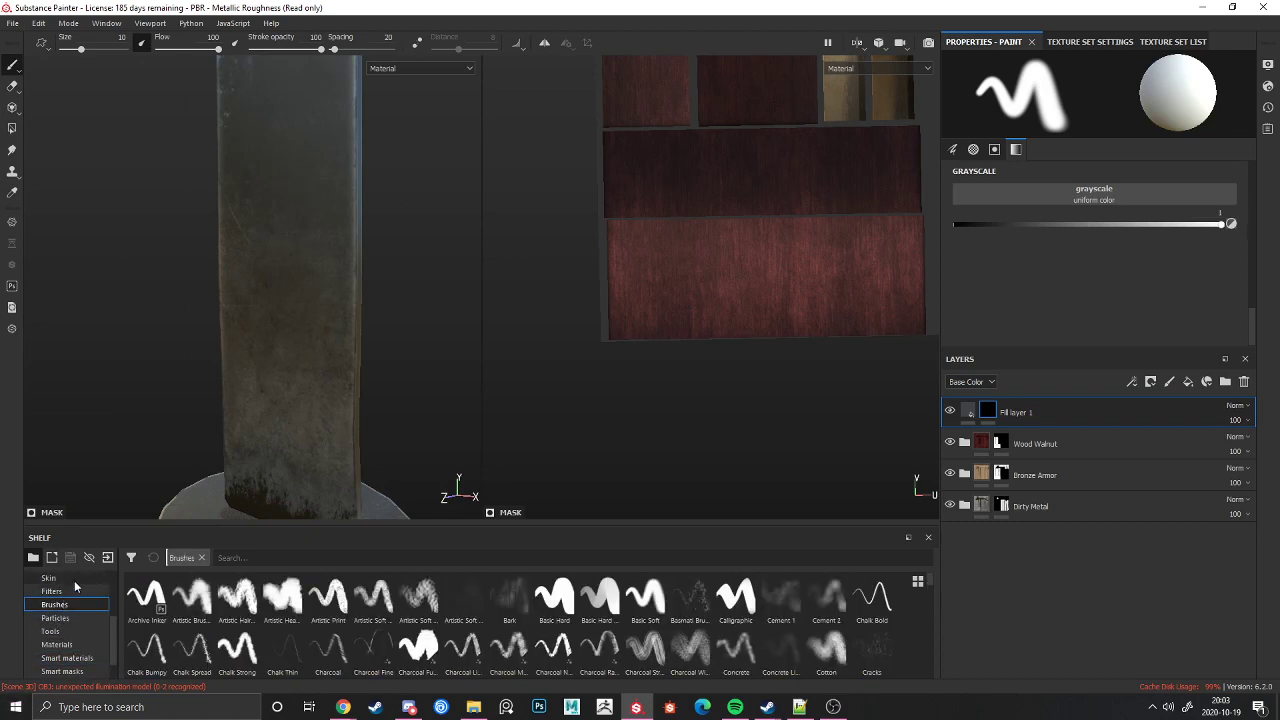
left_click(816, 606)
scroll(194, 371, "up", 3)
right_click(310, 408)
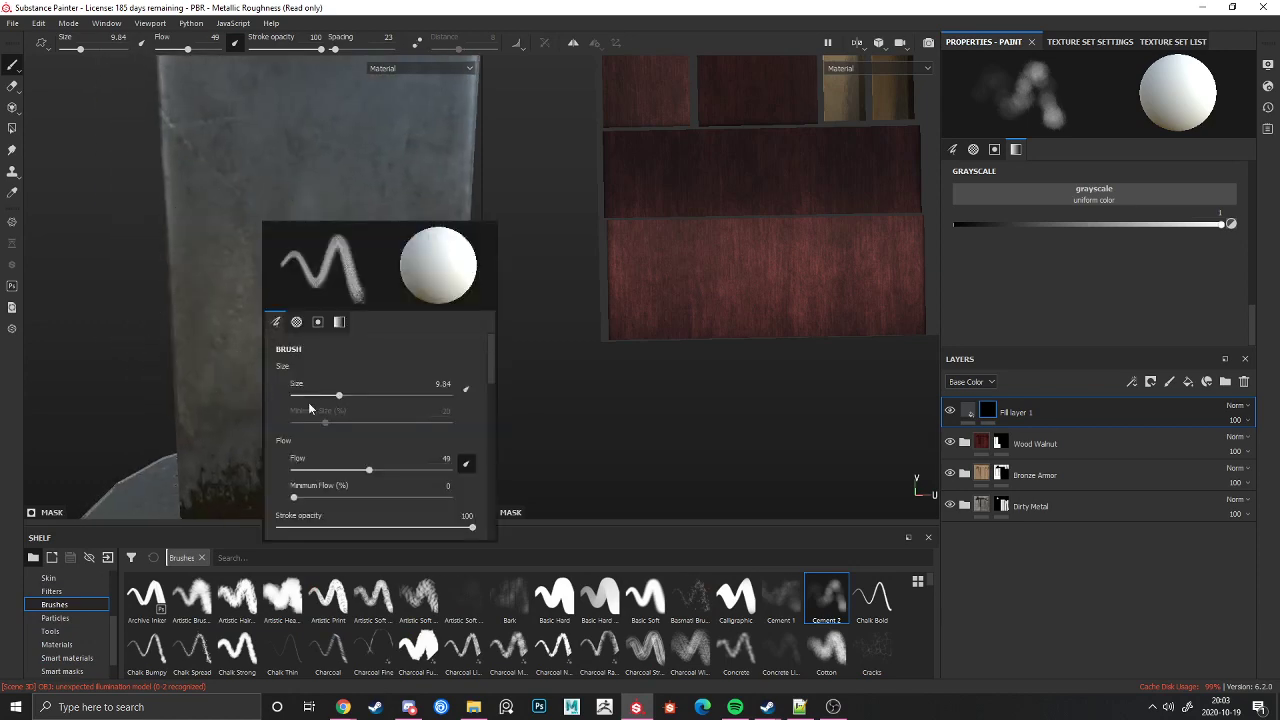
left_click_drag(369, 470, 312, 470)
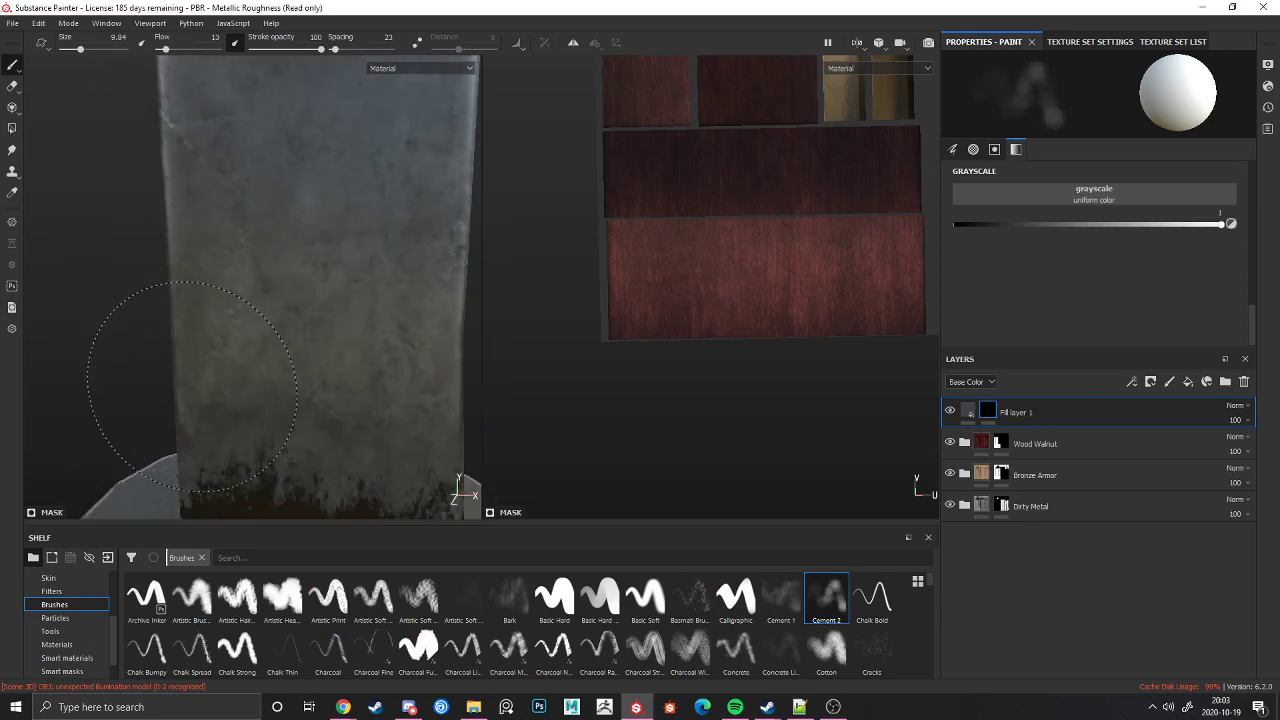
Step: Paint rough dents into the fill layer's mask on the blade's lower and upper edges with the size 9.84 brush
left_click_drag(198, 338, 207, 367)
scroll(209, 362, "down", 5)
mouse_move(280, 282)
left_mouse_down("alt")
mouse_move(299, 276)
mouse_move(266, 206)
mouse_move(317, 391)
mouse_move(151, 120)
mouse_move(254, 291)
mouse_move(254, 443)
mouse_move(234, 187)
left_mouse_up("alt")
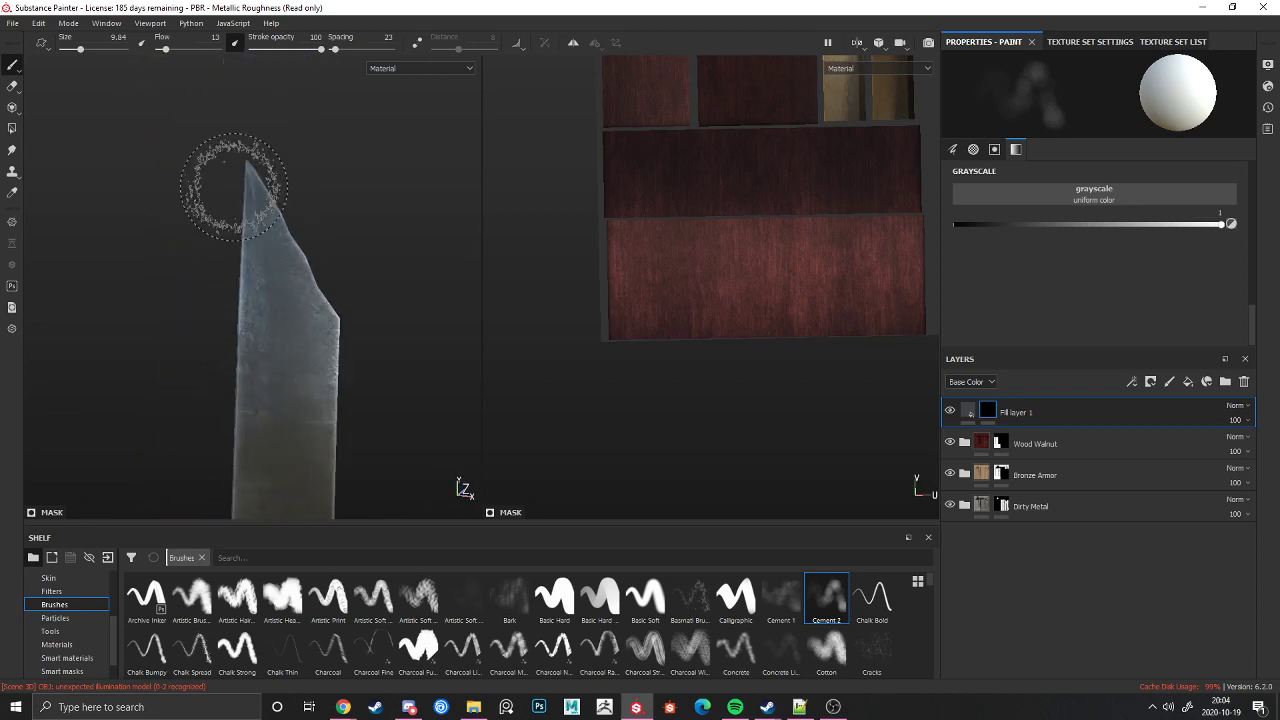
scroll(240, 187, "up", 3)
left_click_drag(243, 242, 265, 221, "alt")
scroll(244, 226, "up", 2)
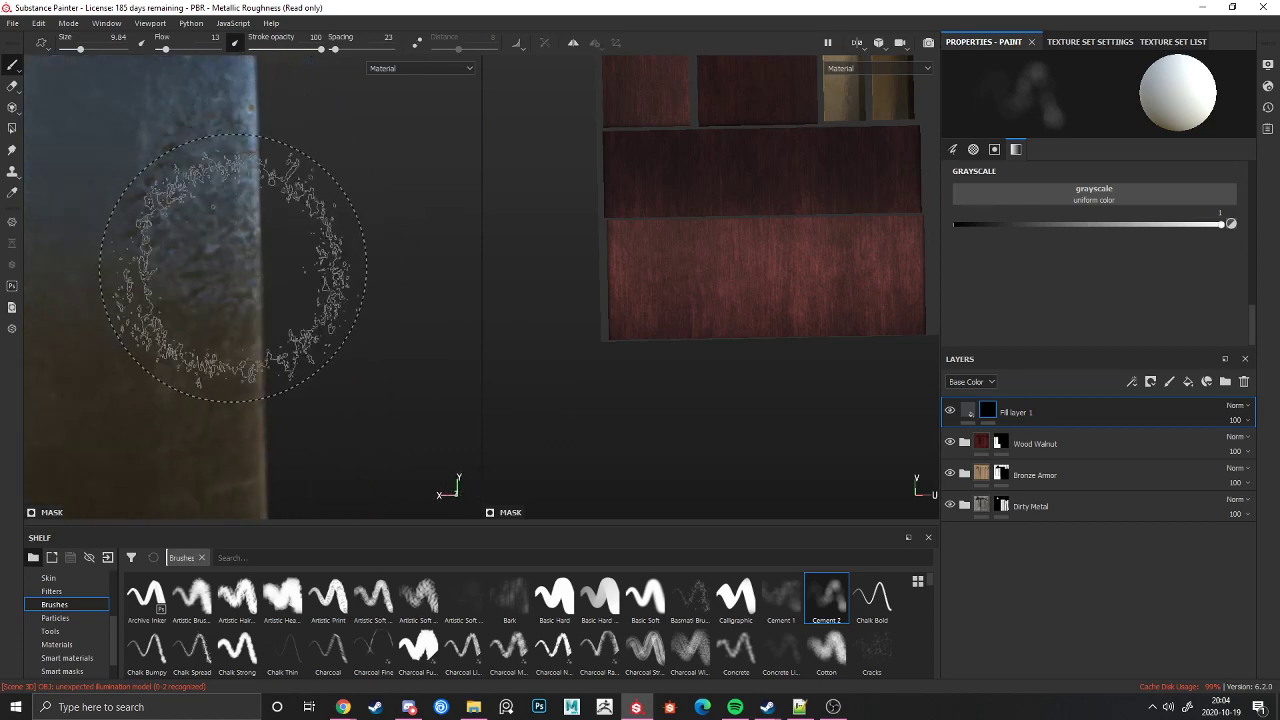
Step: Paint more rough dents in the mask along the blade's edge just above the guard
scroll(250, 277, "down", 6)
left_click_drag(306, 277, 285, 378, "alt")
scroll(294, 310, "up", 5)
scroll(222, 290, "down", 3)
scroll(240, 368, "up", 3)
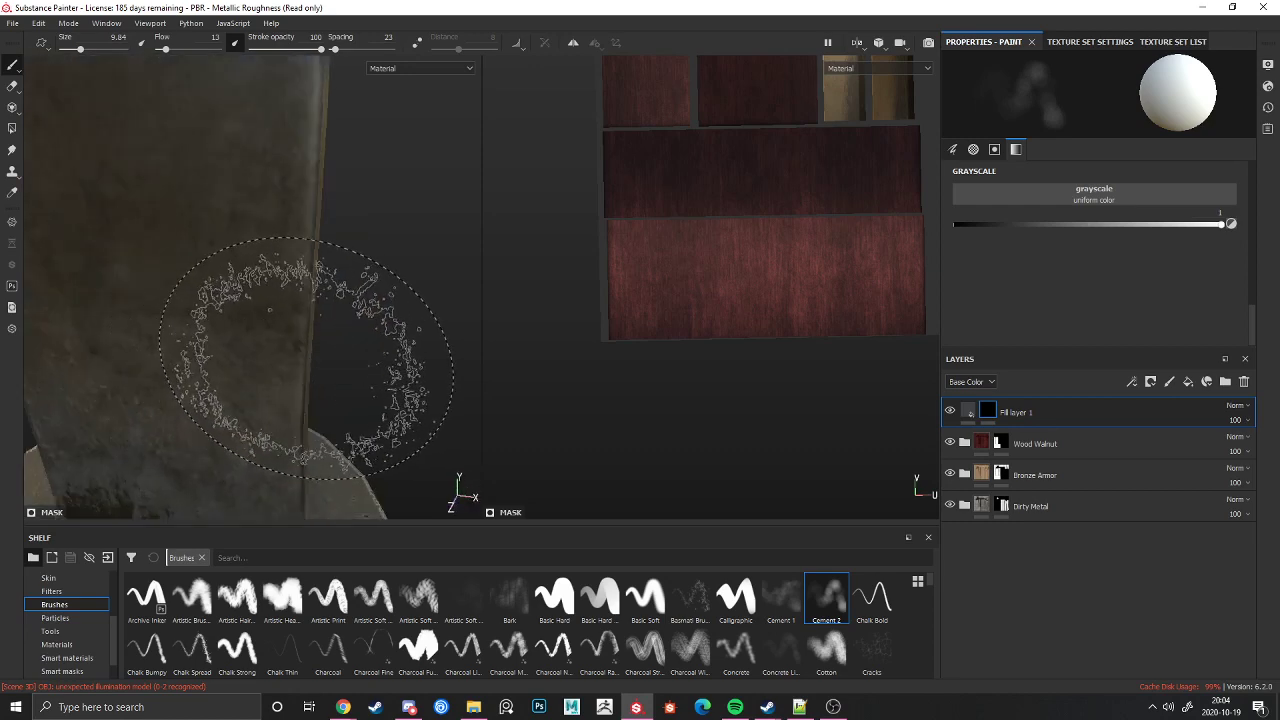
left_click_drag(229, 300, 254, 268, "alt")
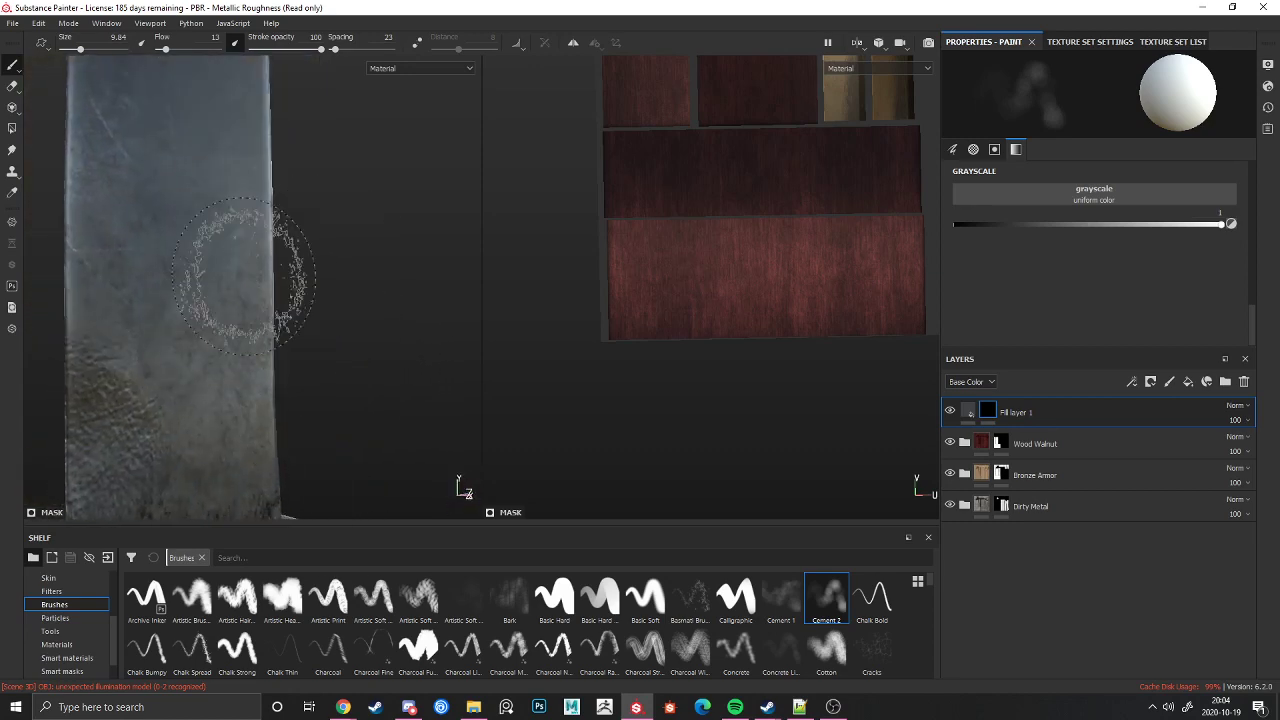
Step: Paint further rough patches in the mask along the blade's edges from the middle up toward the tip
scroll(180, 306, "down", 4)
left_click_drag(180, 306, 168, 398, "alt")
scroll(154, 362, "up", 4)
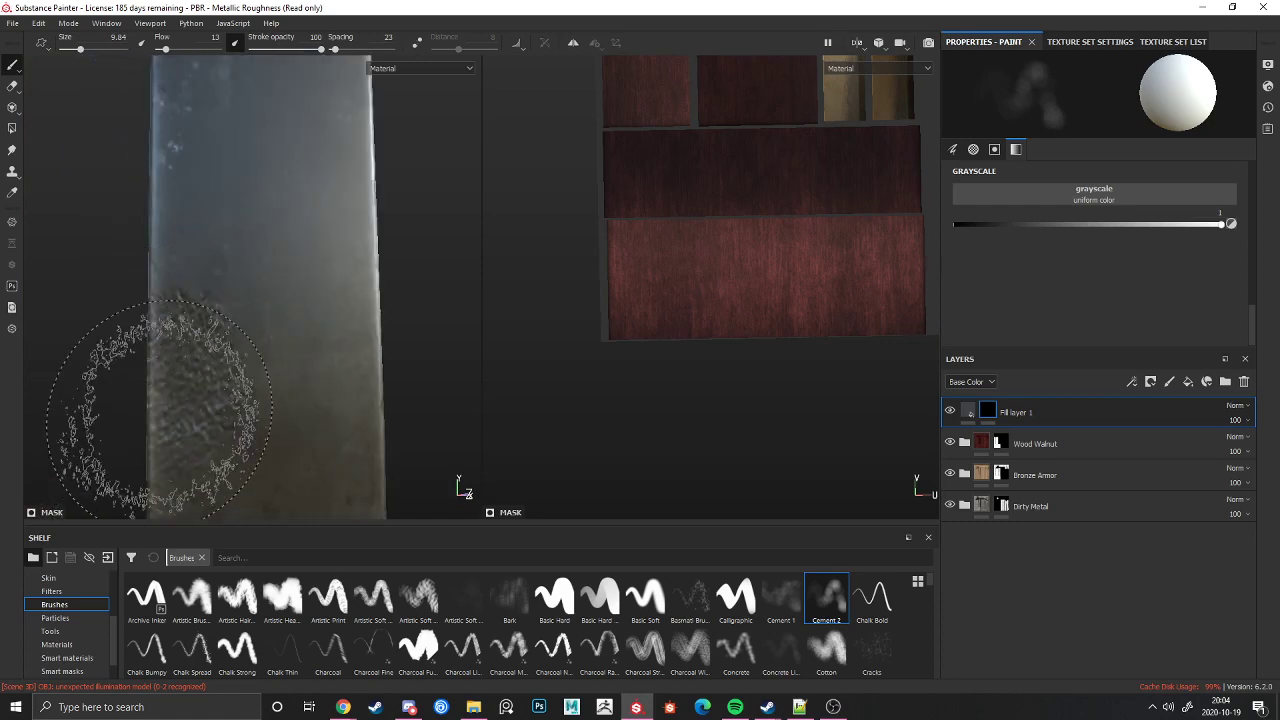
scroll(188, 328, "down", 5)
left_click_drag(184, 330, 137, 440, "alt")
scroll(146, 186, "up", 5)
middle_click_drag(148, 188, 219, 342, "alt")
left_click_drag(219, 342, 280, 594, "alt")
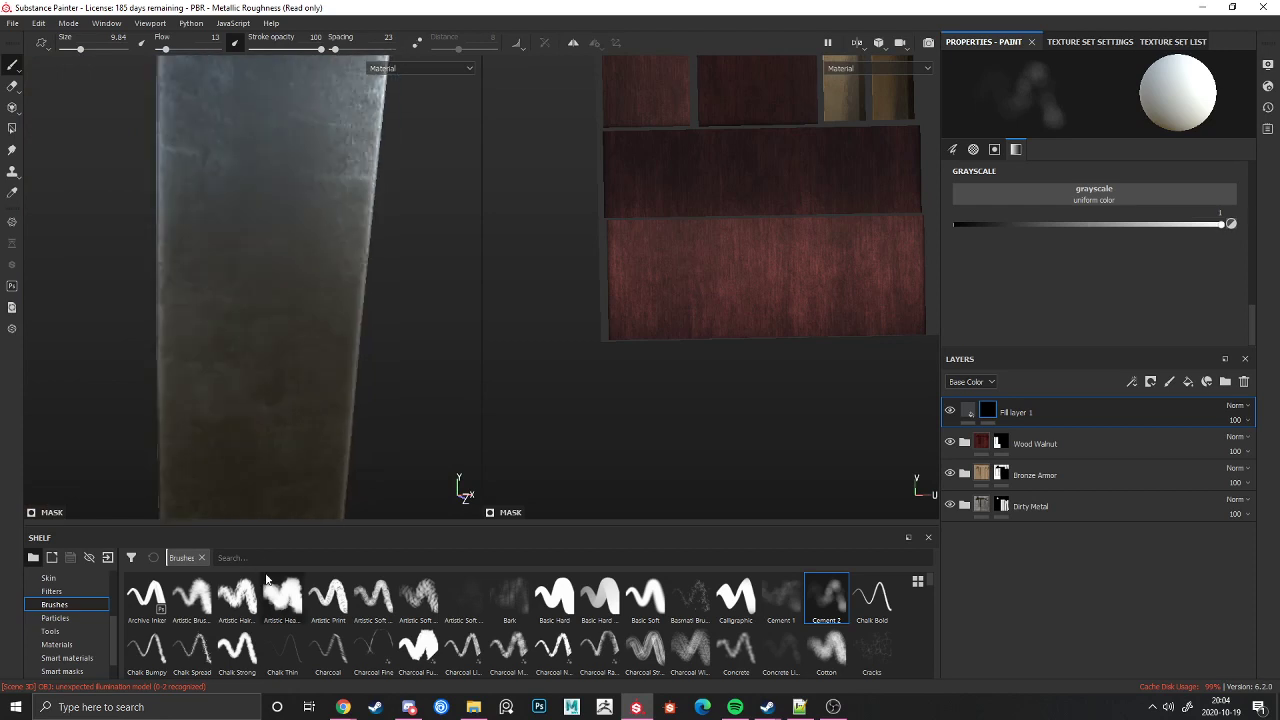
middle_click_drag(340, 250, 234, 471, "alt")
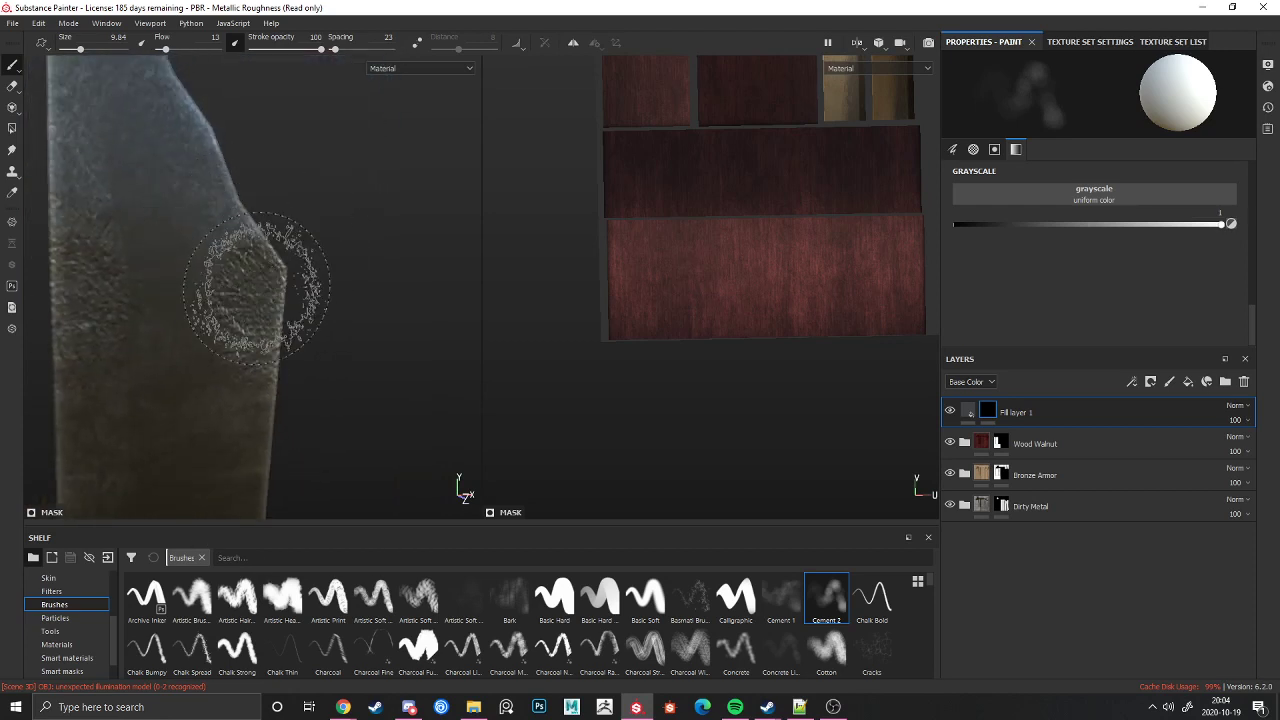
Step: Set the brush size to 2.46 and paint a small dent at the corner where the blade angles toward its tip
right_click(305, 301)
left_click_drag(348, 377, 346, 377)
scroll(275, 330, "up", 1)
right_click(268, 295)
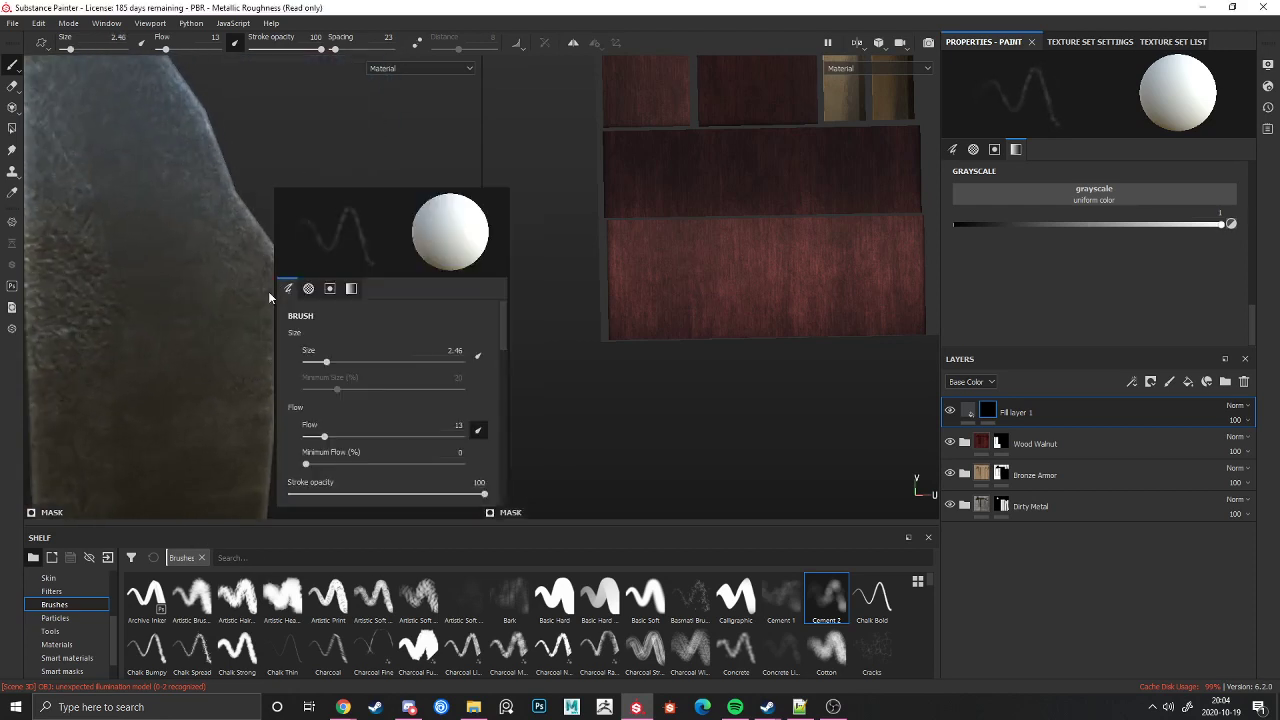
right_click(210, 302)
right_click(215, 155)
right_click(182, 405)
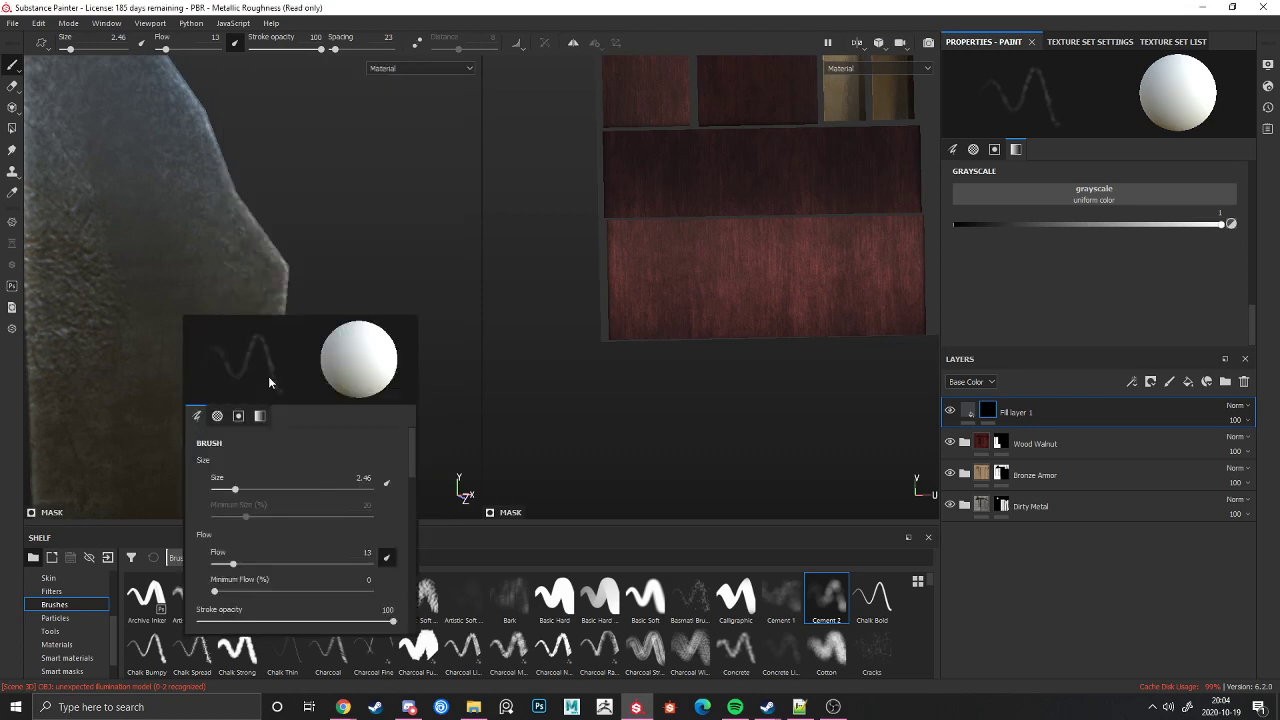
left_click(300, 257)
scroll(297, 259, "up", 3)
mouse_move(292, 268)
left_mouse_down()
mouse_move(277, 292)
mouse_move(272, 267)
left_mouse_up()
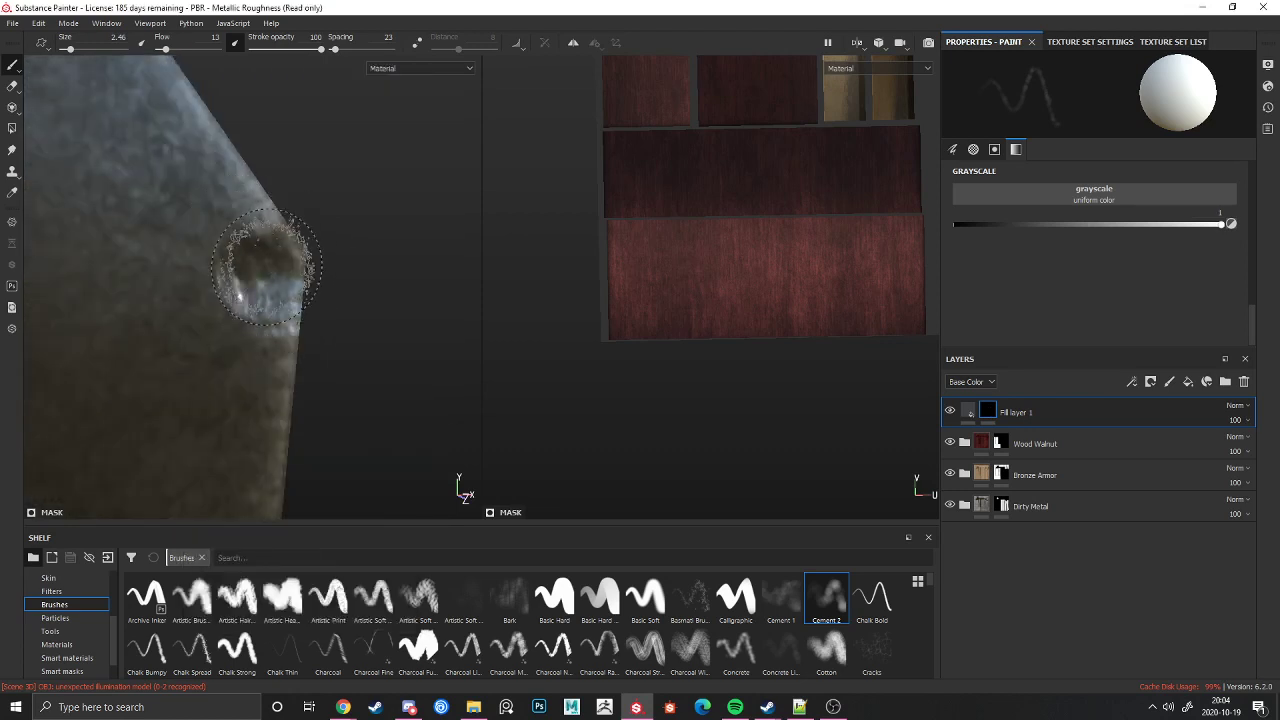
Step: Paint a matching small dent at the angled corner on the opposite face of the blade
scroll(262, 250, "down", 5)
scroll(245, 235, "down", 5)
left_click_drag(260, 366, 157, 292, "alt")
middle_click_drag(180, 329, 185, 190, "alt")
left_click_drag(187, 195, 535, 293, "alt")
middle_click_drag(300, 235, 316, 419, "alt")
scroll(304, 252, "up", 5)
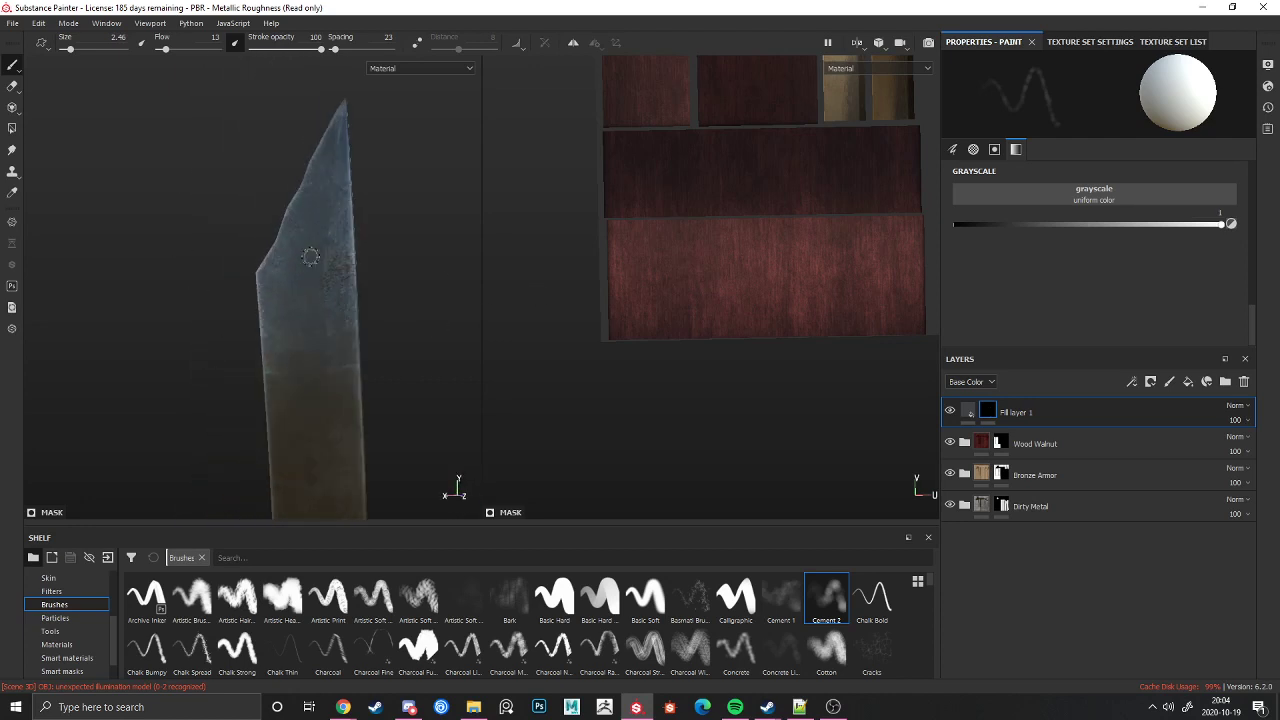
mouse_move(245, 271)
left_mouse_down()
mouse_move(229, 357)
mouse_move(323, 317)
mouse_move(351, 374)
mouse_move(200, 374)
mouse_move(246, 309)
mouse_move(223, 225)
mouse_move(286, 243)
mouse_move(323, 286)
left_mouse_up()
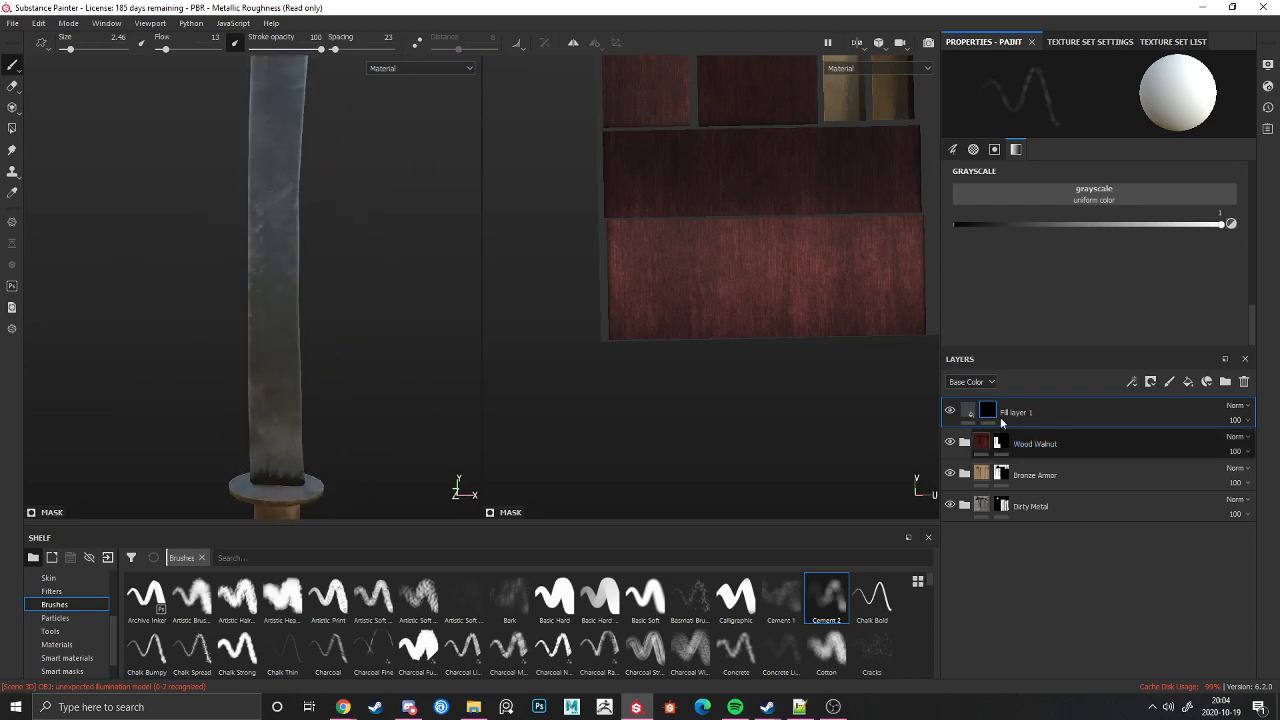
Step: Add a new fill layer at the top of the Wood Walnut folder's contents, above Wood Fibers 2
left_click_drag(259, 413, 343, 267, "alt")
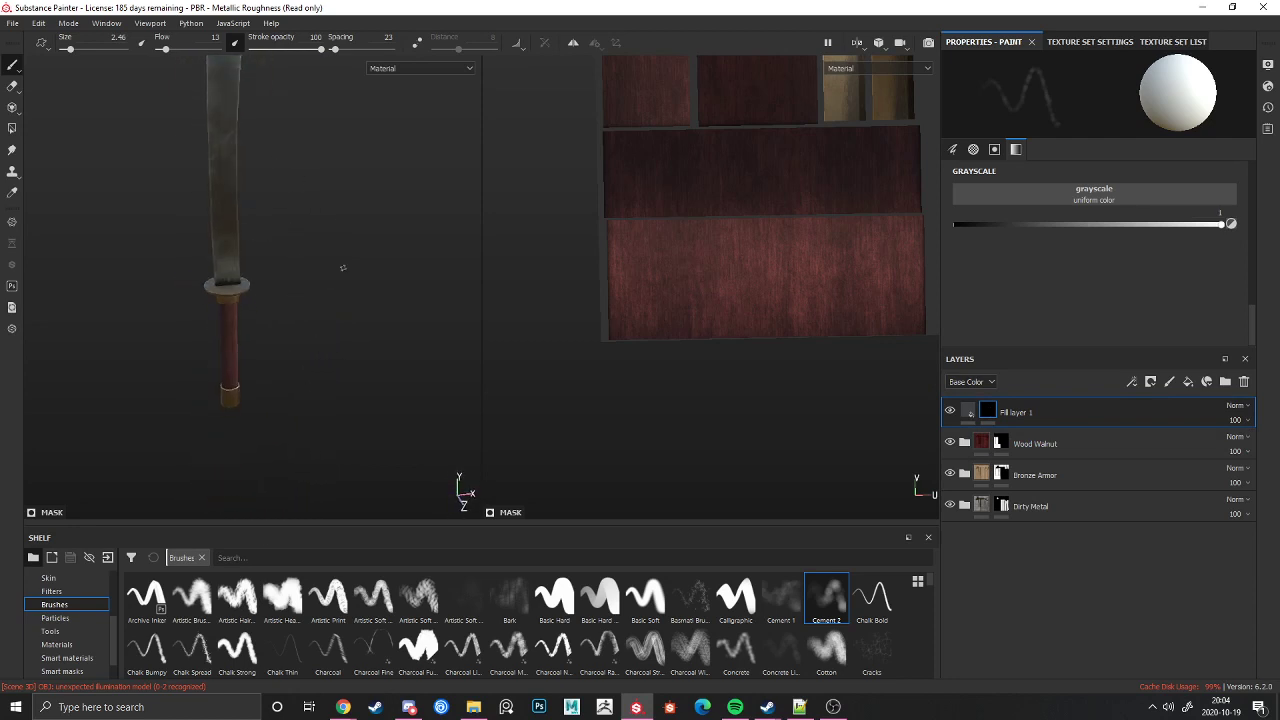
left_click(969, 410)
right_click_drag(228, 84, 149, 337, "alt")
middle_click_drag(149, 337, 215, 118, "alt")
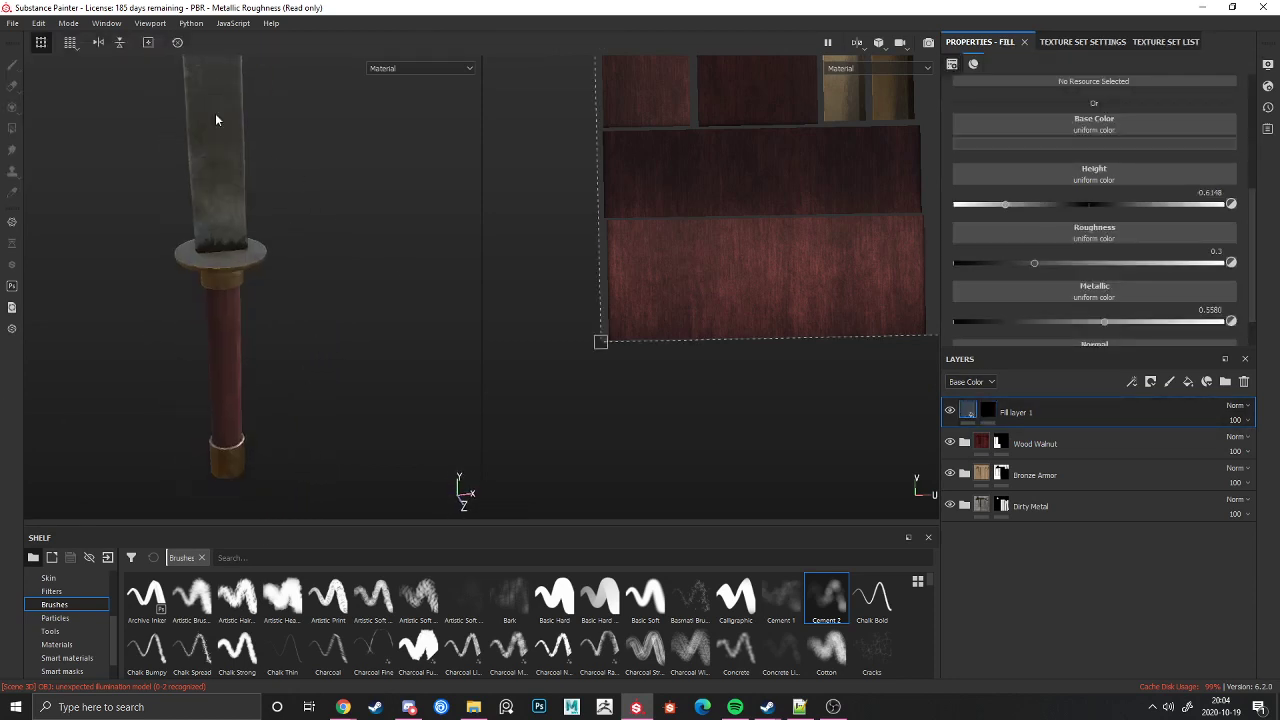
right_click_drag(215, 118, 246, 413, "alt")
left_click_drag(246, 413, 230, 349, "alt")
right_click_drag(230, 349, 287, 351, "alt")
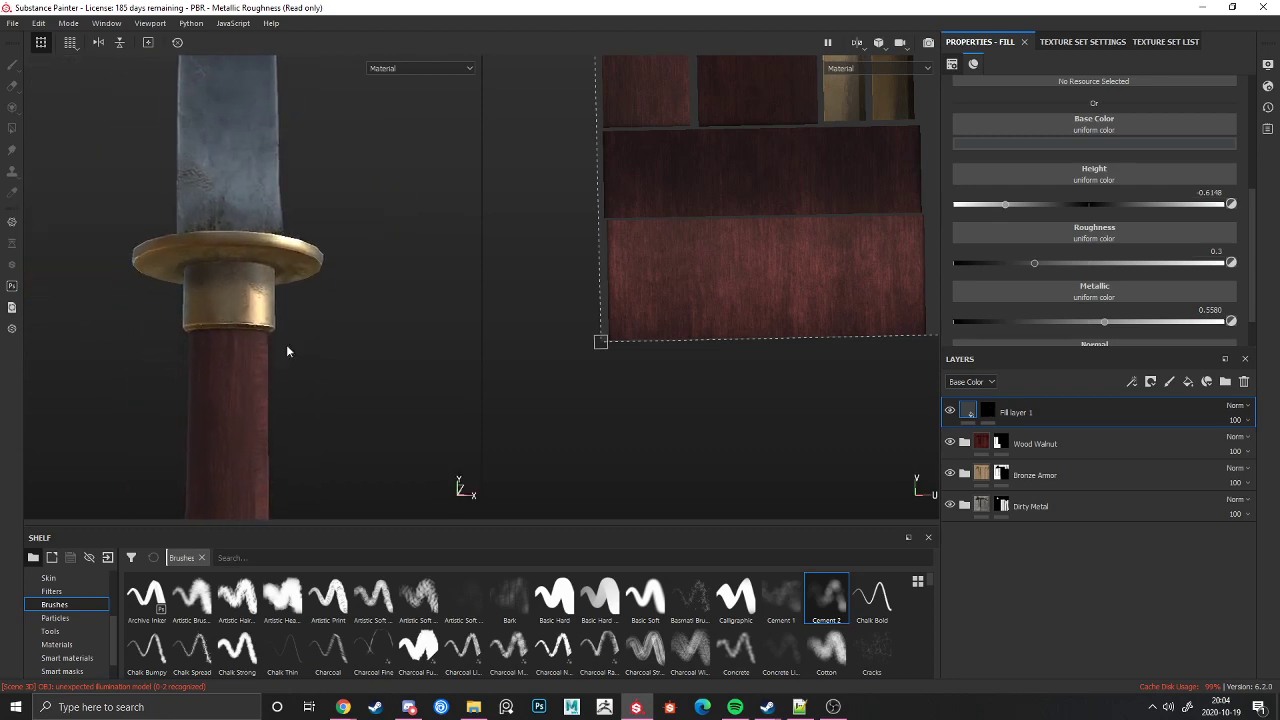
left_click(957, 442)
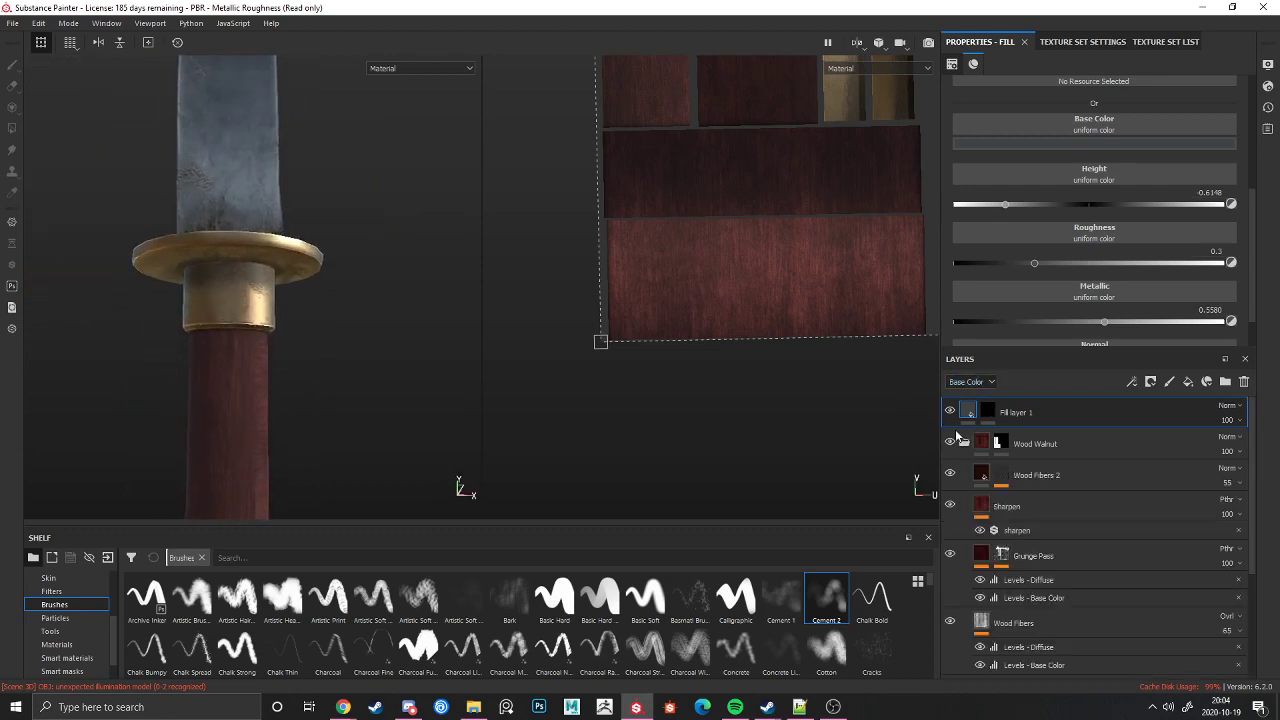
left_click(1050, 453)
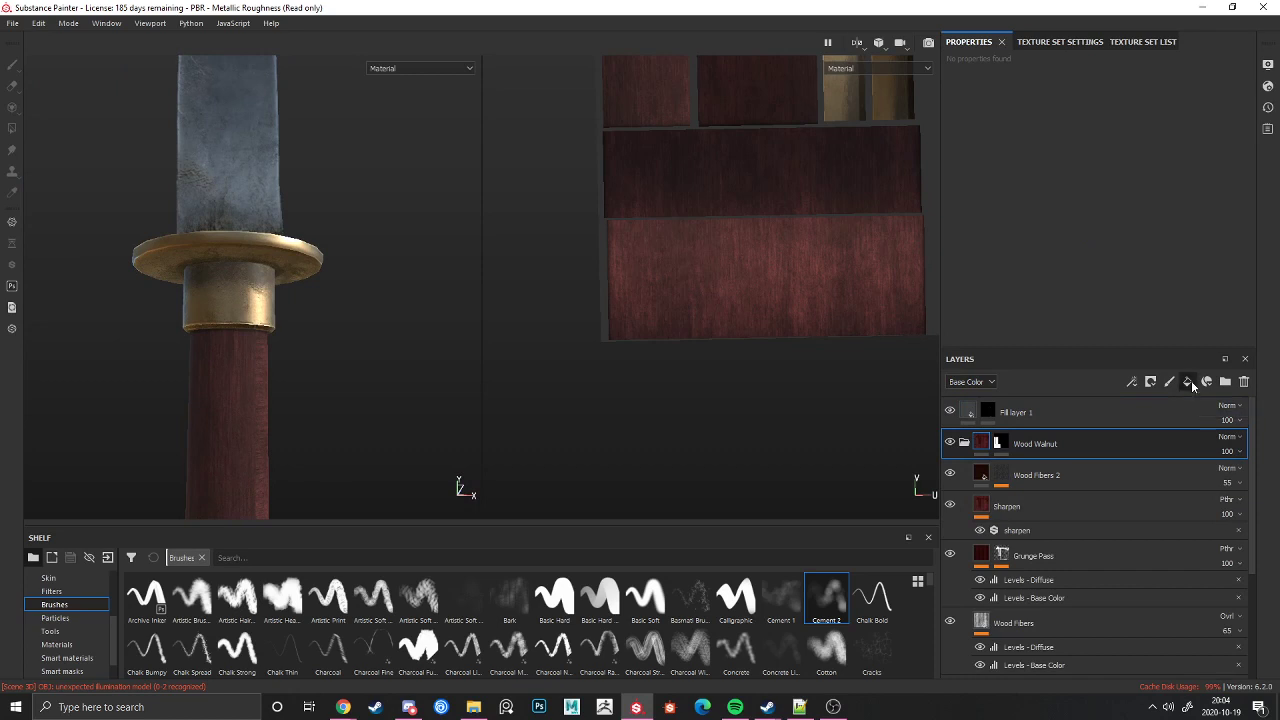
left_click(1188, 382)
left_click_drag(1012, 451, 965, 476)
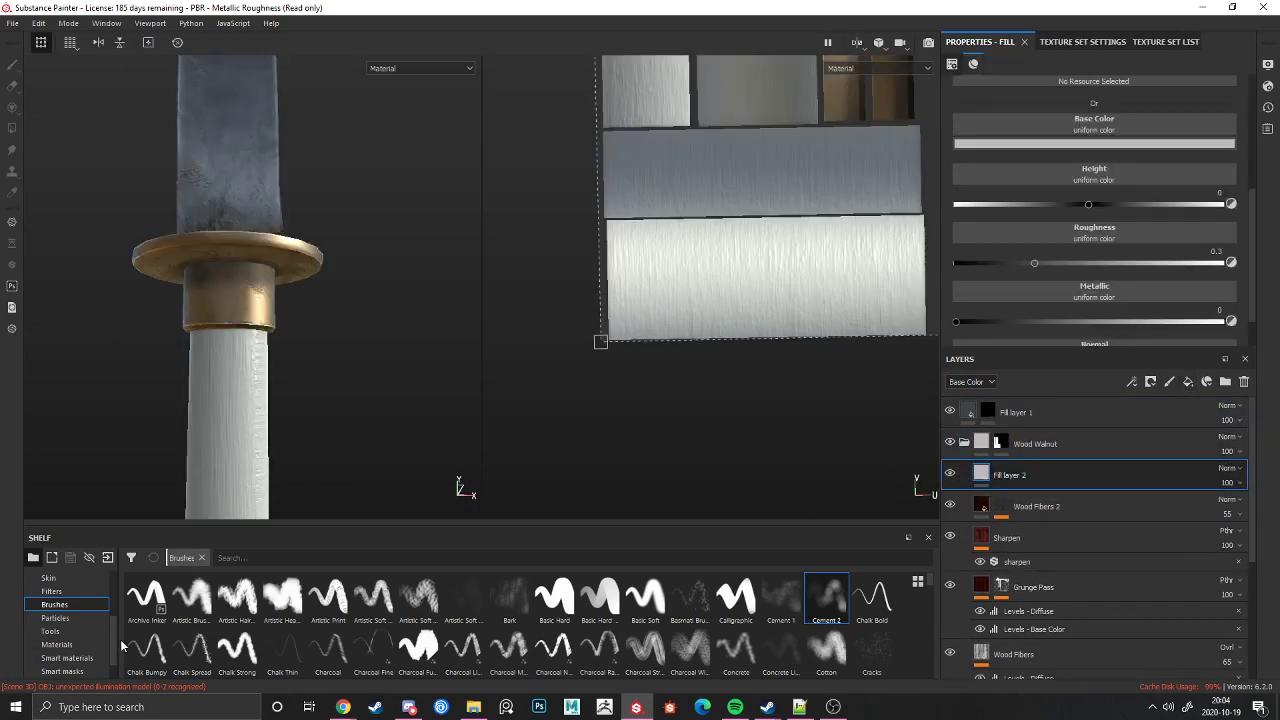
Step: Apply the Soft Damage smart mask to Fill layer 2
scroll(67, 646, "down", 1)
left_click(66, 645)
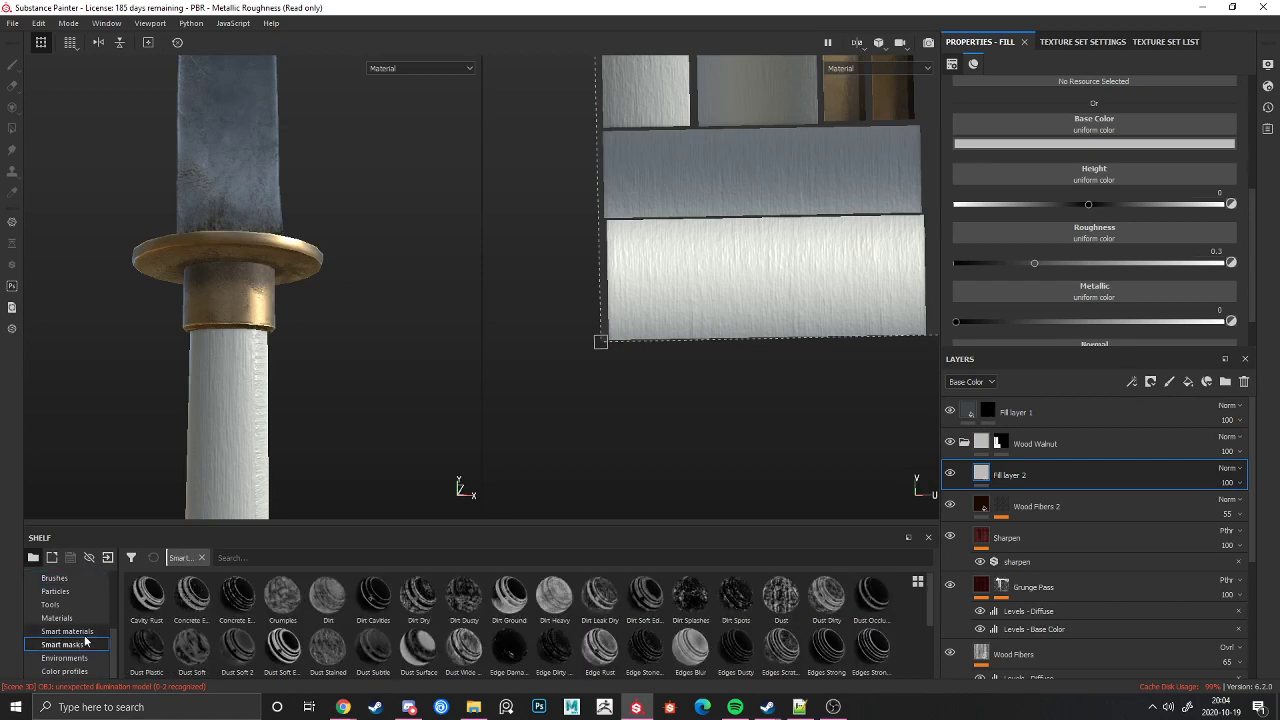
scroll(460, 595, "down", 3)
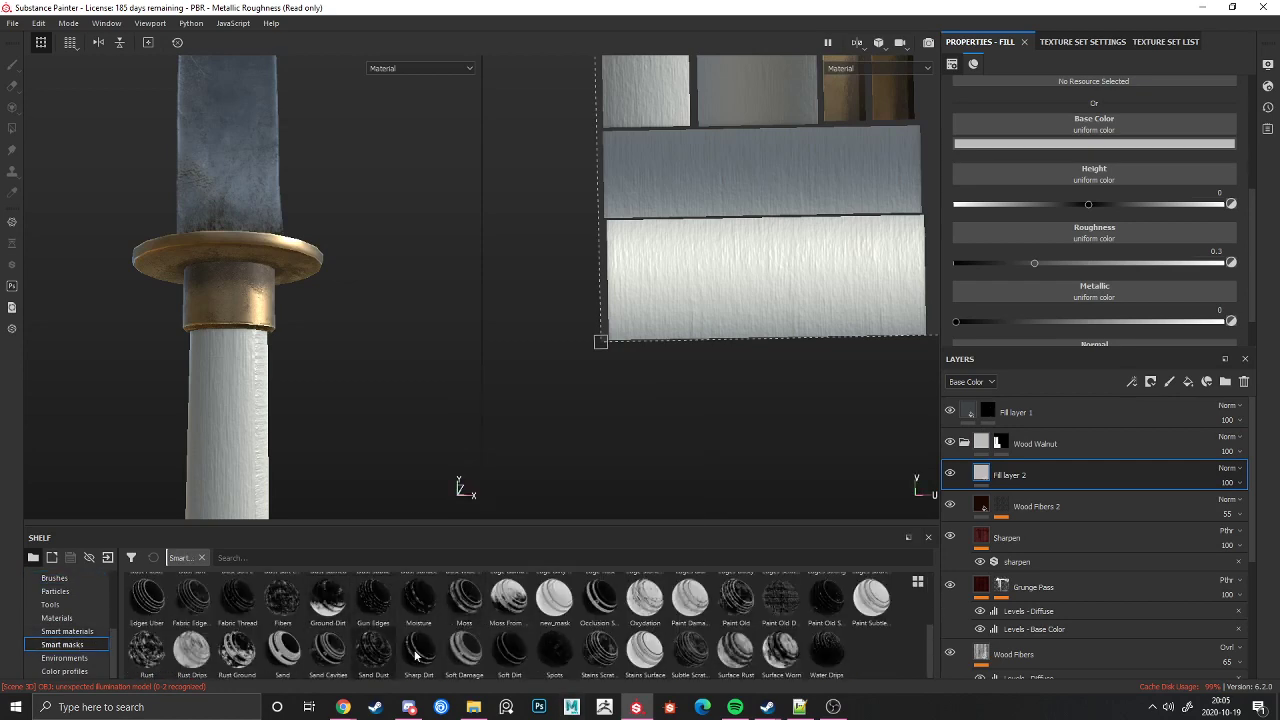
mouse_move(768, 590)
left_mouse_down()
mouse_move(1050, 490)
mouse_move(1045, 480)
left_mouse_up()
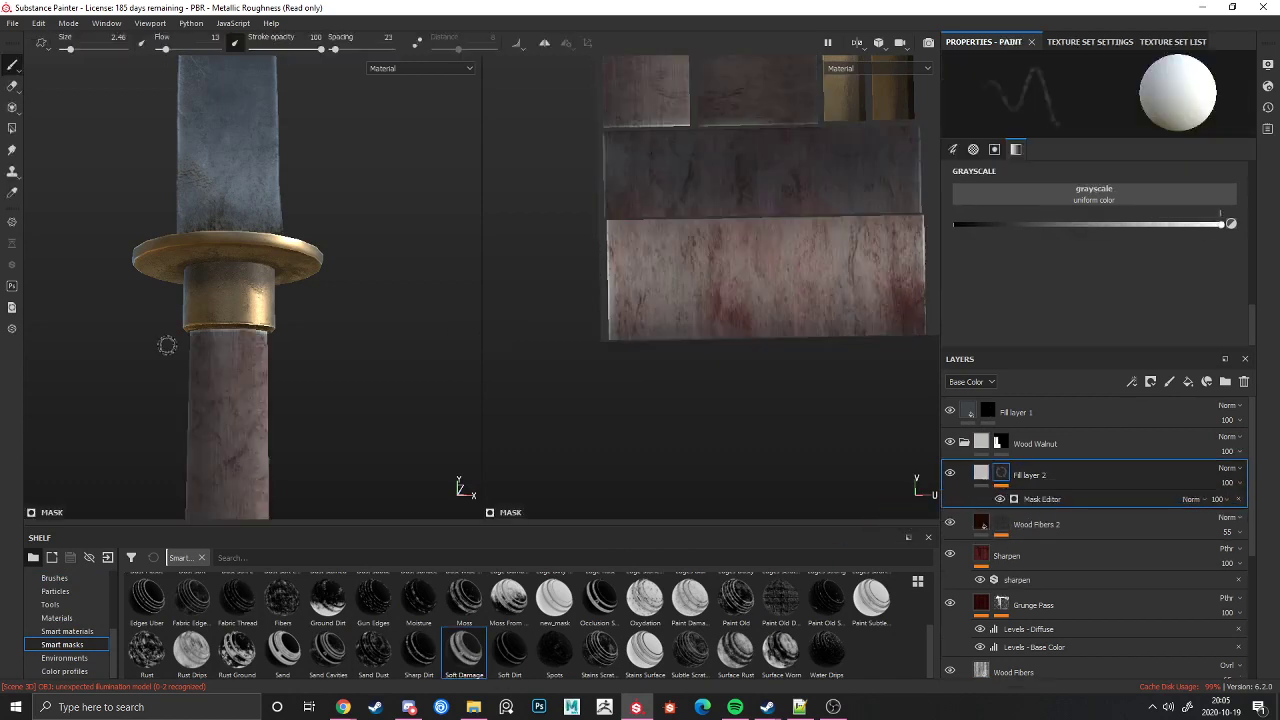
Step: Set the Global Balance of Fill layer 2's Mask Editor to 0.47, leaving Global Blur at 0
middle_click_drag(146, 402, 136, 256, "alt")
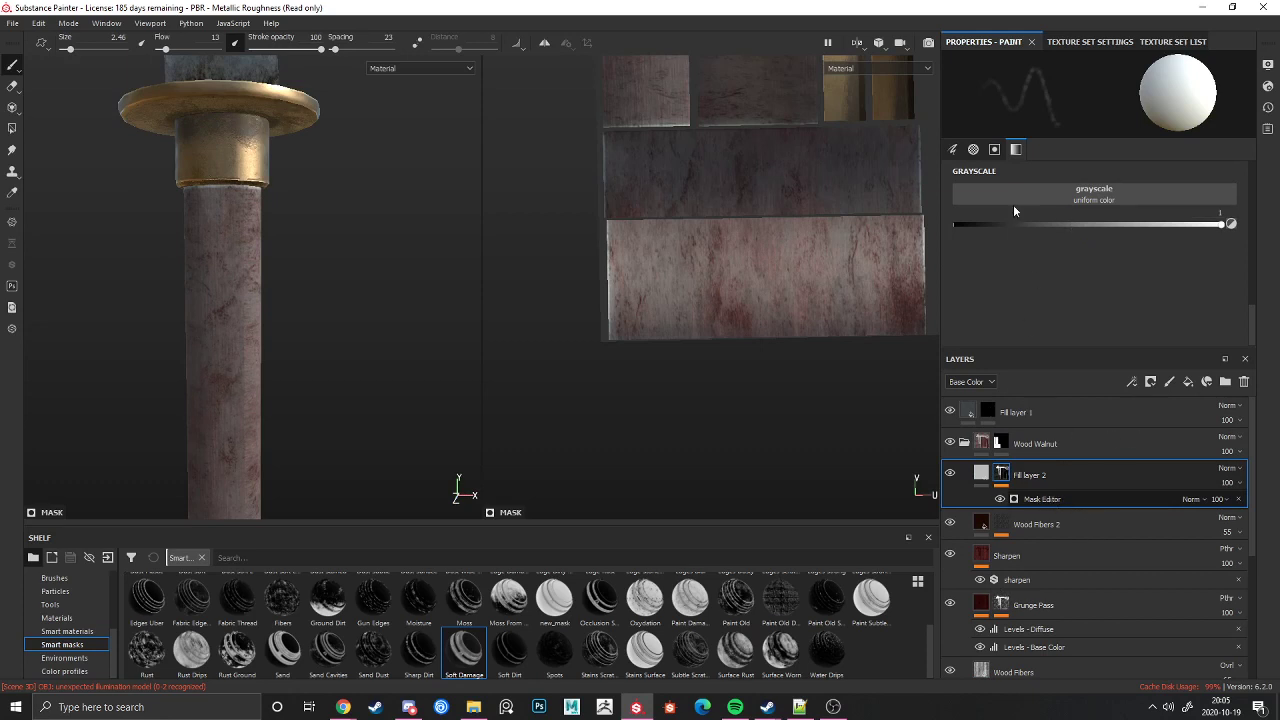
left_click_drag(1141, 199, 1094, 218)
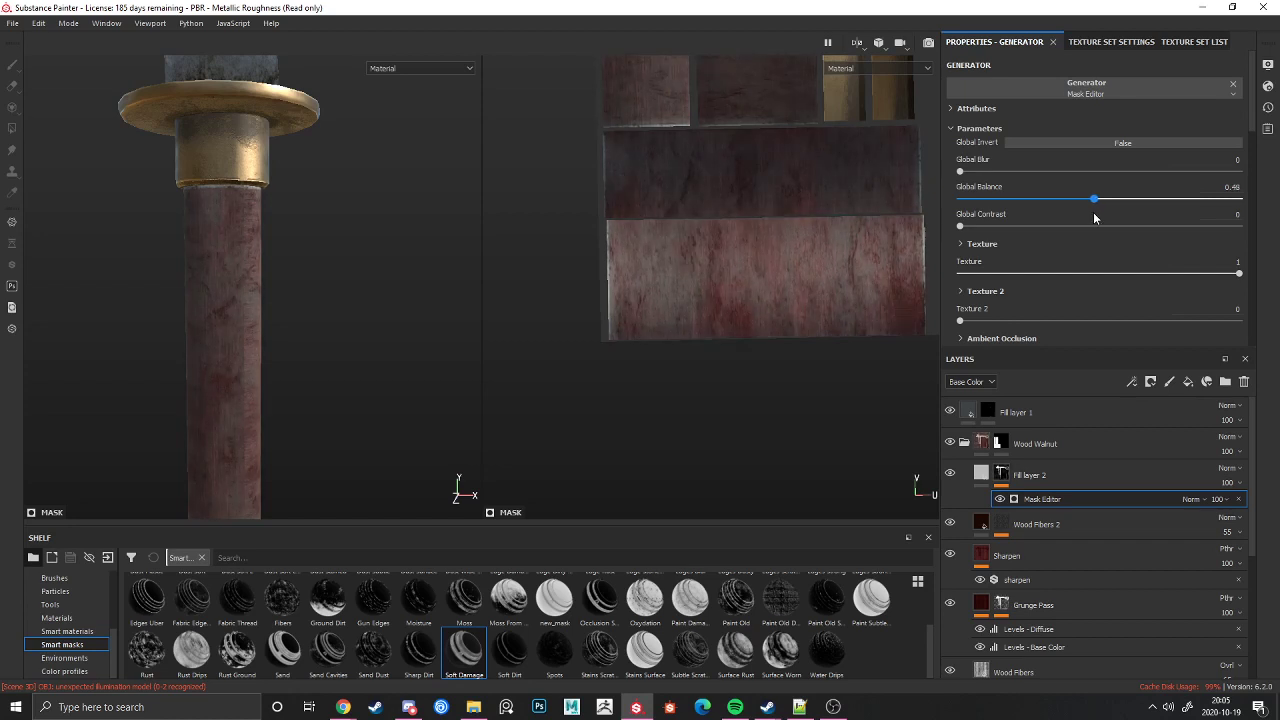
scroll(250, 214, "down", 5)
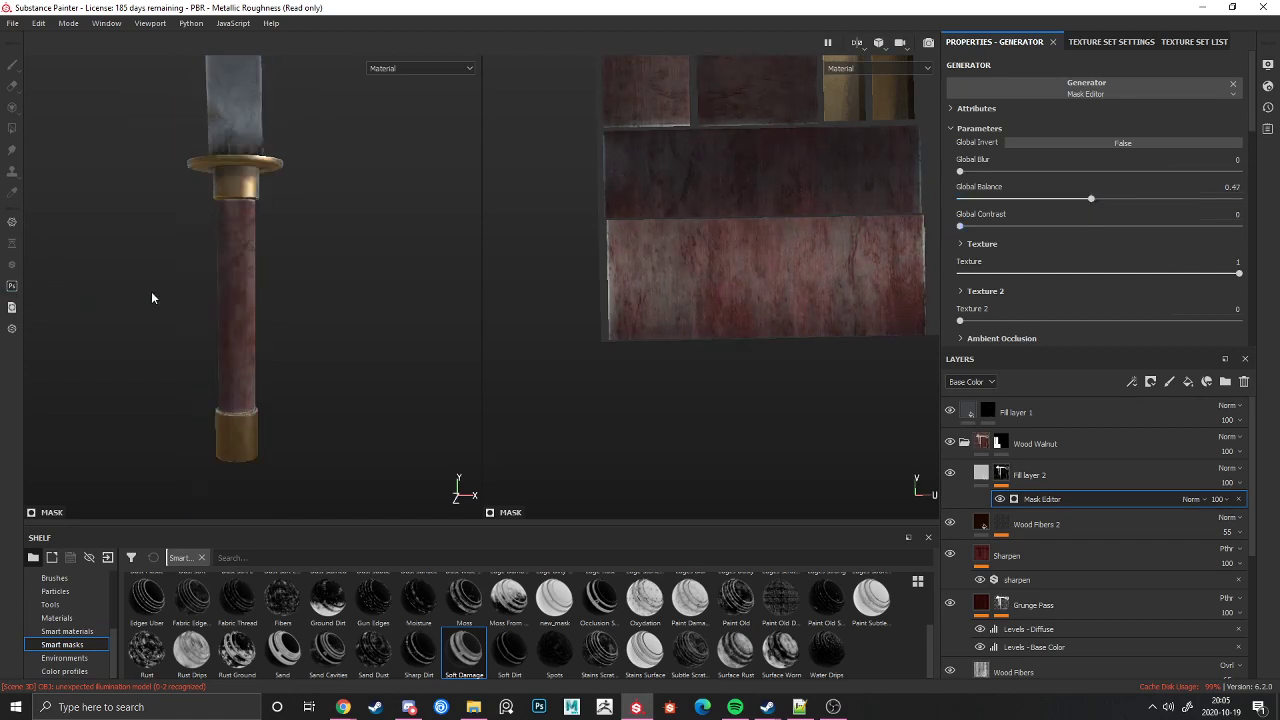
scroll(216, 432, "up", 5)
mouse_move(1109, 199)
left_mouse_down()
mouse_move(1260, 199)
mouse_move(1057, 202)
mouse_move(1087, 201)
left_mouse_up()
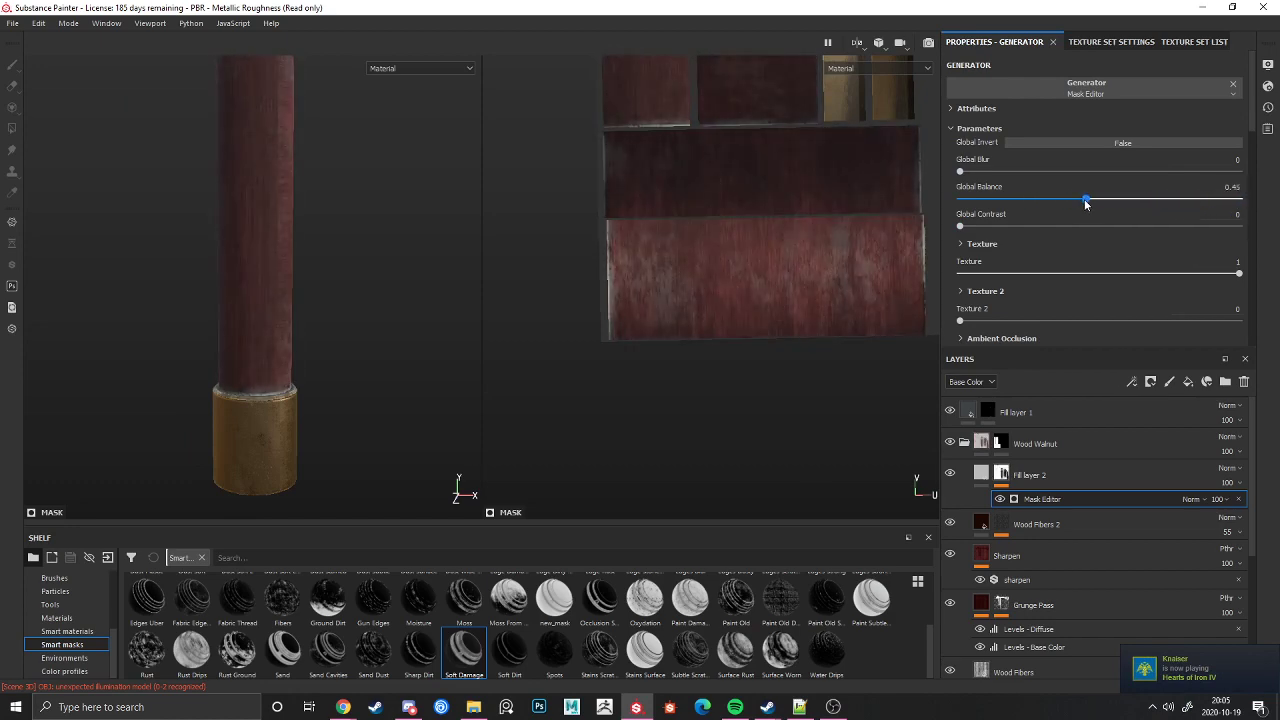
mouse_move(960, 171)
left_mouse_down()
mouse_move(1135, 171)
mouse_move(947, 170)
left_mouse_up()
left_click(1093, 199)
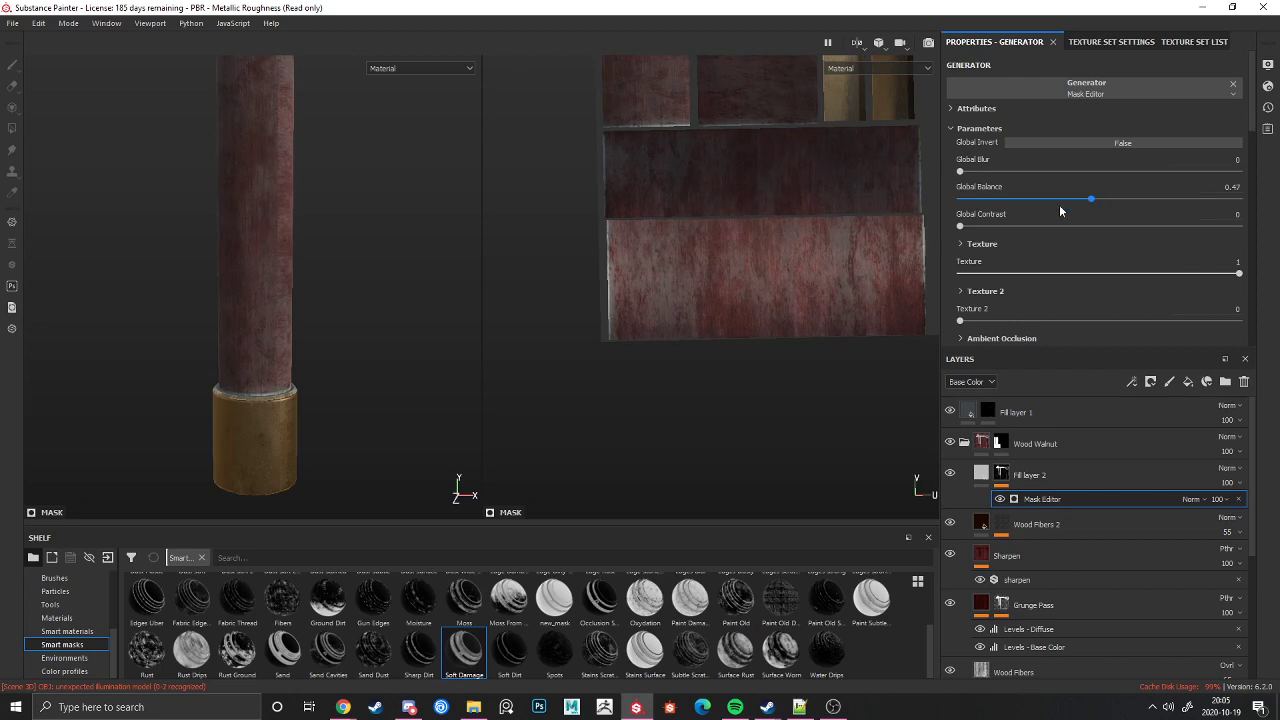
Step: Set Fill layer 2's base color to a dark red sampled from the wooden handle with the eyedropper
left_click(982, 475)
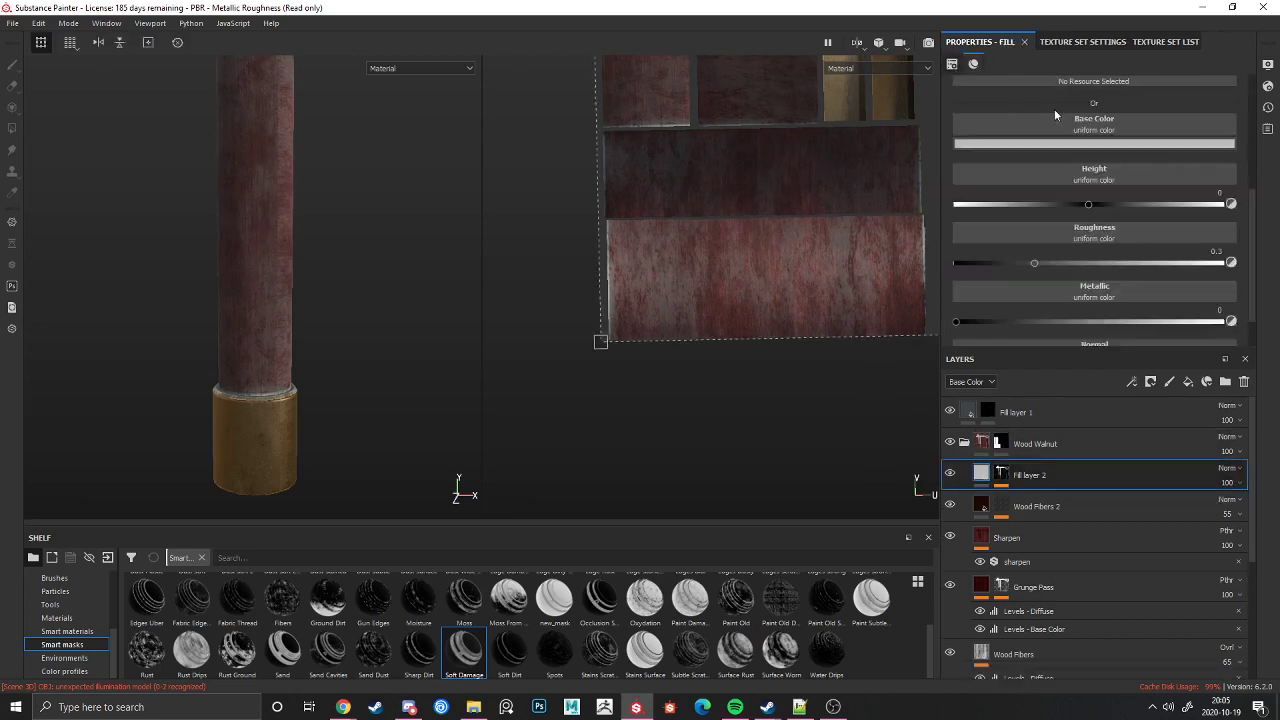
left_click(1089, 149)
left_click_drag(1127, 155, 208, 177)
left_click(234, 195)
scroll(261, 320, "up", 3)
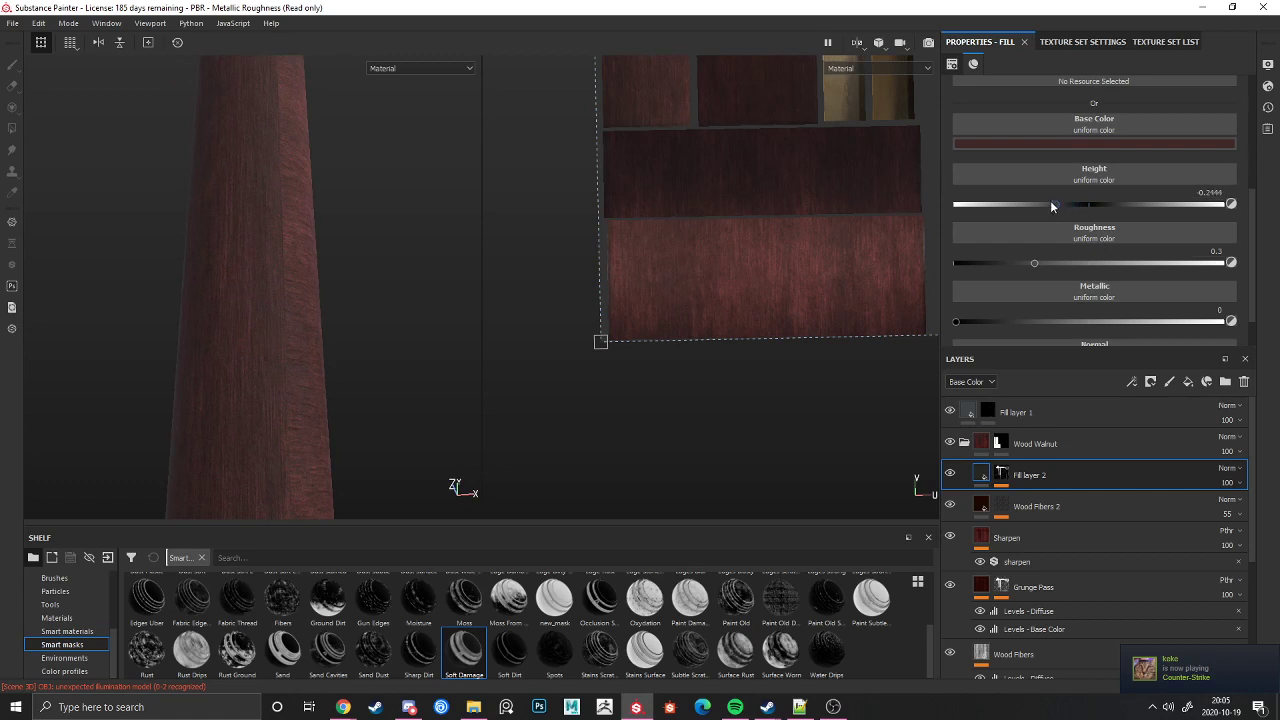
Step: Set Fill layer 2's height to -1 to sink the soft damage into the wooden handle
left_click_drag(1017, 205, 834, 187)
scroll(134, 308, "down", 3)
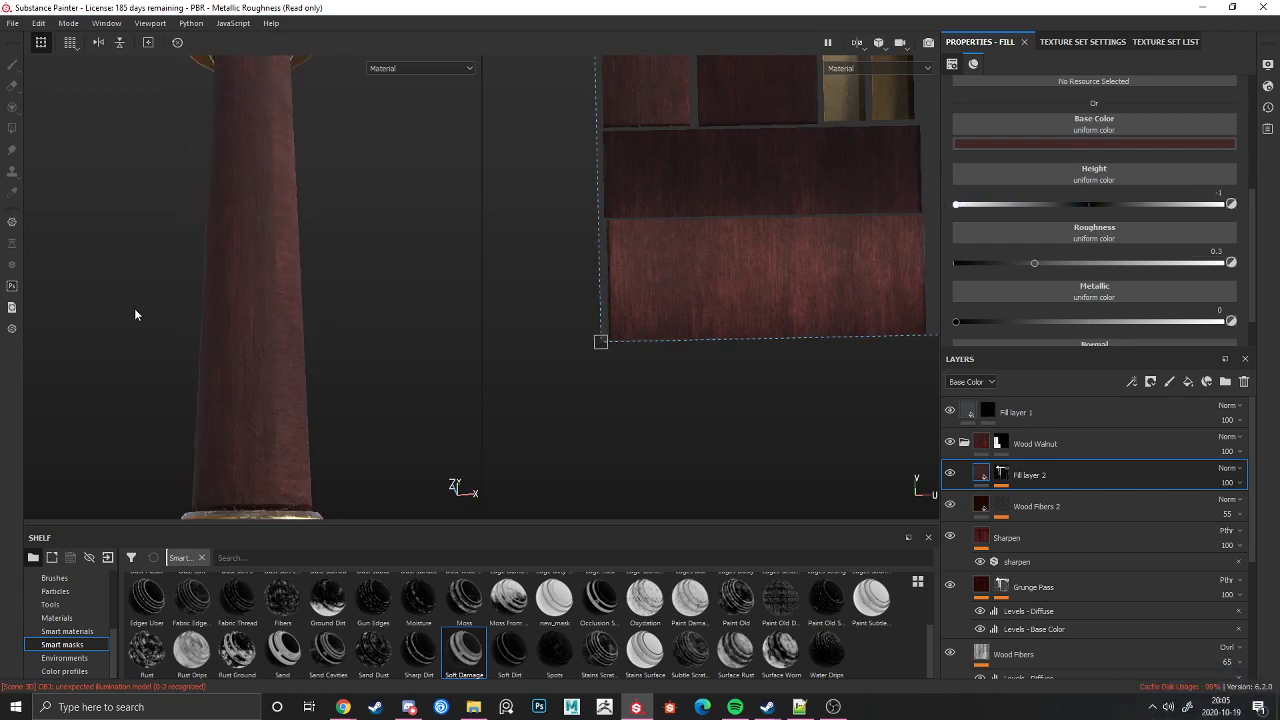
left_click_drag(134, 308, 152, 394, "alt")
scroll(236, 448, "up", 4)
middle_click_drag(210, 372, 302, 270, "alt")
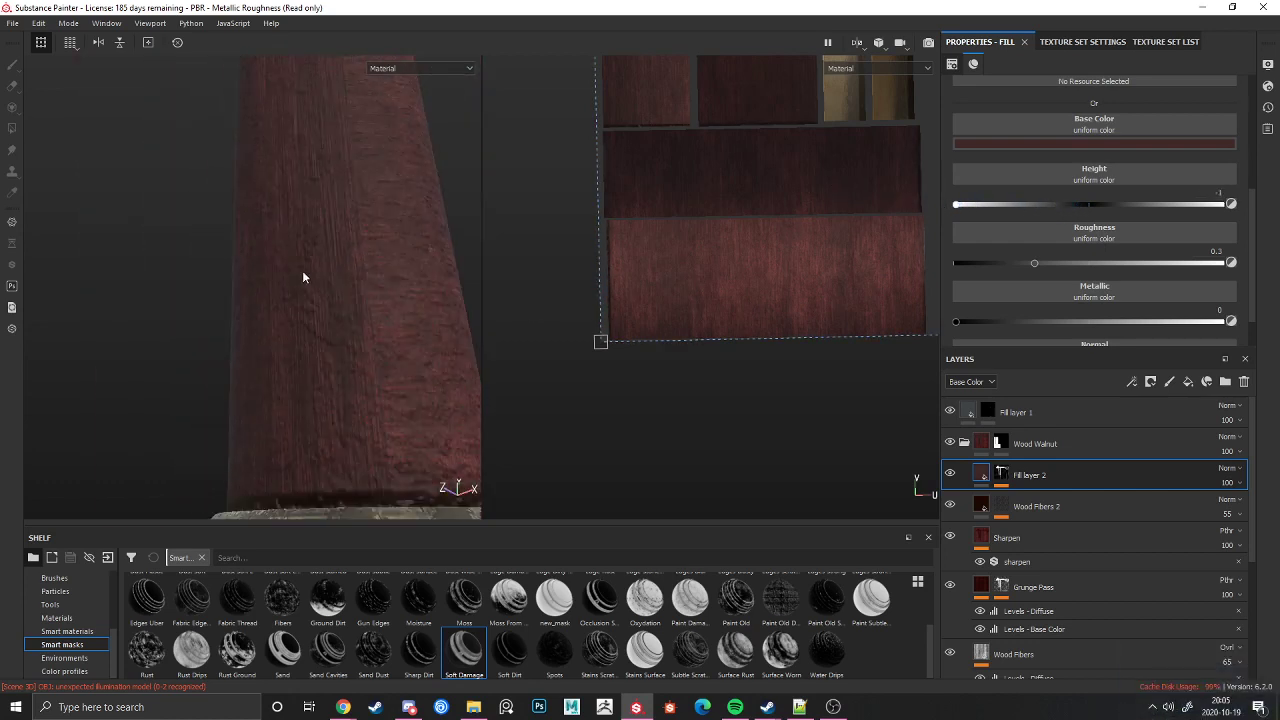
scroll(302, 270, "down", 4)
left_click_drag(302, 270, 214, 365, "alt")
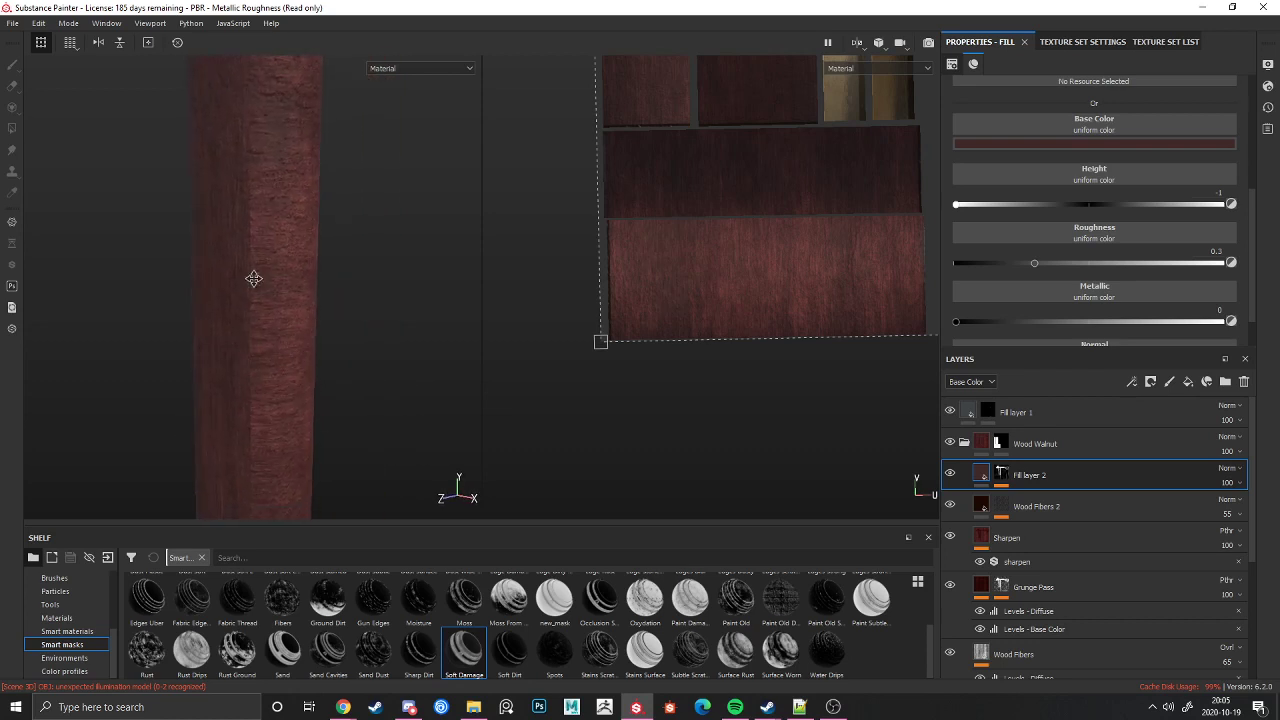
middle_click_drag(254, 279, 244, 350, "alt")
Step: Set Fill layer 2's roughness to 1 and check the effect along the wooden handle
left_click_drag(1085, 262, 1220, 262)
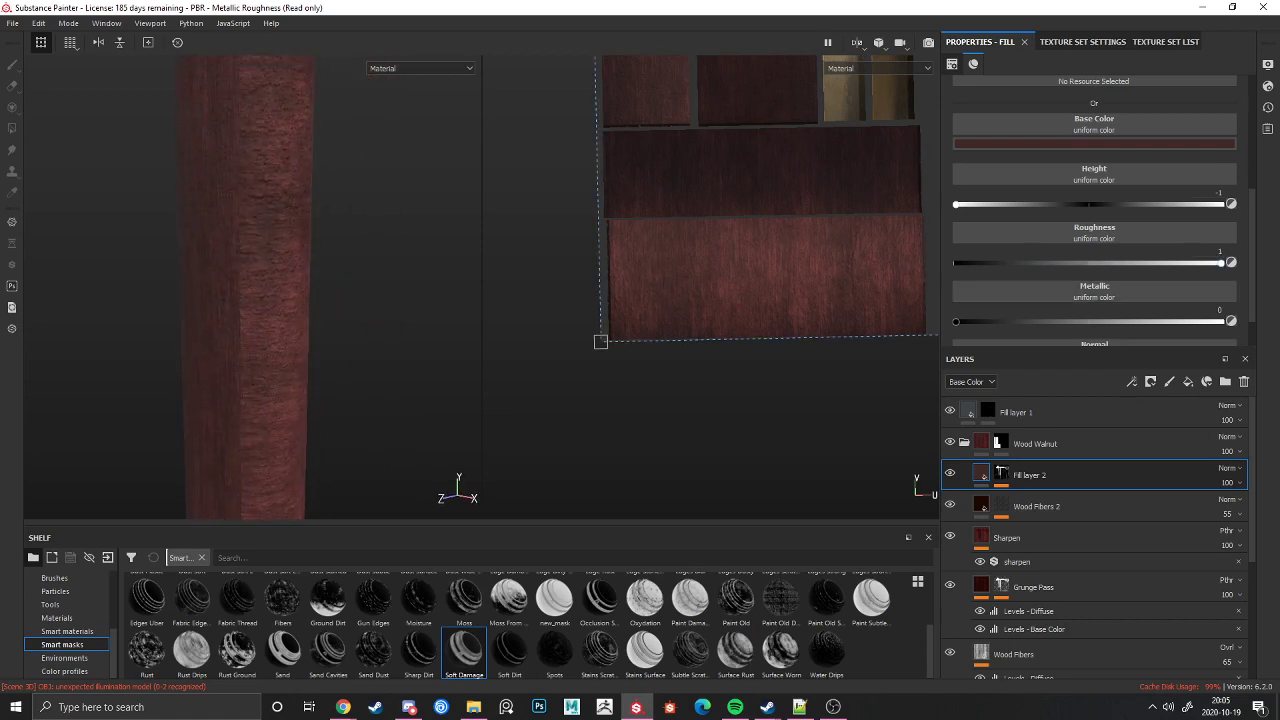
left_click_drag(111, 262, 227, 310, "alt")
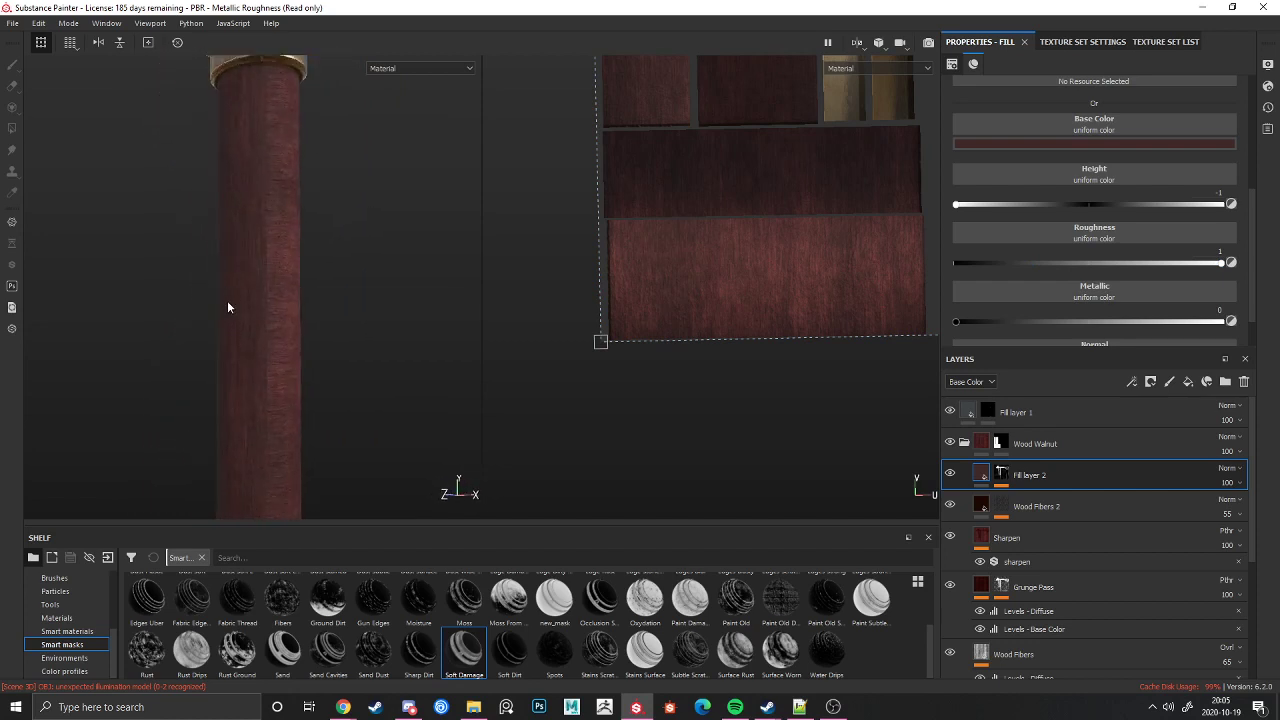
scroll(227, 300, "down", 3)
scroll(238, 315, "up", 5)
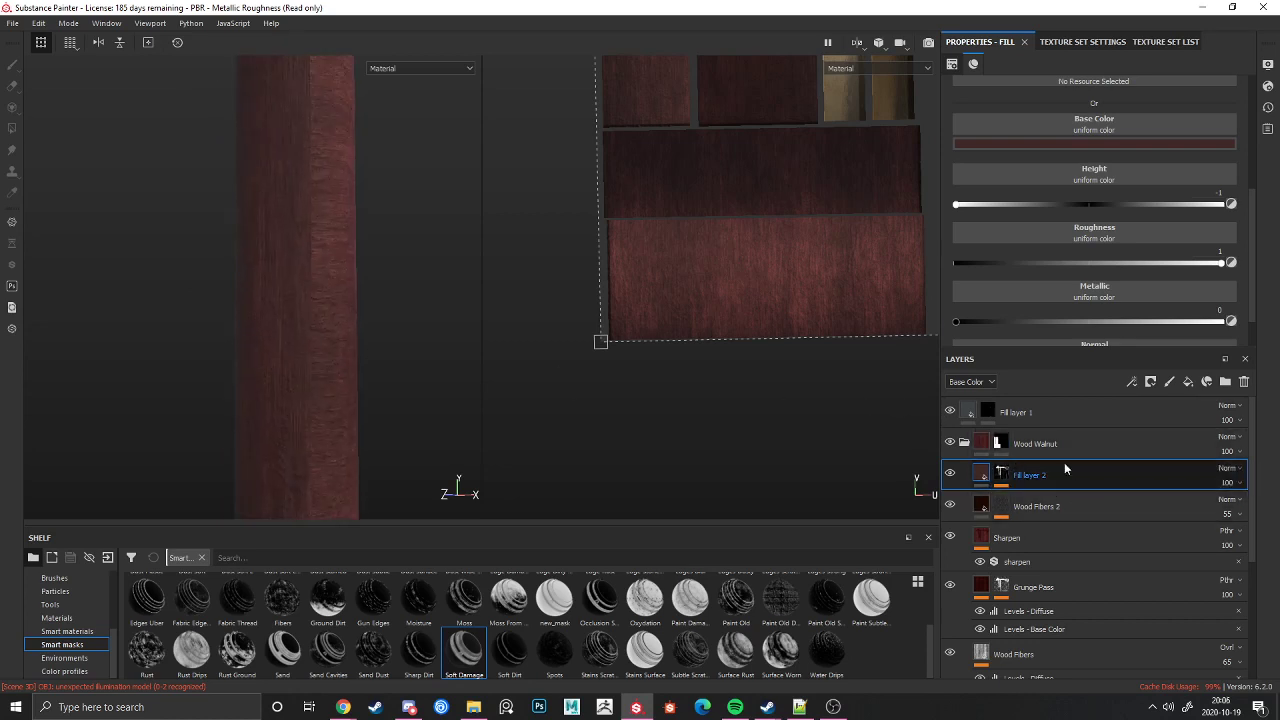
Step: Replace the soft damage Fill layer 2 with a new black-masked fill layer at the top of the layer stack, above Fill layer 1
key("Delete")
left_click(1038, 408)
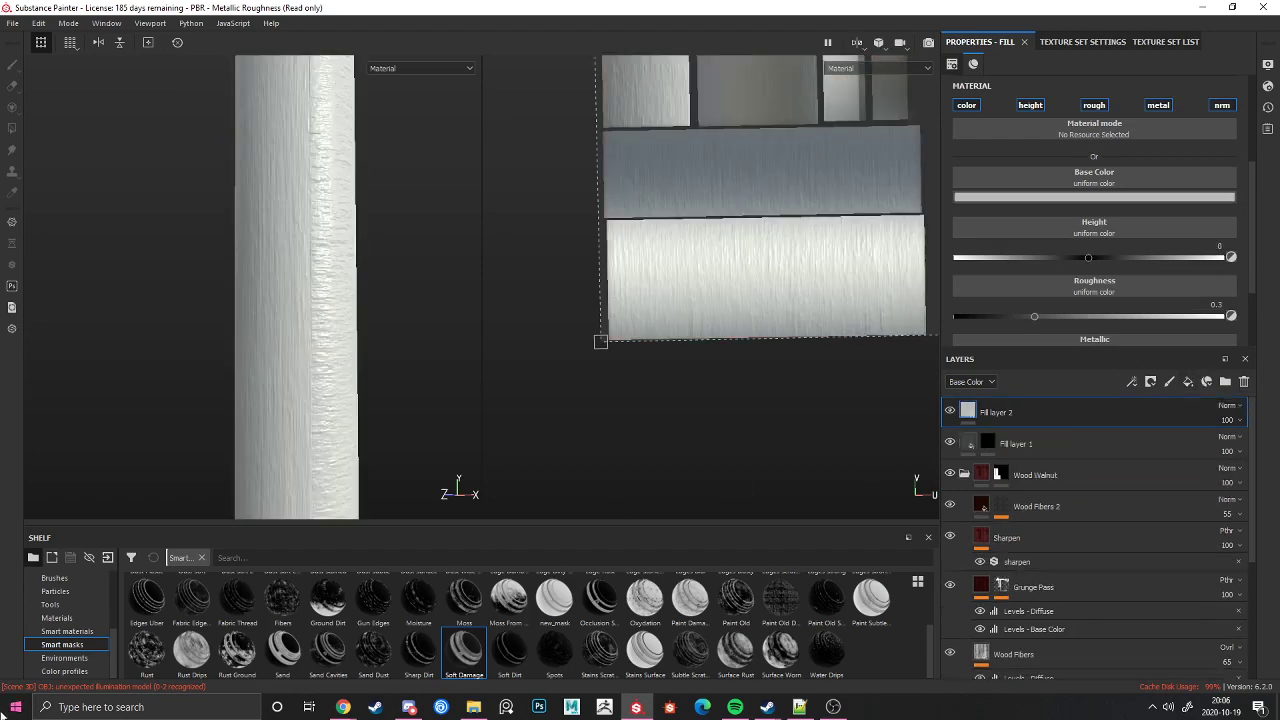
right_click(1024, 408)
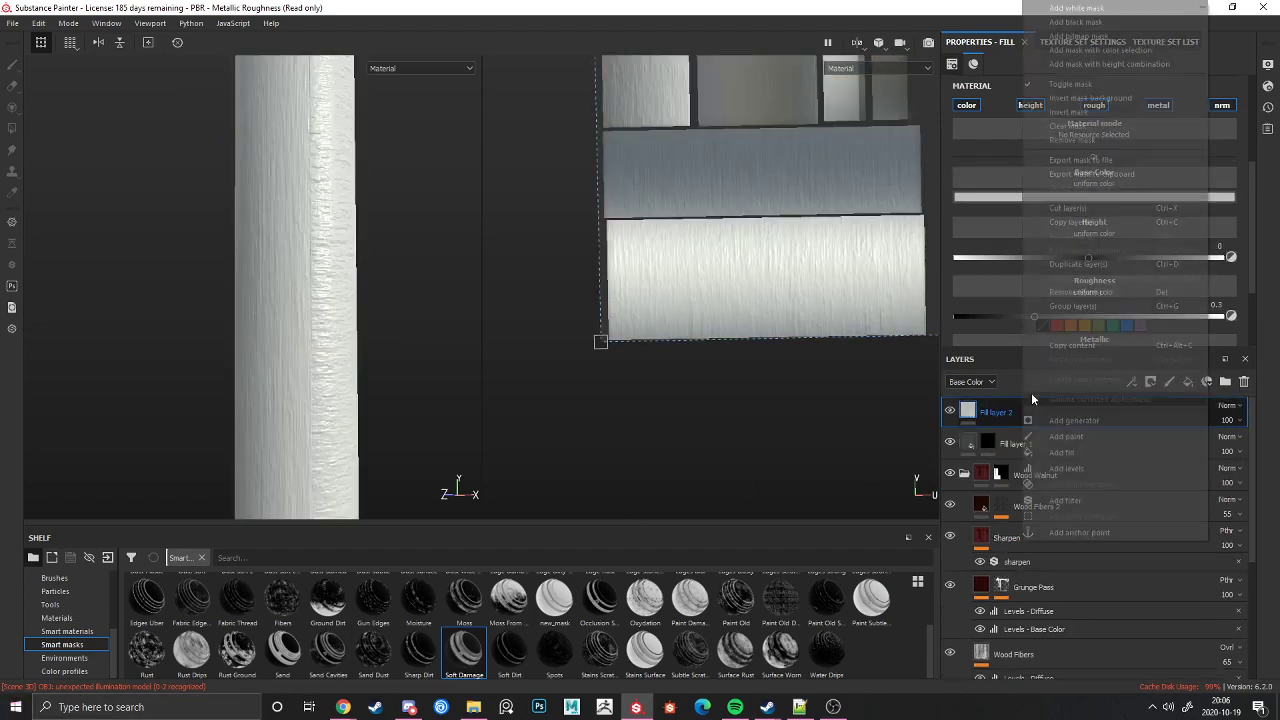
left_click(1093, 22)
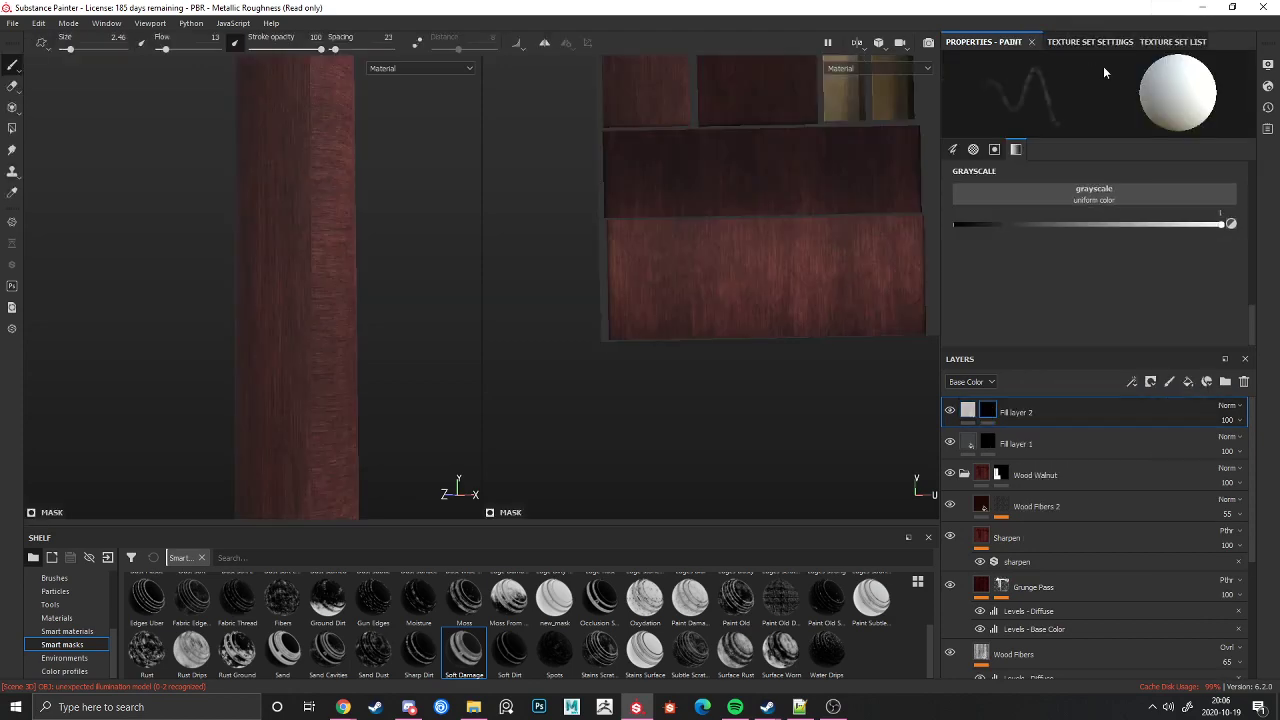
Step: Give the new fill layer a dark red base color sampled from the wooden handle and a height of -0.6247
left_click(970, 411)
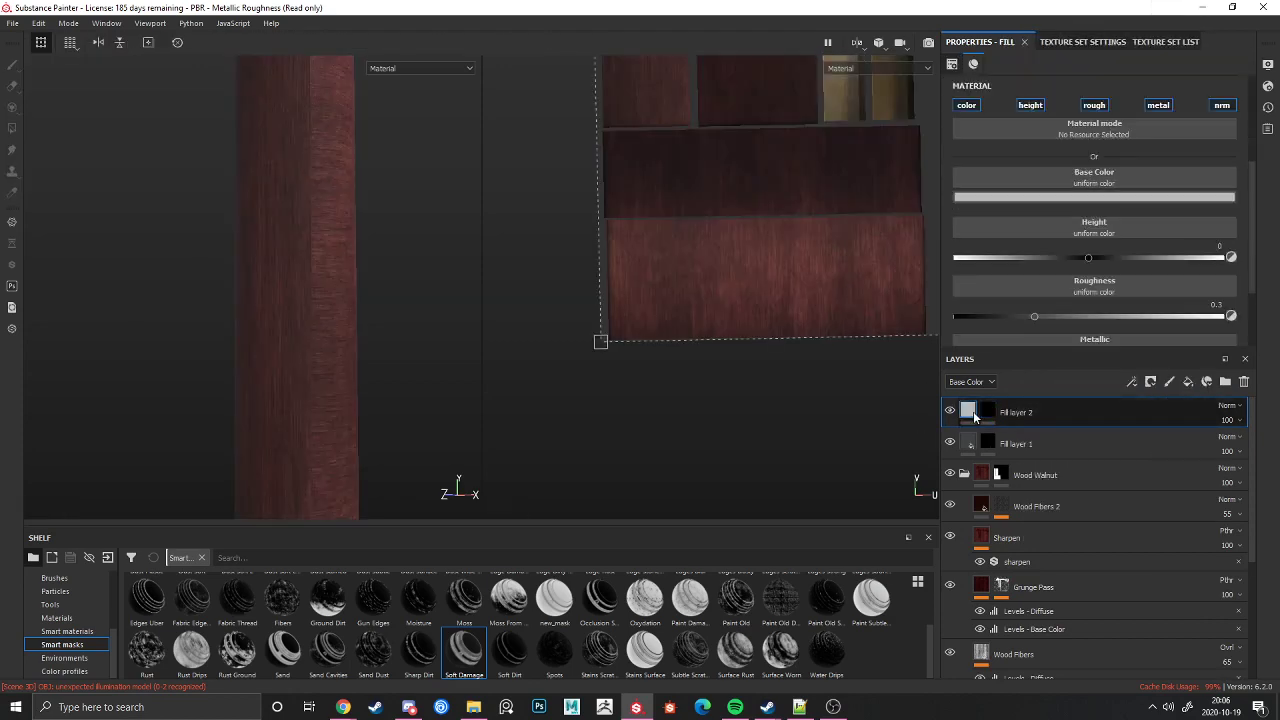
left_click(1129, 198)
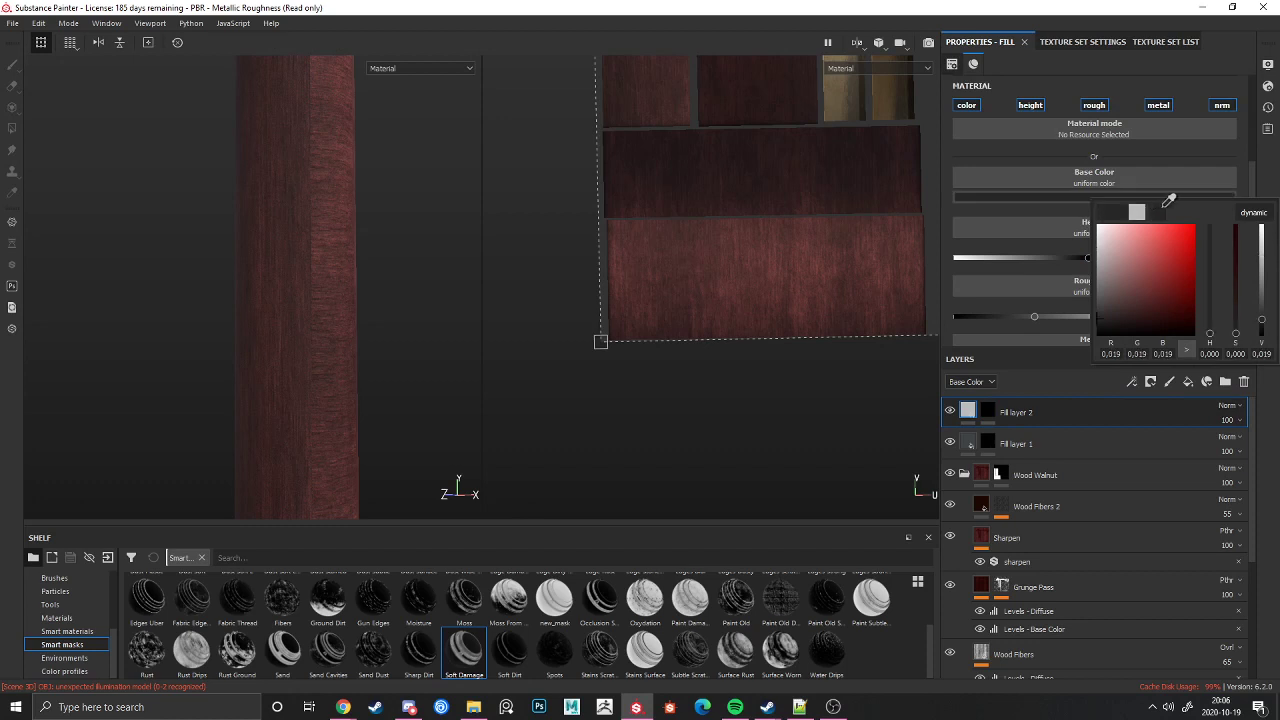
left_click(290, 282)
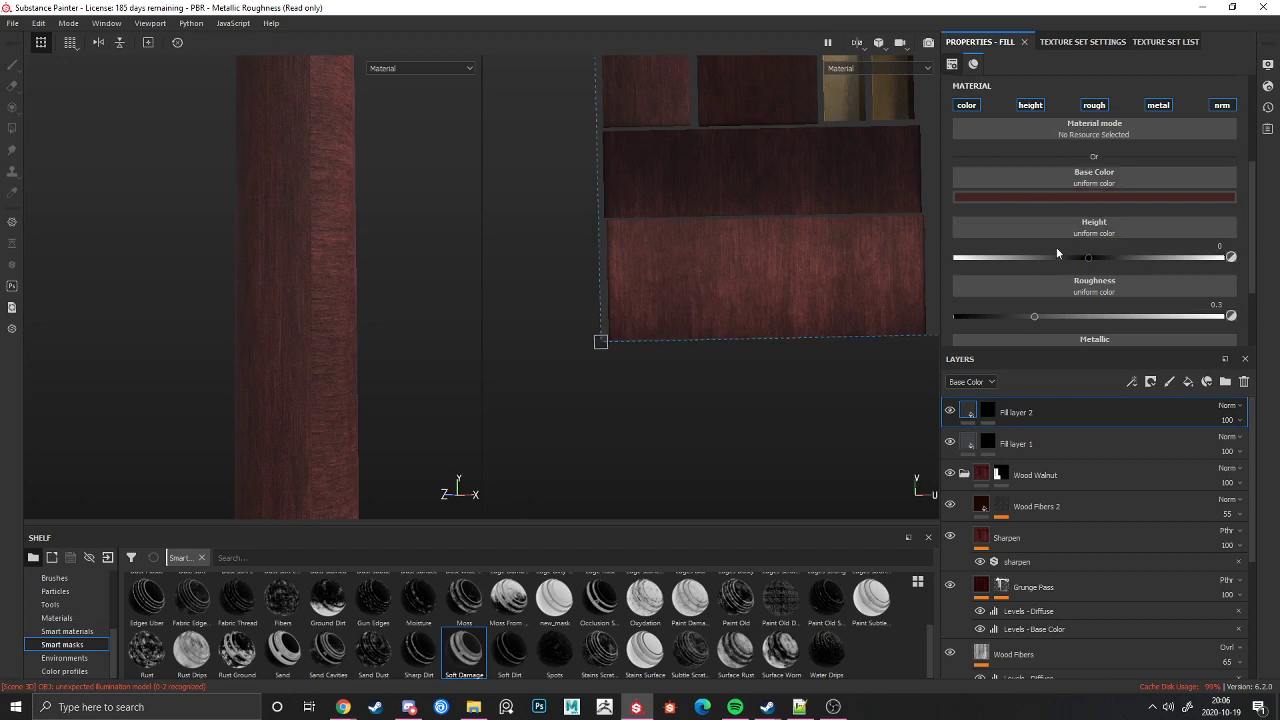
left_click_drag(1056, 255, 1004, 266)
Step: Paint a patch of damage into Fill layer 2's mask on the wooden handle with the Cement 1 brush
left_click(989, 411)
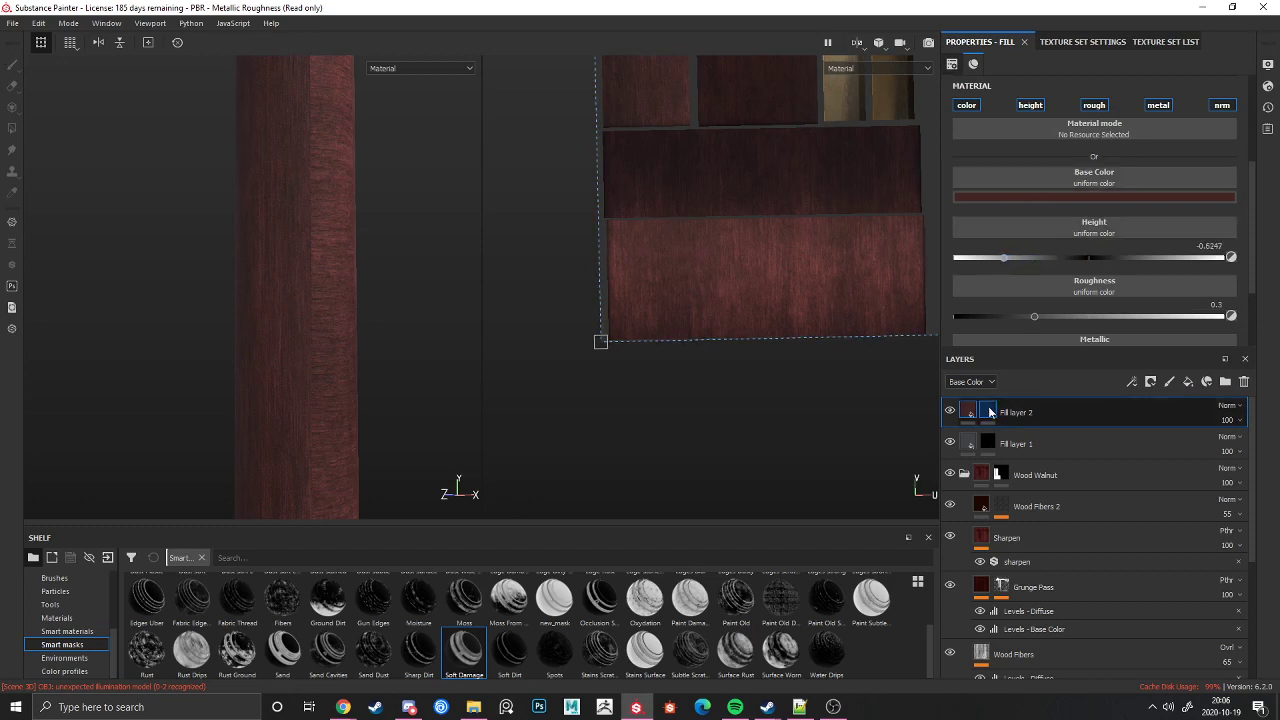
key("1")
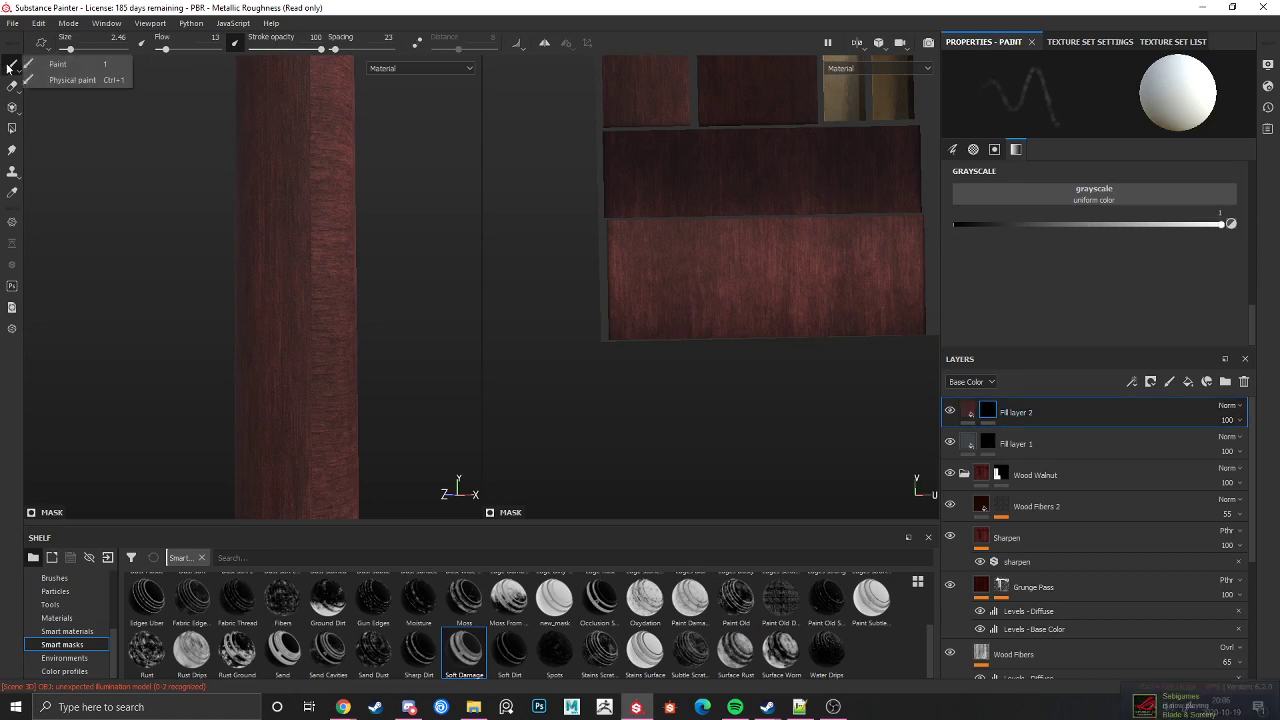
right_click(200, 387)
left_click(52, 604)
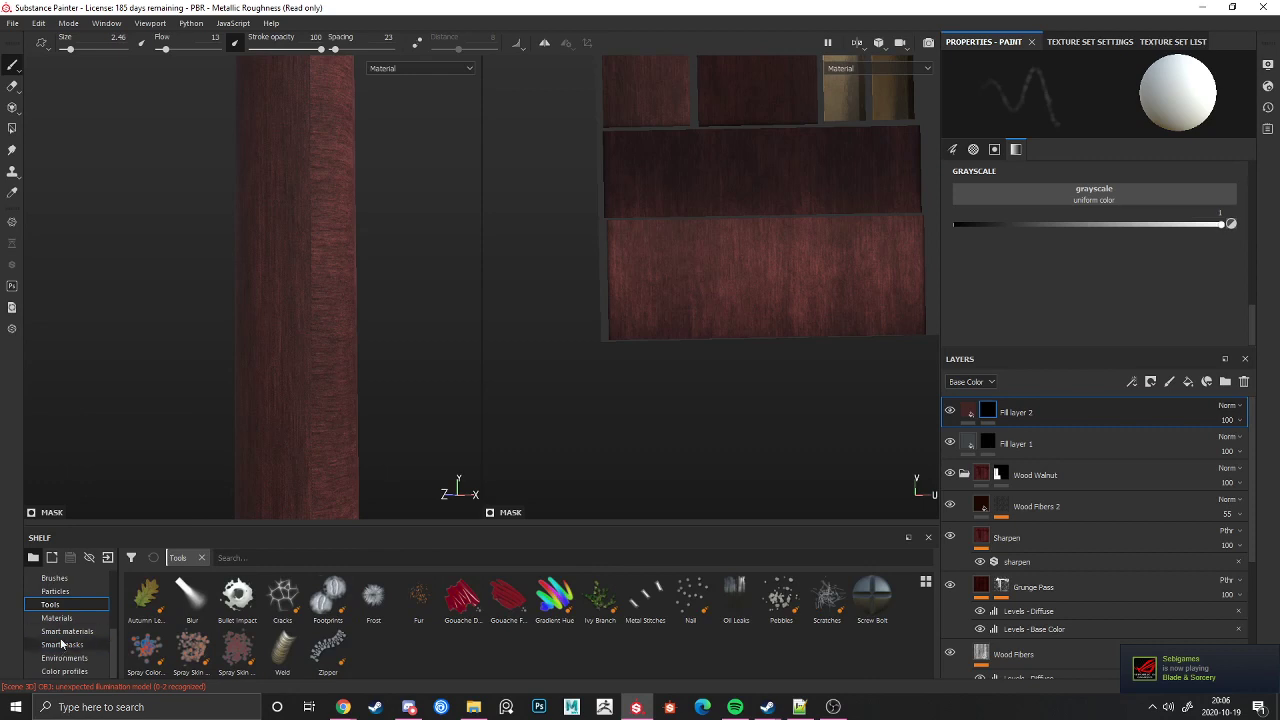
scroll(70, 623, "up", 1)
left_click(55, 604)
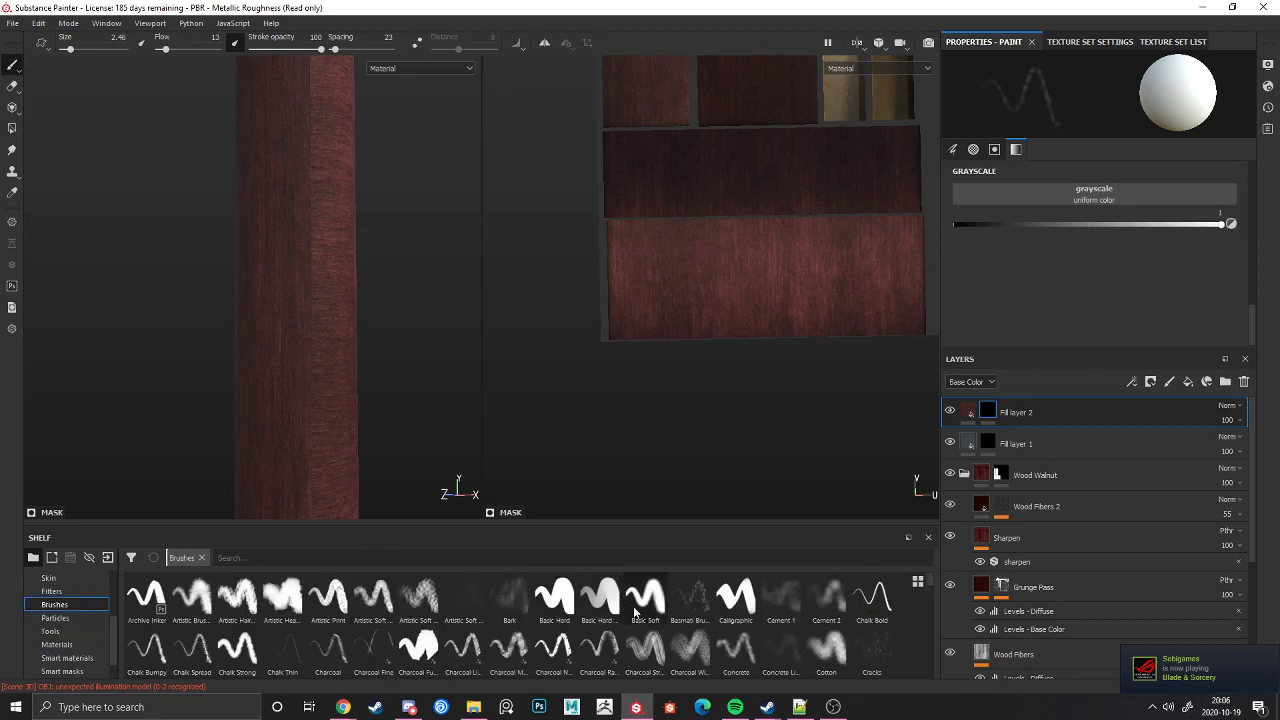
scroll(405, 641, "up", 2)
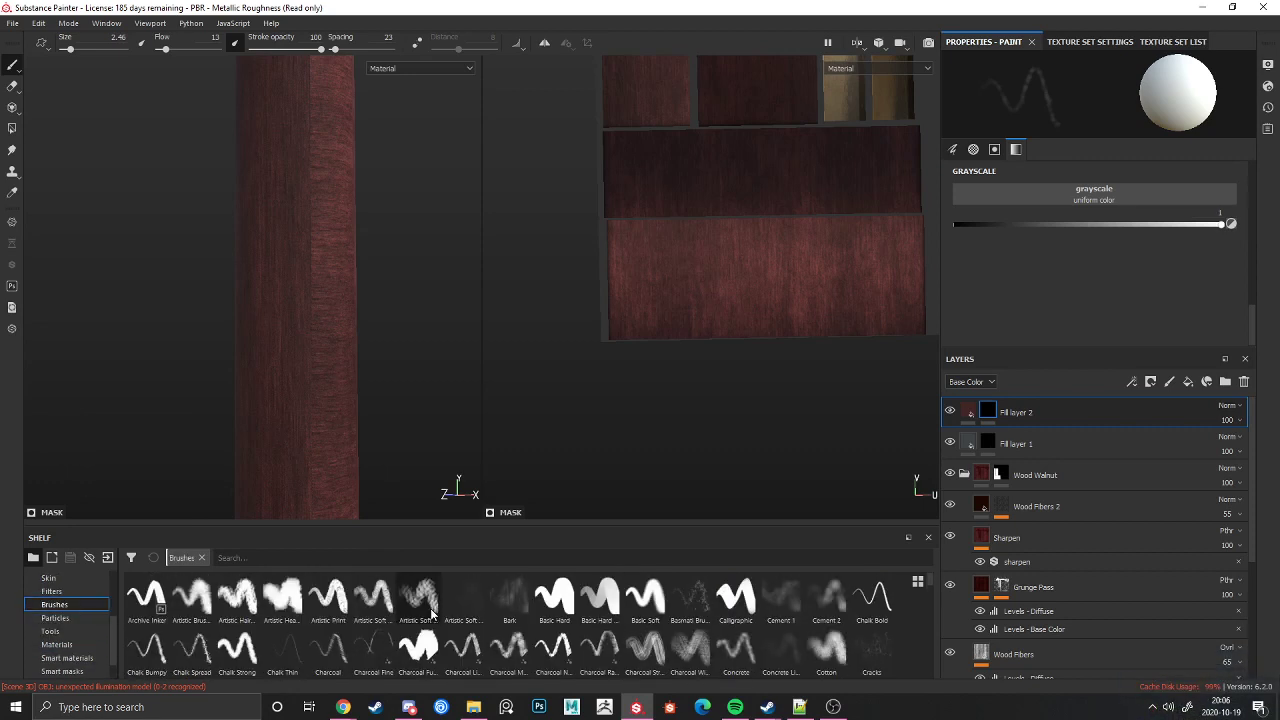
left_click(781, 597)
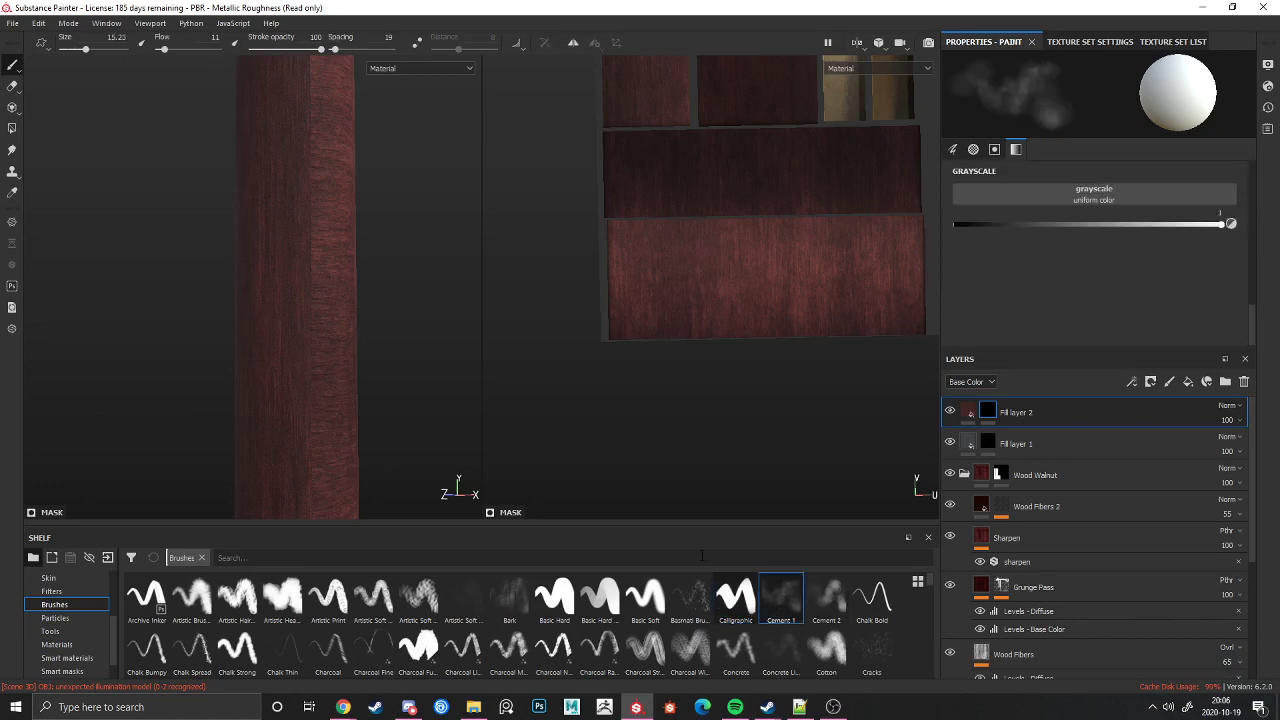
mouse_move(336, 345)
left_mouse_down()
mouse_move(338, 428)
mouse_move(340, 405)
left_mouse_up()
mouse_move(345, 358)
left_mouse_down()
mouse_move(349, 344)
mouse_move(345, 355)
left_mouse_up()
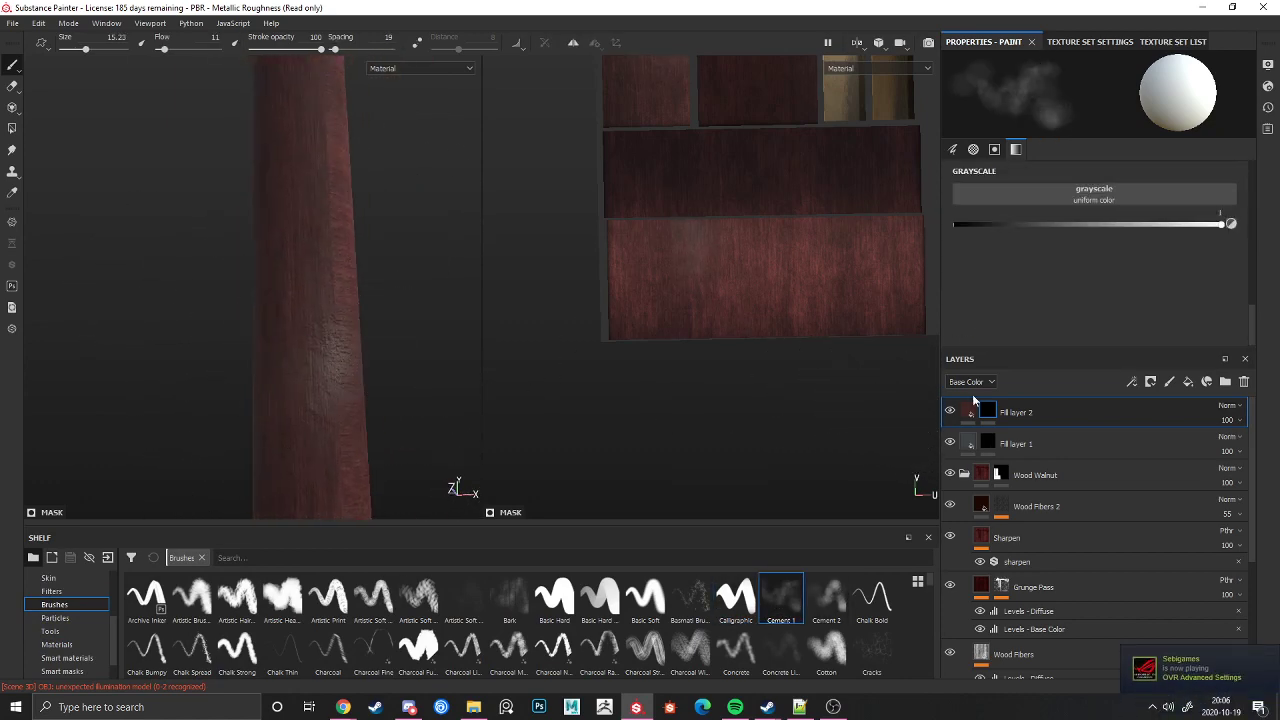
Step: Set Fill layer 2's roughness to 0.8123 and its height to -1
left_click(968, 411)
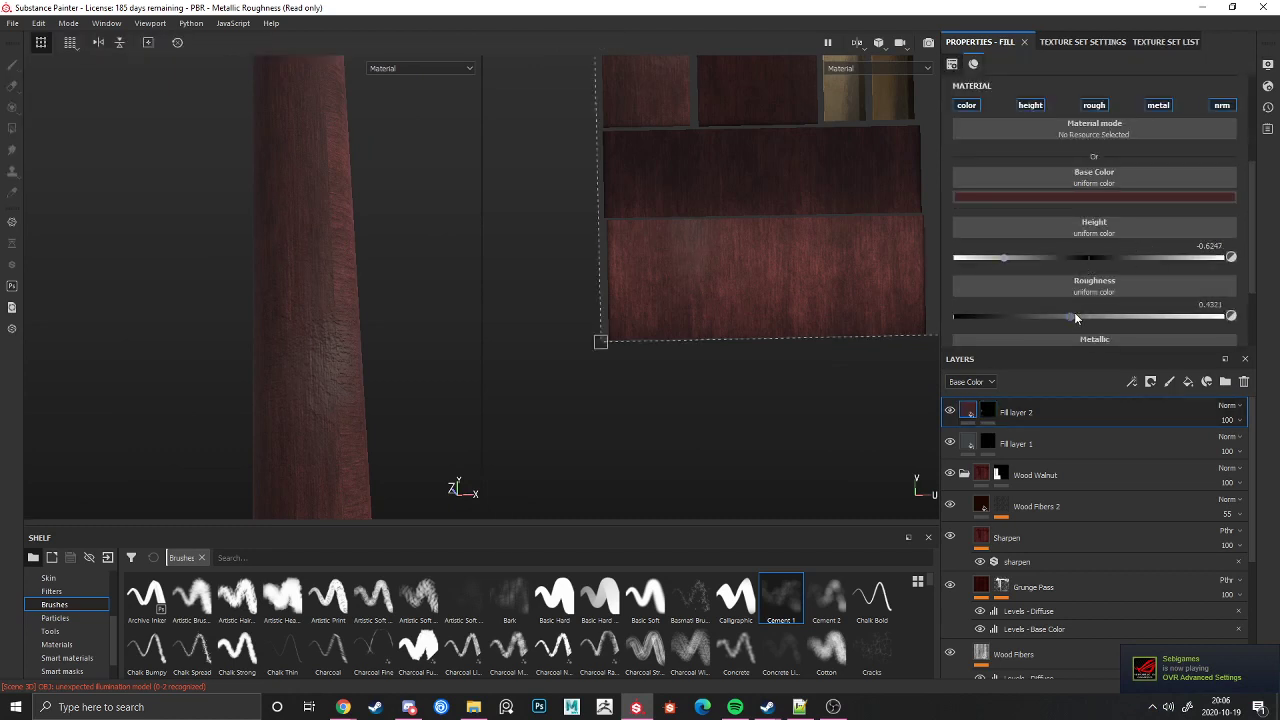
left_click_drag(1075, 317, 1220, 315)
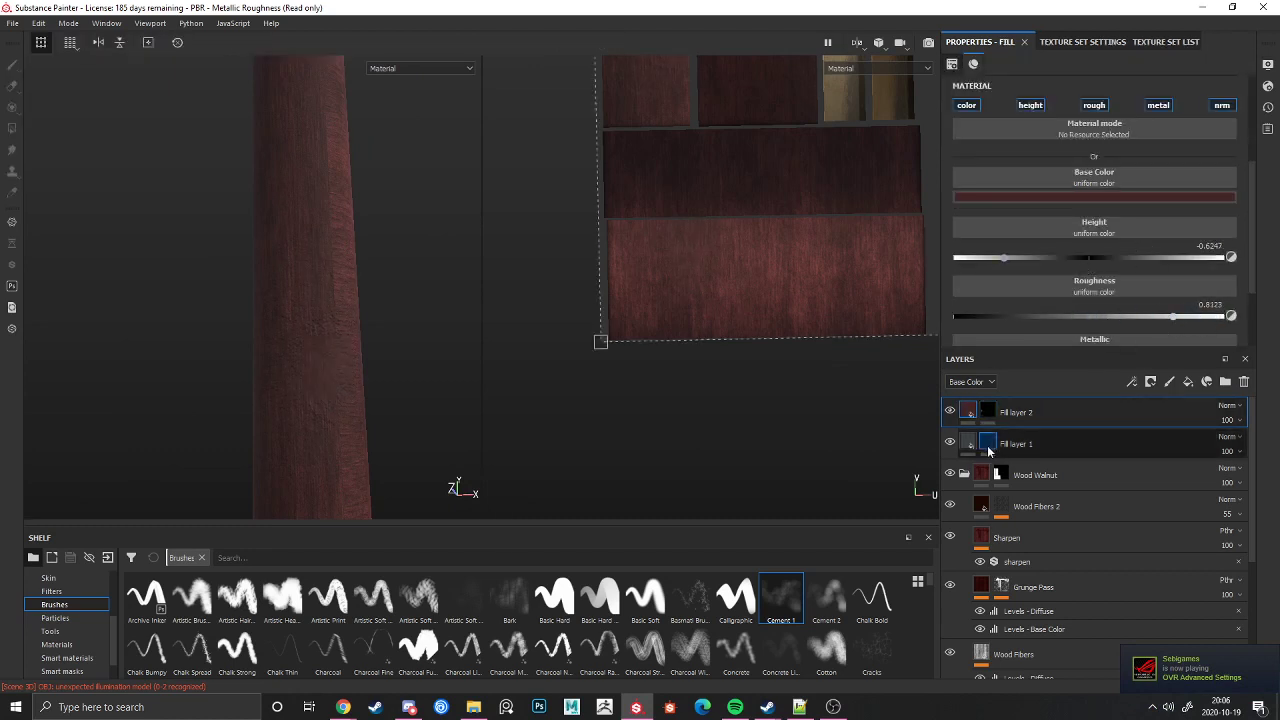
left_click(988, 411)
left_click(968, 408)
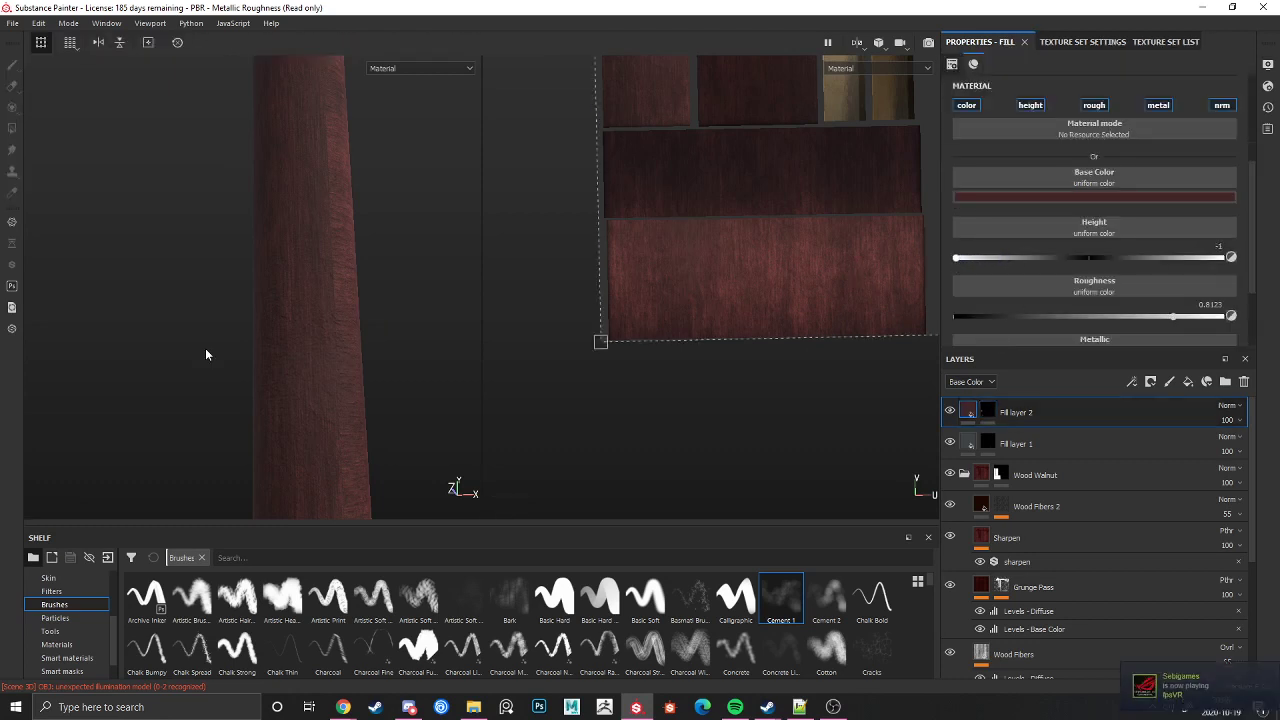
left_click_drag(206, 354, 549, 387, "alt")
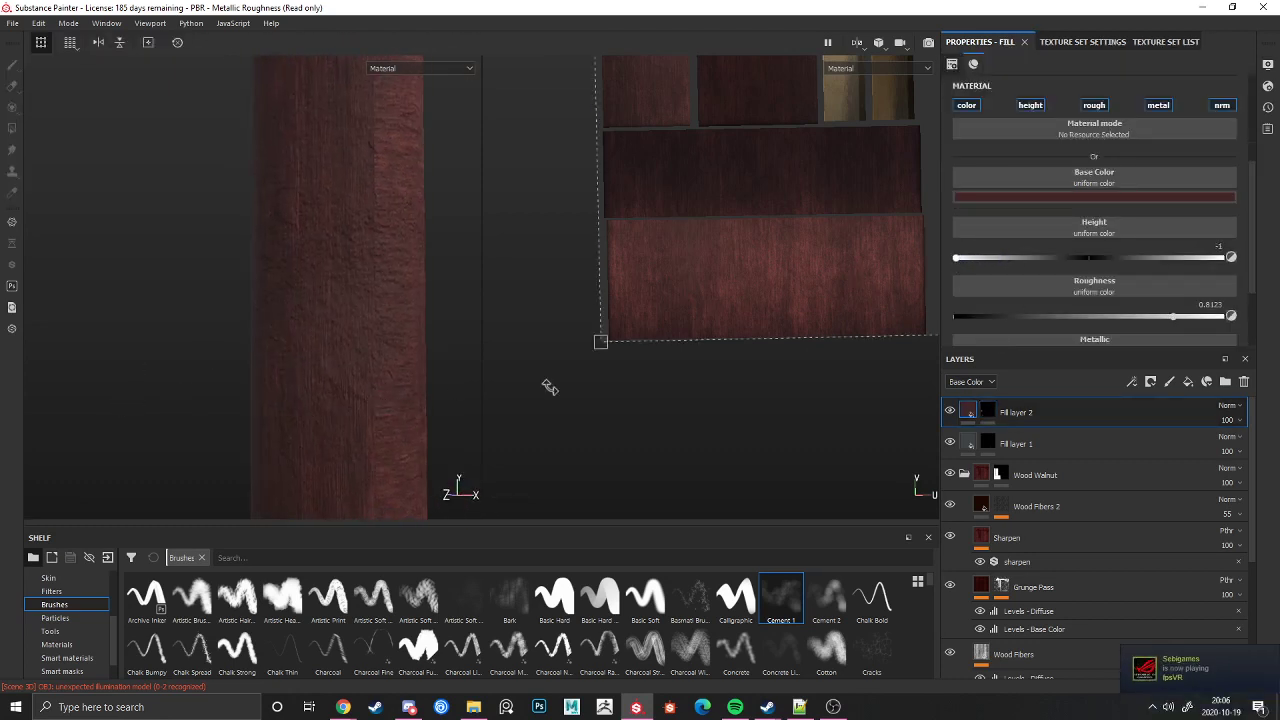
Step: Paint damage around the handle in Fill layer 2's mask using the Cement 2 brush with flow 24
left_click(988, 411)
right_click(366, 215)
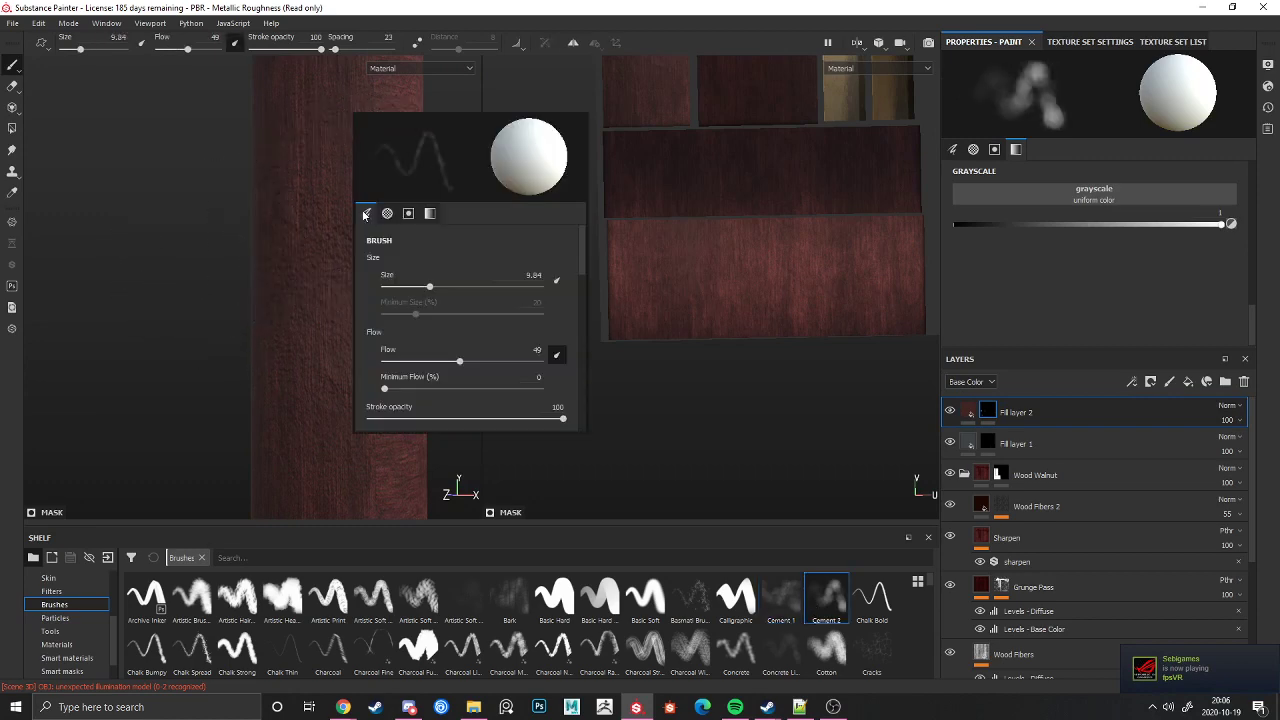
left_click(421, 359)
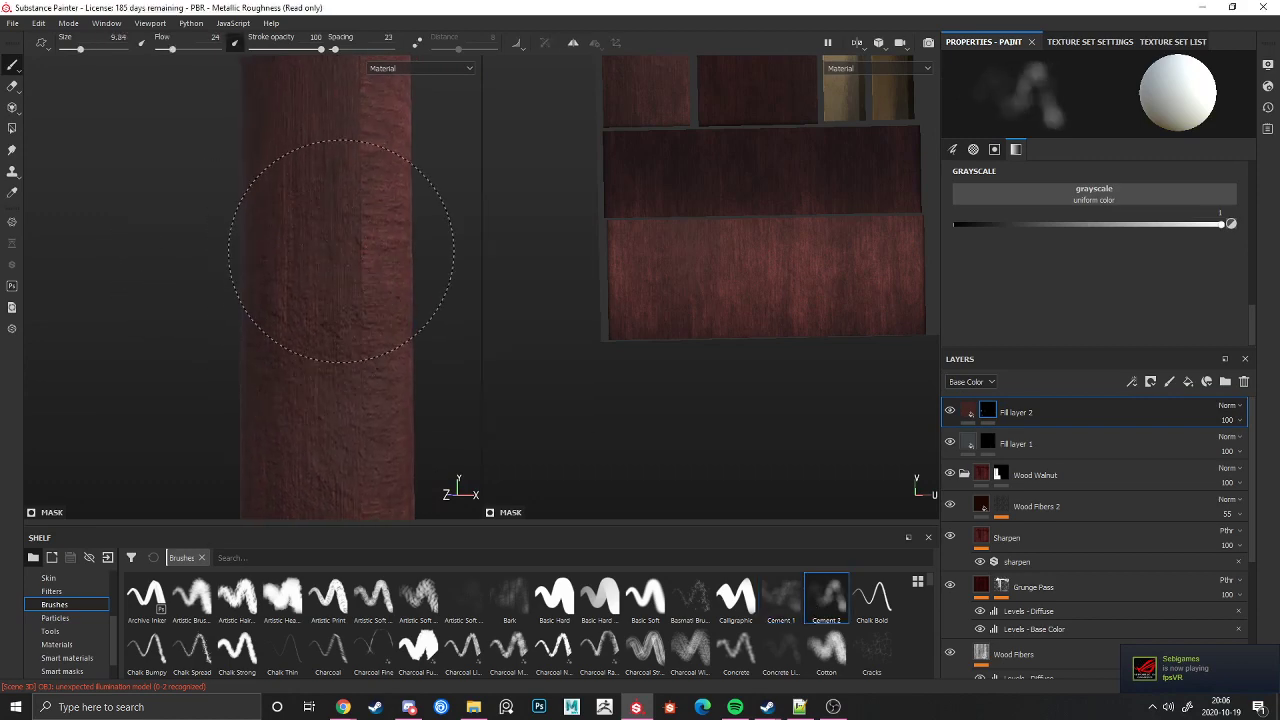
left_click_drag(366, 290, 314, 186, "alt")
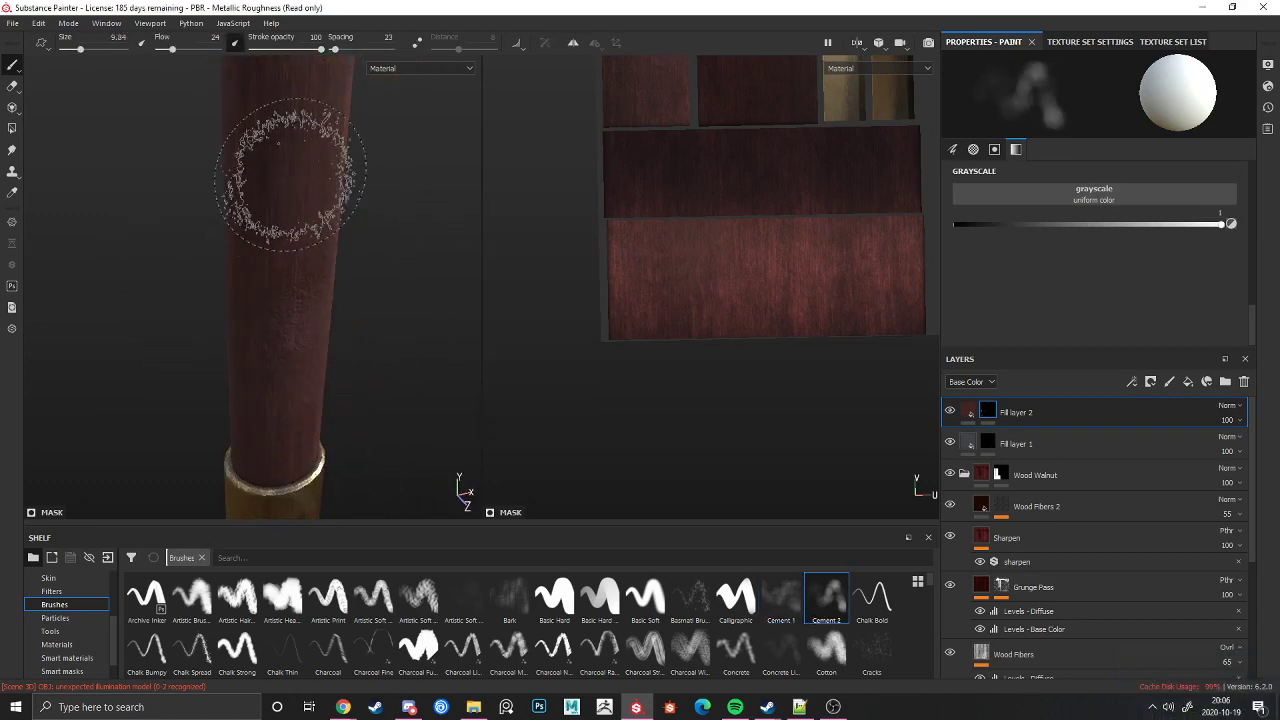
mouse_move(277, 286)
left_mouse_down("alt")
mouse_move(171, 243)
mouse_move(243, 386)
left_mouse_up("alt")
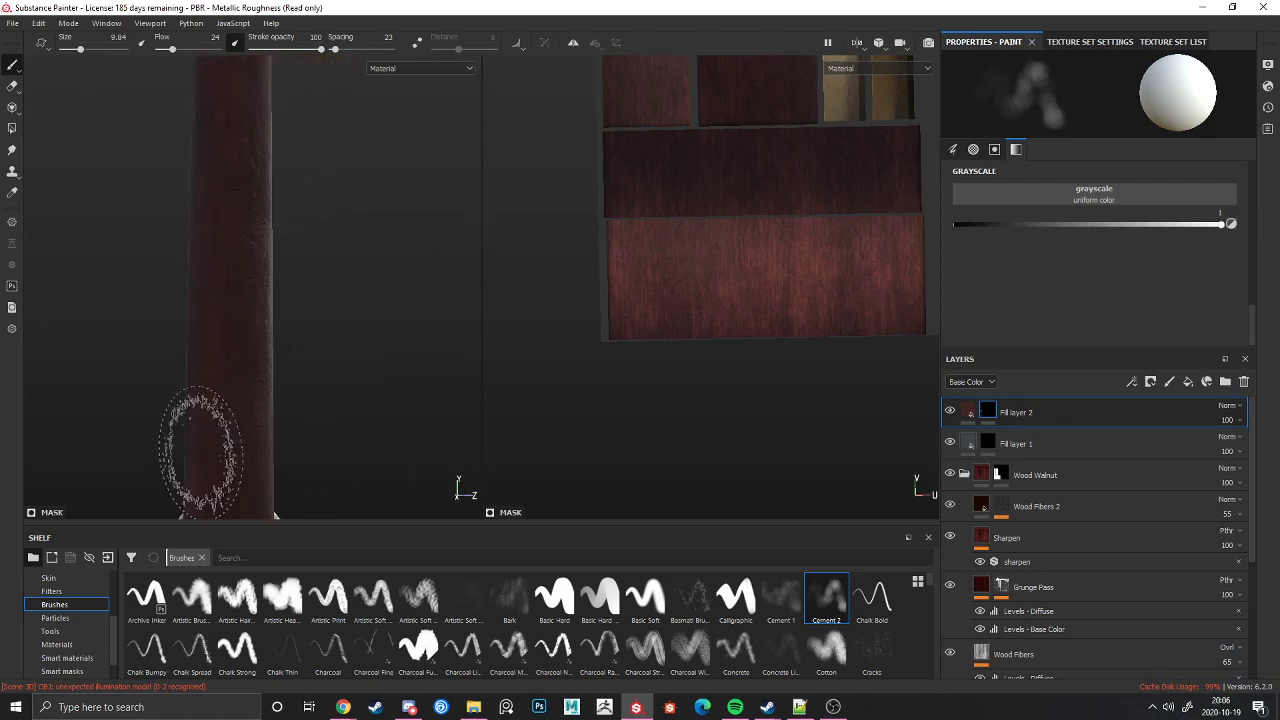
left_click_drag(200, 443, 102, 308, "alt")
mouse_move(110, 500)
left_mouse_down("alt")
mouse_move(314, 357)
mouse_move(420, 500)
left_mouse_up("alt")
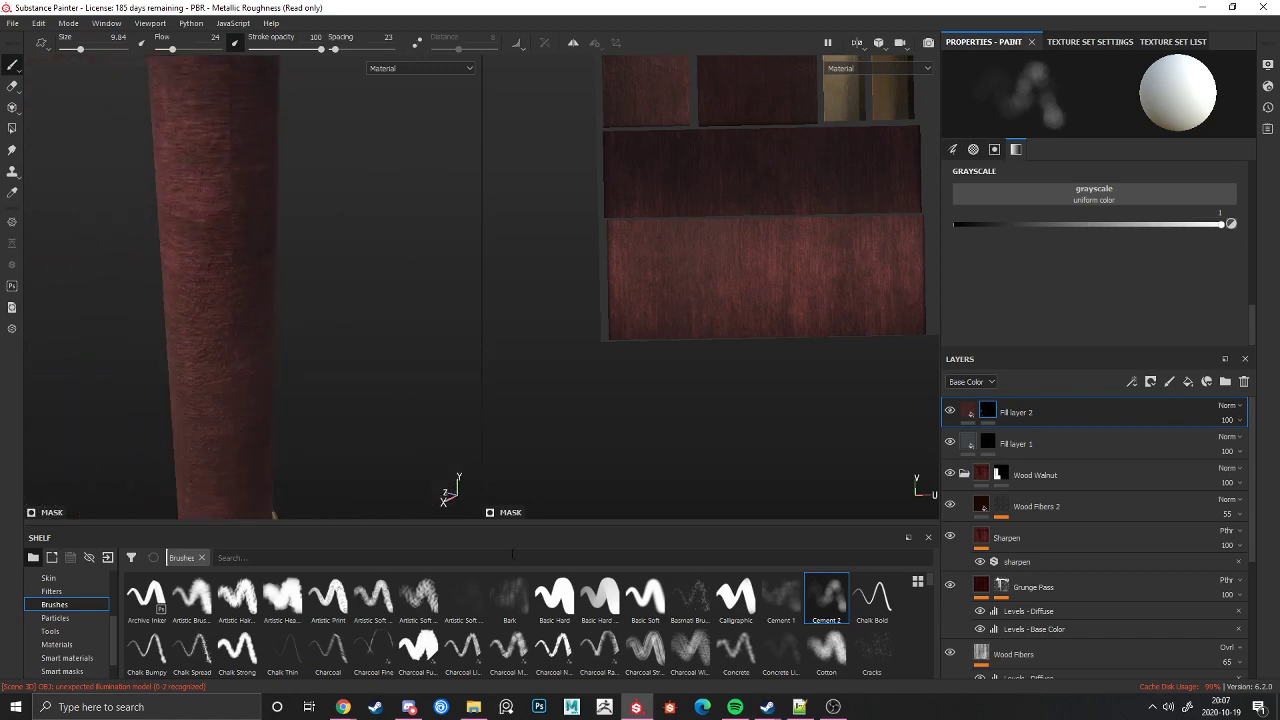
Step: Paint coarse surface damage over the wooden handle in Fill layer 2's mask using the Concrete brush at size 28.8
left_click(736, 650)
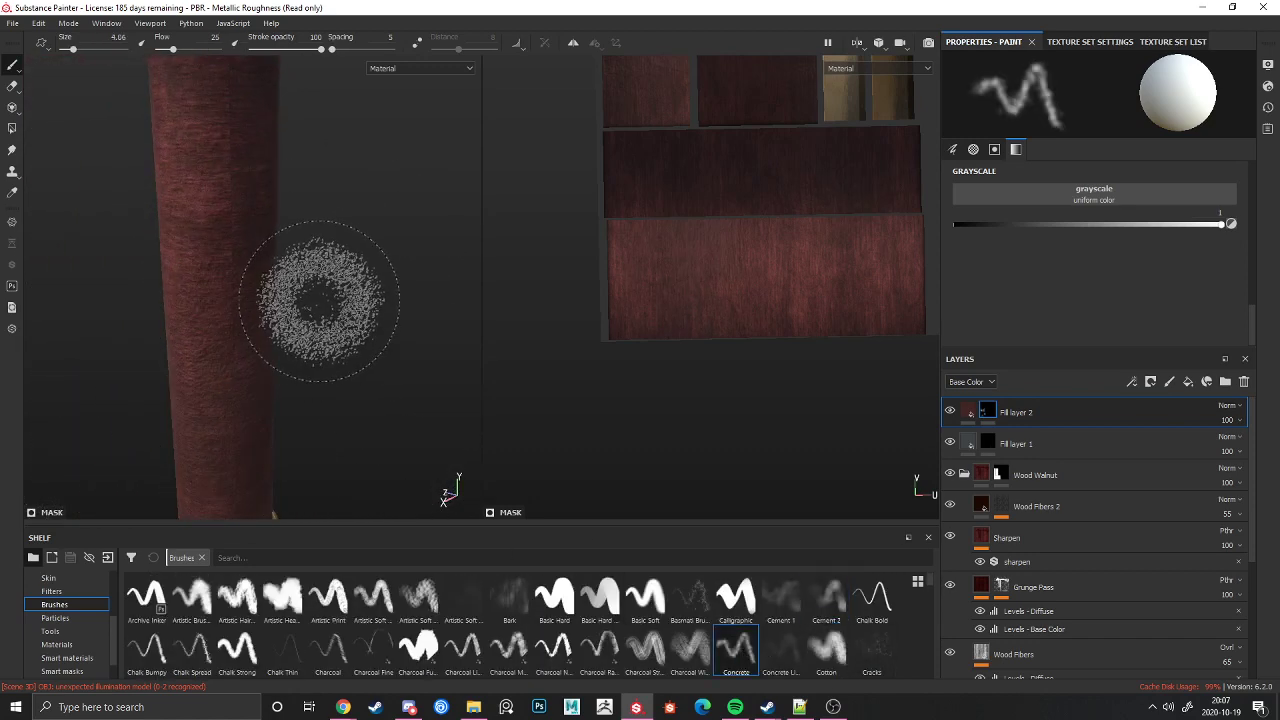
left_click_drag(204, 347, 164, 268, "alt")
right_click_drag(262, 390, 156, 362, "alt")
left_click_drag(156, 362, 369, 389, "alt")
middle_click_drag(214, 394, 240, 366, "alt")
right_click_drag(240, 366, 350, 430, "alt")
right_click(358, 438)
left_click_drag(271, 462, 323, 462)
left_click(155, 405)
left_click(210, 345)
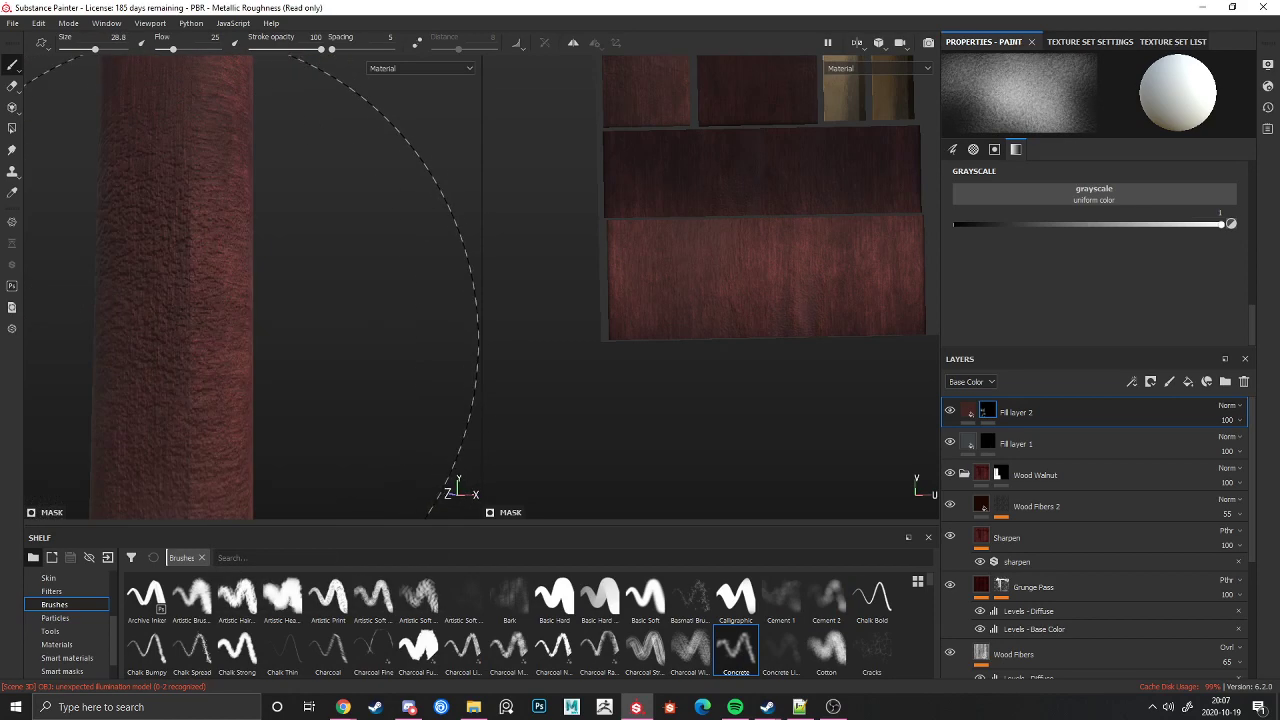
right_click_drag(212, 345, 264, 372, "alt")
left_click_drag(264, 372, 144, 353, "alt")
right_click_drag(144, 353, 244, 332, "alt")
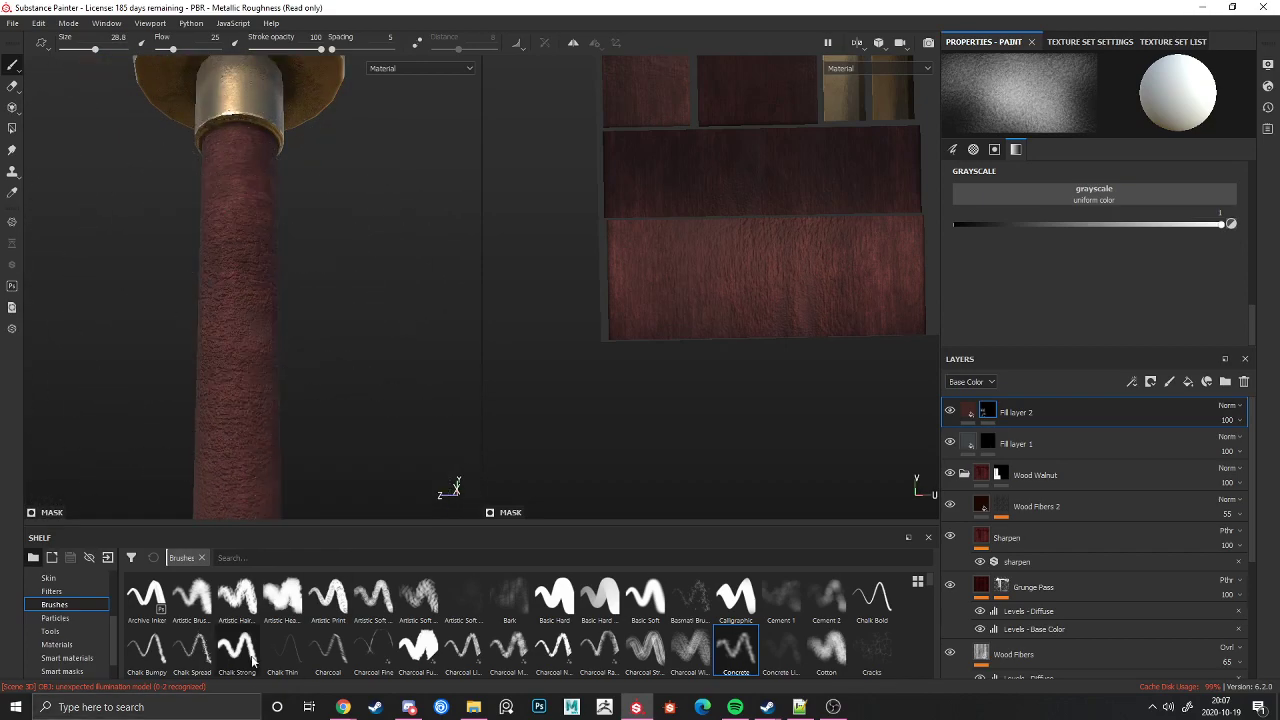
Step: Paint dirt-shaped dents on the wooden handle just below the brass collar using the Dirt 2 brush at size 12.17
scroll(200, 628, "down", 2)
left_click(283, 595)
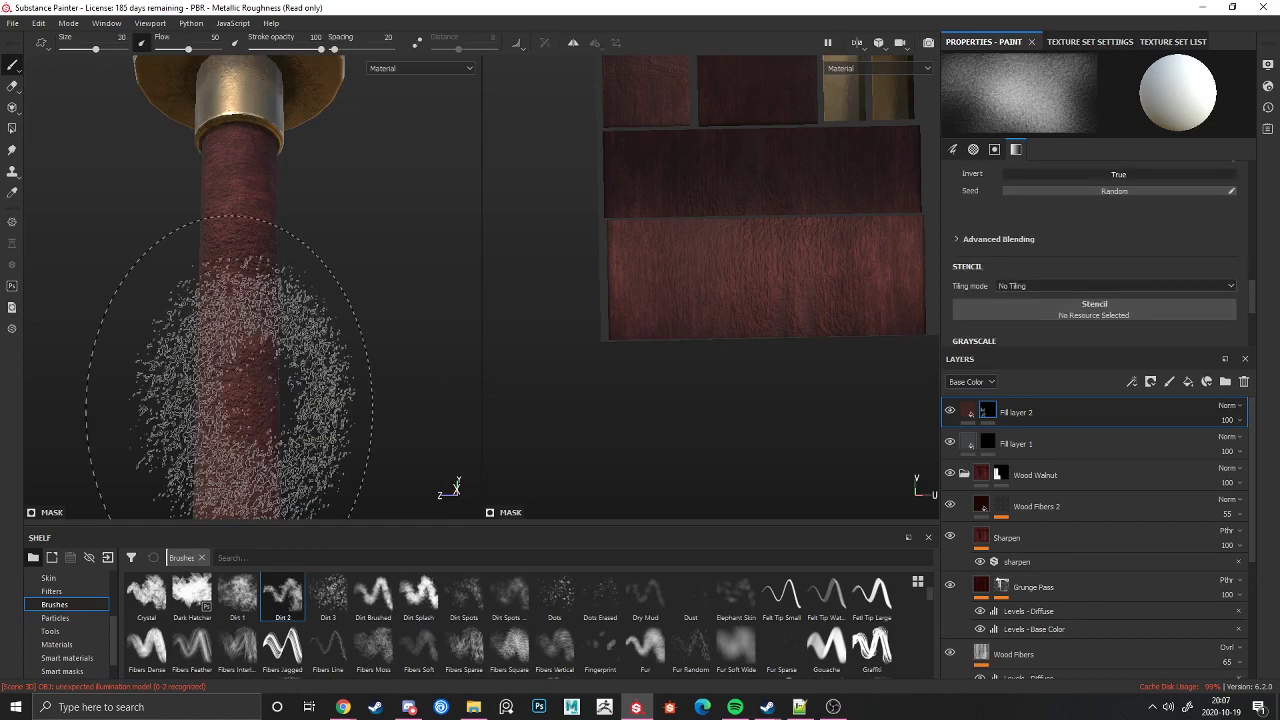
right_click(322, 294)
left_click(312, 287)
right_click_drag(117, 206, 240, 183, "alt")
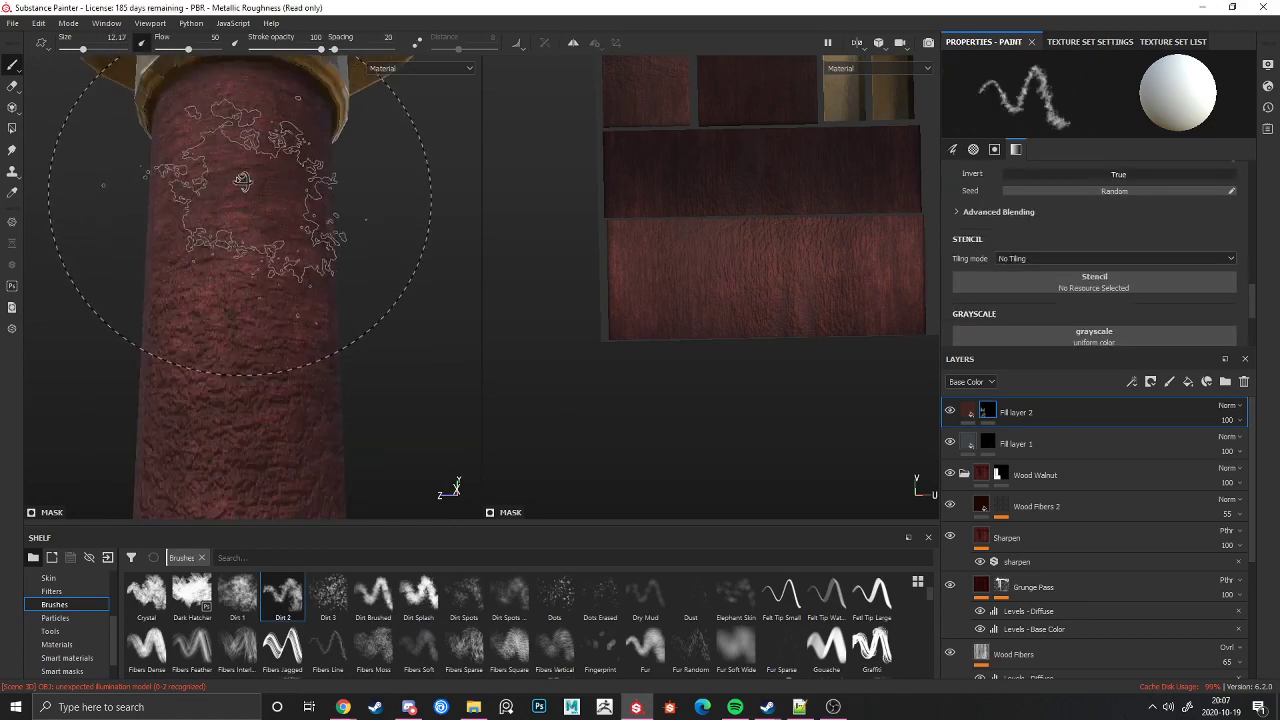
left_click_drag(240, 183, 250, 200, "alt")
left_click(254, 175)
right_click_drag(205, 182, 97, 356, "alt")
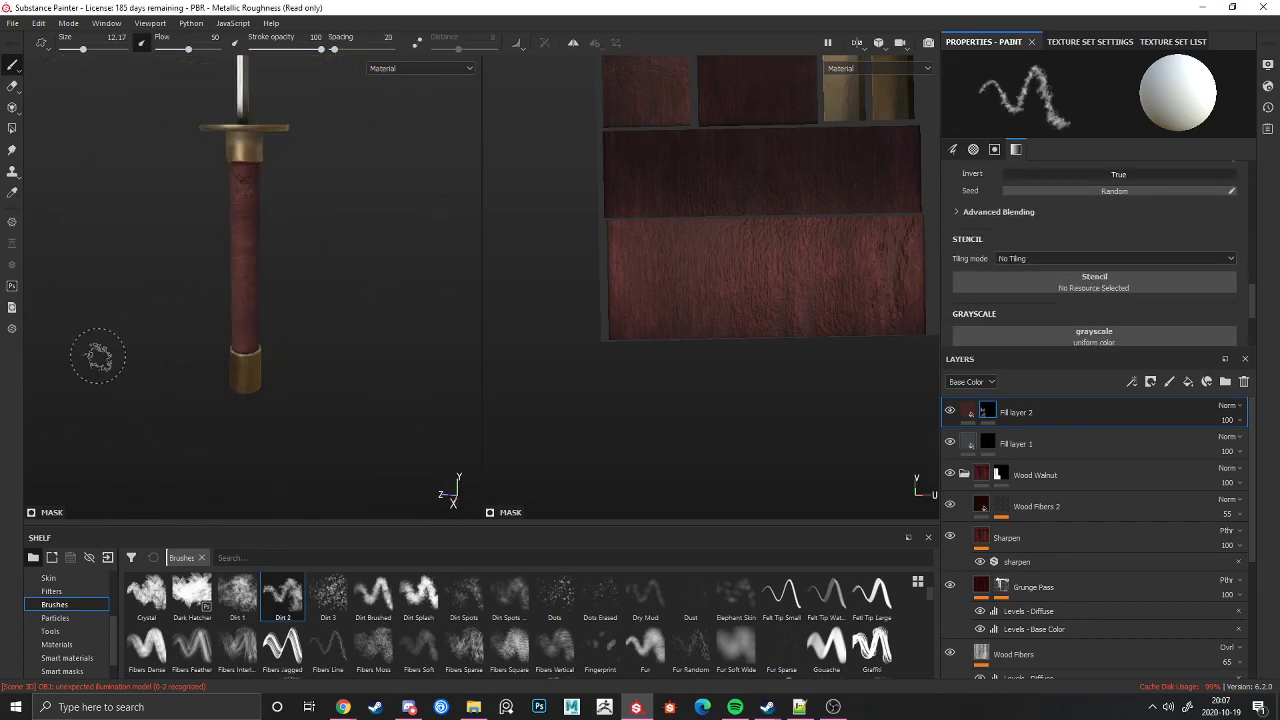
left_click_drag(97, 356, 300, 335, "alt")
scroll(212, 146, "up", 4)
scroll(210, 144, "up", 4)
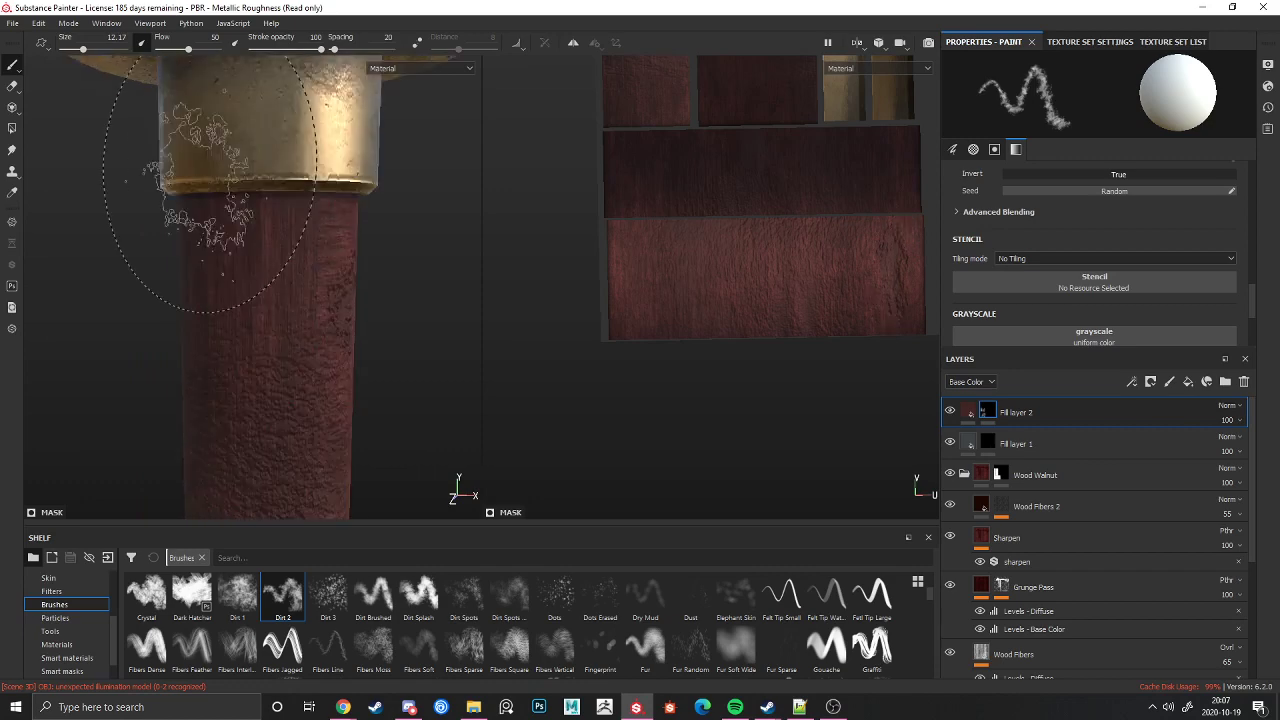
Step: Reduce the Dirt 2 brush size to 4.82, try one dent just below the brass collar, and undo it
right_click(310, 244)
left_click(332, 296)
scroll(240, 220, "up", 4)
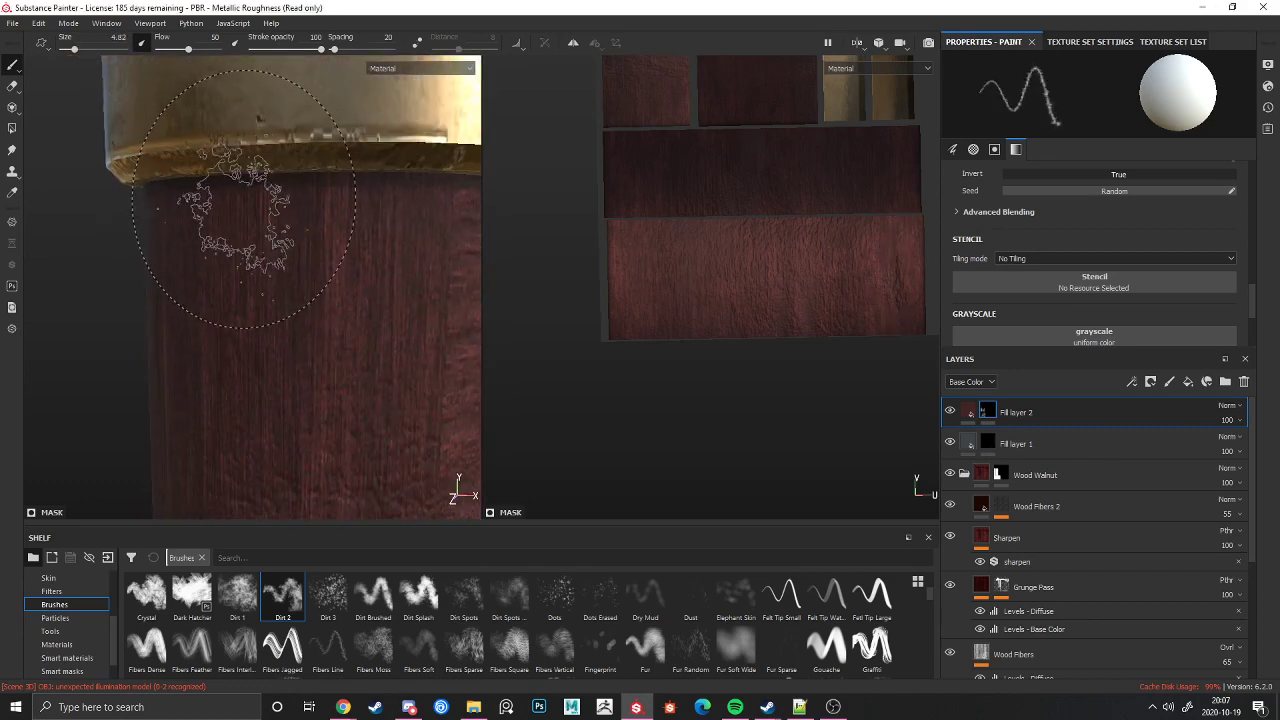
mouse_move(248, 220)
left_mouse_down("alt")
mouse_move(278, 174)
mouse_move(246, 203)
mouse_move(263, 206)
mouse_move(236, 240)
mouse_move(309, 215)
left_mouse_up("alt")
left_click(264, 198)
key("ctrl+z")
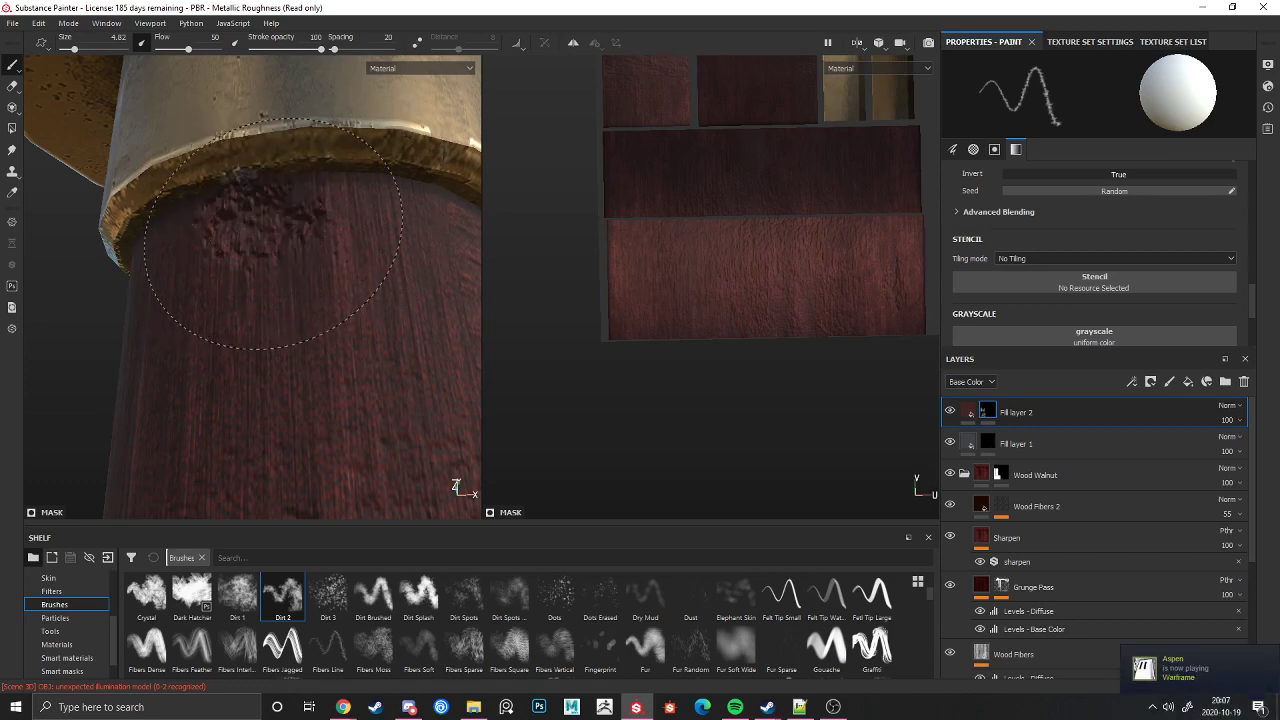
Step: Lower the brush flow to 26 and paint a faint dirt-shaped dent stroke on the wood just below the collar
scroll(240, 220, "down", 2)
scroll(240, 218, "down", 6)
left_click_drag(300, 250, 328, 370, "alt")
scroll(275, 186, "up", 3)
scroll(277, 300, "up", 3)
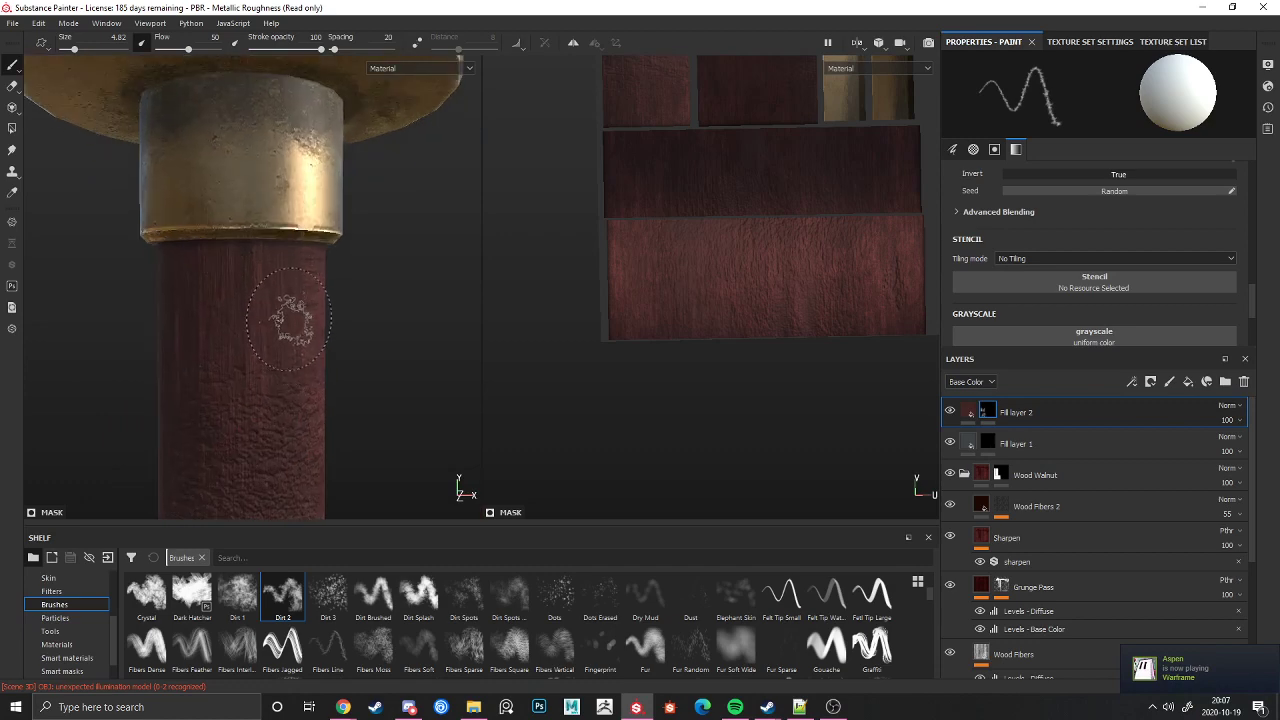
right_click(285, 308)
left_click_drag(387, 457, 346, 459)
scroll(249, 306, "up", 3)
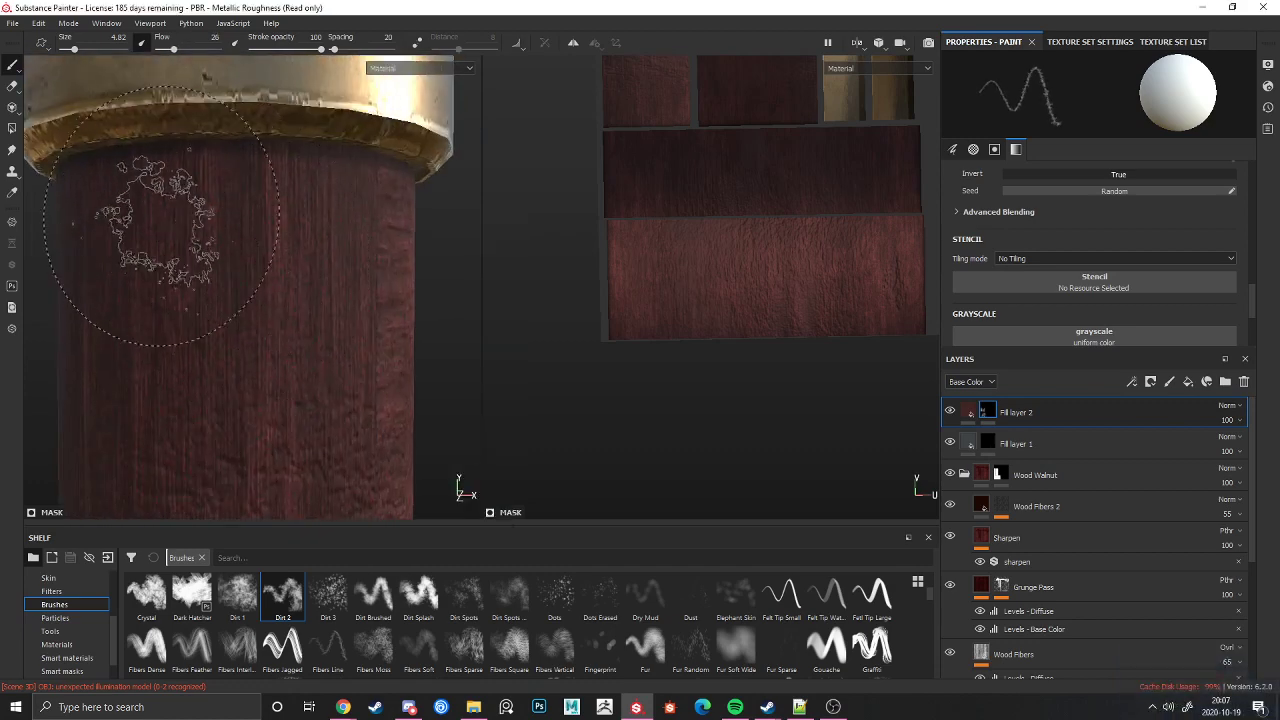
left_click_drag(177, 223, 260, 246)
scroll(135, 360, "down", 6)
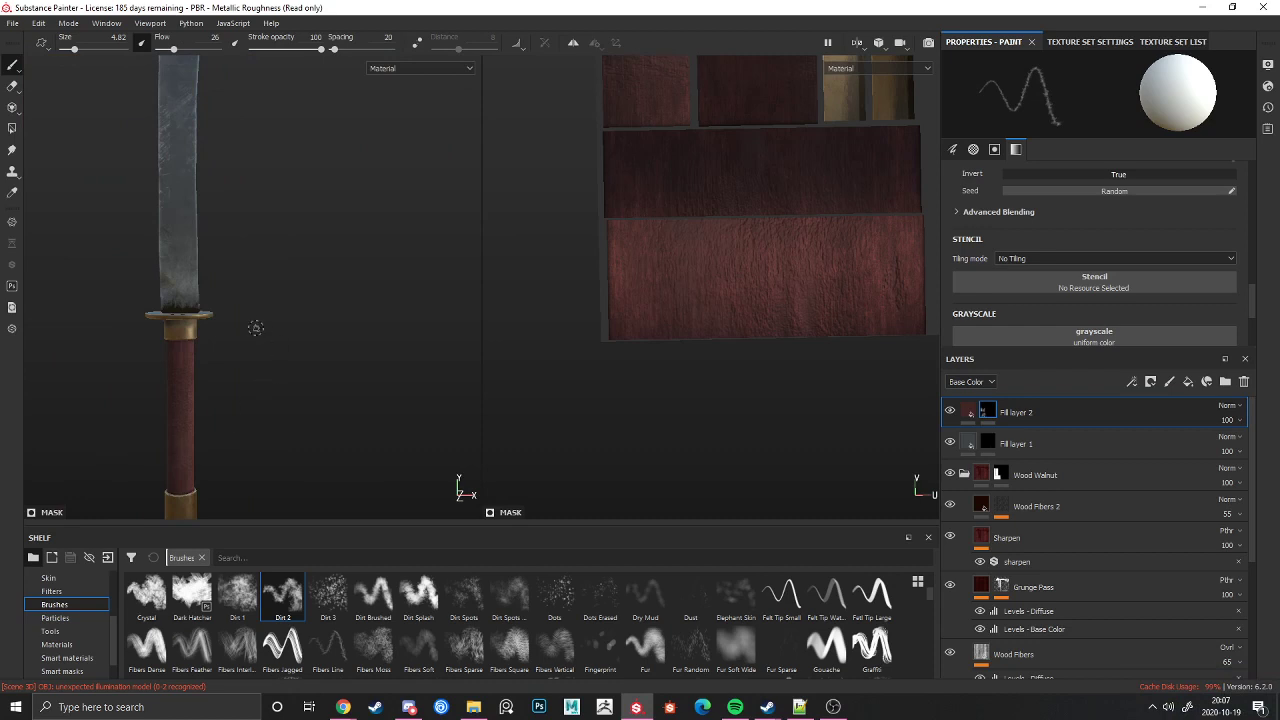
Step: Select Fill layer 2's material and collapse the Wood Walnut folder in the layer stack
left_click_drag(251, 323, 167, 313, "alt")
middle_click_drag(167, 313, 285, 250, "alt")
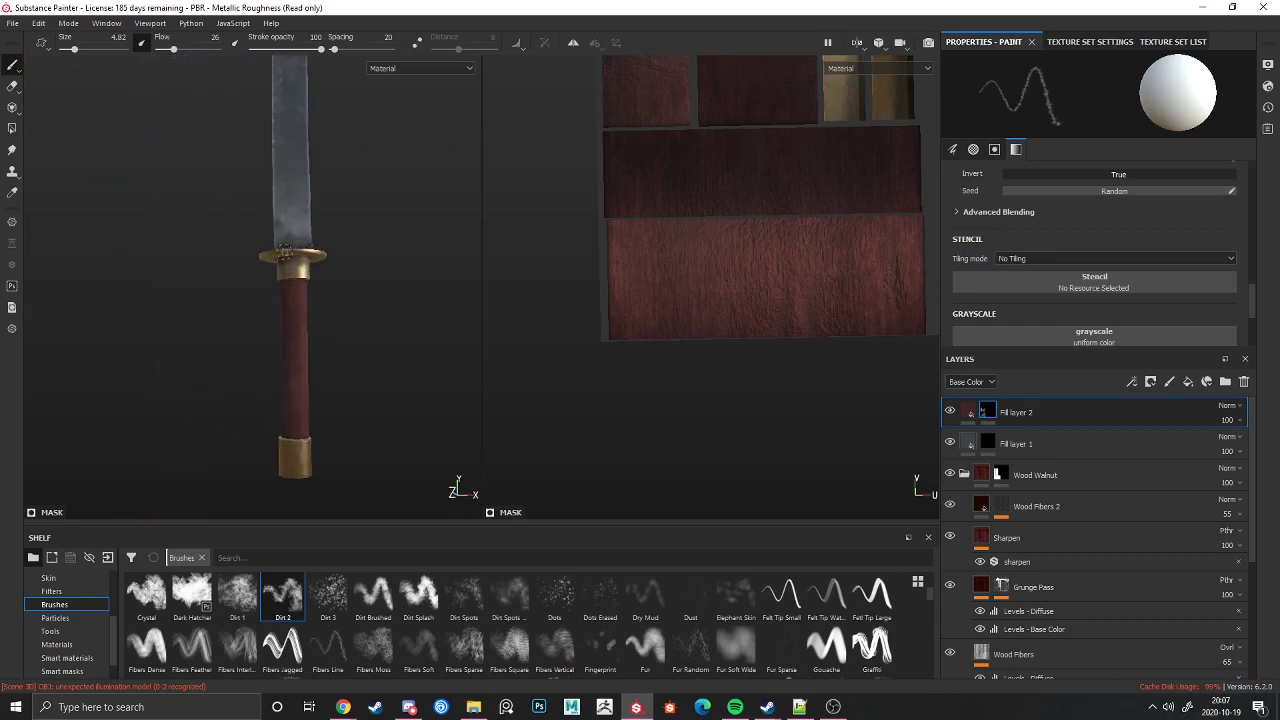
left_click(970, 414)
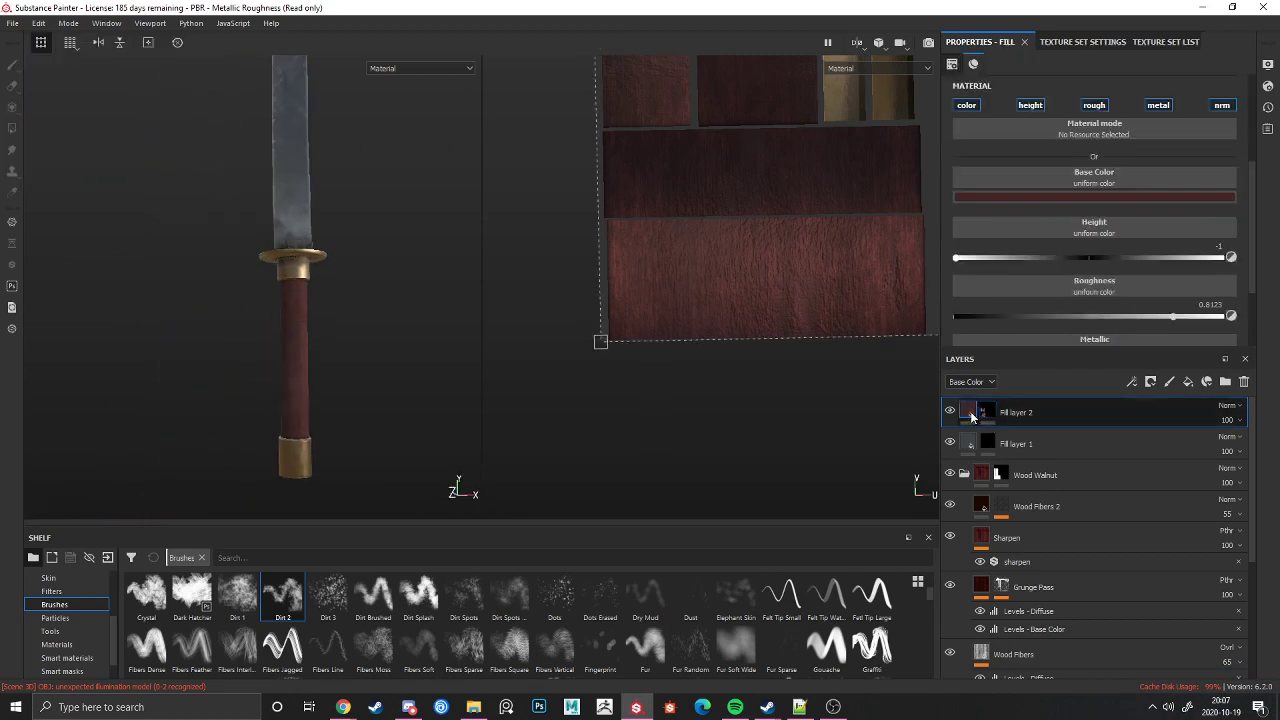
left_click(964, 475)
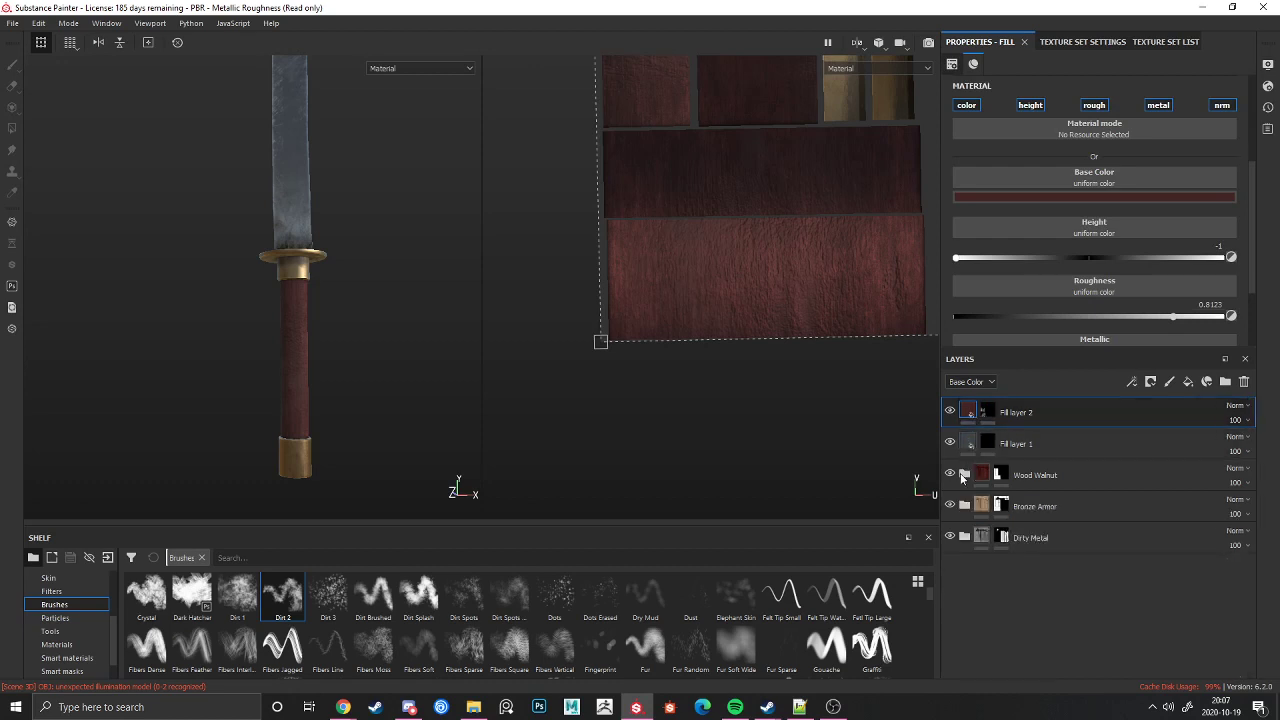
mouse_move(1001, 473)
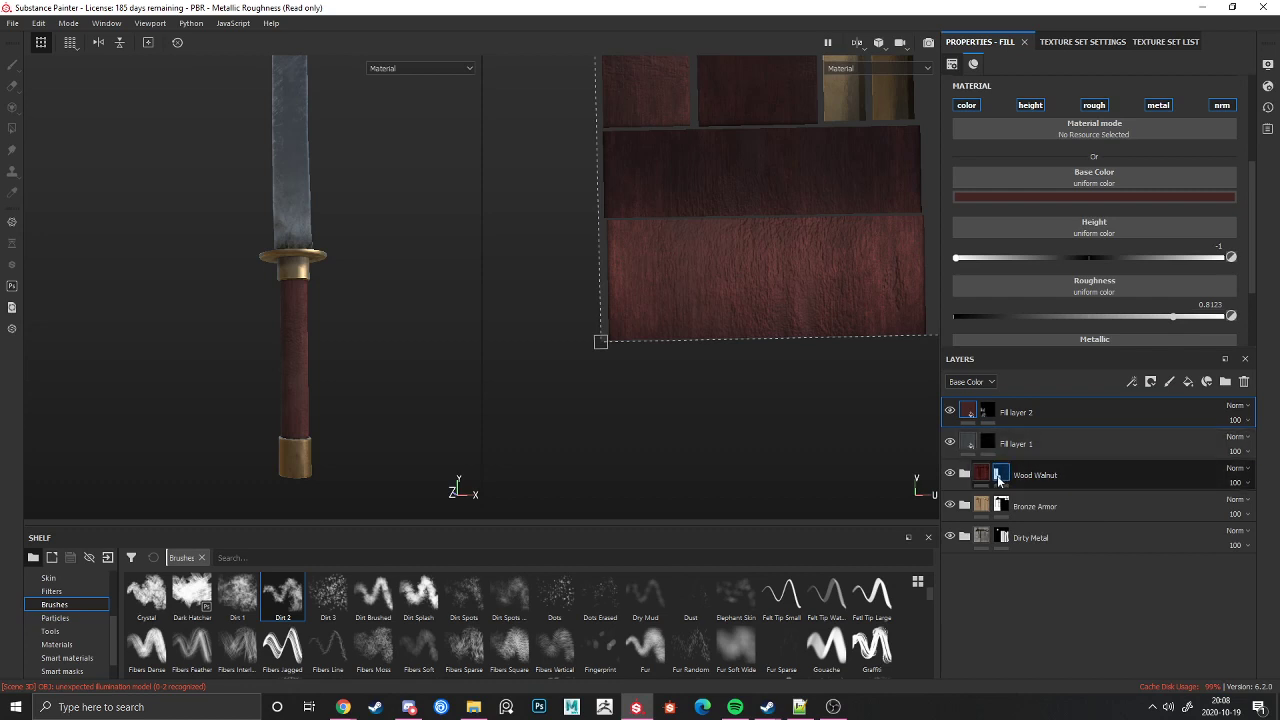
scroll(273, 342, "up", 2)
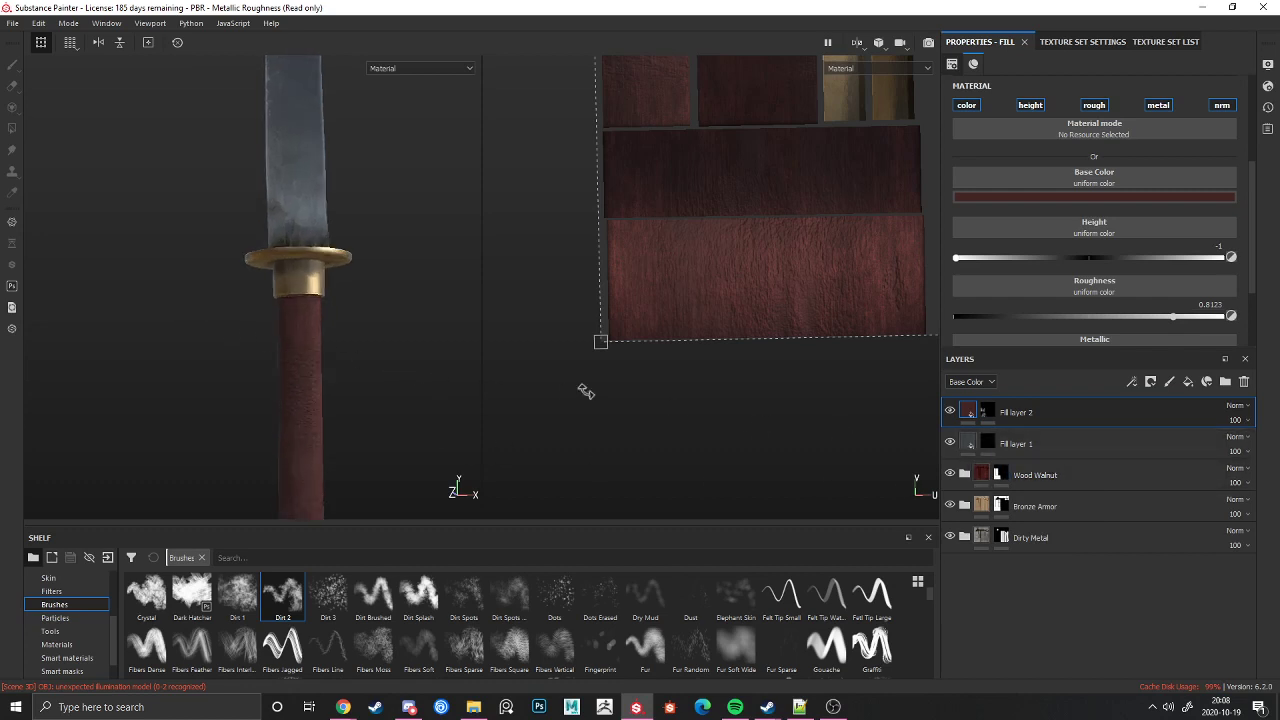
scroll(300, 219, "up", 6)
scroll(315, 263, "down", 5)
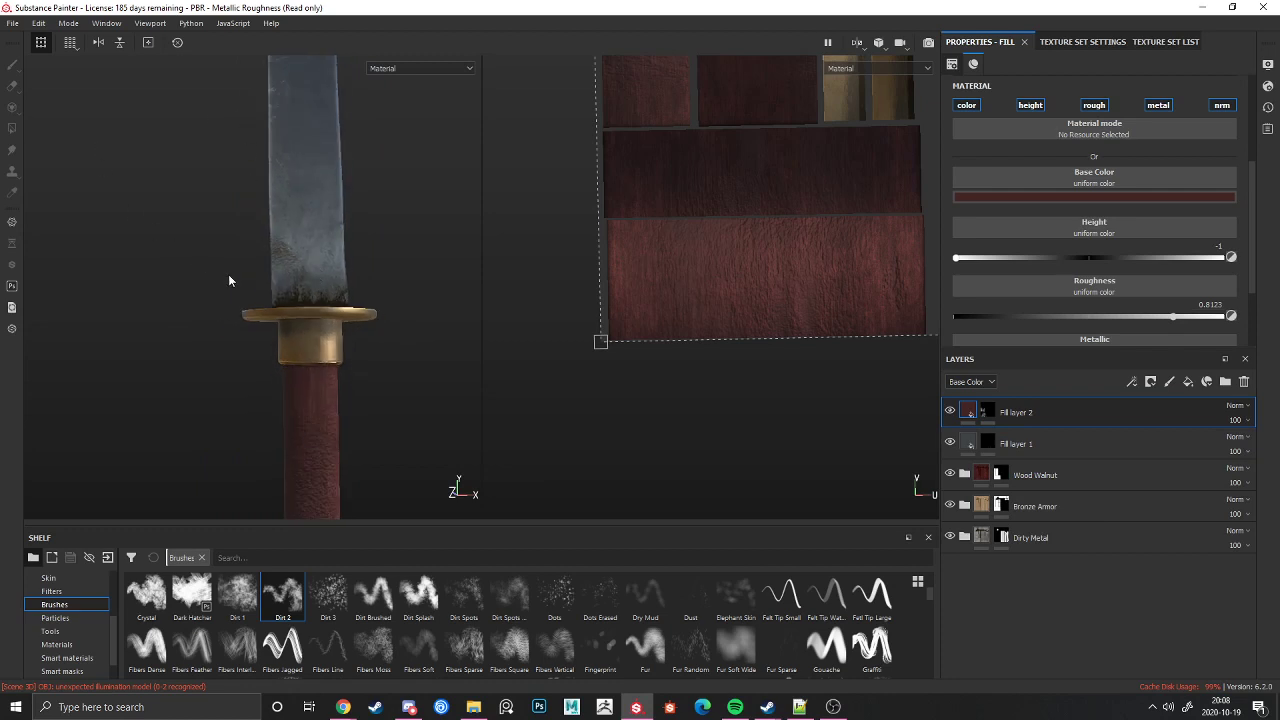
Step: Hide the Bronze Armor material, toggling its visibility to compare the guard, collar and pommel
left_click(951, 505)
scroll(440, 326, "down", 5)
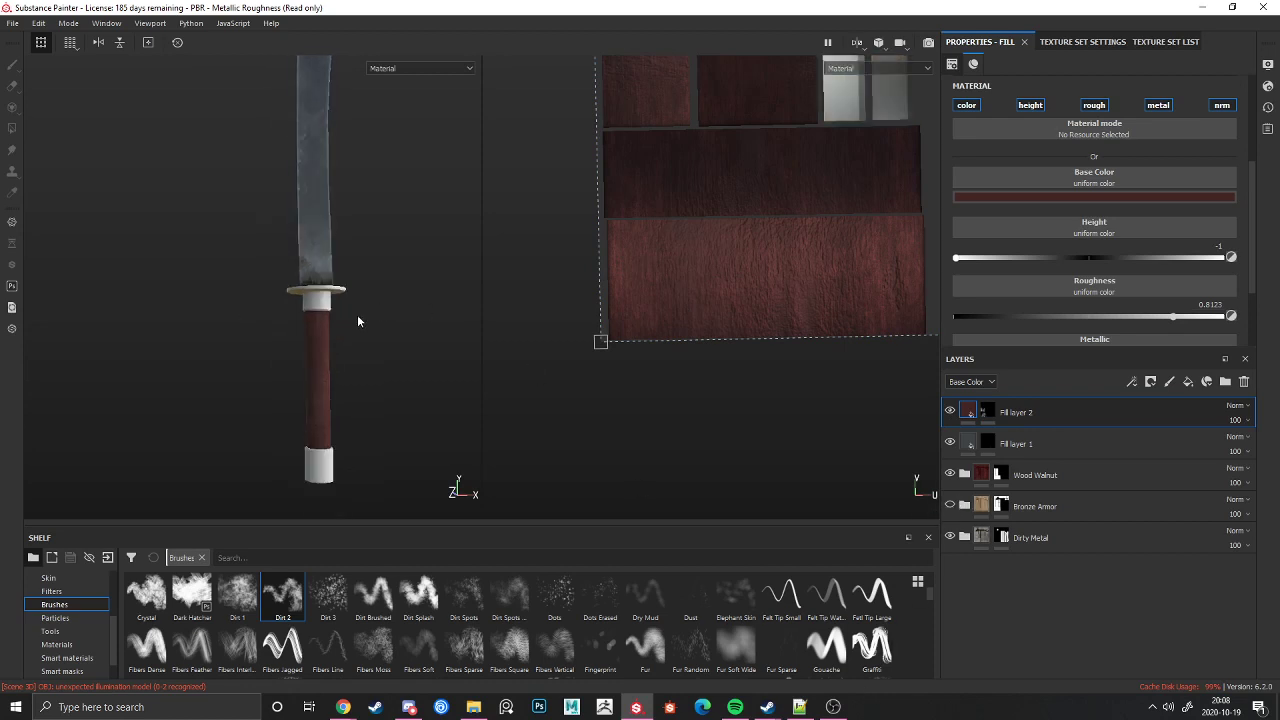
left_click(950, 505)
left_click(950, 505)
left_click_drag(567, 430, 193, 311, "alt")
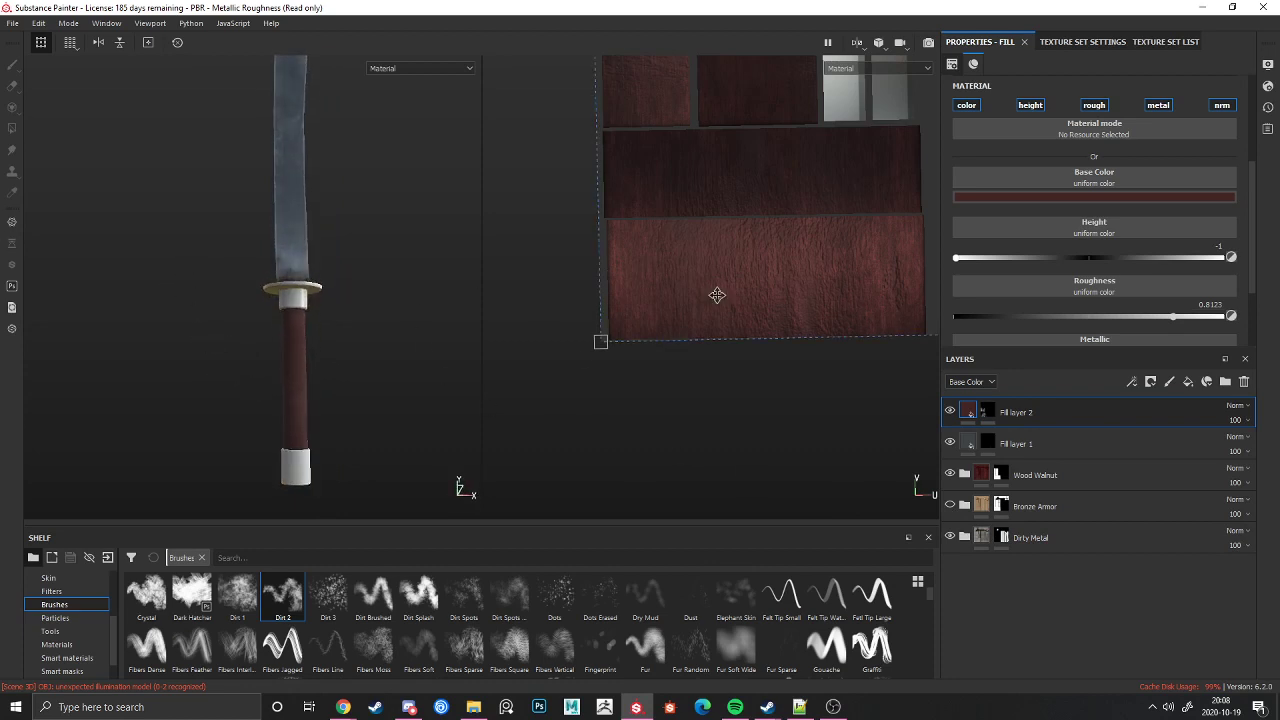
Step: Create a new folder at the top of the layer stack and place a new fill layer inside it
left_click(1226, 382)
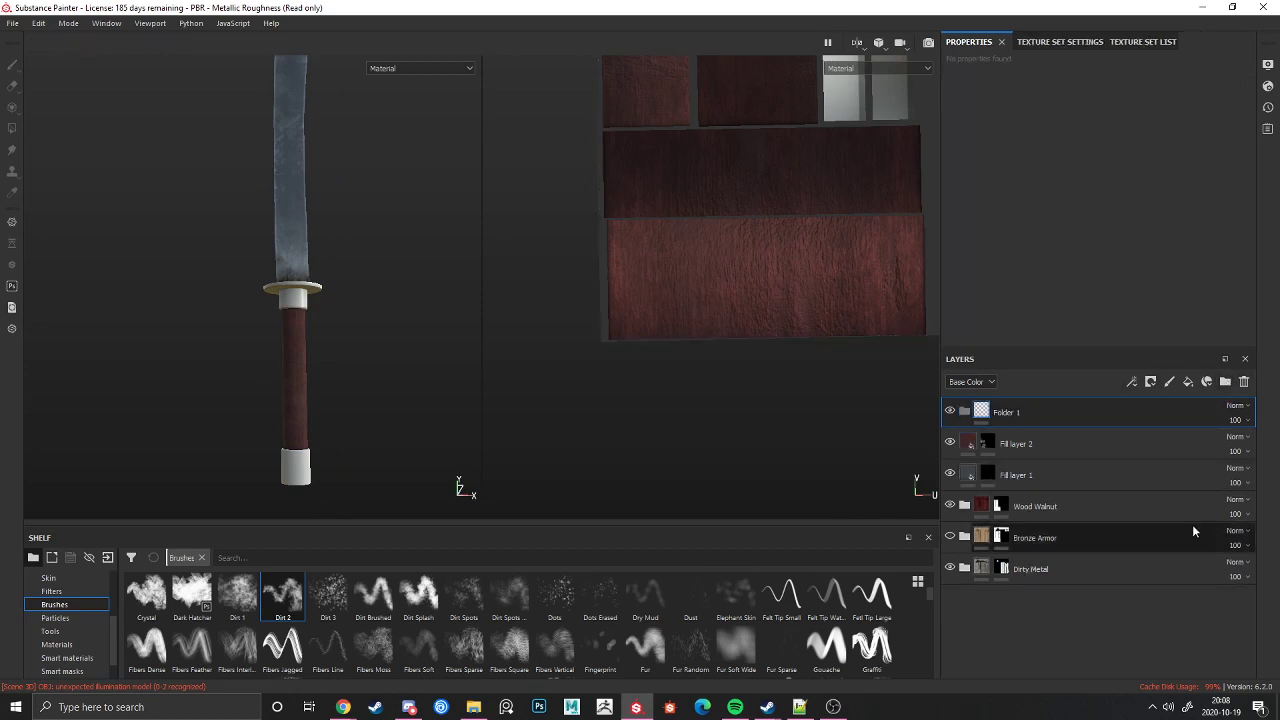
left_click(1188, 382)
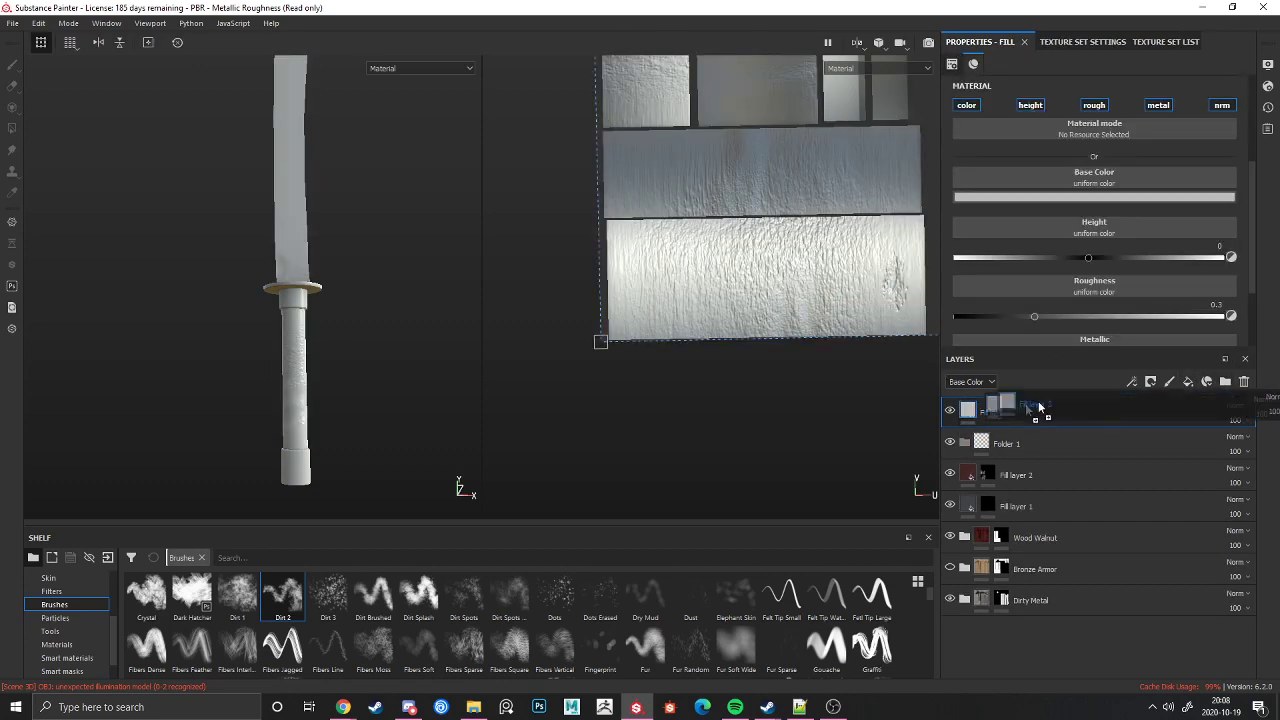
left_click_drag(1004, 411, 1095, 444)
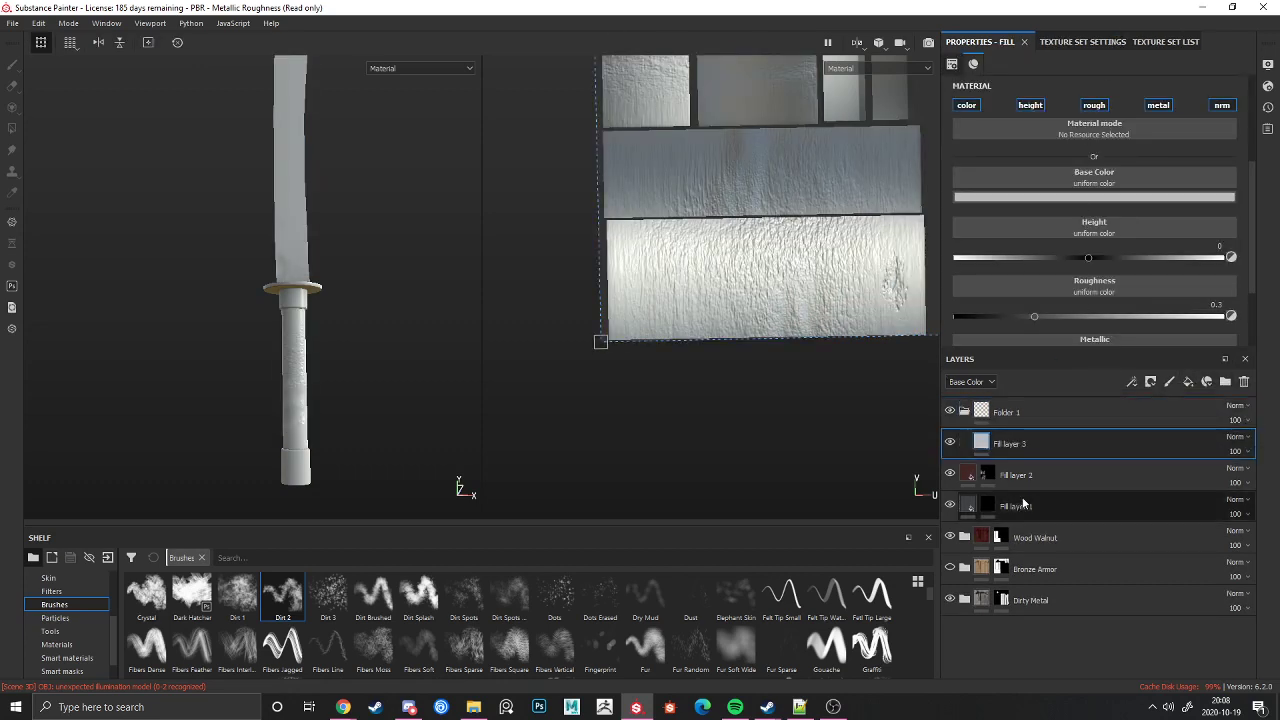
Step: Move Folder 1 with its fill layer beneath Dirty Metal, and return it to the top of the stack
scroll(265, 384, "up", 3)
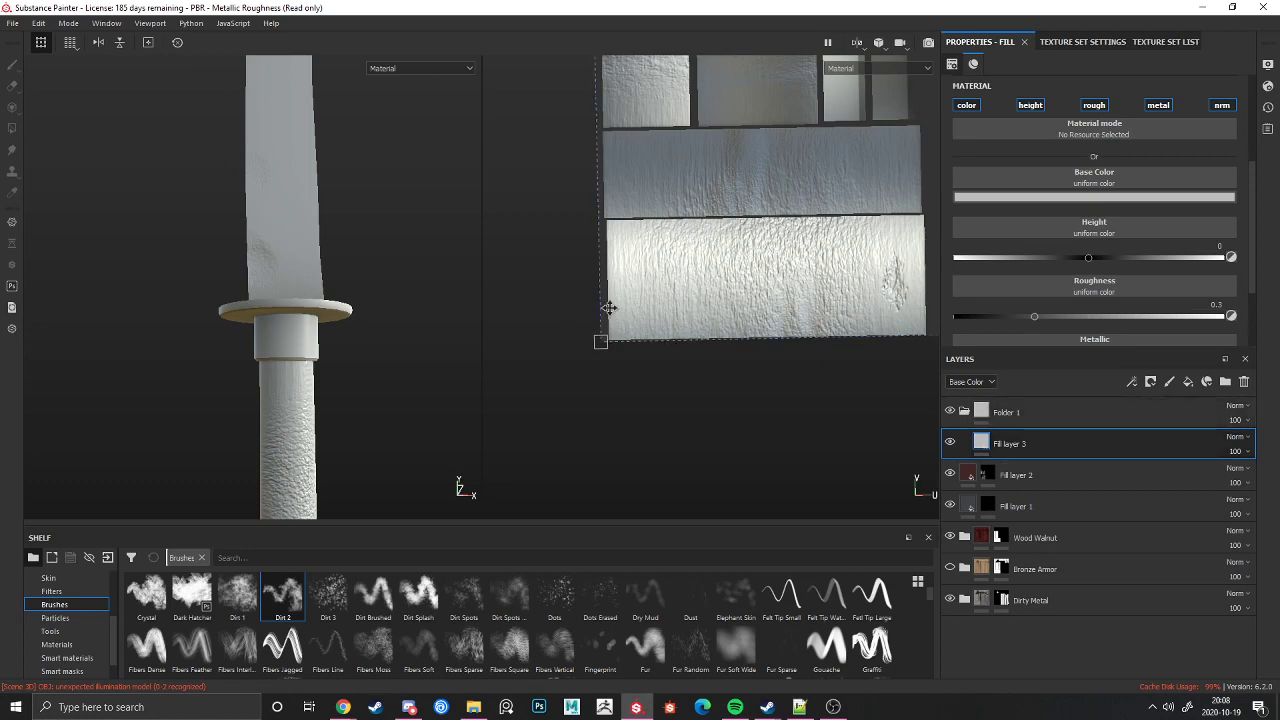
left_click_drag(1049, 419, 1042, 635)
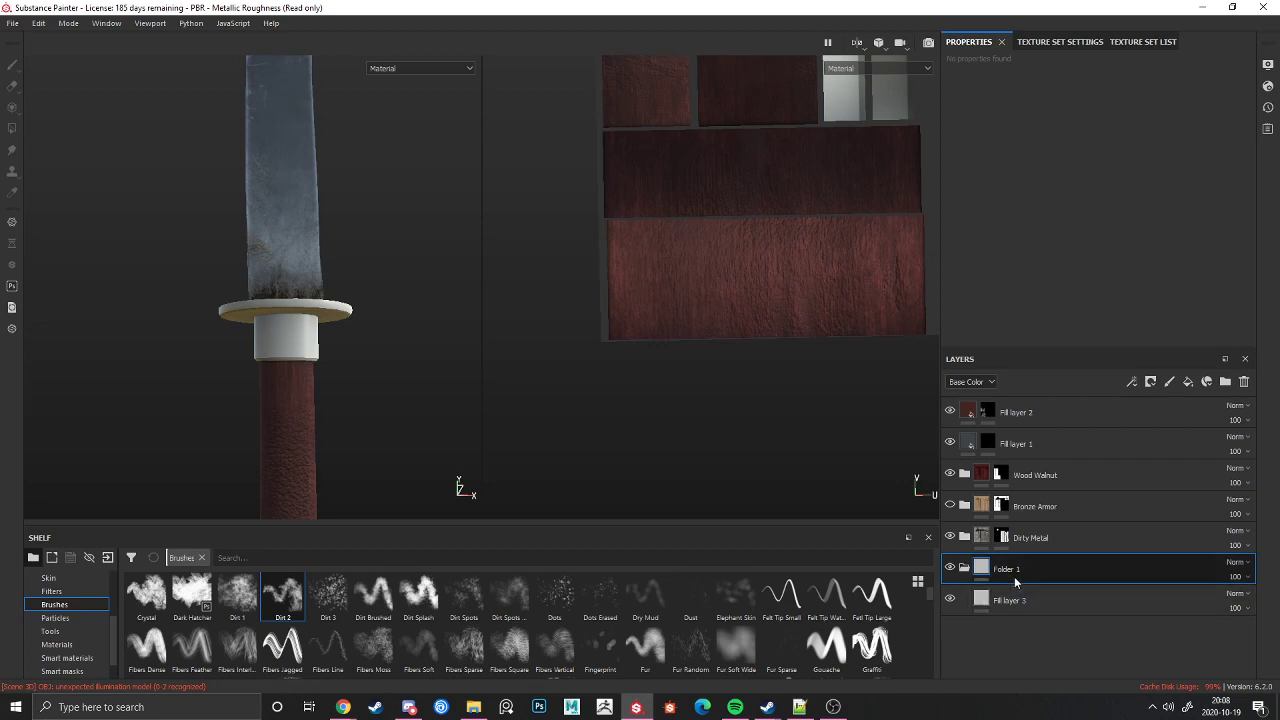
left_click_drag(1014, 576, 1030, 405)
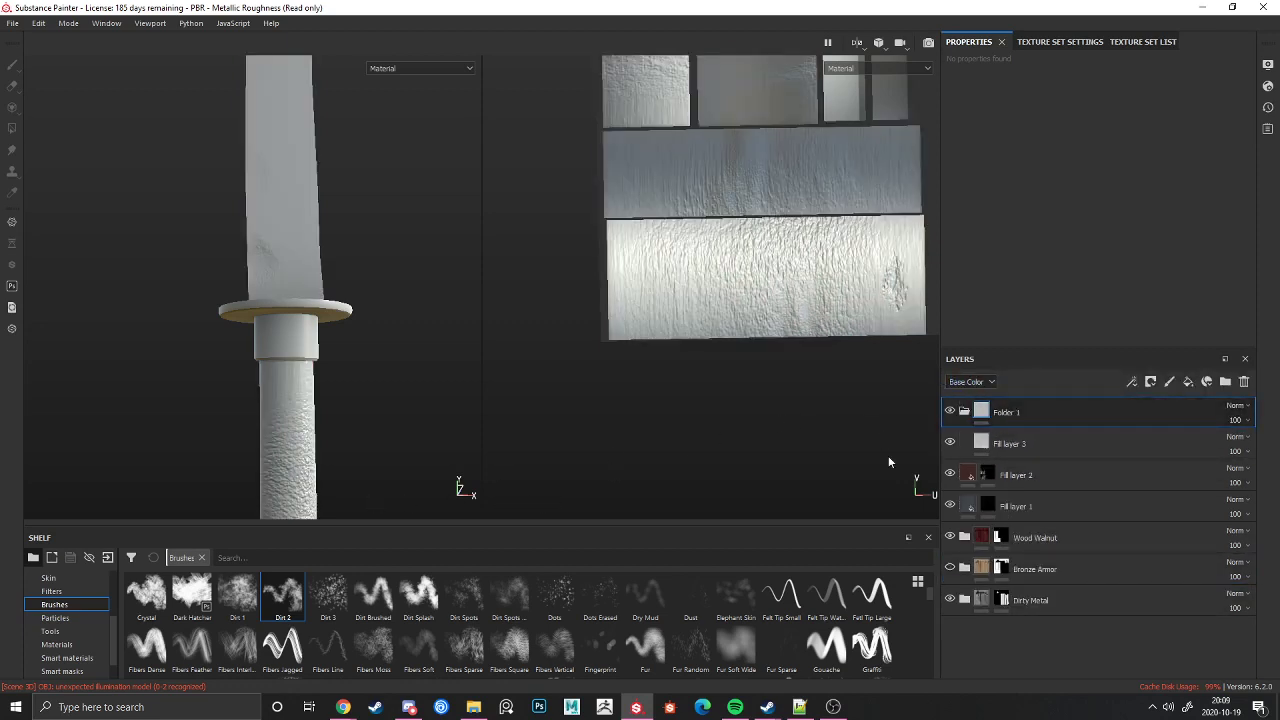
left_click(1112, 449)
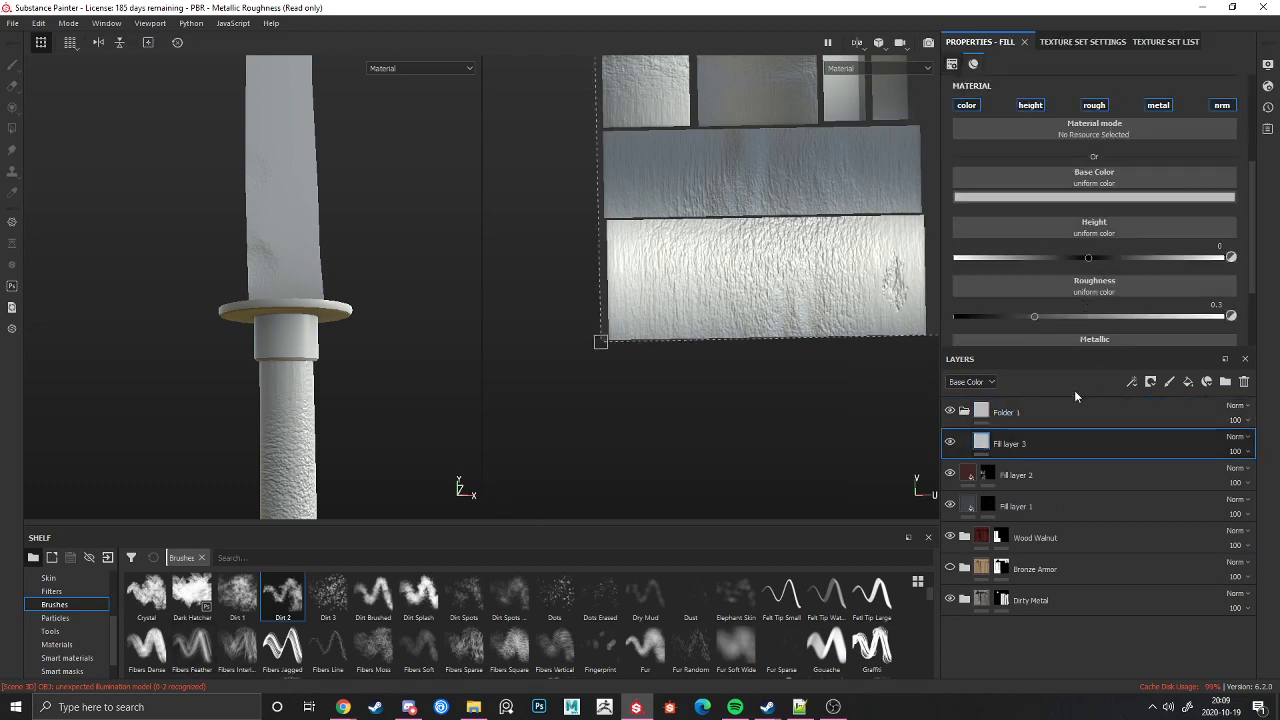
Step: Add a black mask to Folder 1 and reveal the sword's hilt in it using Polygon Fill in mesh mode
right_click(1053, 421)
left_click(1100, 12)
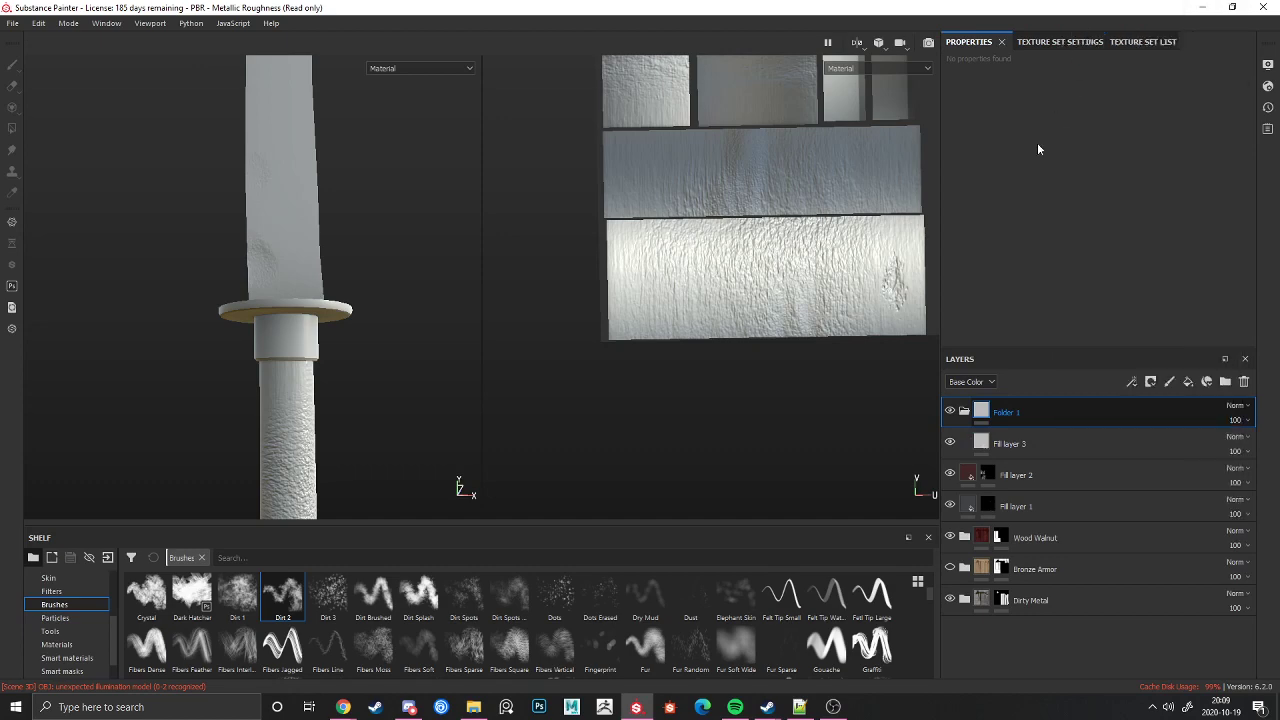
left_click(12, 128)
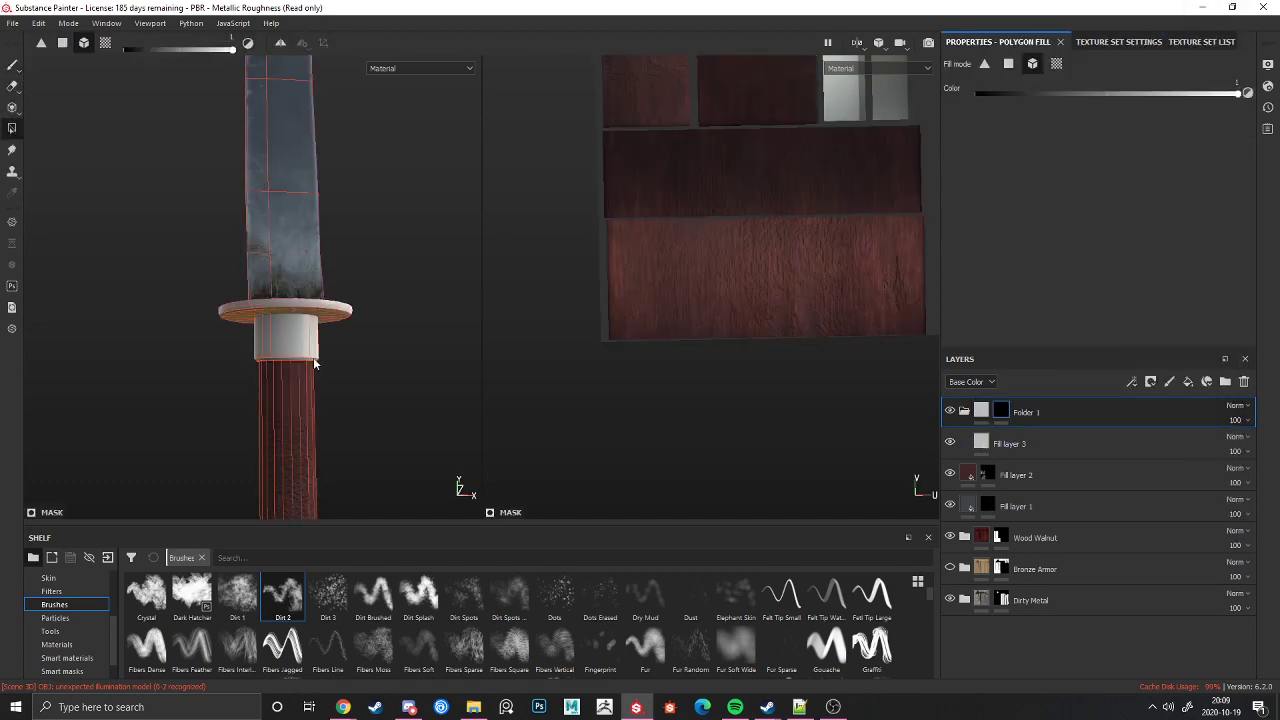
left_click(298, 333)
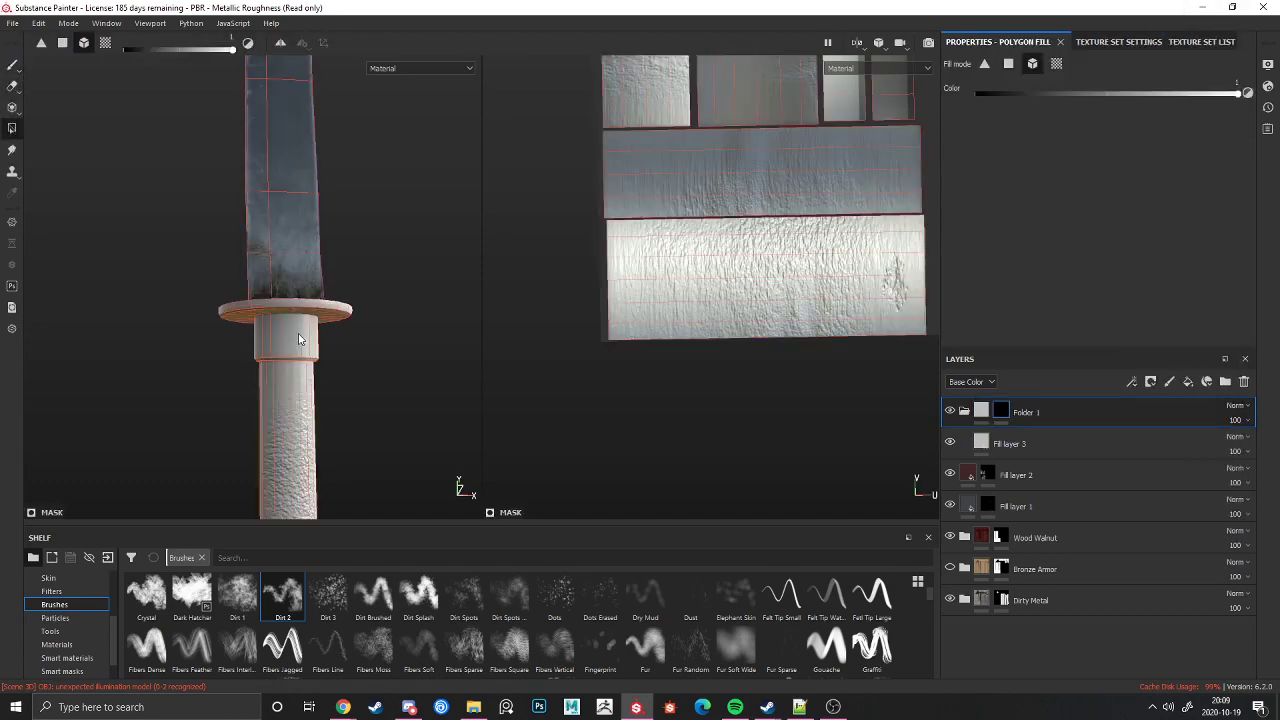
Step: Remove the wooden handle from Folder 1's mask using Polygon Fill in polygon mode with color 0
left_click(105, 42)
left_click(65, 43)
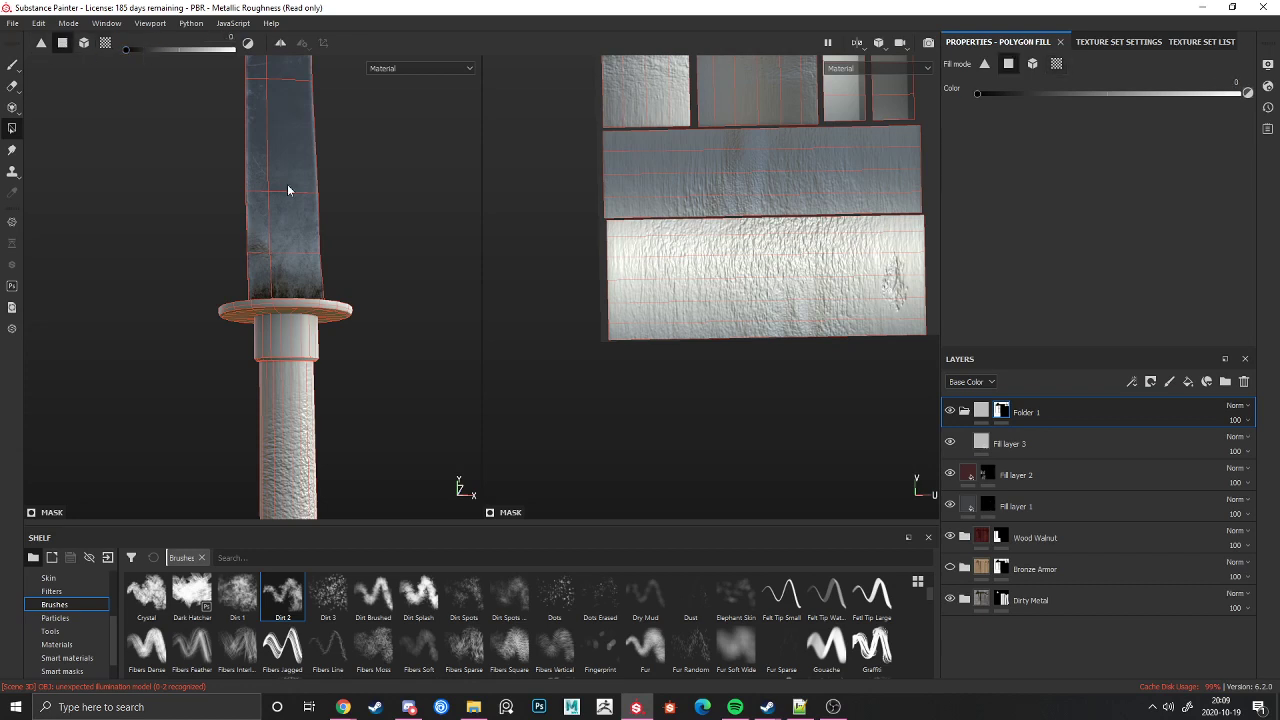
left_click_drag(127, 49, 2, 35)
left_click(280, 448)
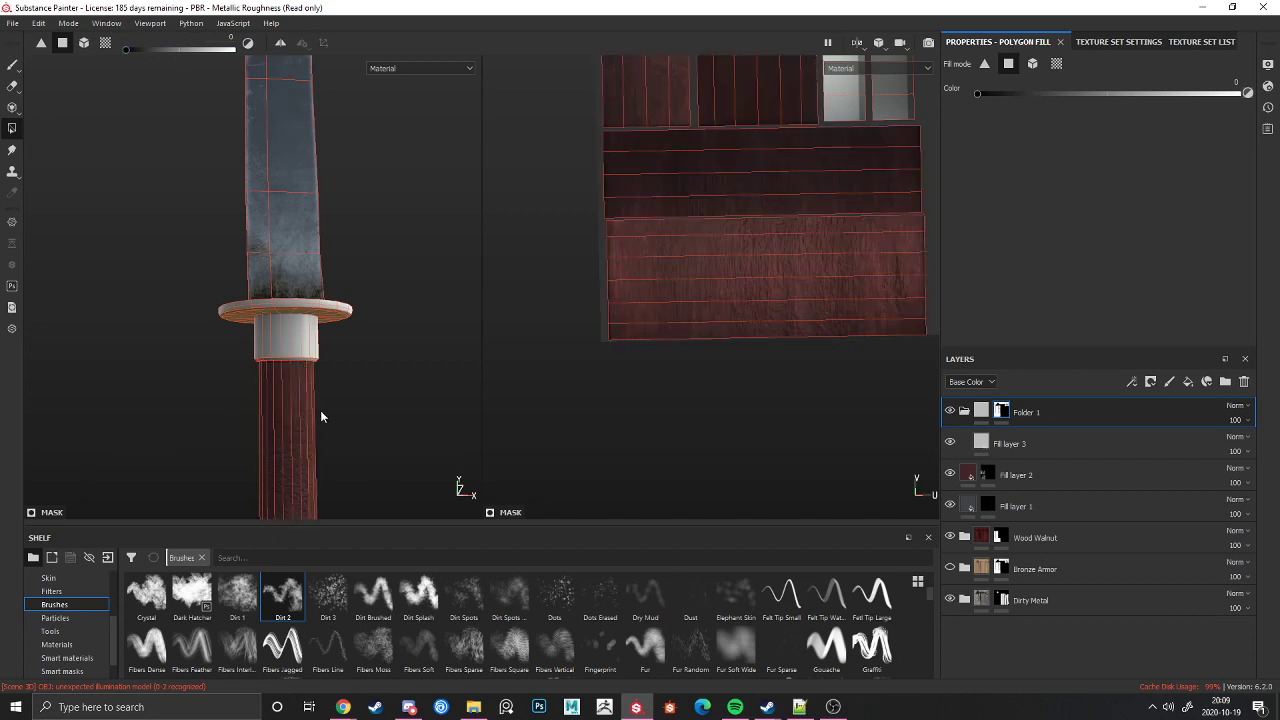
middle_click_drag(320, 416, 332, 274, "alt")
left_click_drag(332, 274, 270, 255, "alt")
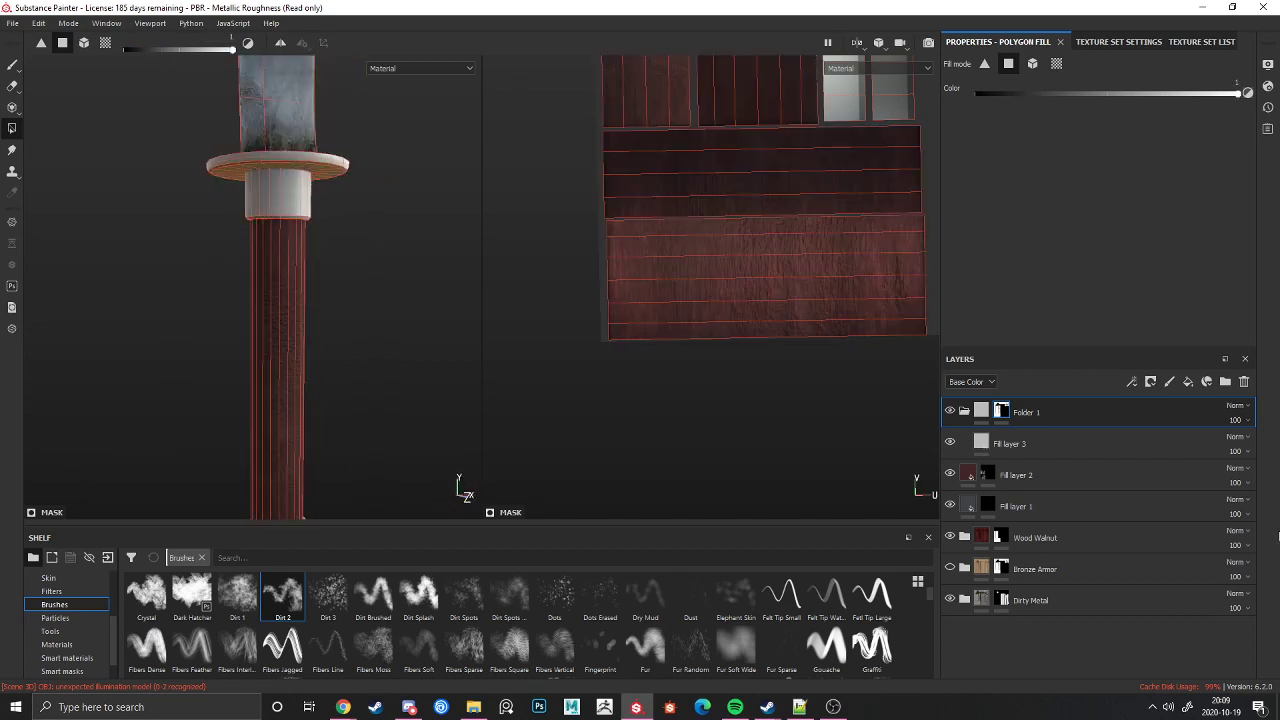
Step: Change Fill layer 3's base color to a saturated golden brown
left_click(983, 440)
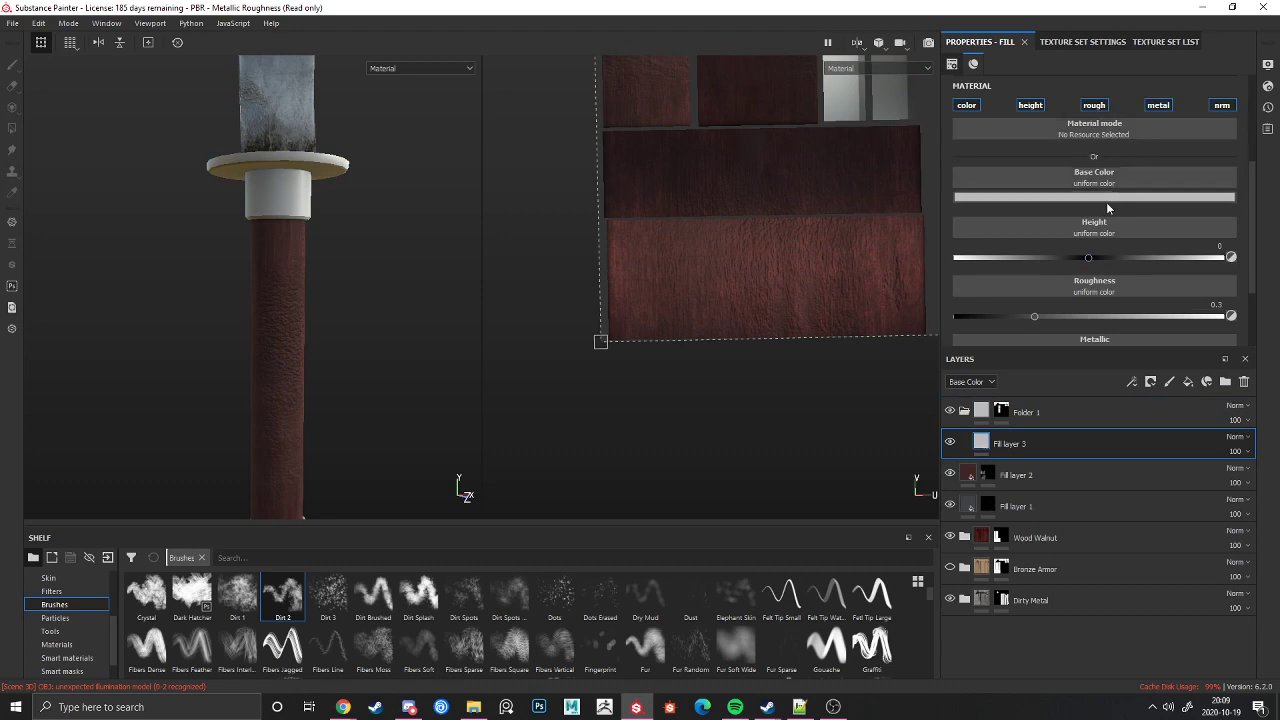
left_click(1129, 197)
left_click_drag(1210, 332, 1210, 330)
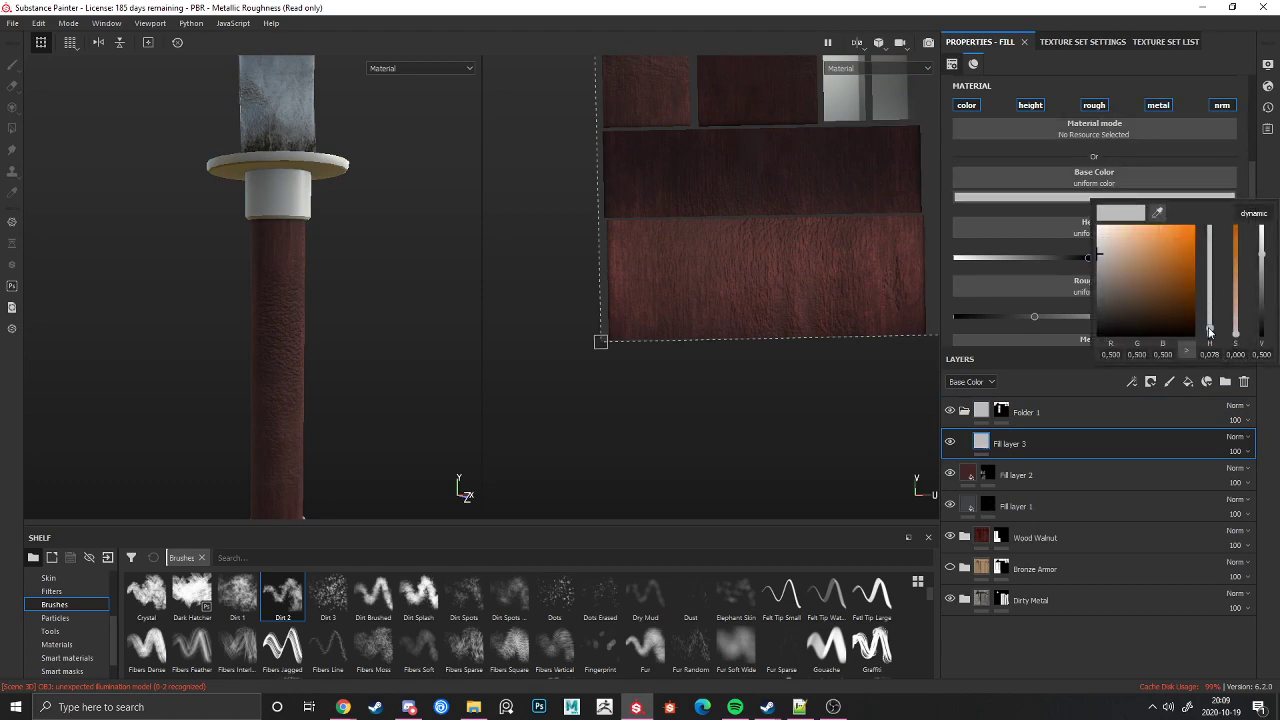
left_click_drag(1150, 272, 1172, 276)
Step: Set Fill layer 3's metallic to 0.7778 and raise its roughness slightly
scroll(1077, 320, "down", 2)
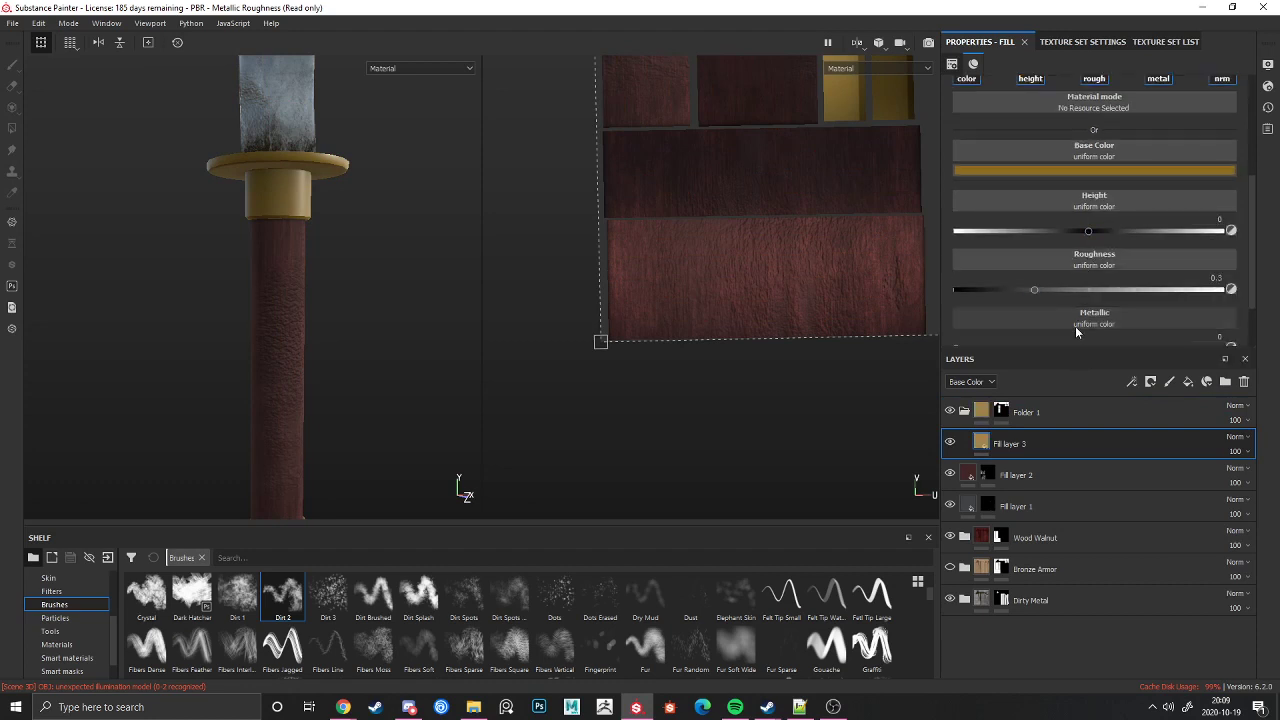
left_click_drag(1076, 320, 1222, 321)
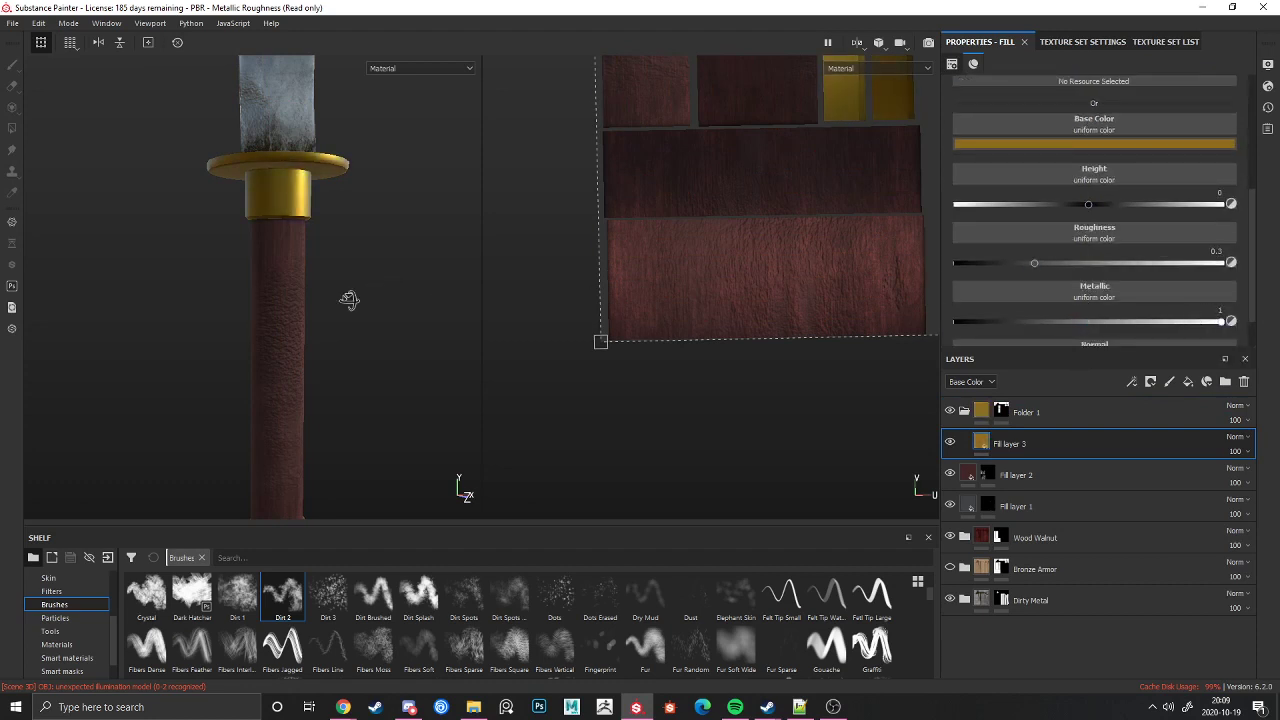
left_click_drag(349, 300, 972, 302, "alt")
left_click(1164, 322)
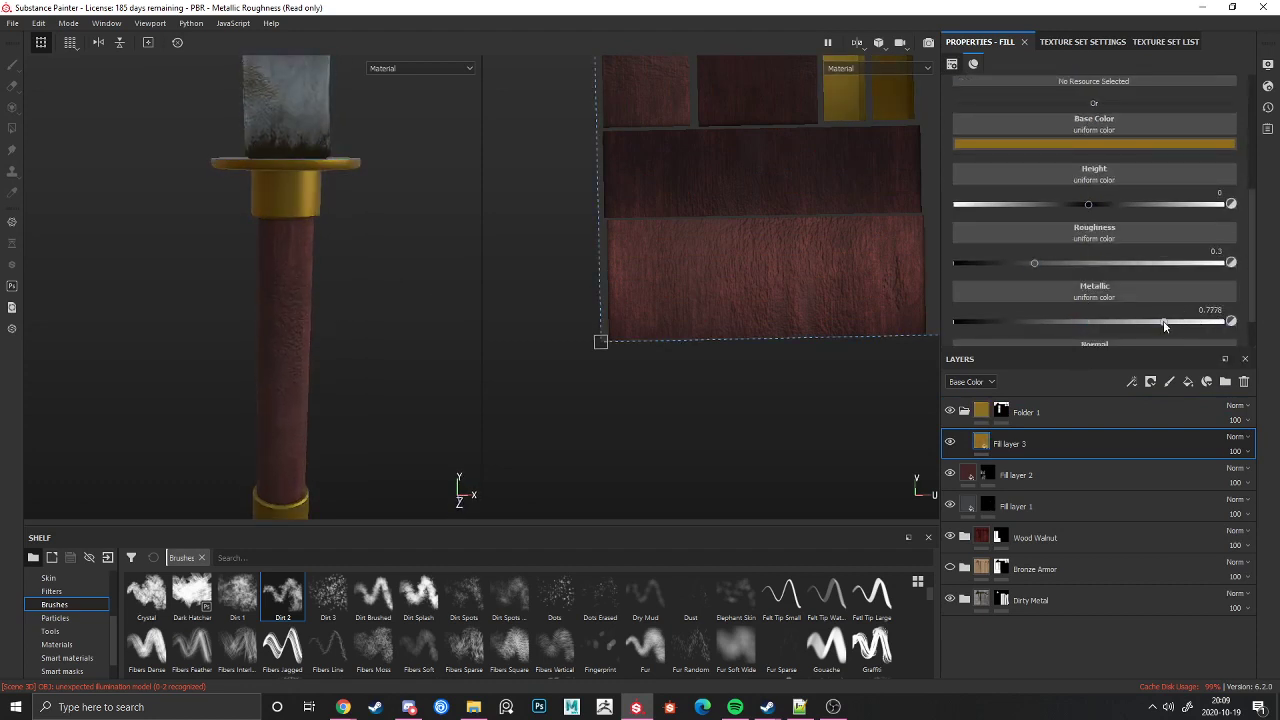
left_click(1061, 264)
Step: Mute Fill layer 3's base color to a bronze of RGB 0.258, 0.164, 0.054
left_click(1051, 145)
left_click_drag(1222, 225, 1217, 243)
left_click_drag(1108, 234, 1107, 224)
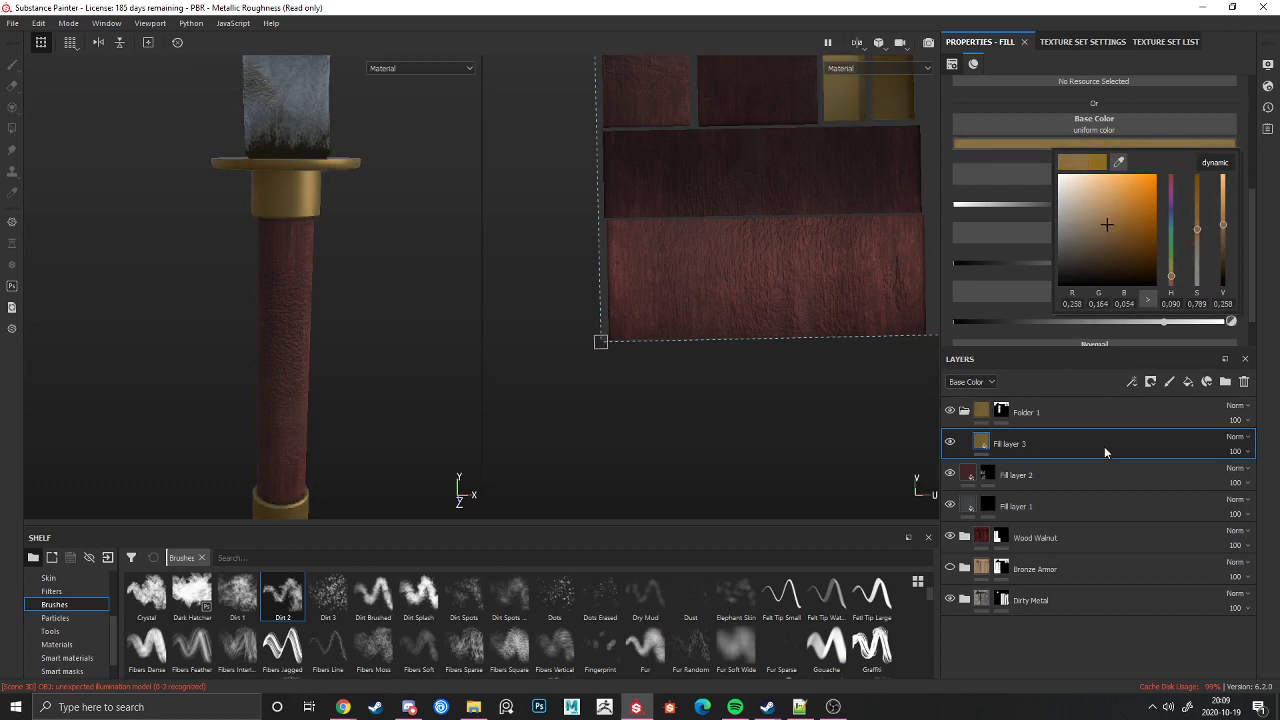
Step: Add Fill layer 4 above Fill layer 3 in Folder 1 and mask it with the Surface Worn smart mask
left_click(1188, 382)
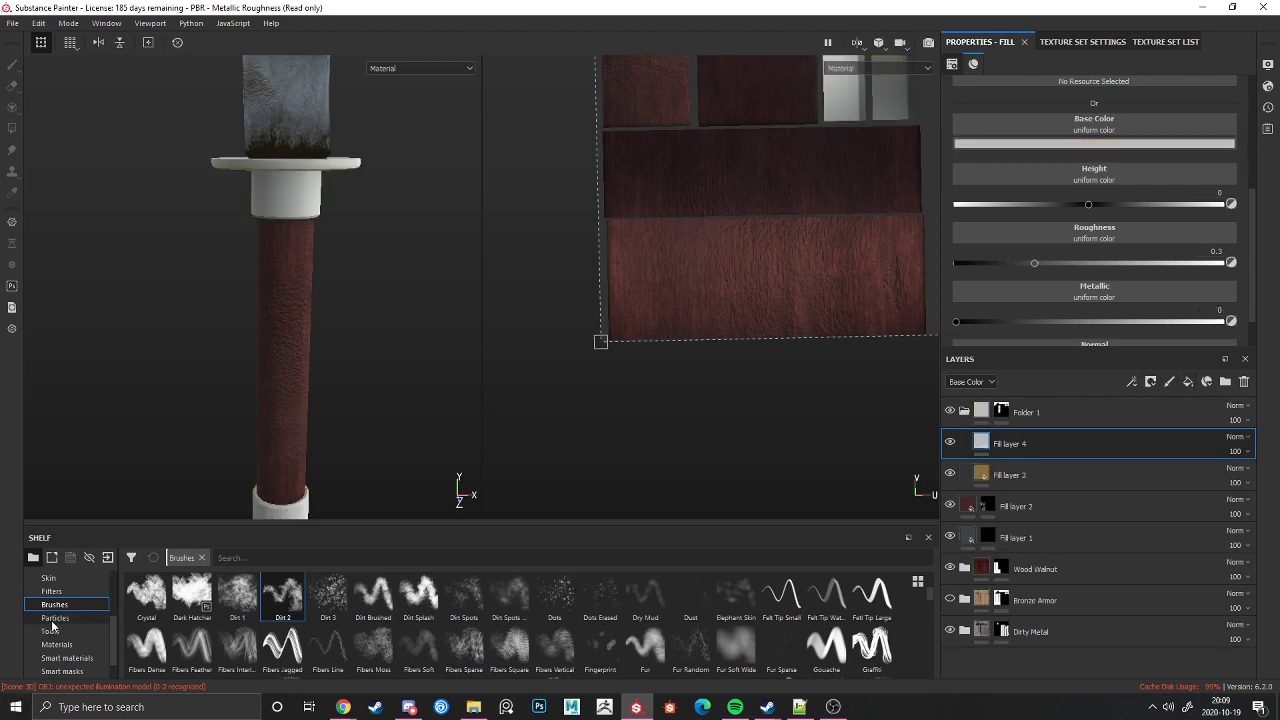
scroll(62, 640, "down", 1)
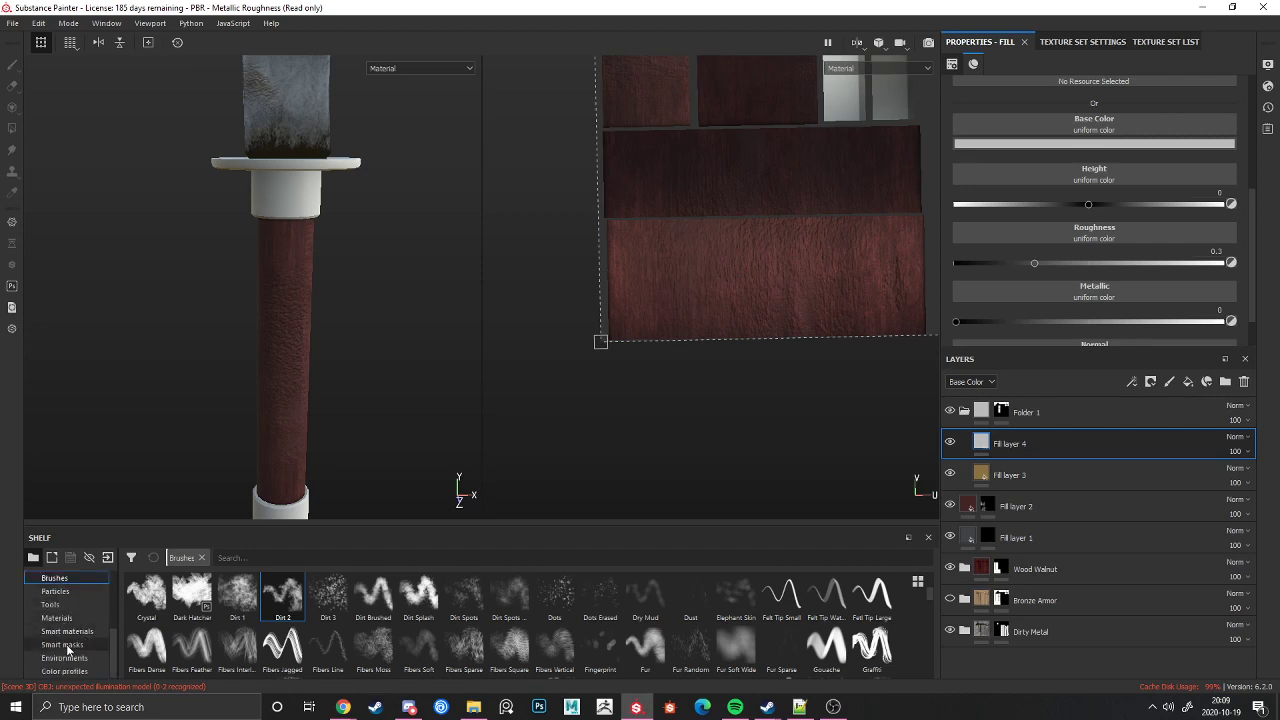
left_click(62, 644)
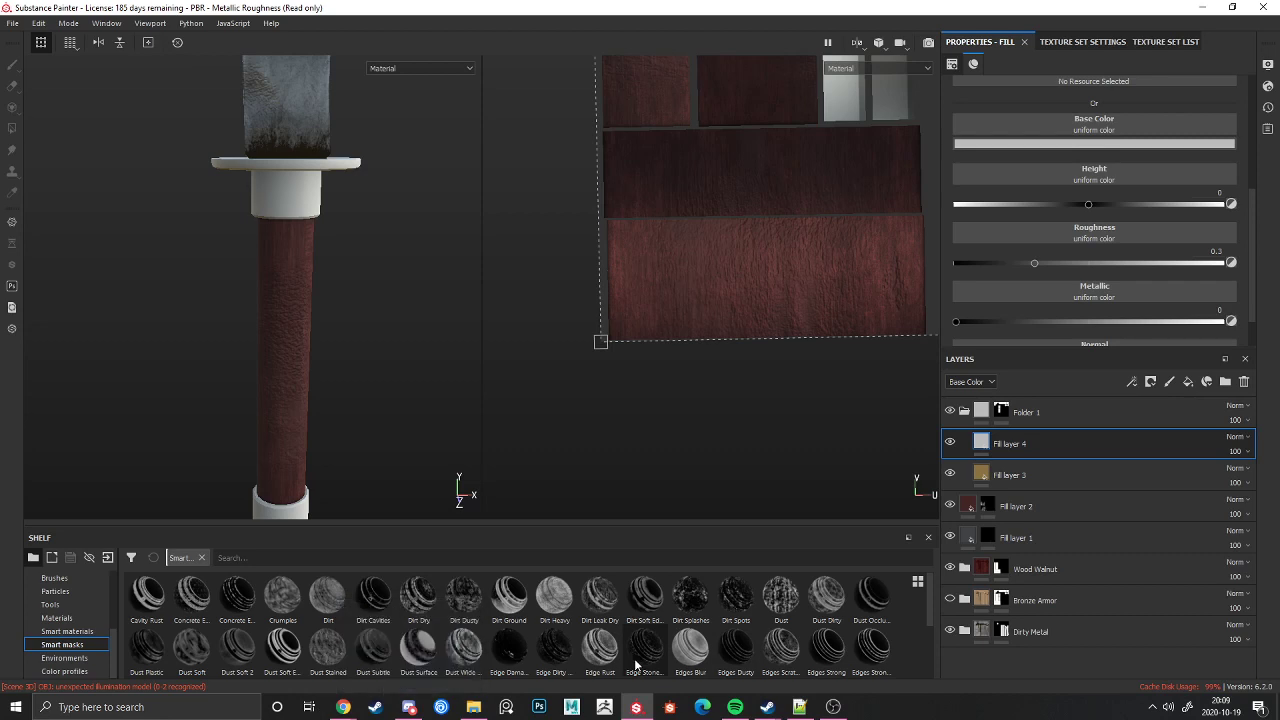
scroll(636, 664, "down", 3)
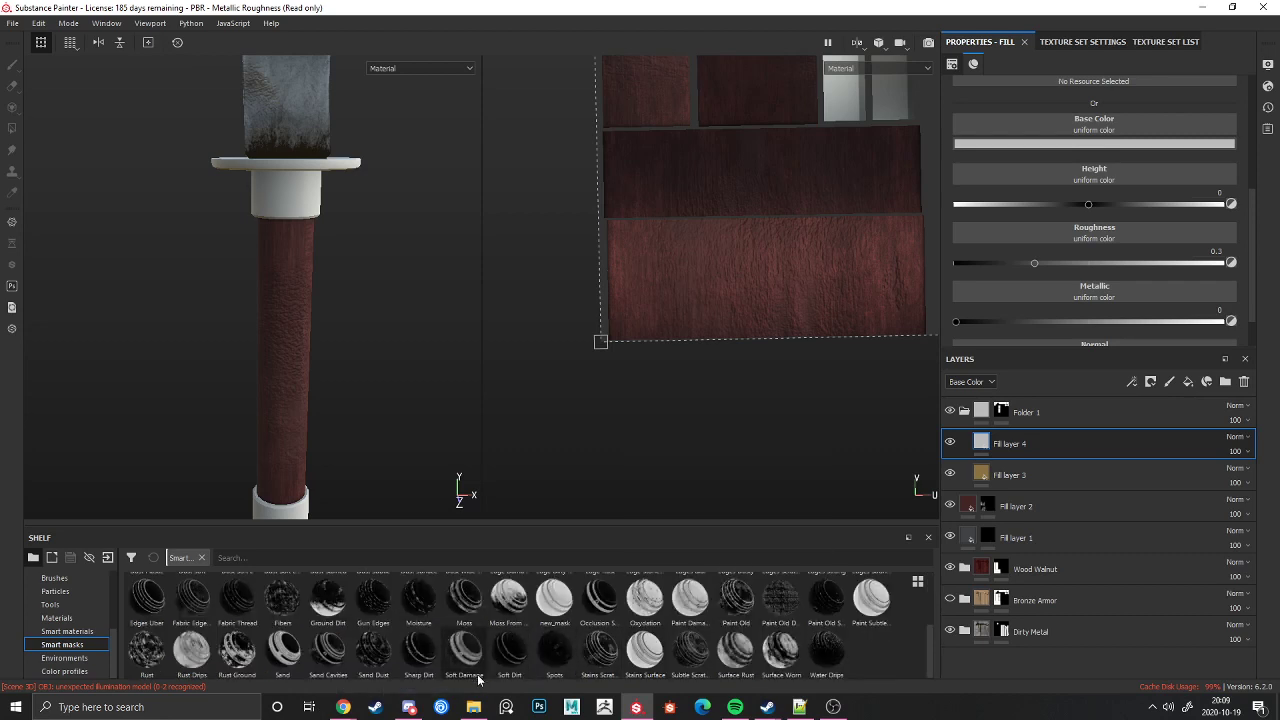
mouse_move(478, 678)
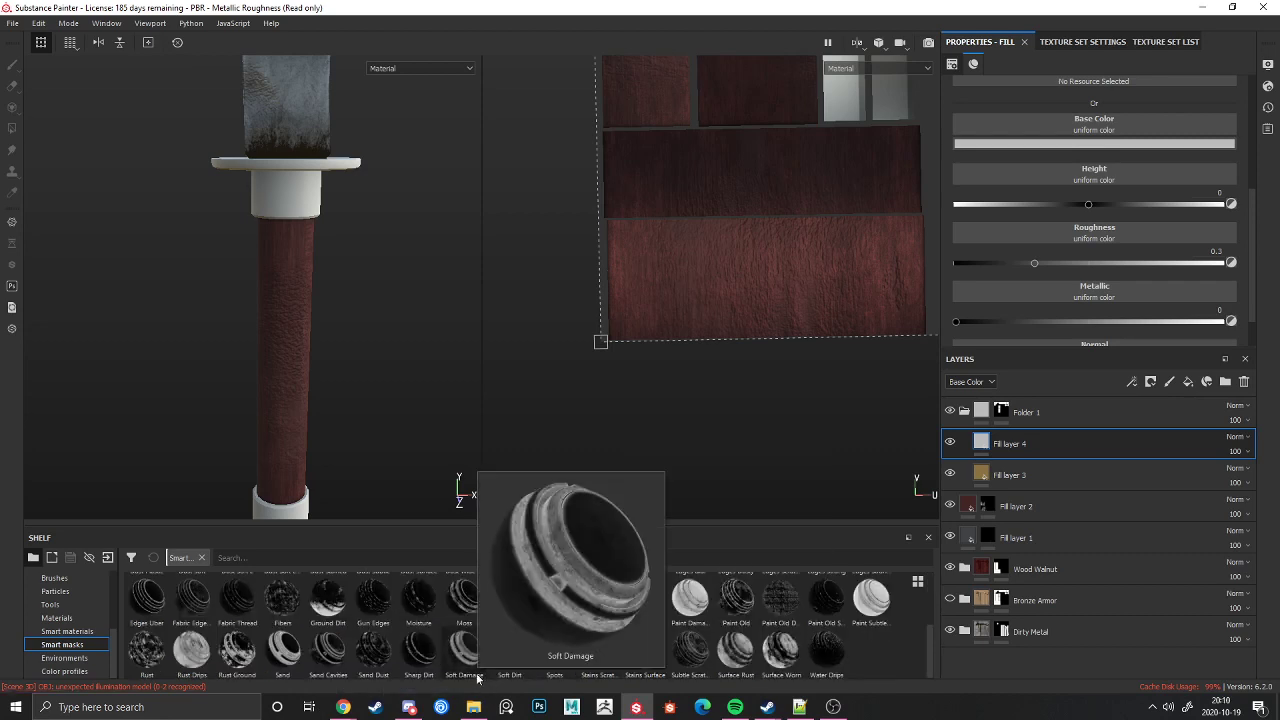
left_click_drag(780, 650, 1030, 445)
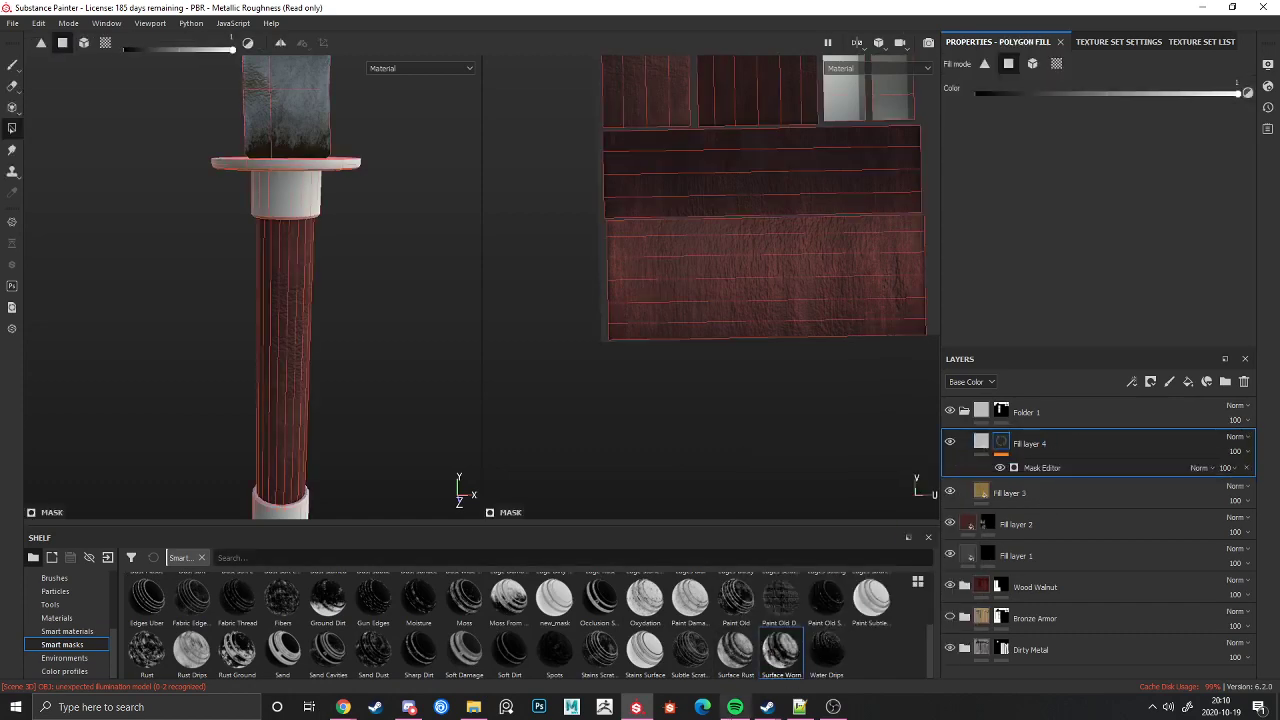
Step: Raise the Global Balance of Fill layer 4's Mask Editor so the worn effect covers more of the guard and collar
scroll(224, 233, "up", 8)
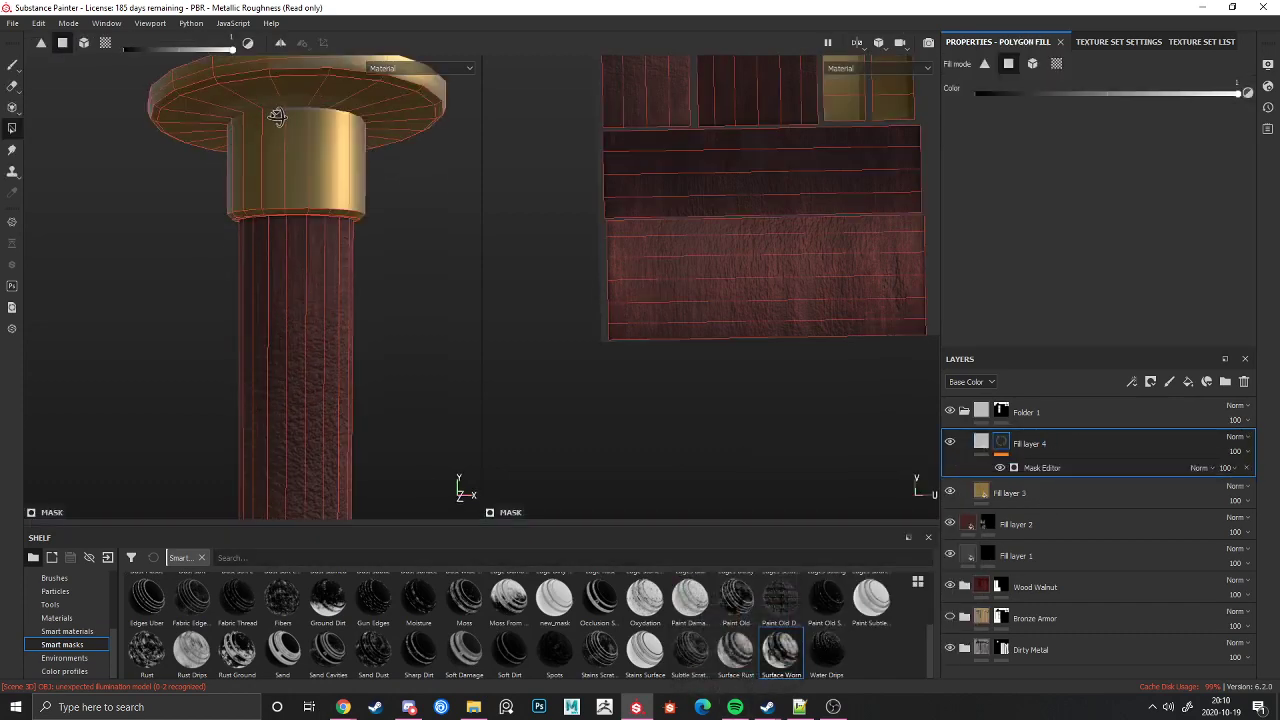
scroll(261, 316, "up", 3)
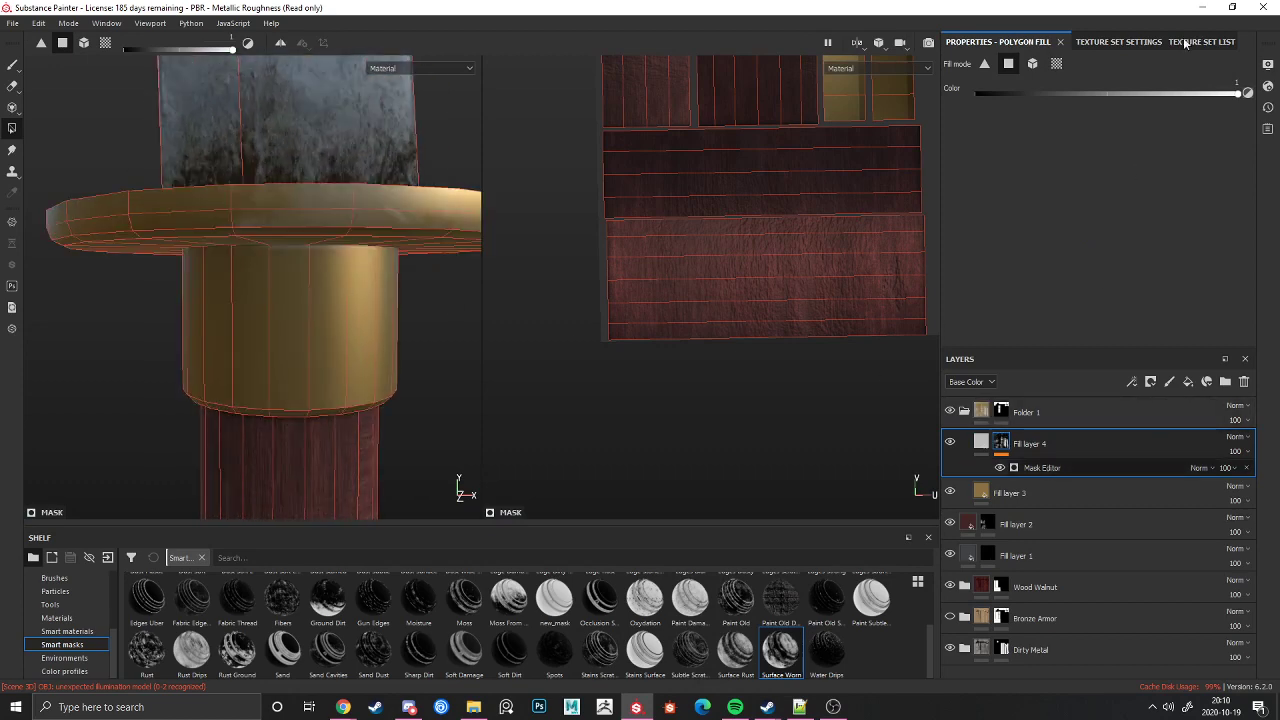
left_click(1042, 467)
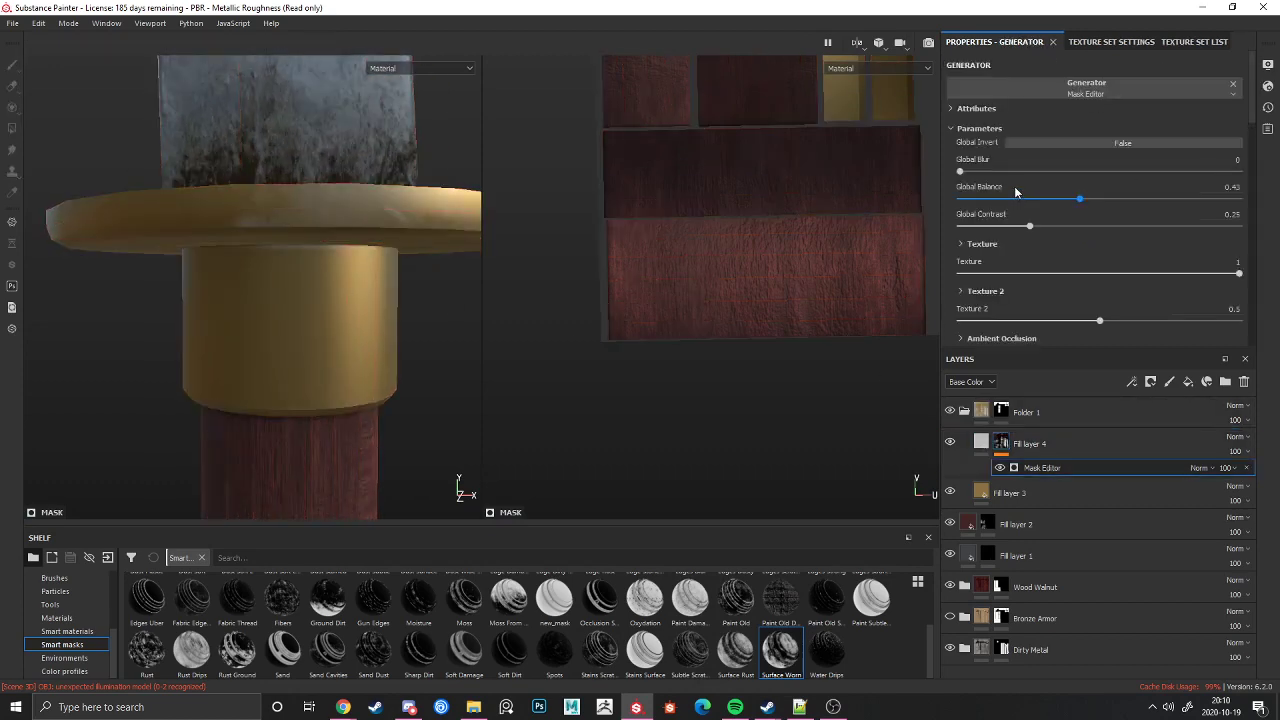
left_click_drag(1079, 201, 1175, 211)
Step: Sample Fill layer 3's bronze as Fill layer 4's base color and lighten it to RGB 0.310, 0.198, 0.065
left_click(1030, 443)
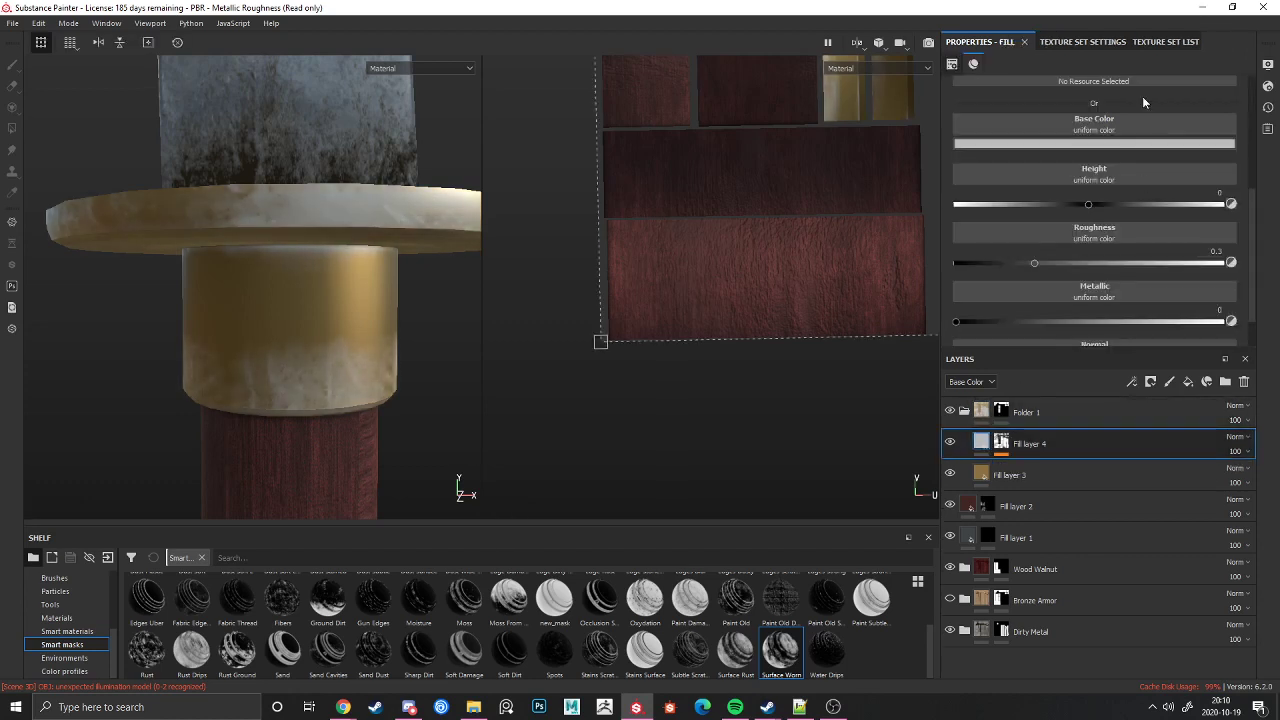
left_click(1034, 147)
left_click_drag(1088, 226, 978, 243)
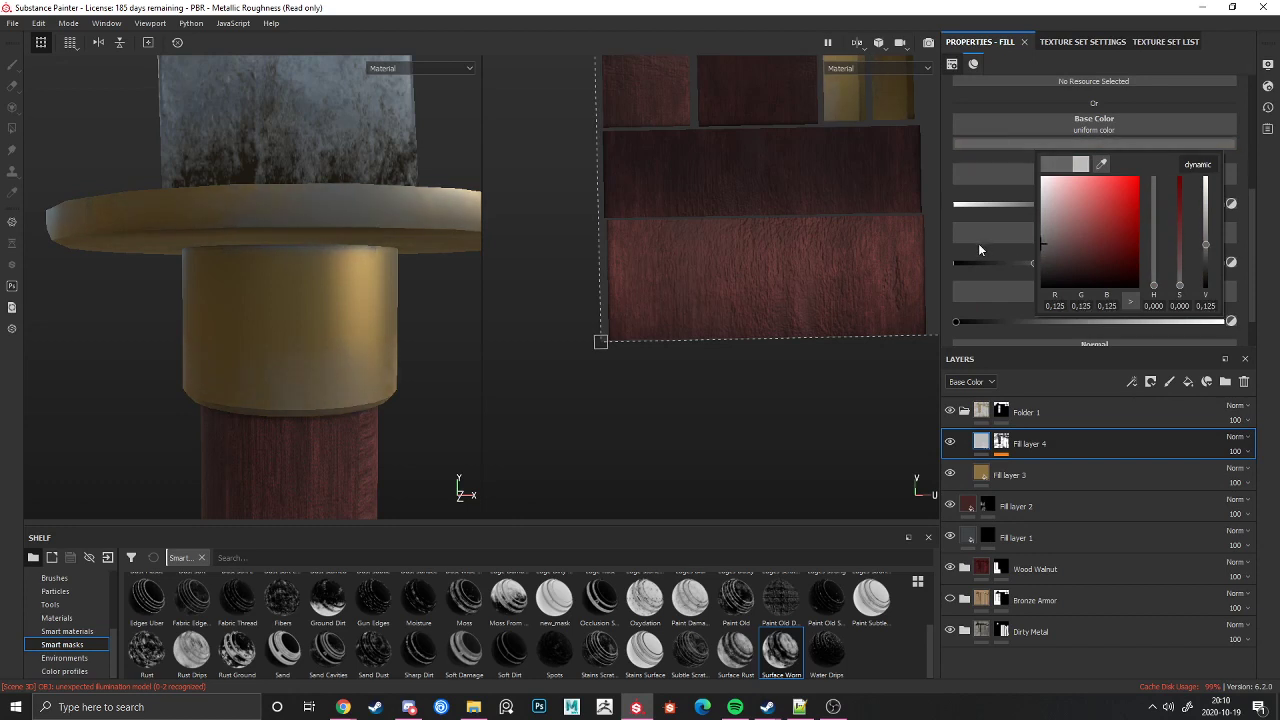
left_click_drag(1101, 165, 977, 452)
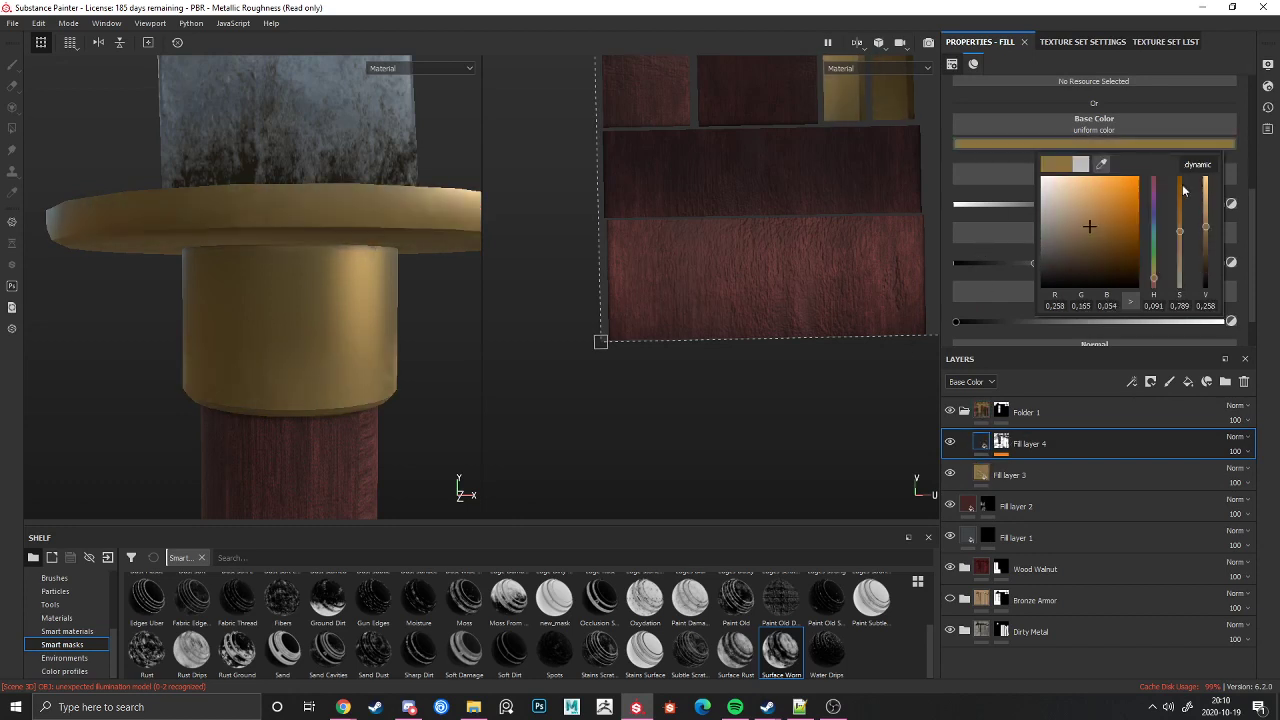
left_click_drag(1203, 234, 1205, 228)
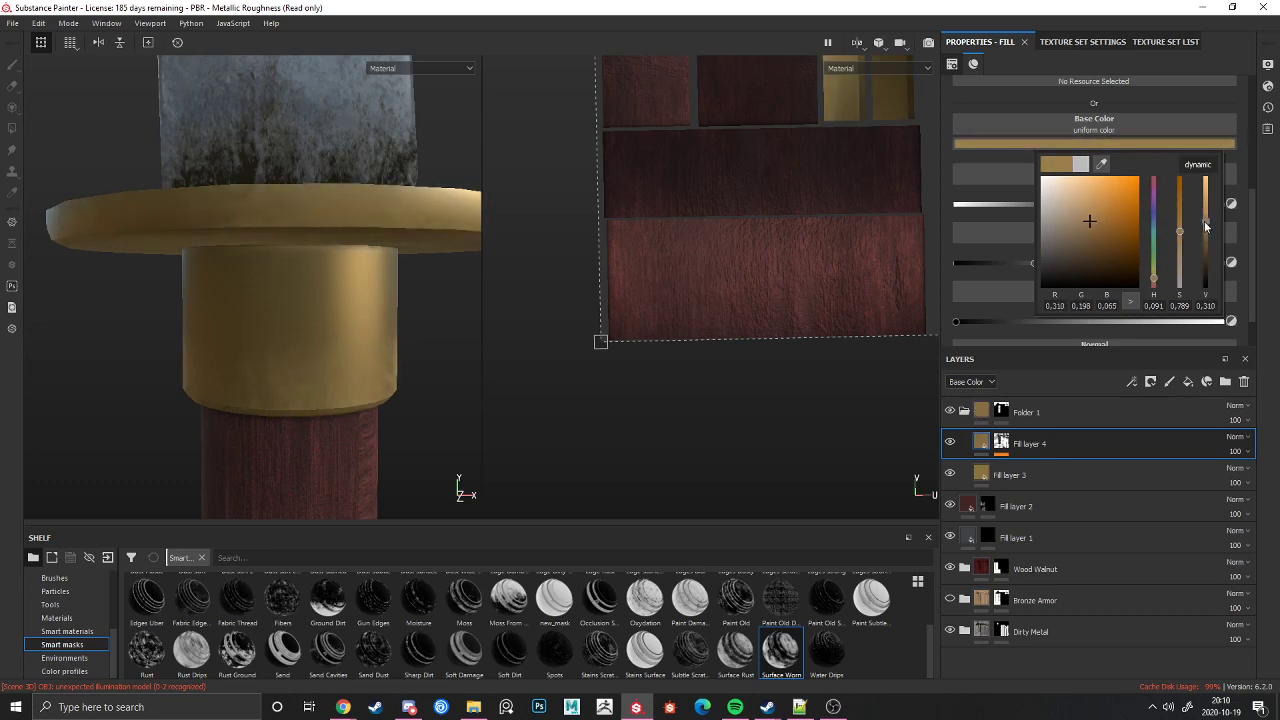
Step: Lower Fill layer 4's height slightly below zero for a dented surface and set its metallic to 1
left_click(977, 445)
left_click_drag(1088, 210, 1079, 212)
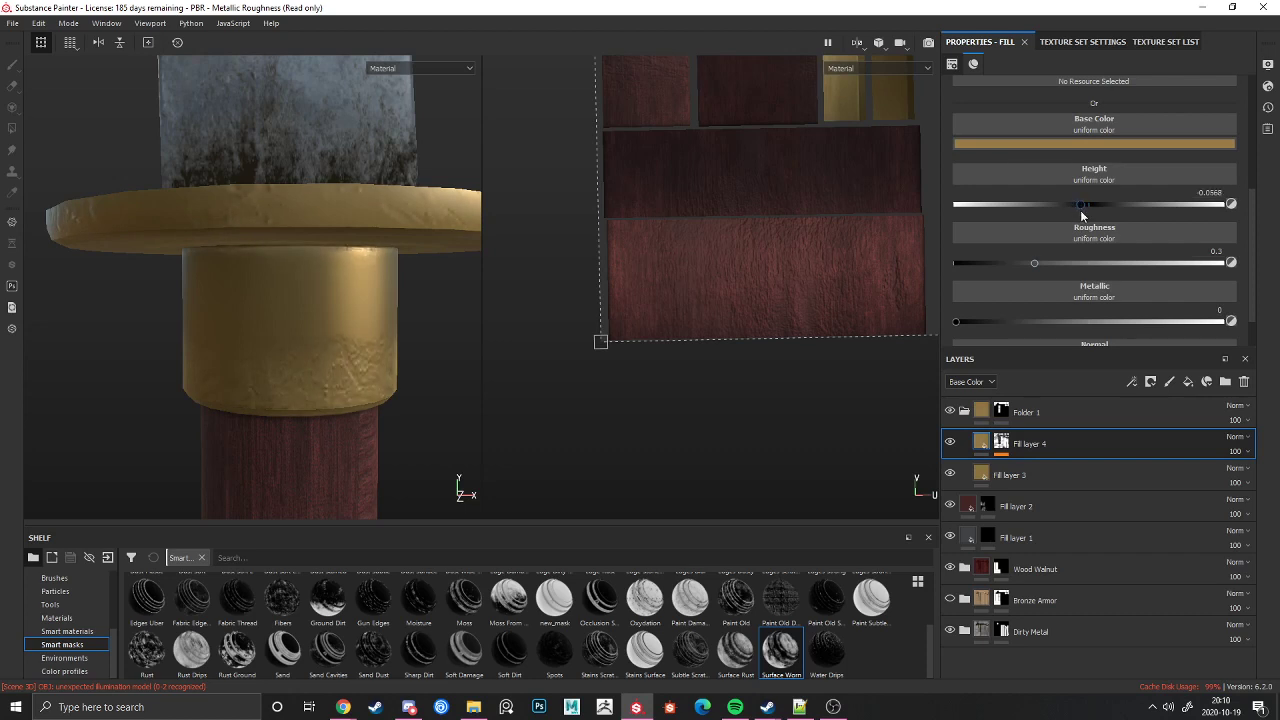
scroll(186, 407, "down", 7)
left_click_drag(187, 408, 230, 303, "alt")
scroll(286, 373, "down", 6)
scroll(229, 307, "up", 10)
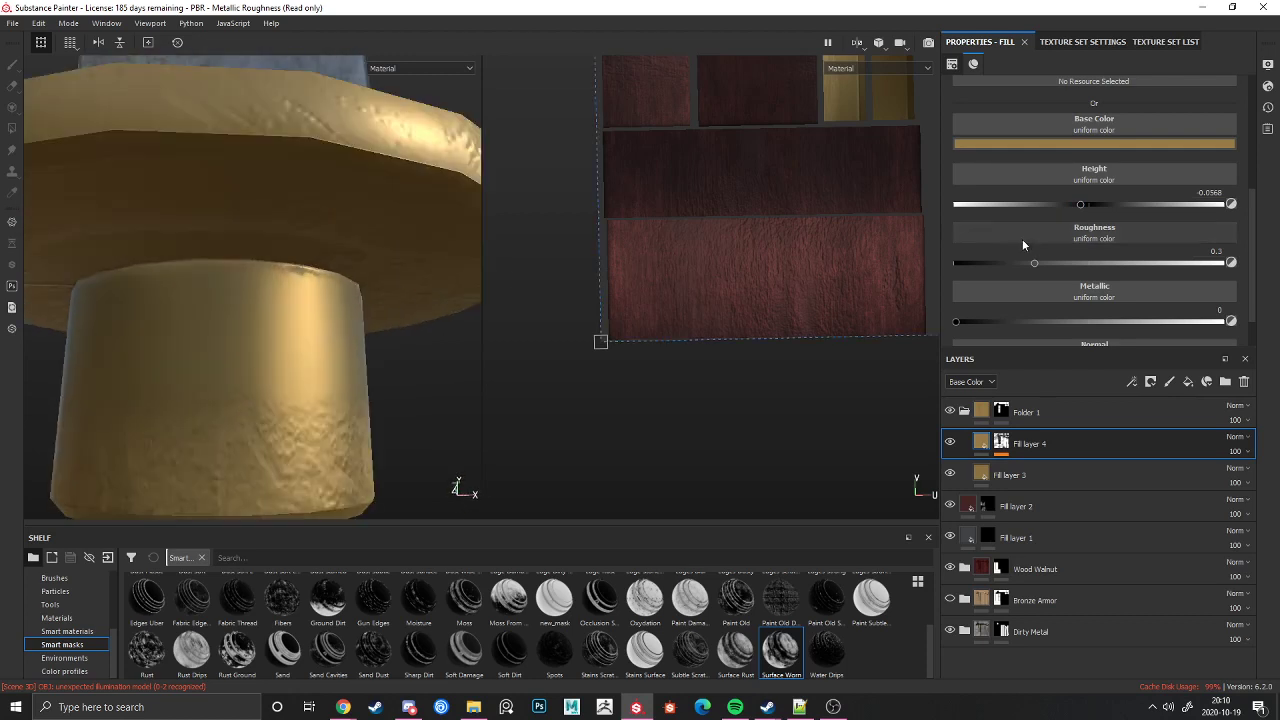
left_click_drag(1055, 321, 1278, 323)
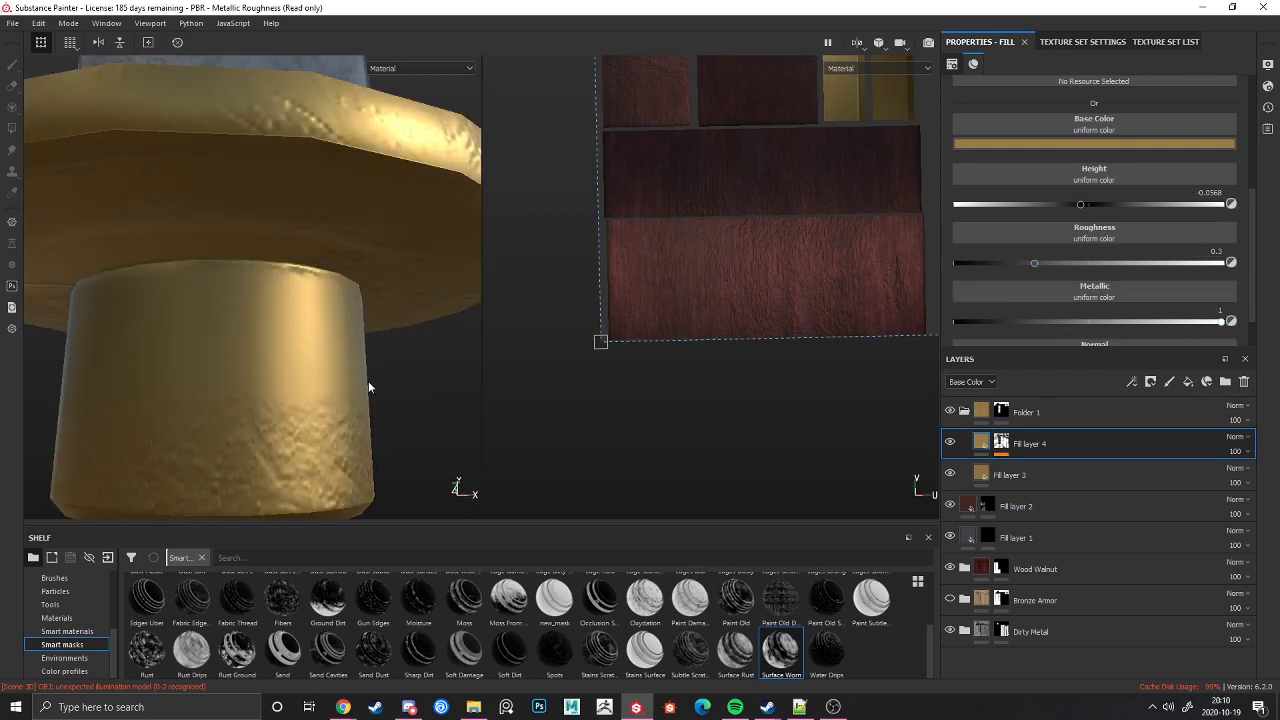
Step: Add Fill layer 5 above Fill layer 4 and mask it with the Dirt Soft Ed... smart mask
scroll(368, 387, "down", 6)
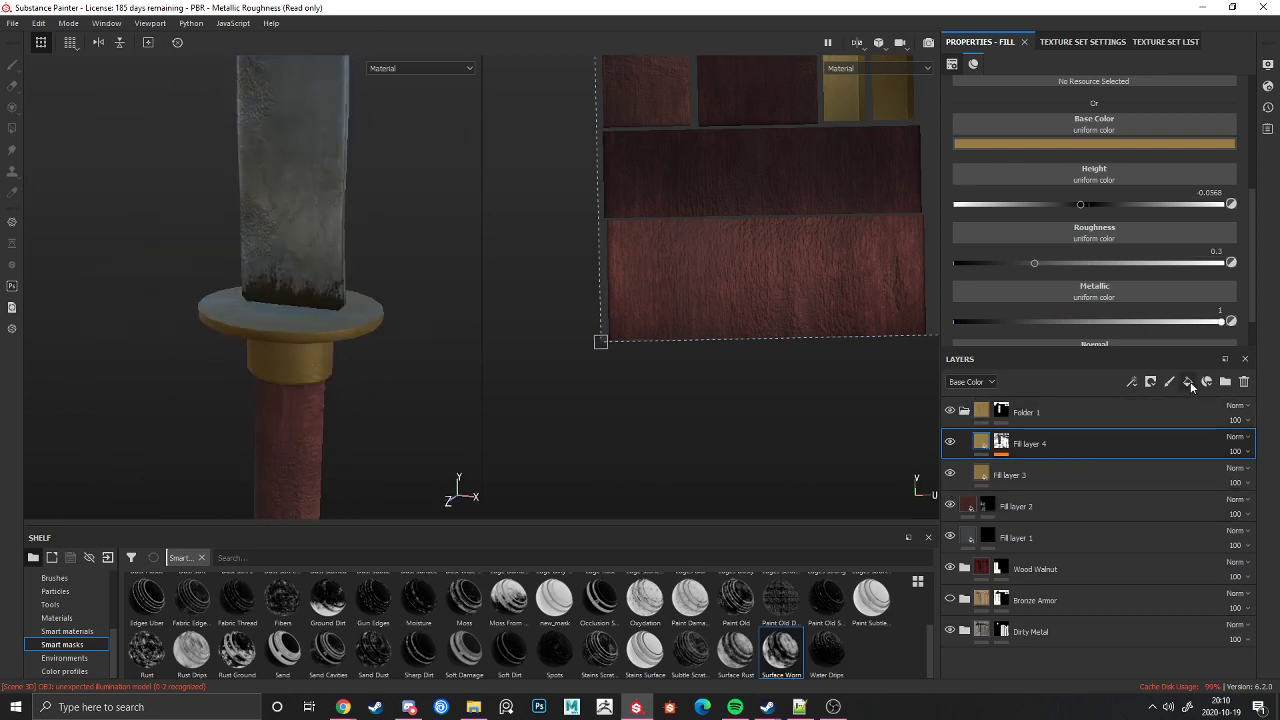
left_click(1188, 381)
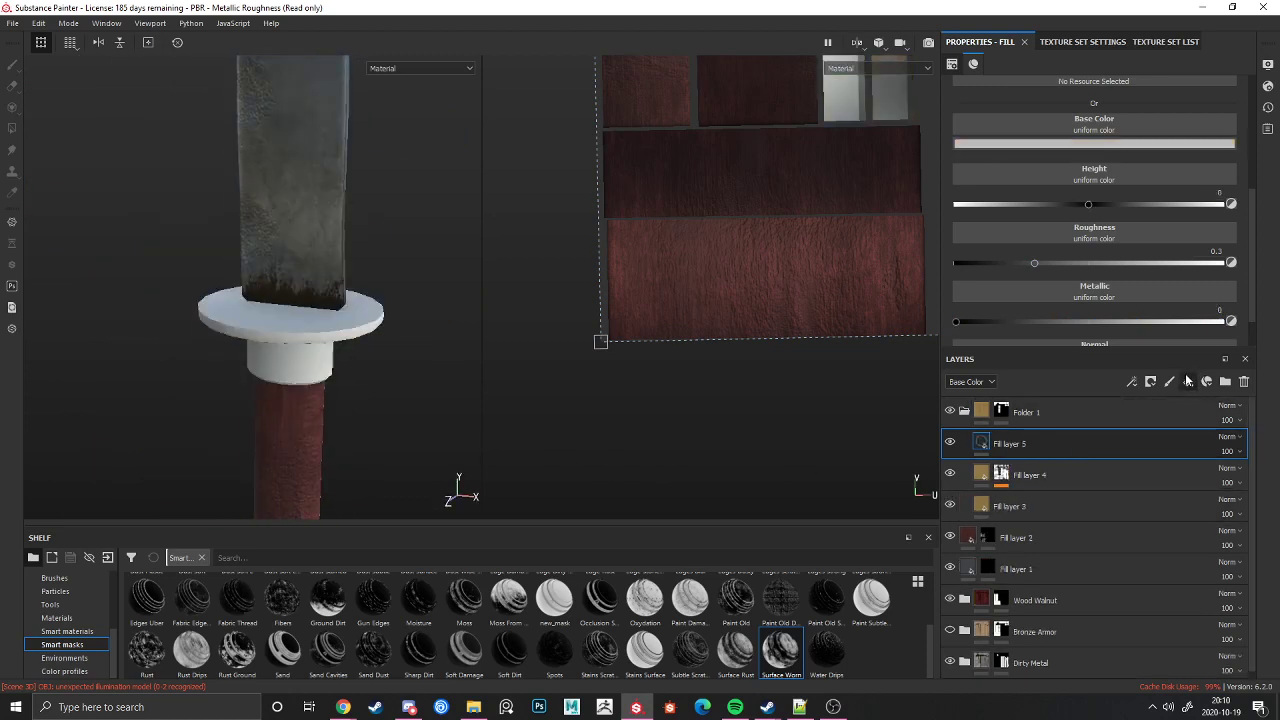
scroll(439, 651, "up", 5)
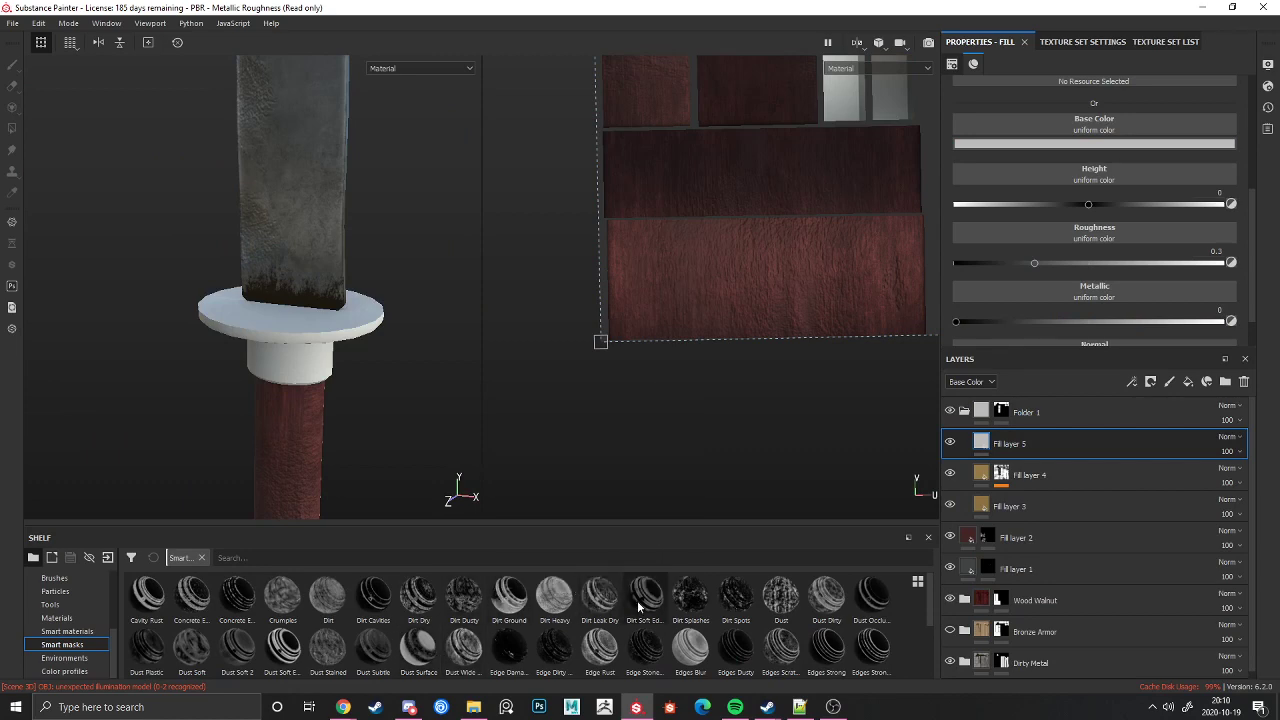
mouse_move(640, 598)
left_mouse_down()
mouse_move(1077, 382)
mouse_move(1052, 448)
left_mouse_up()
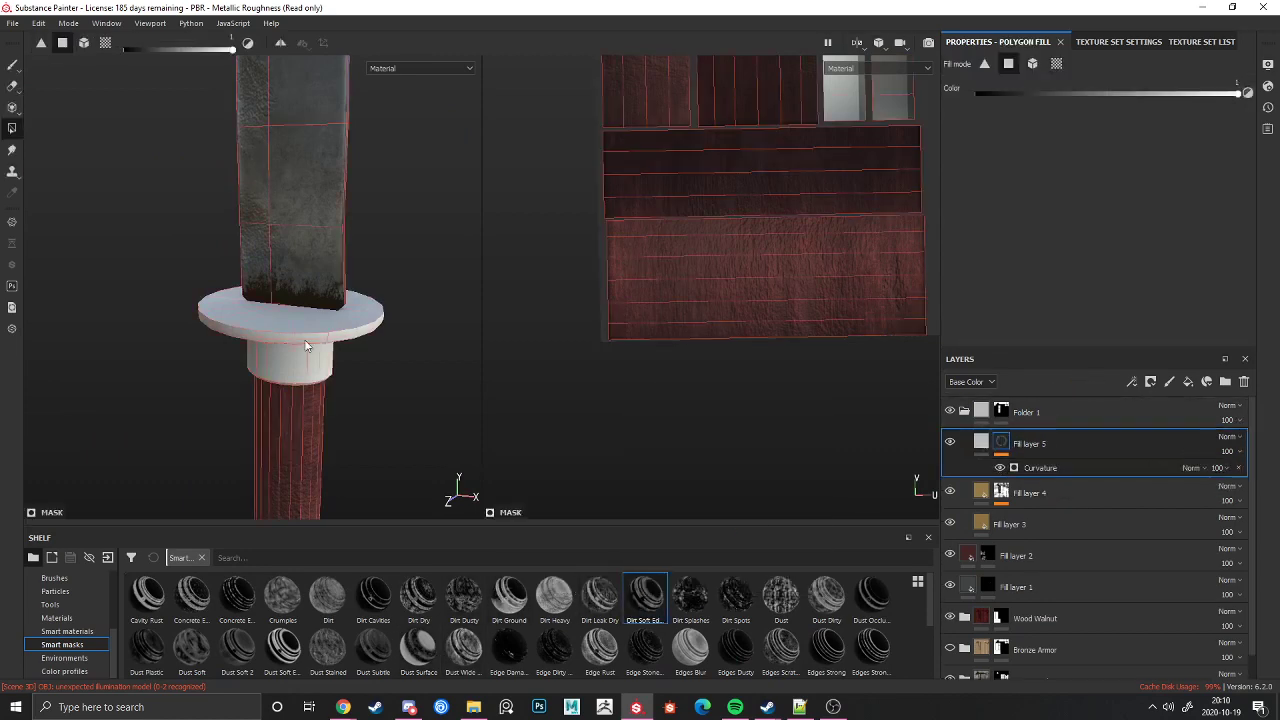
mouse_move(303, 298)
left_mouse_down("alt")
mouse_move(286, 383)
mouse_move(307, 368)
left_mouse_up("alt")
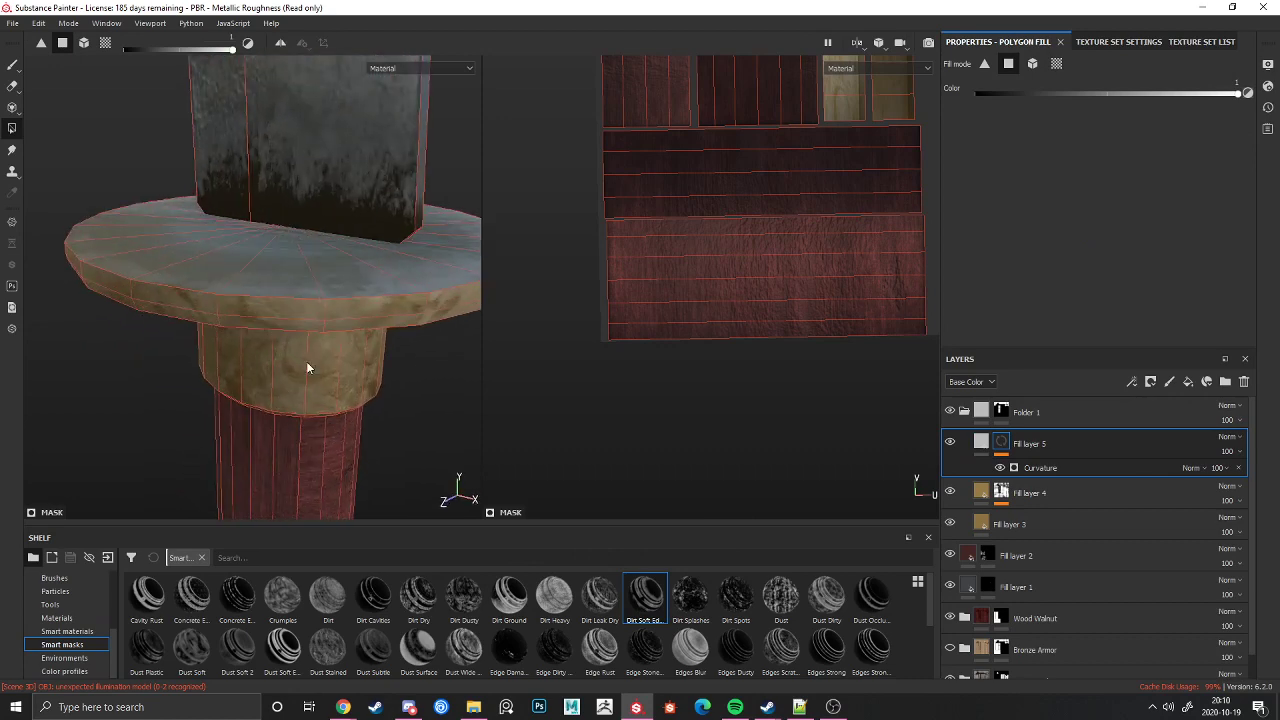
Step: Try brown and white for Fill layer 5's base color and settle on a dark red of RGB 0.114, 0.042, 0.042
left_click(981, 443)
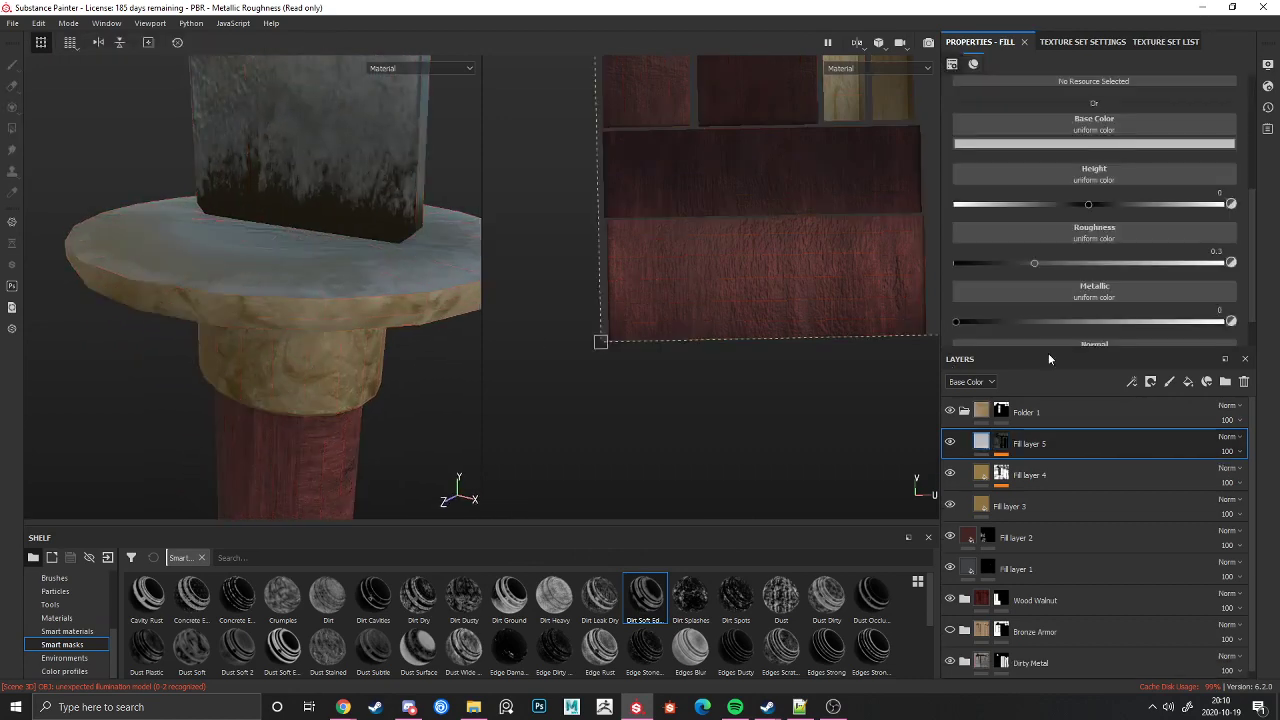
left_click(1096, 145)
left_click(1208, 283)
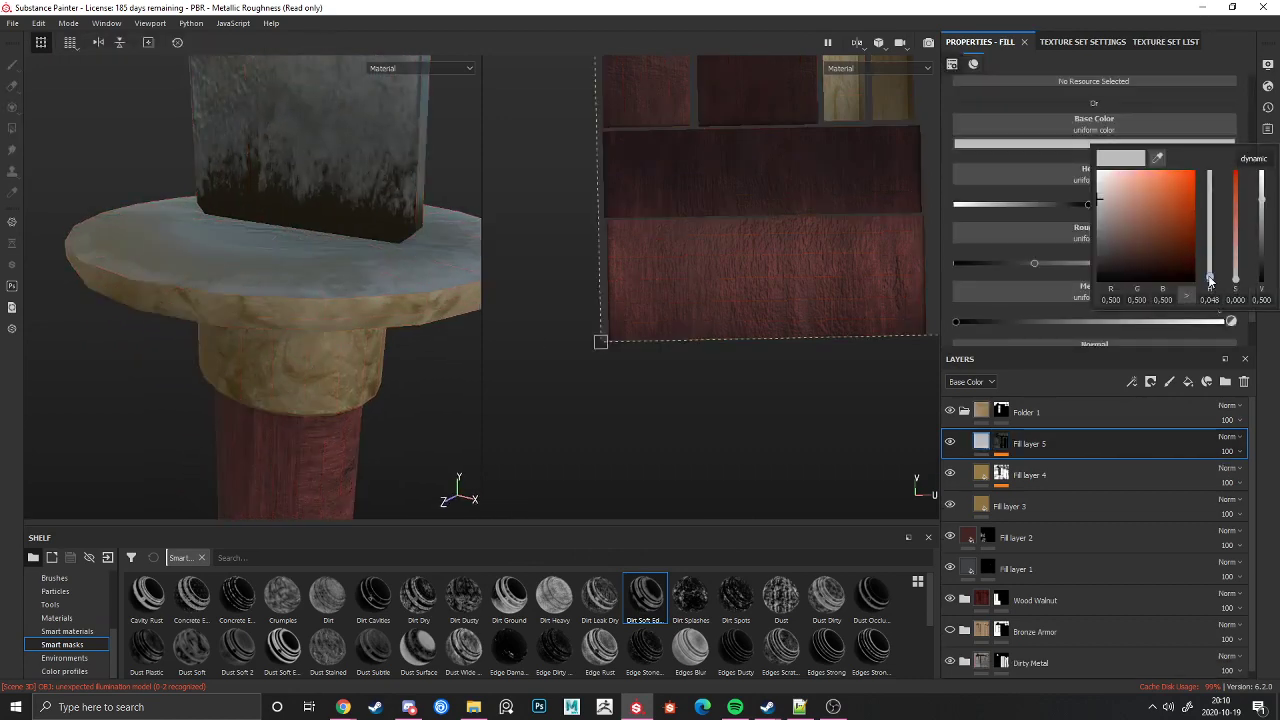
left_click_drag(1110, 204, 1127, 238)
mouse_move(292, 362)
left_mouse_down("alt")
mouse_move(300, 335)
mouse_move(286, 350)
left_mouse_up("alt")
scroll(286, 351, "up", 1)
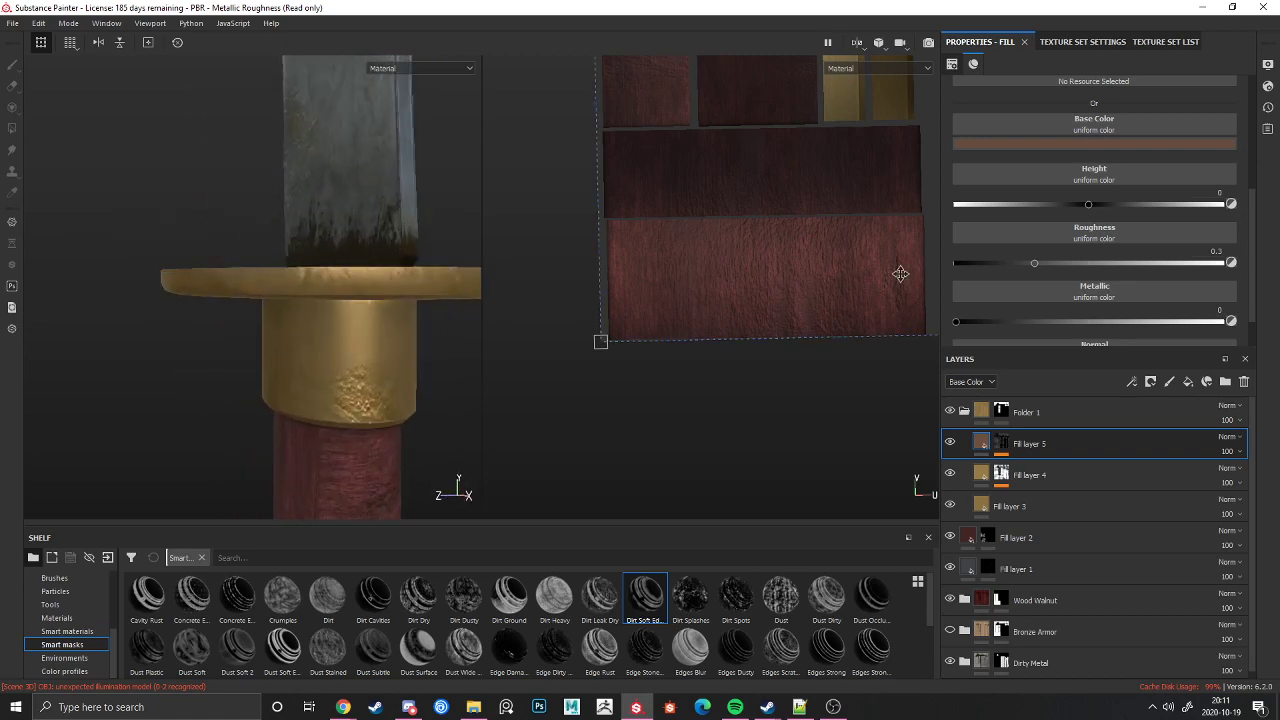
left_click(1040, 145)
left_click_drag(1077, 220, 917, 59)
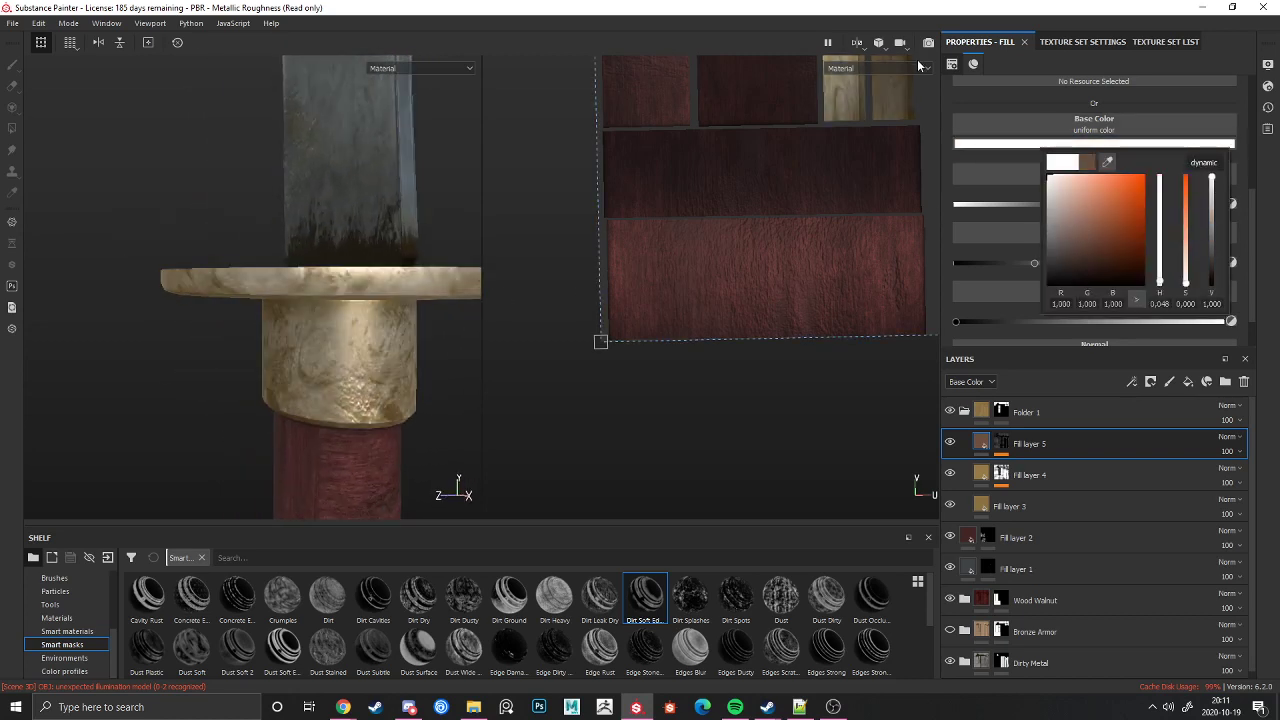
left_click(1024, 205)
mouse_move(1068, 258)
left_mouse_down()
mouse_move(1052, 278)
mouse_move(1024, 277)
mouse_move(1032, 246)
mouse_move(1072, 232)
mouse_move(1081, 244)
left_mouse_up()
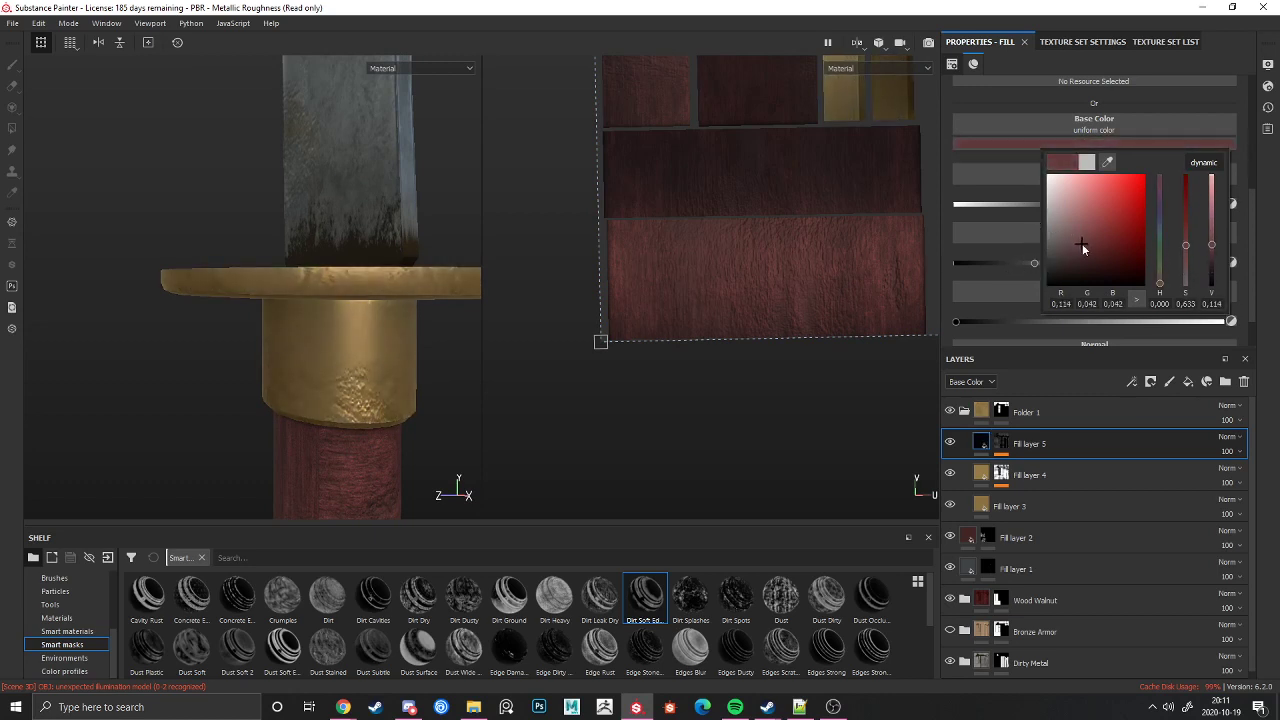
Step: Add Fill layer 6 above Fill layer 5 and mask it with the Surface Rust smart mask
scroll(443, 354, "up", 5)
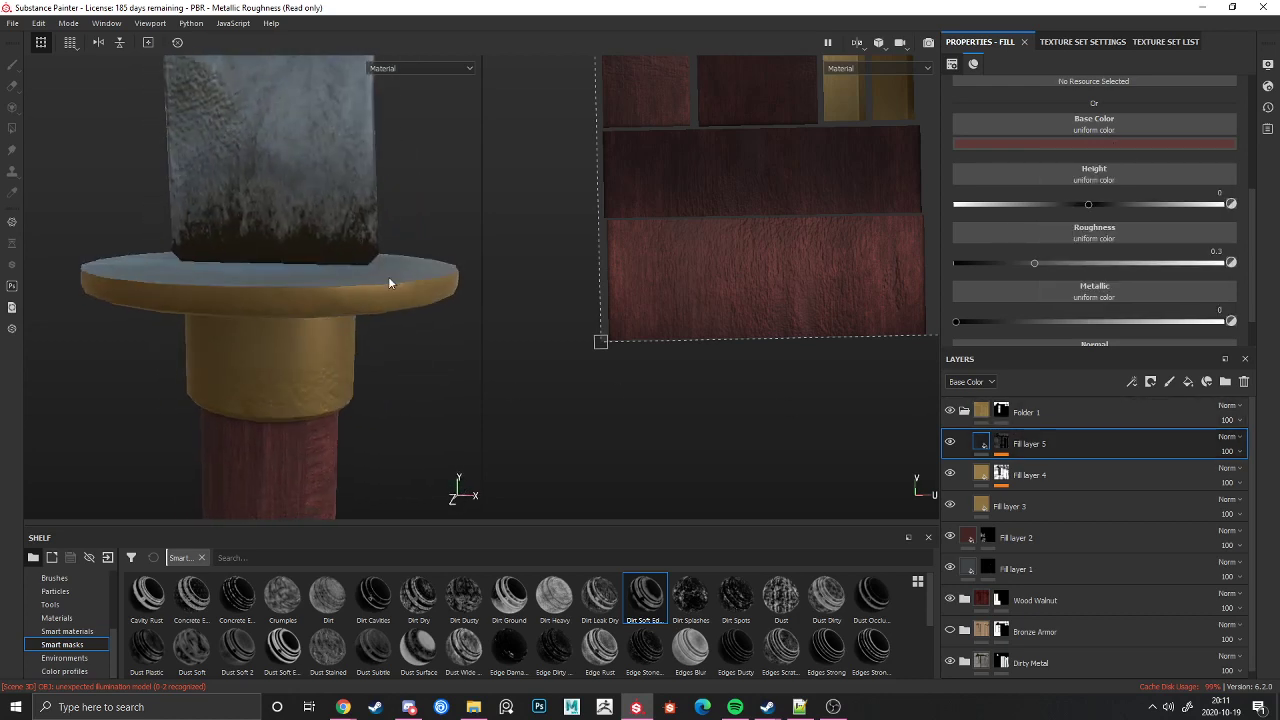
left_click(1188, 382)
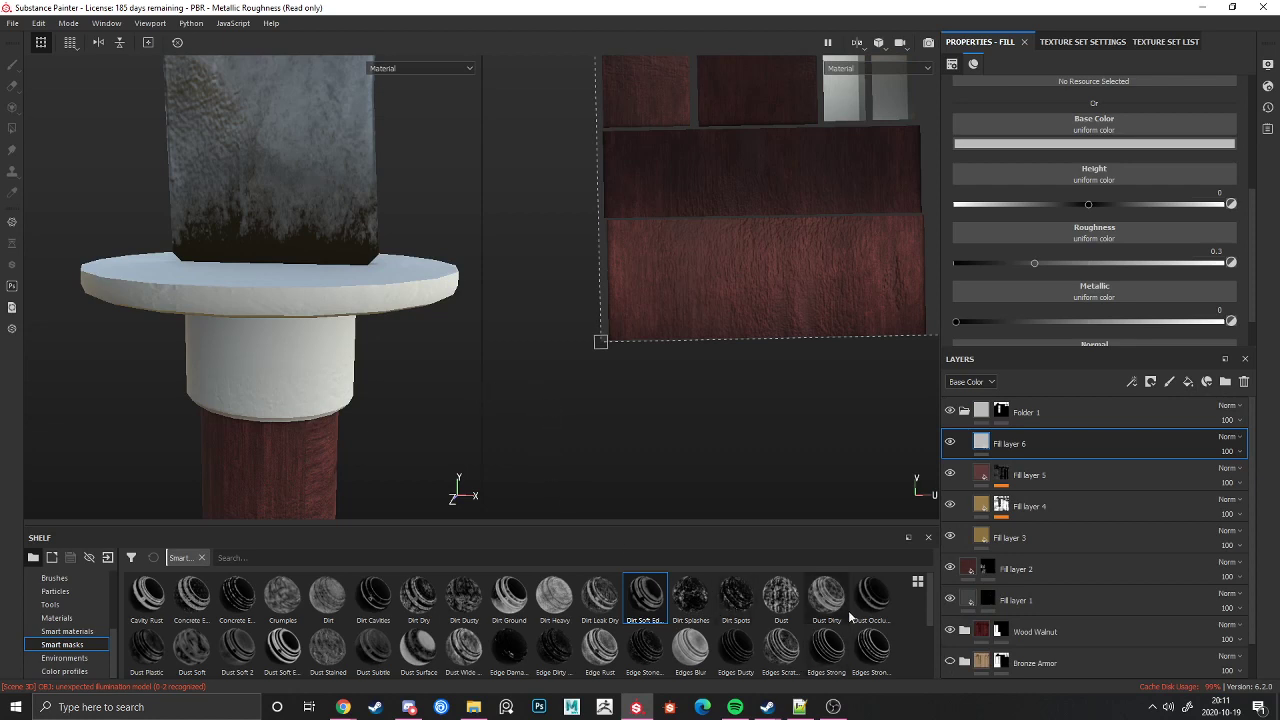
scroll(697, 643, "down", 3)
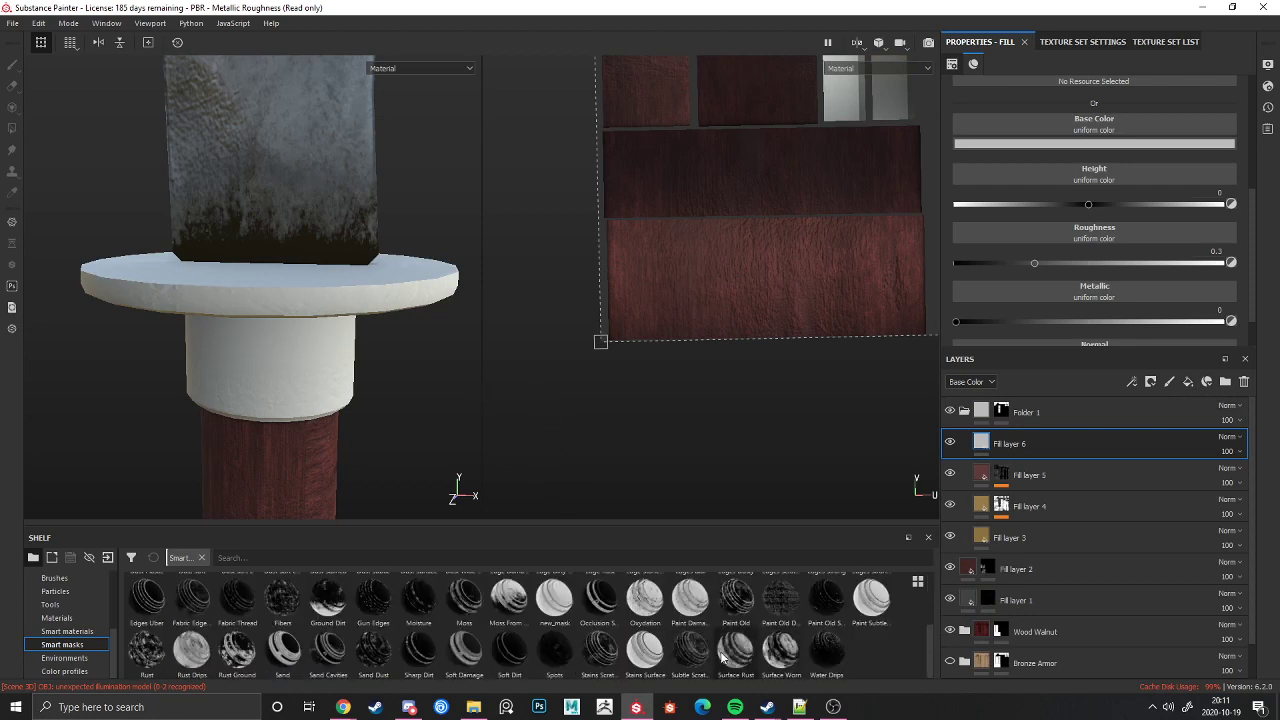
left_click_drag(735, 650, 1012, 450)
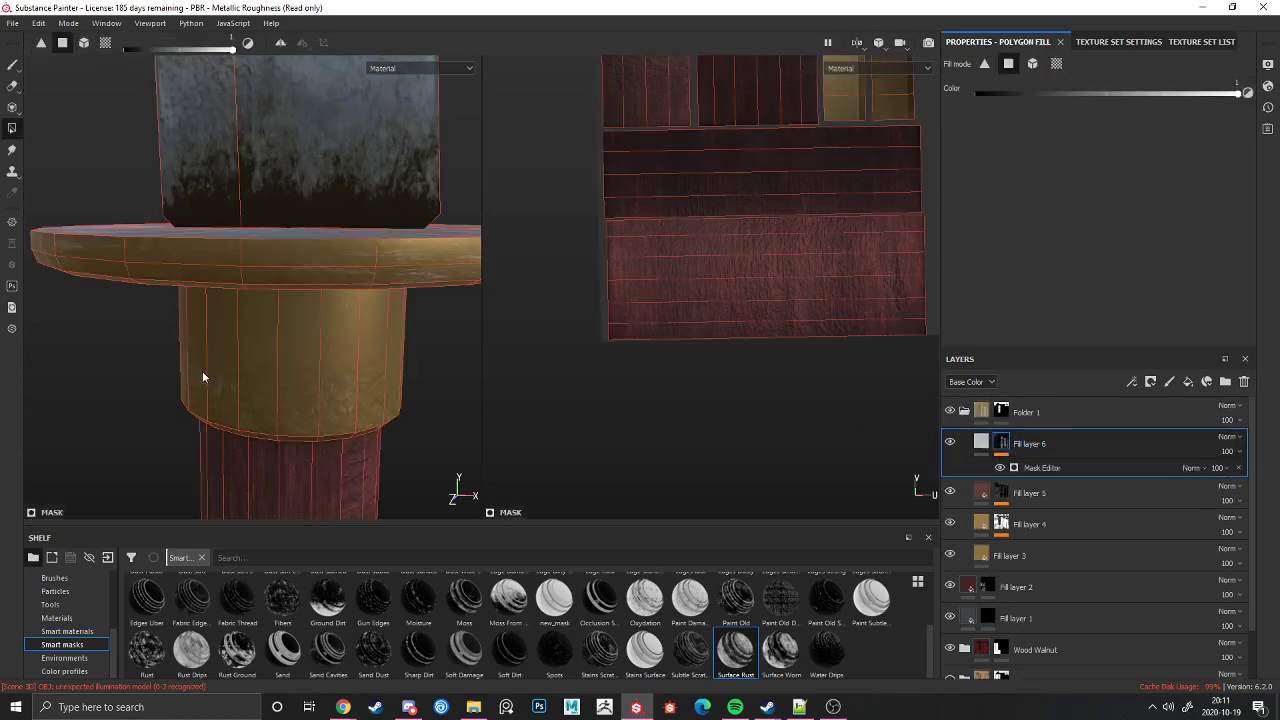
Step: Set the Global Balance of Fill layer 6's Mask Editor to 0.87 and its Global Contrast to 0.08
left_click(985, 441)
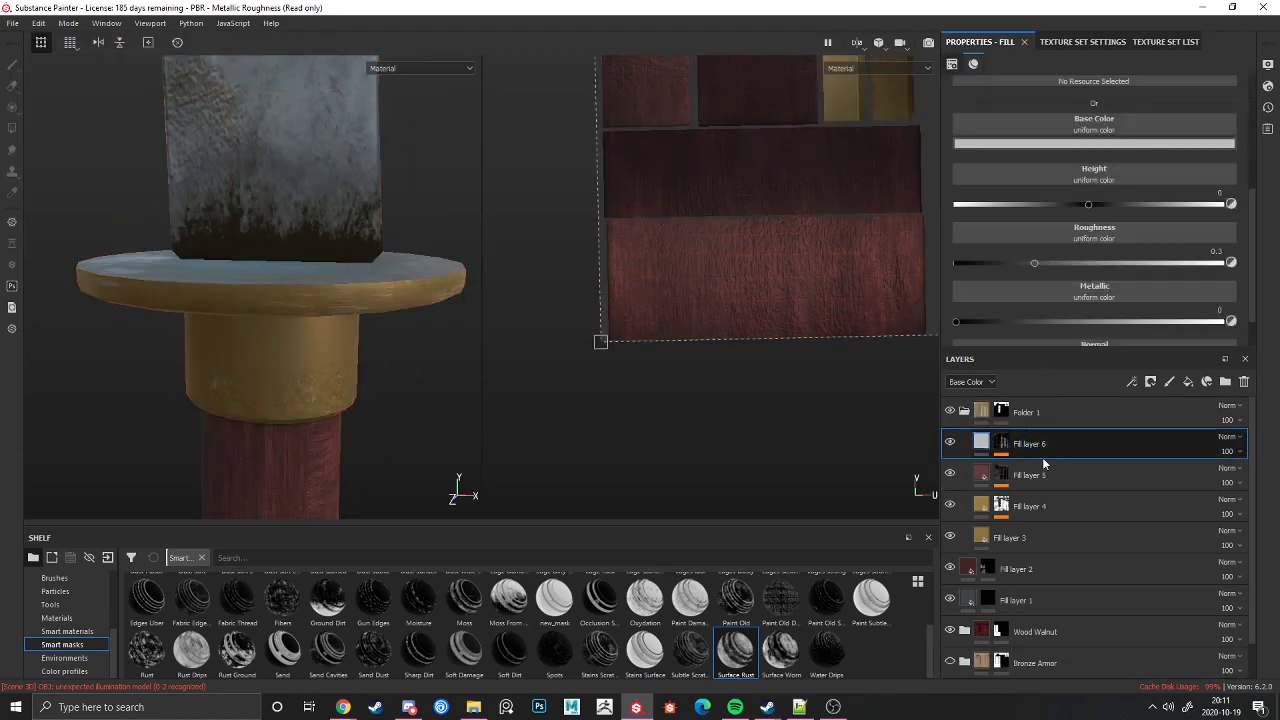
left_click(1003, 444)
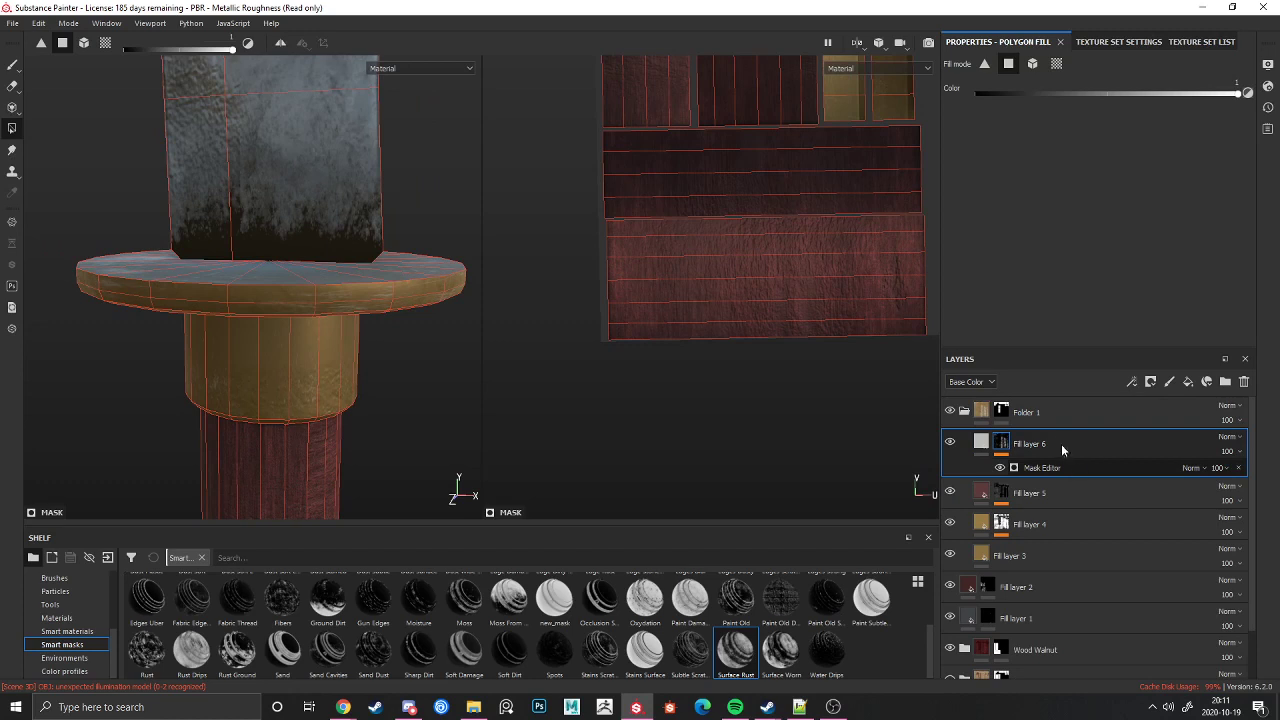
left_click(1045, 467)
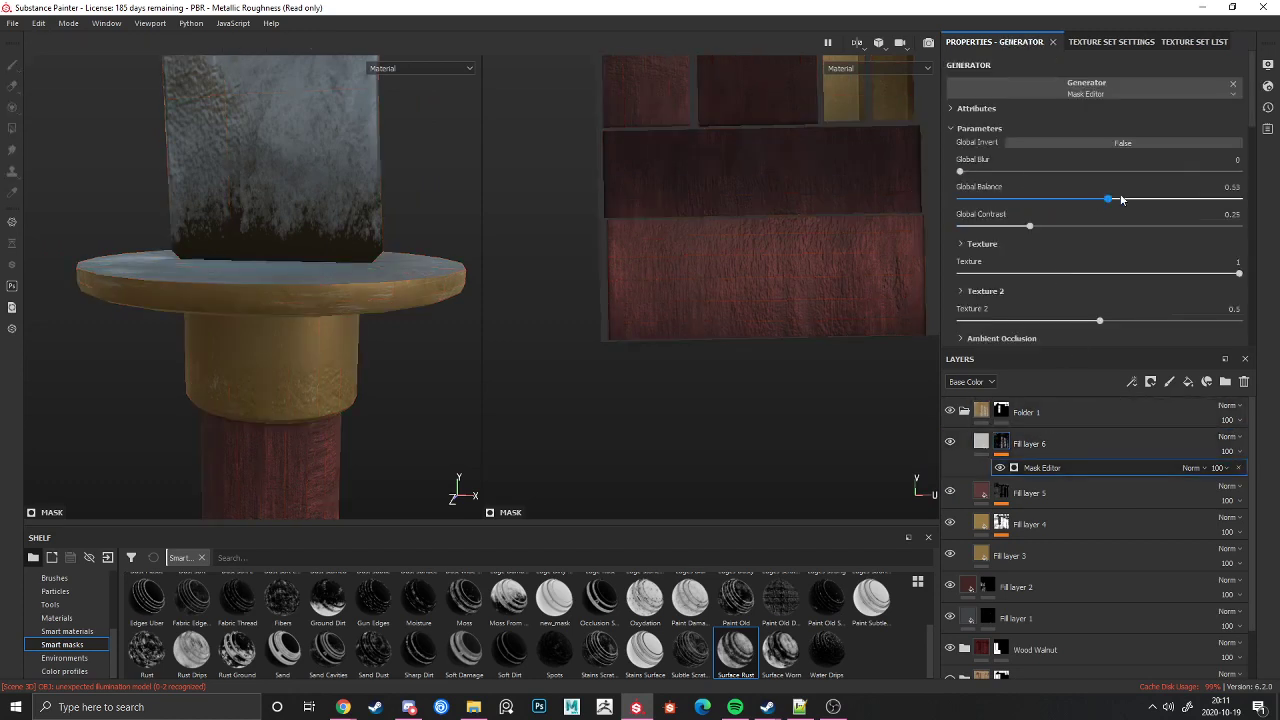
left_click_drag(1121, 199, 1203, 204)
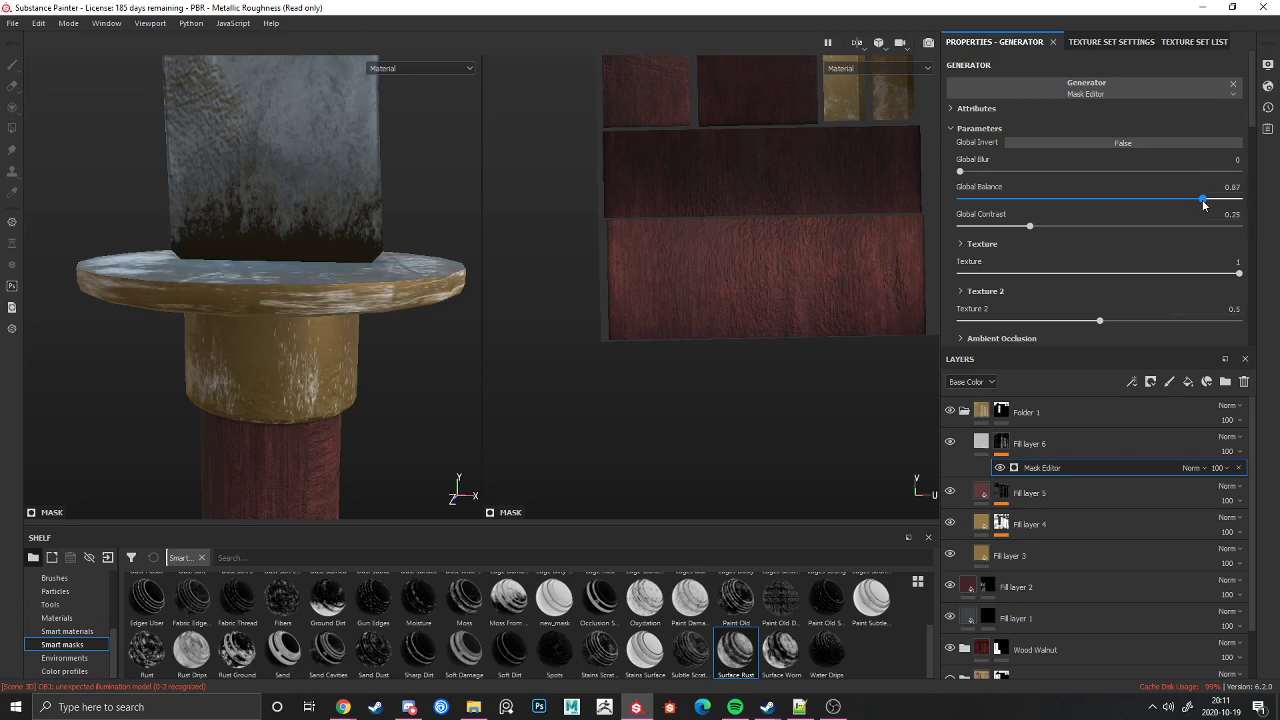
left_click_drag(1029, 226, 1020, 227)
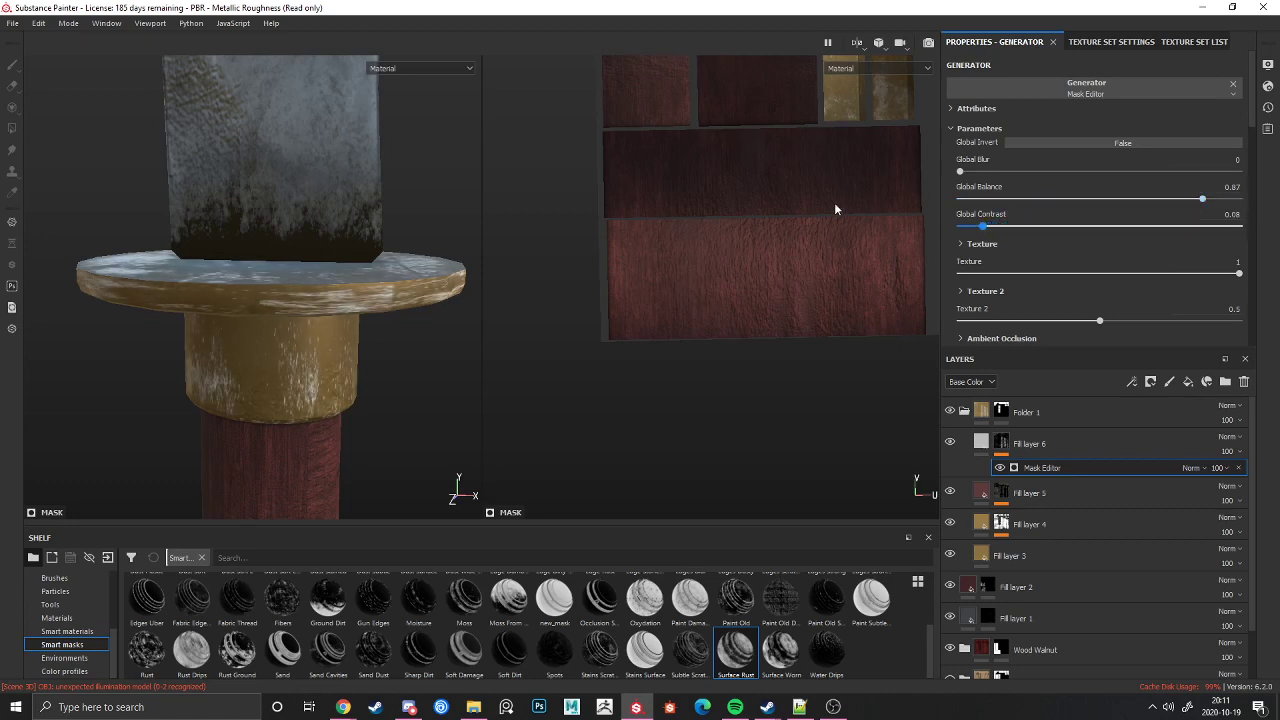
Step: Set the Global Contrast of Fill layer 6's Mask Editor to 0.26 and give the layer a slightly negative height
left_click_drag(1120, 228, 1032, 232)
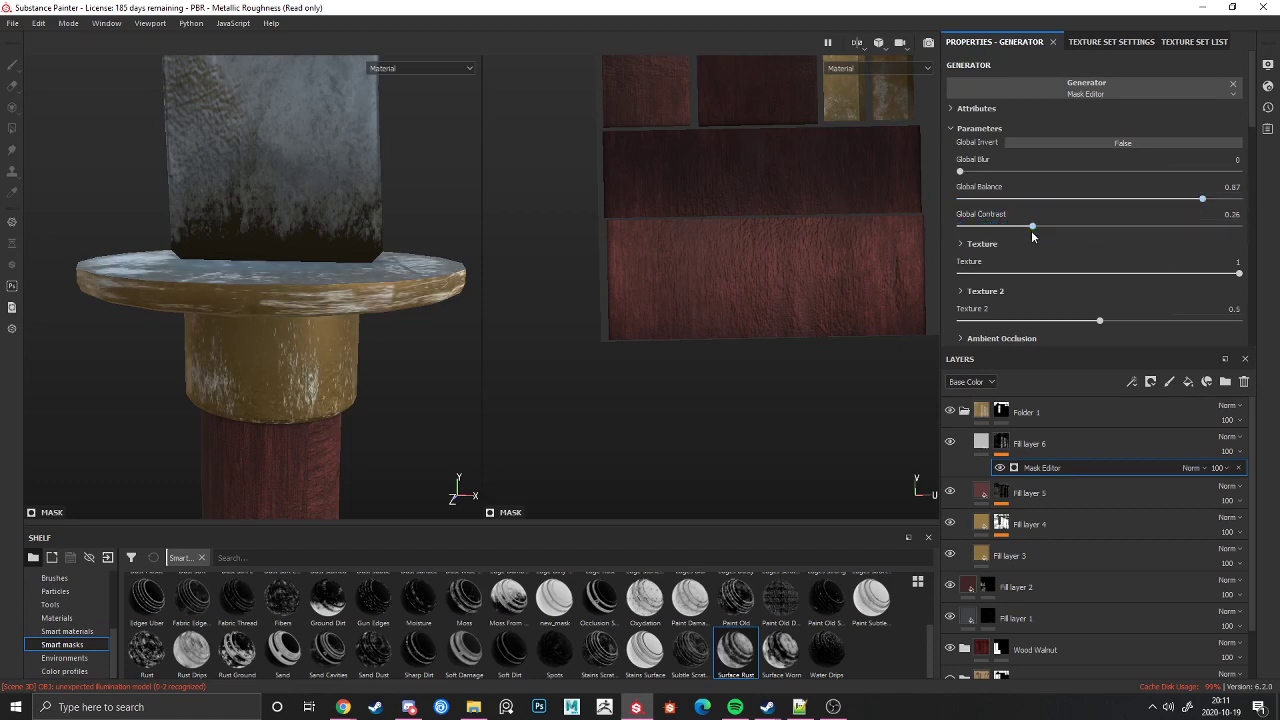
left_click(980, 444)
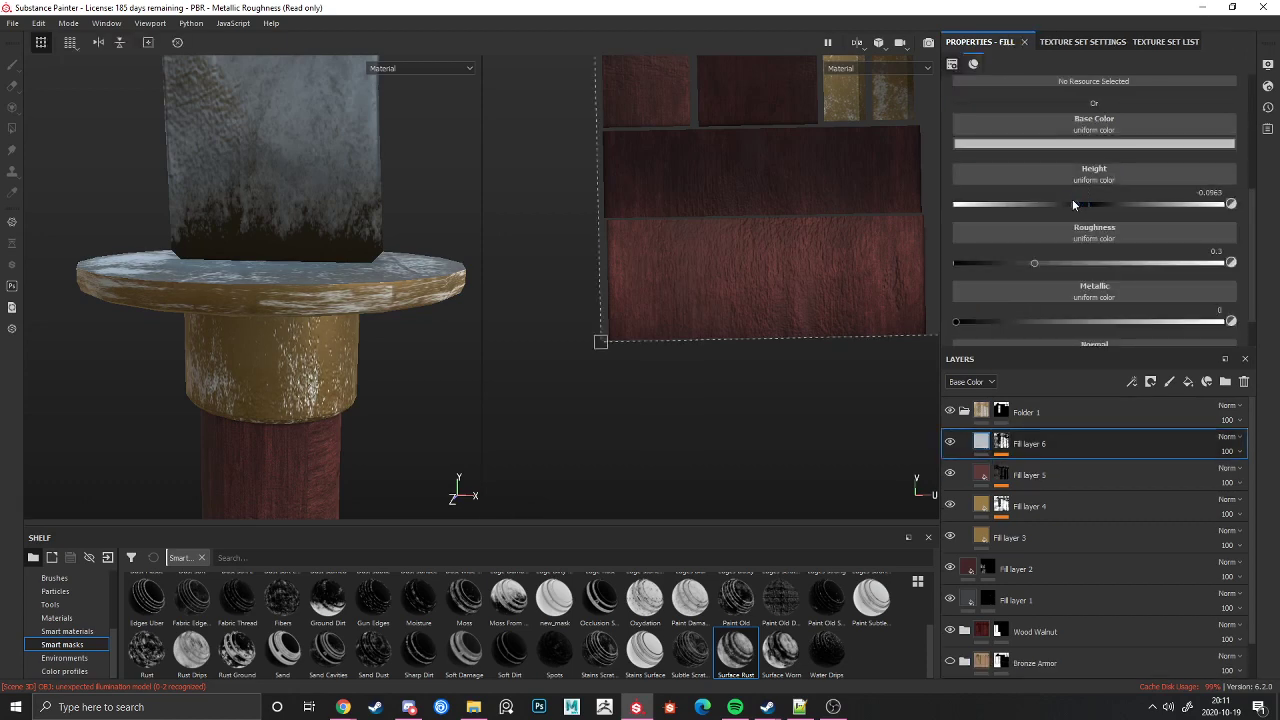
left_click_drag(1062, 204, 1079, 204)
Step: Set the Global Blur of Fill layer 6's Mask Editor to 0.42 and the layer's height to -0.0370
left_click(1001, 443)
left_click(1045, 468)
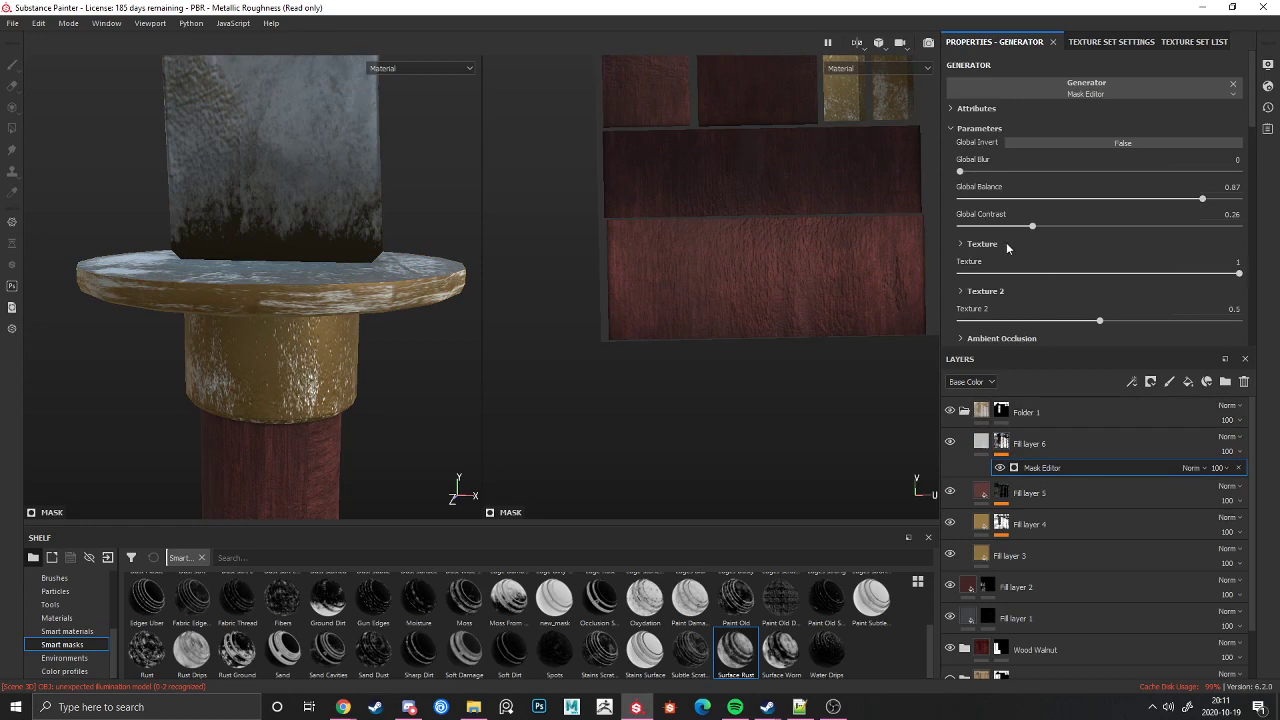
mouse_move(960, 171)
left_mouse_down()
mouse_move(1100, 171)
mouse_move(969, 176)
left_mouse_up()
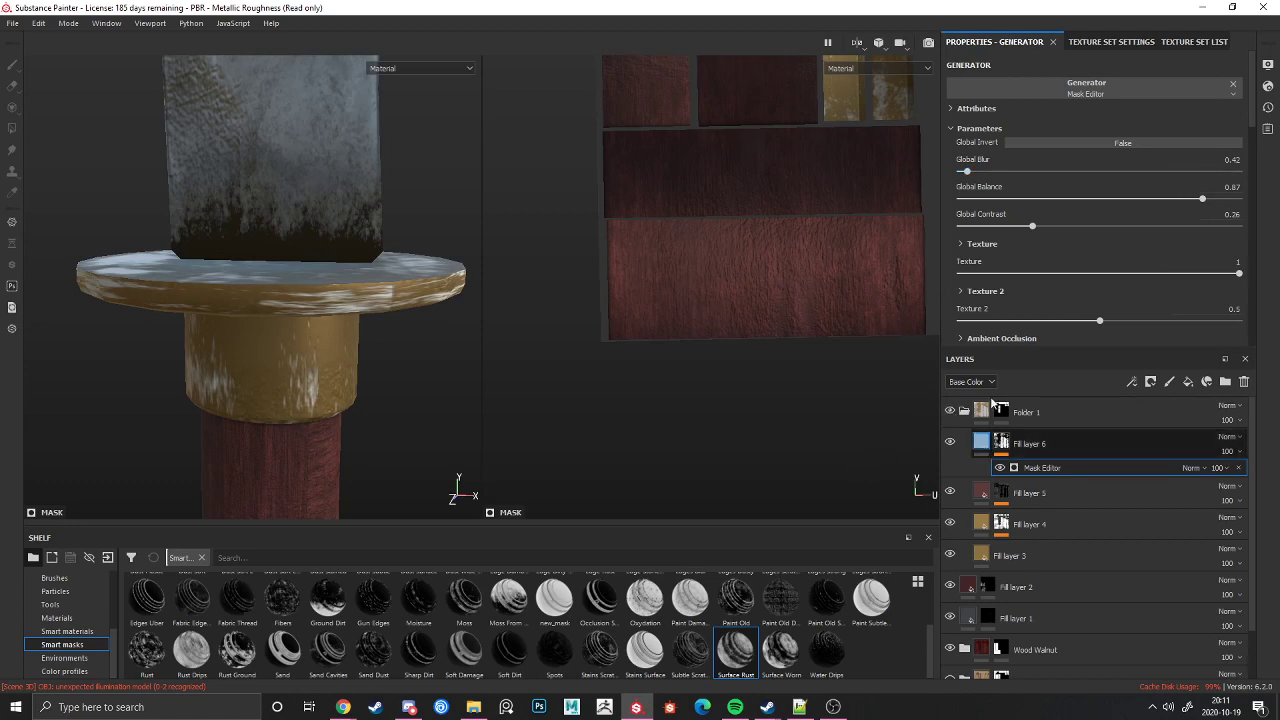
left_click(1045, 444)
left_click_drag(1074, 204, 1093, 205)
Step: Sample Fill layer 4's bronze color as Fill layer 6's base color and darken it to a deeper brown
left_click(1028, 144)
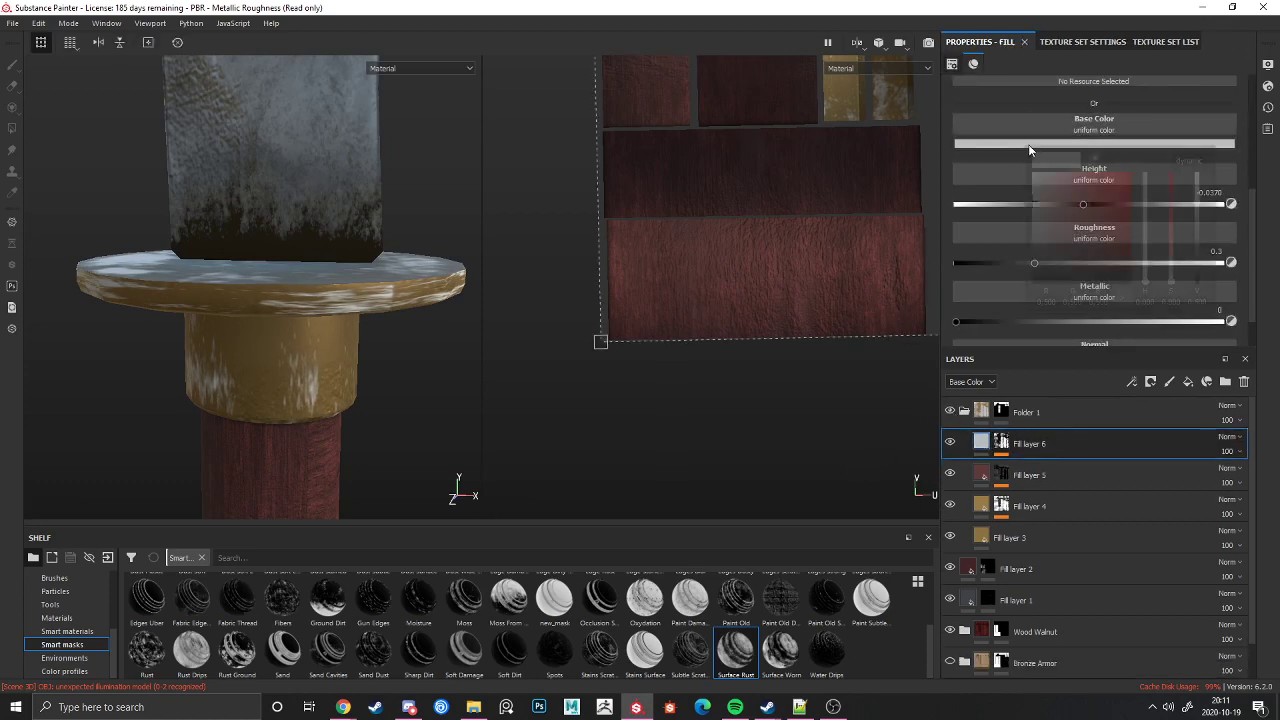
left_click_drag(962, 507, 980, 505)
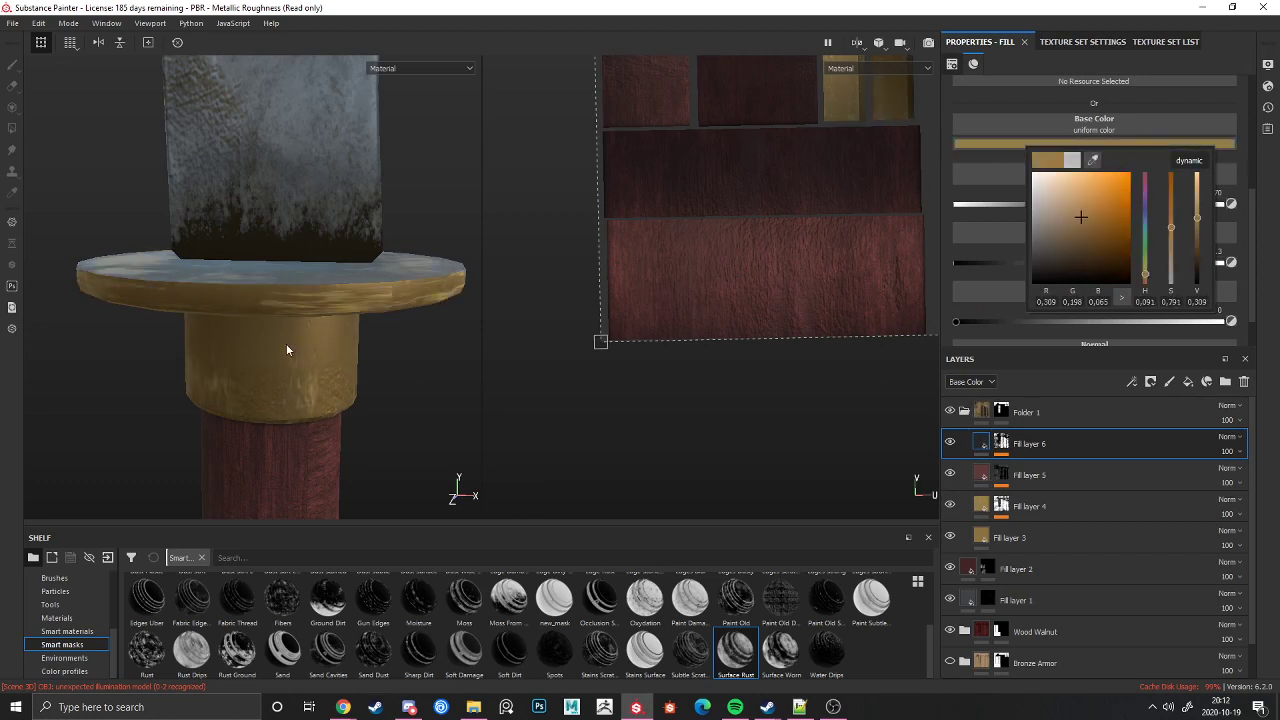
left_click(286, 343)
left_click(987, 143)
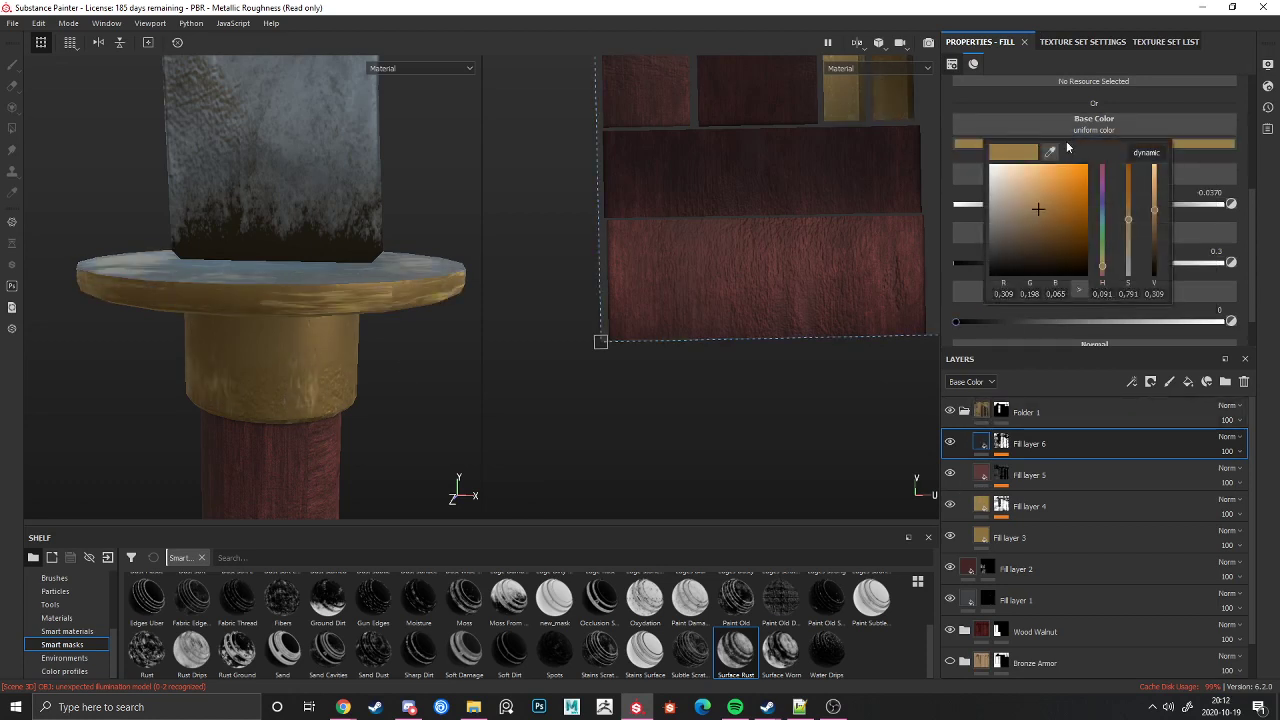
left_click_drag(1049, 152, 984, 524)
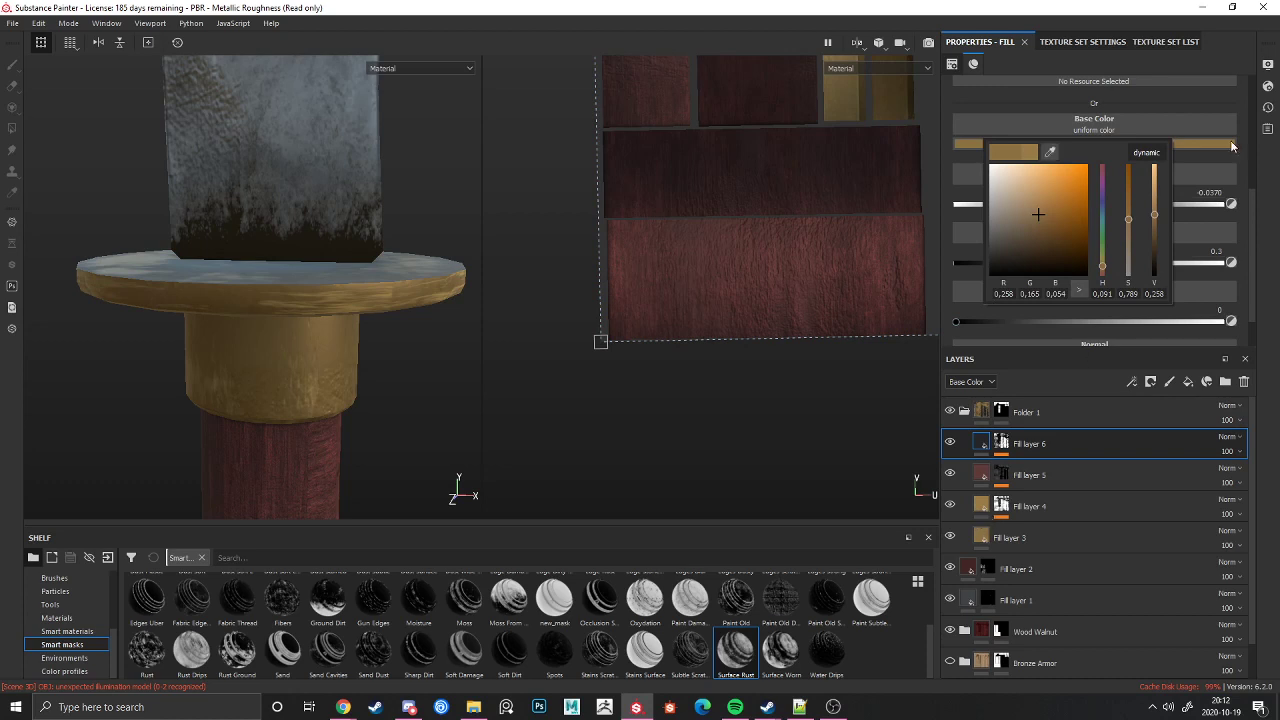
left_click_drag(1160, 214, 1158, 232)
scroll(274, 386, "down", 8)
mouse_move(275, 415)
left_mouse_down("alt")
mouse_move(211, 467)
mouse_move(255, 410)
left_mouse_up("alt")
middle_click_drag(255, 410, 272, 298, "alt")
scroll(271, 297, "up", 10)
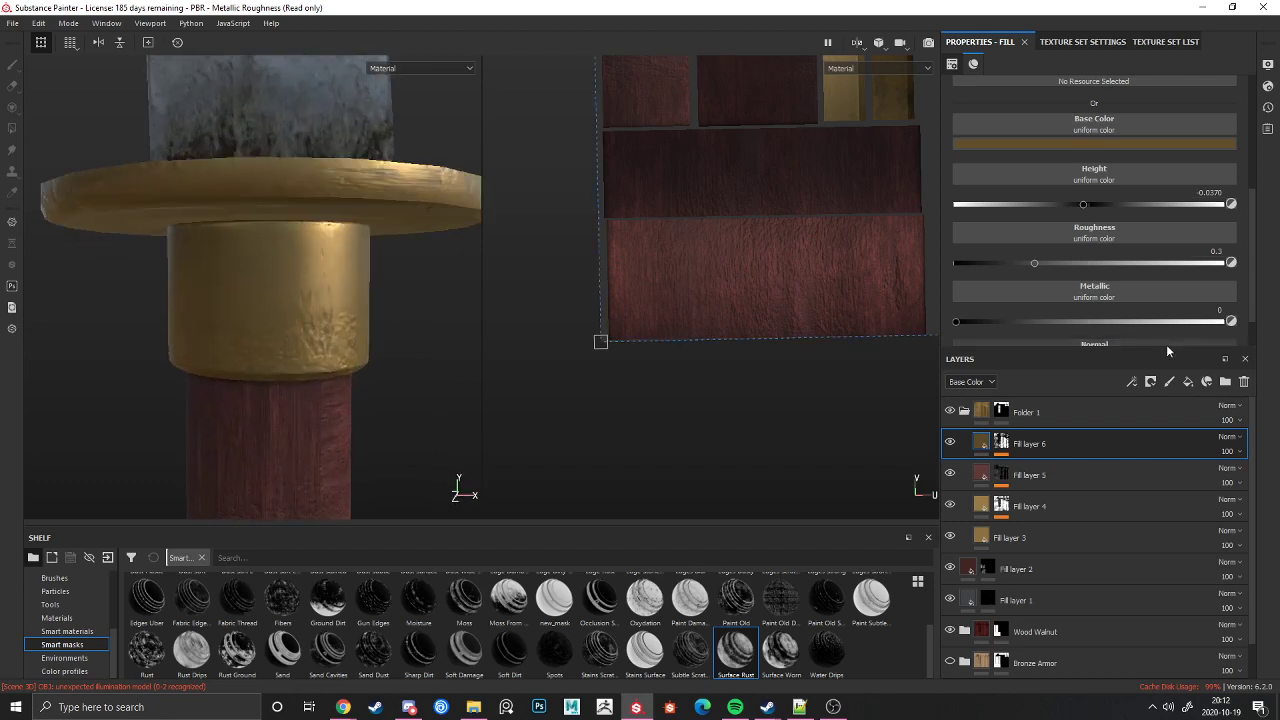
Step: Add Fill layer 7 above Fill layer 6 and mask it with the Stains Scrat... smart mask
left_click(1185, 384)
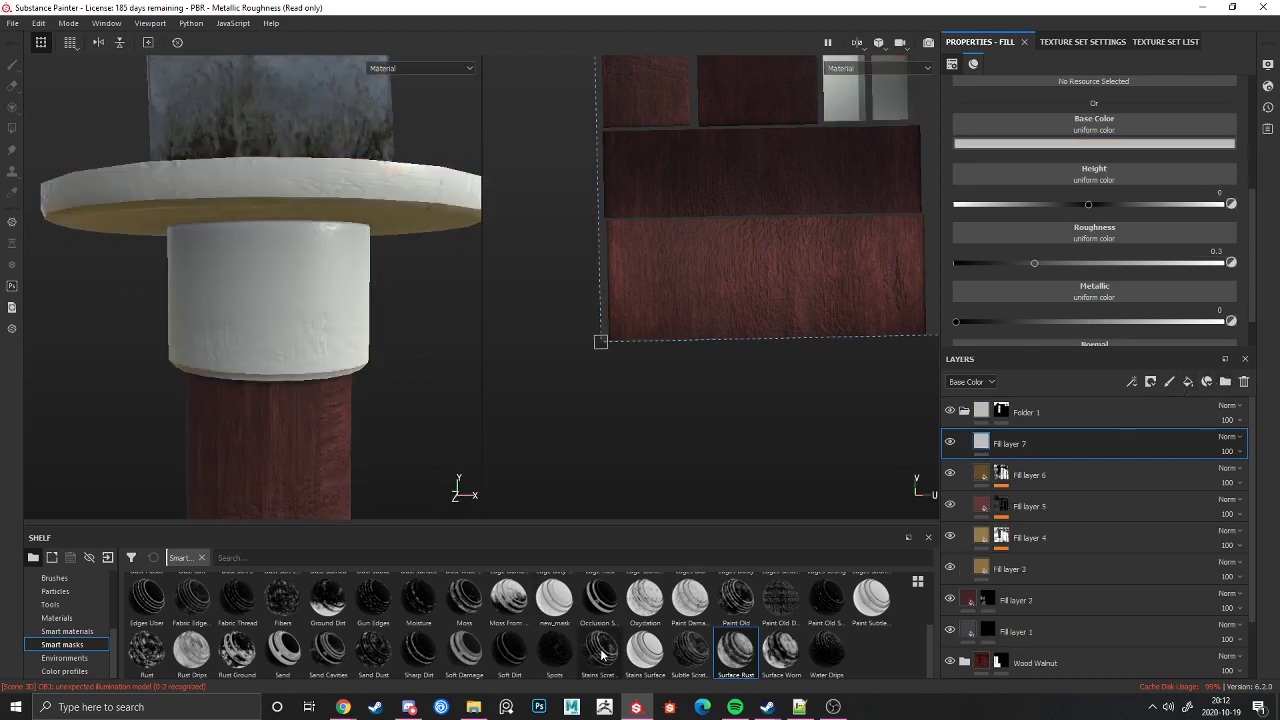
left_click_drag(601, 652, 1027, 443)
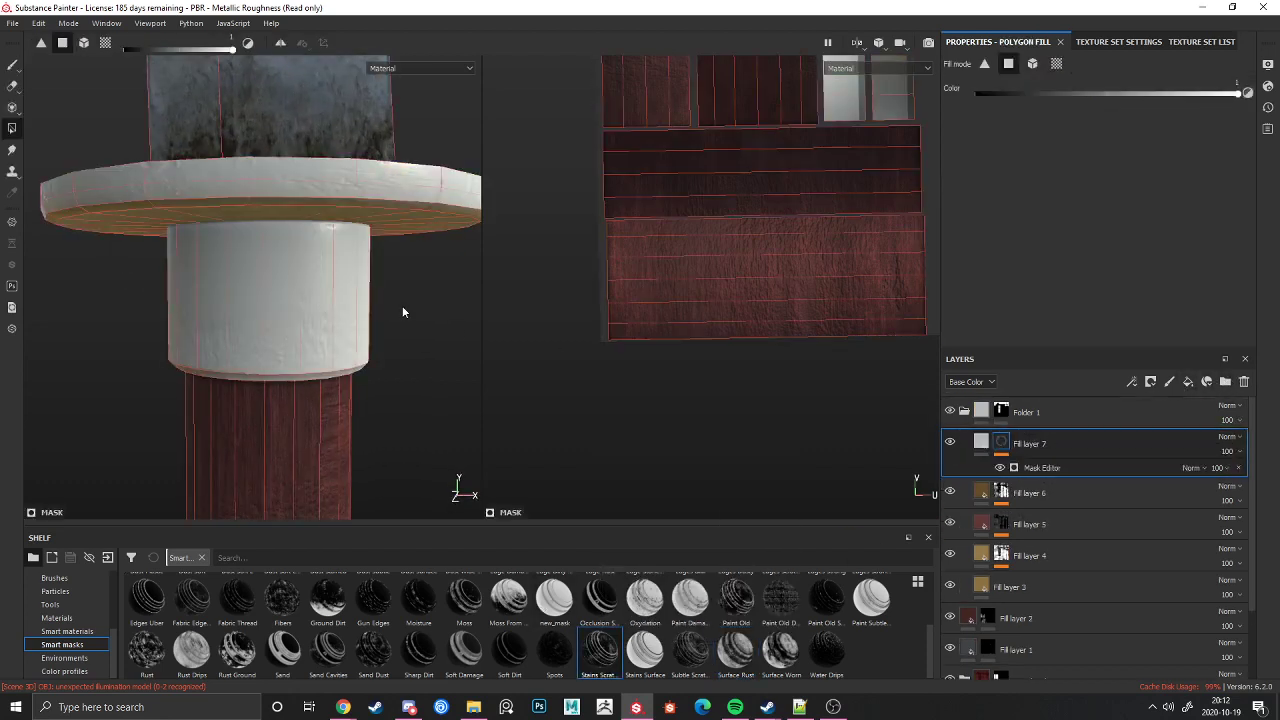
left_click(985, 448)
Step: Examine Fill layer 7's stains and scratches on the guard and collar up close and in the UV layout
left_click_drag(182, 228, 187, 268, "alt")
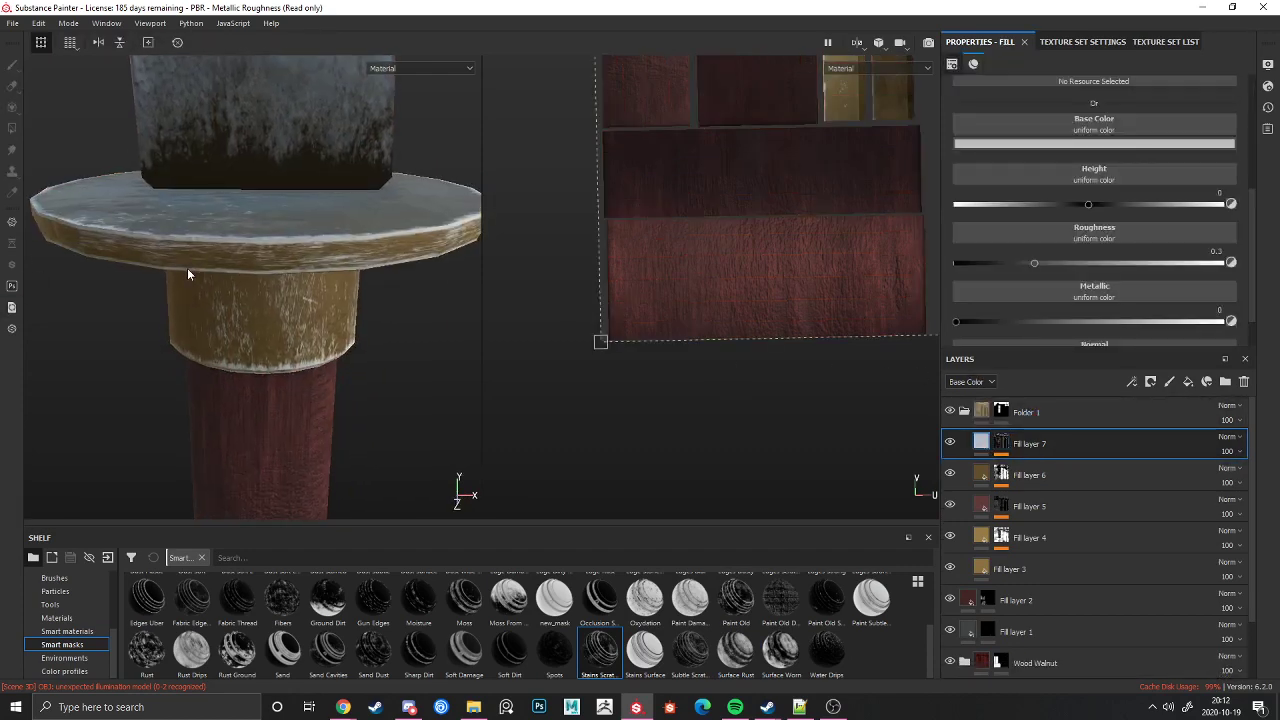
right_click_drag(187, 268, 257, 244, "alt")
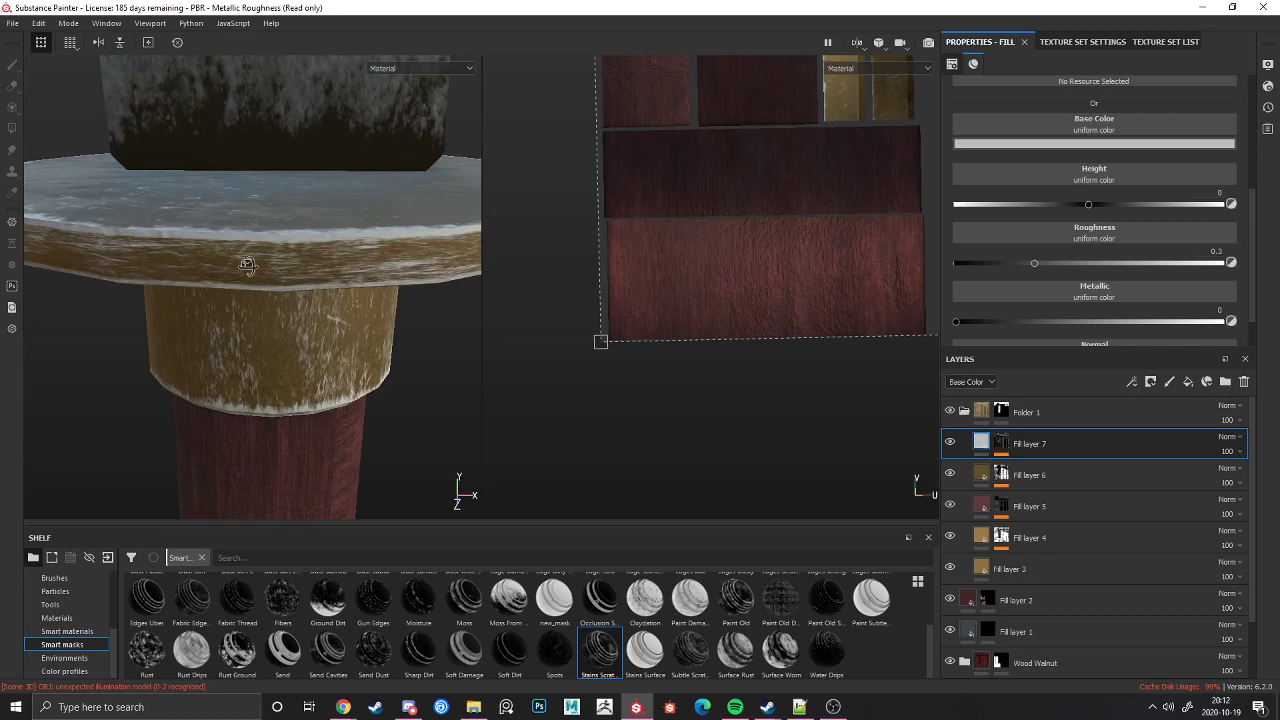
left_click_drag(243, 261, 231, 232, "alt")
right_click_drag(231, 232, 256, 218, "alt")
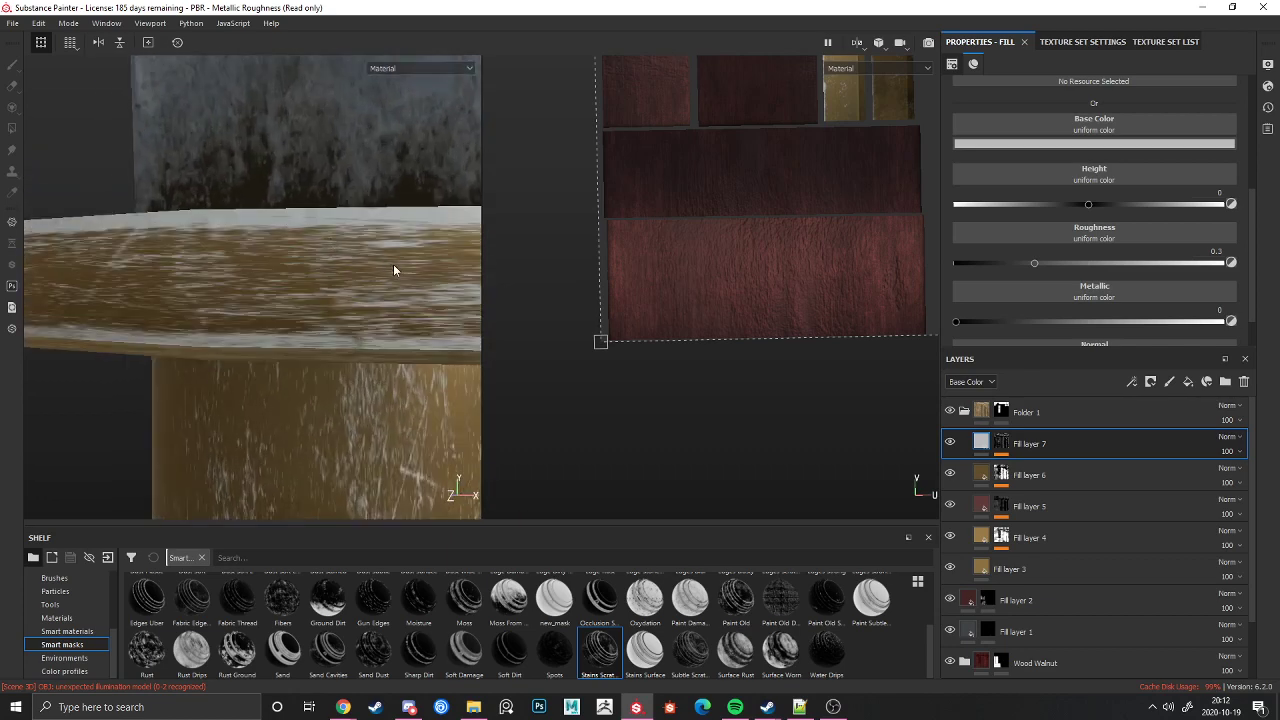
scroll(654, 289, "down", 5)
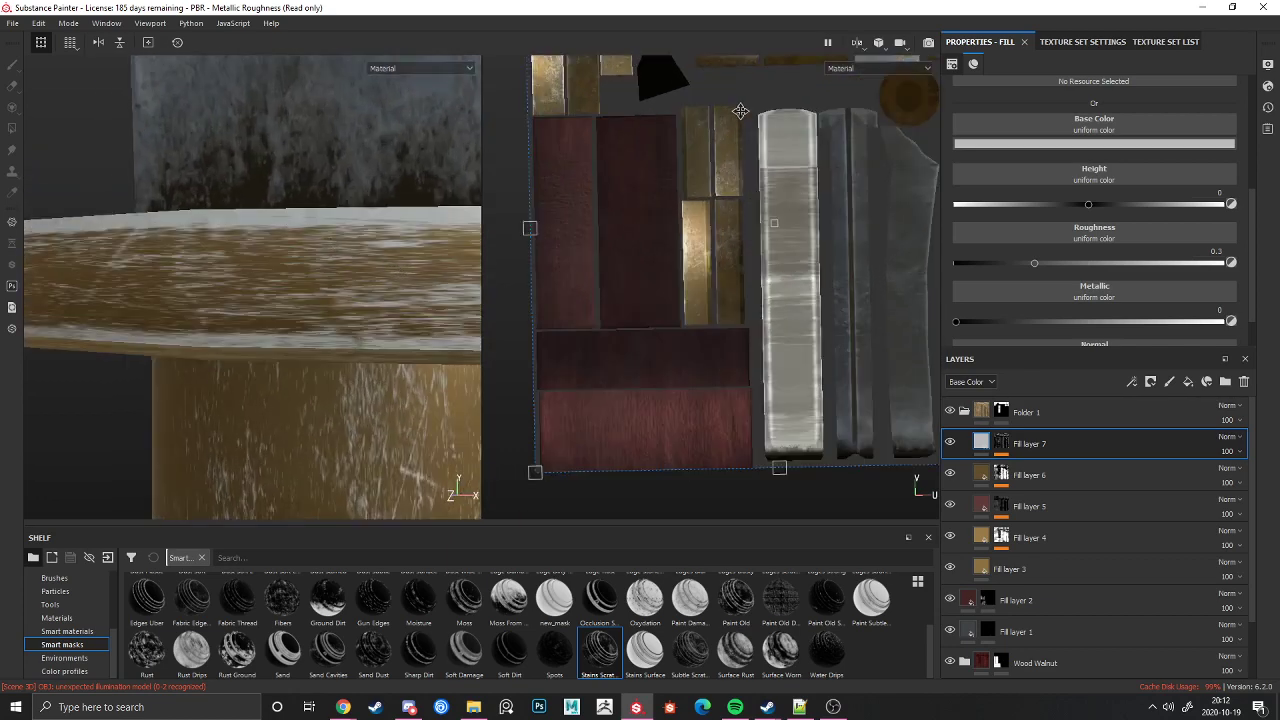
scroll(740, 111, "up", 2)
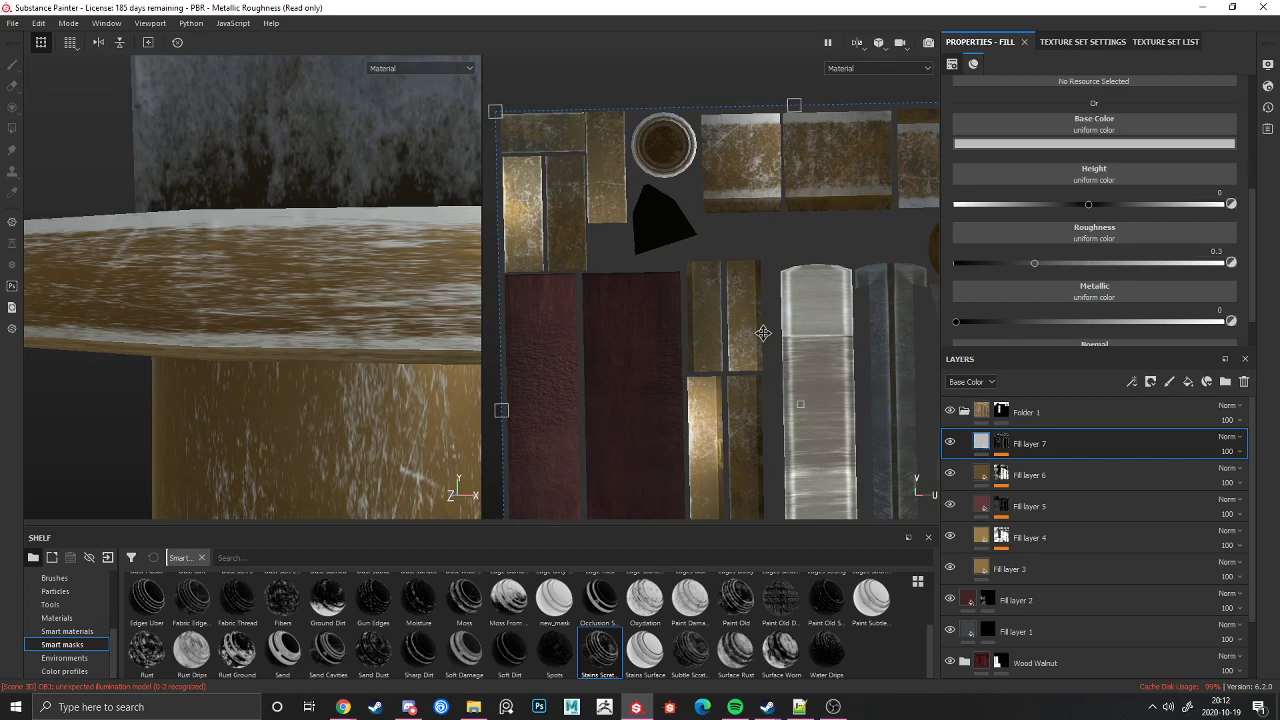
left_click(254, 318)
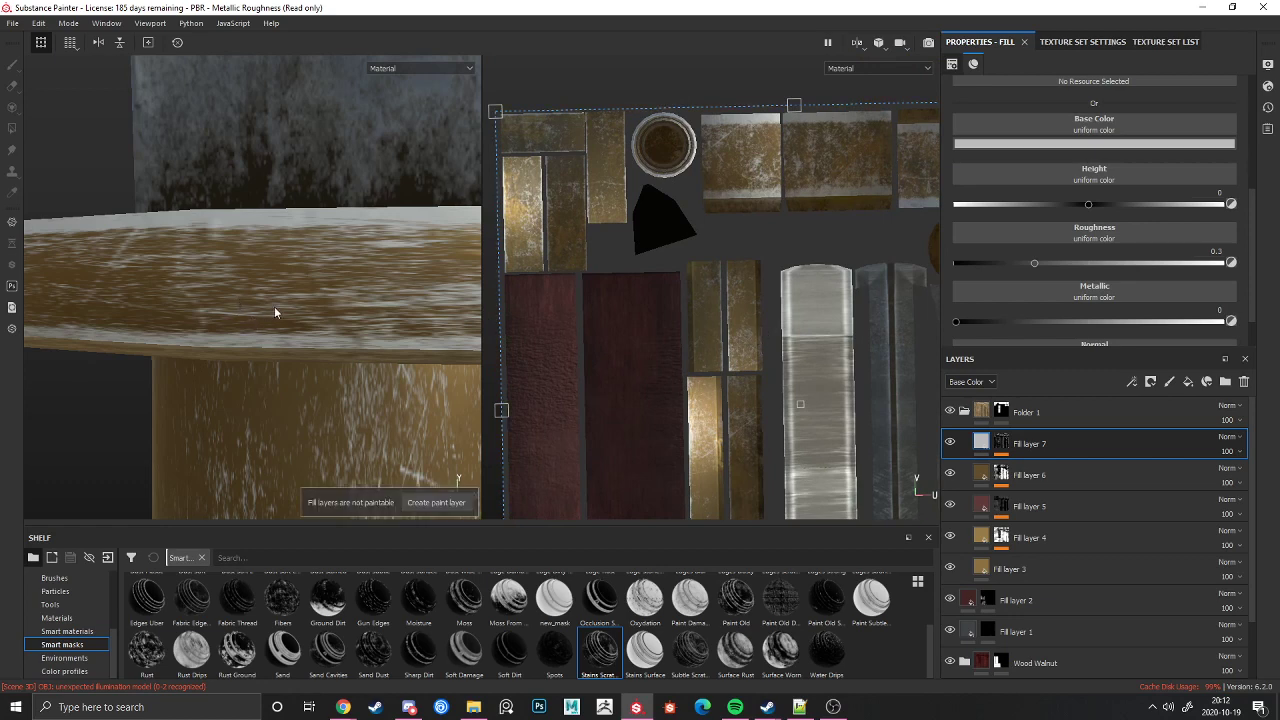
left_click_drag(280, 309, 359, 229, "alt")
right_click_drag(360, 225, 122, 424, "alt")
middle_click_drag(168, 385, 164, 261, "alt")
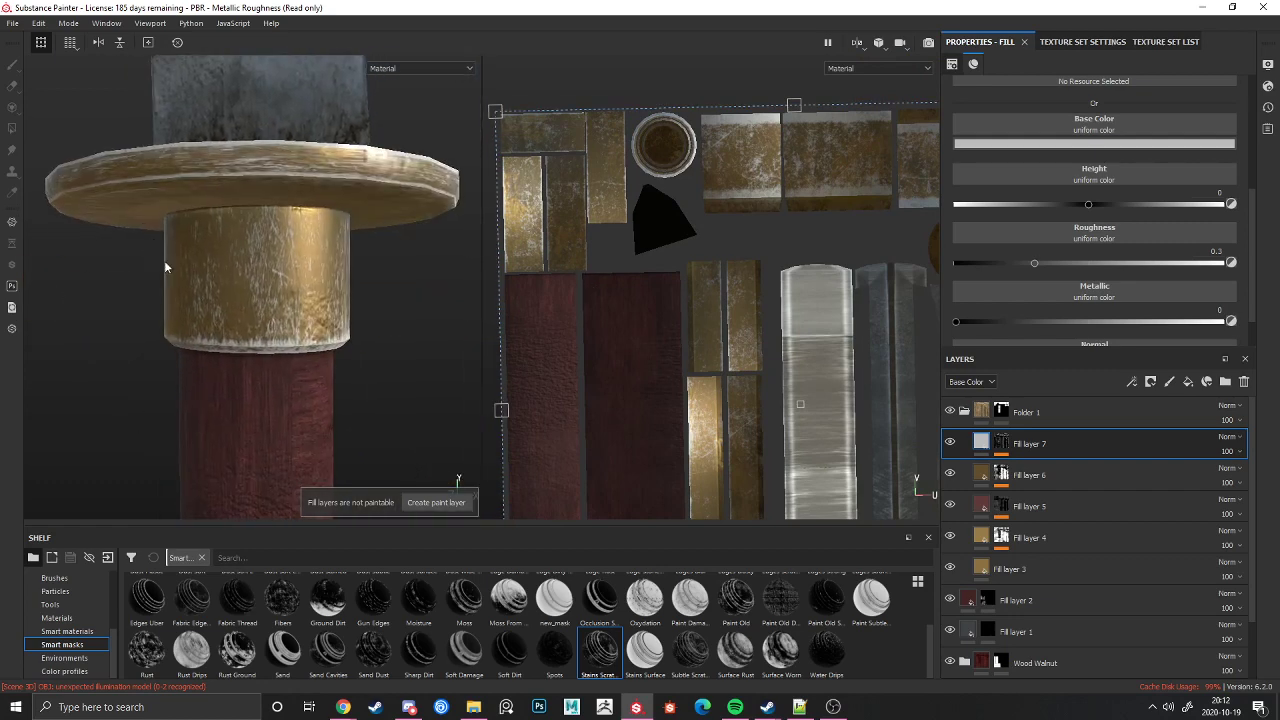
left_click_drag(164, 261, 247, 355, "alt")
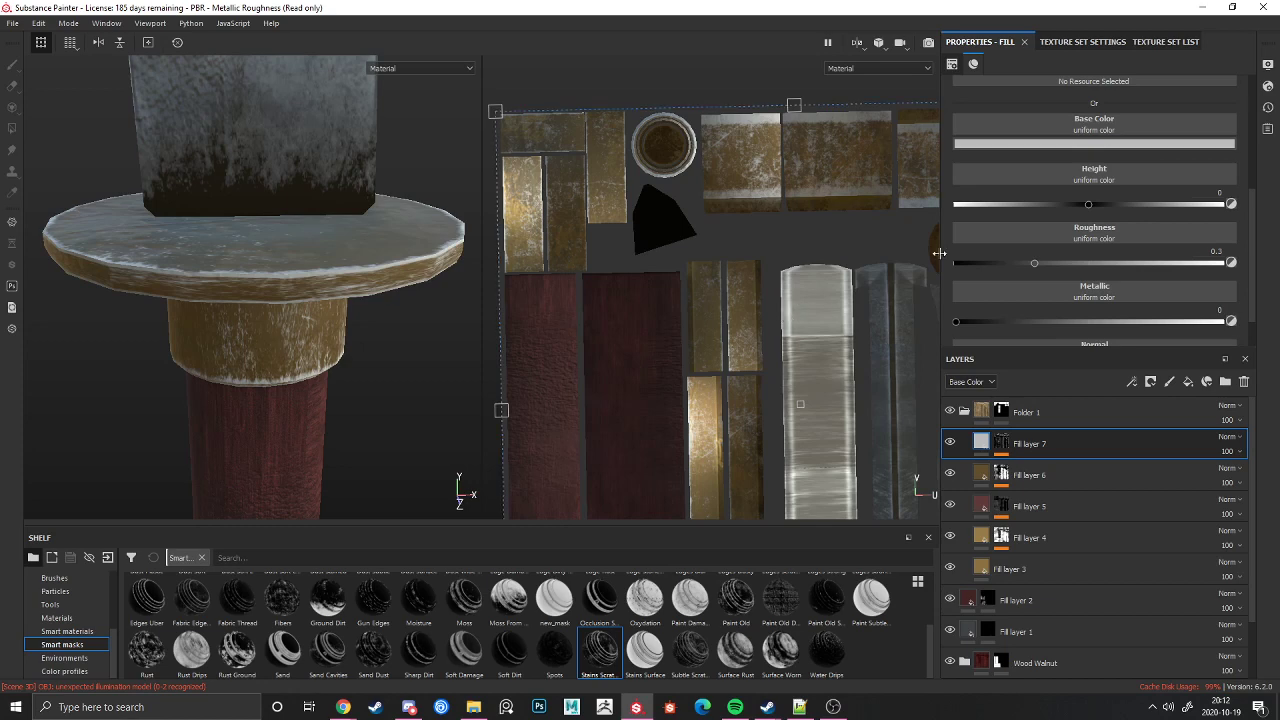
Step: Sample a dark bronze of RGB 0.122, 0.078, 0.025 as Fill layer 7's base color and set its height to -0.1210
left_click(1100, 143)
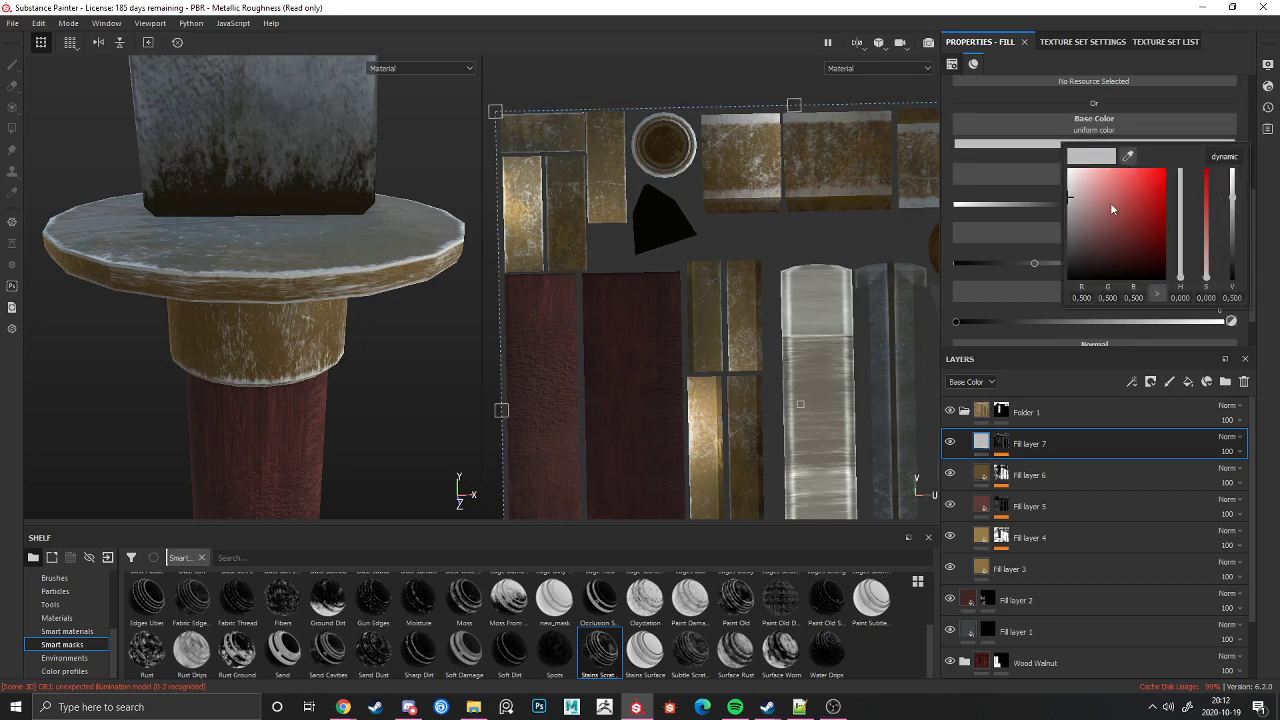
left_click(1131, 156)
left_click(594, 268)
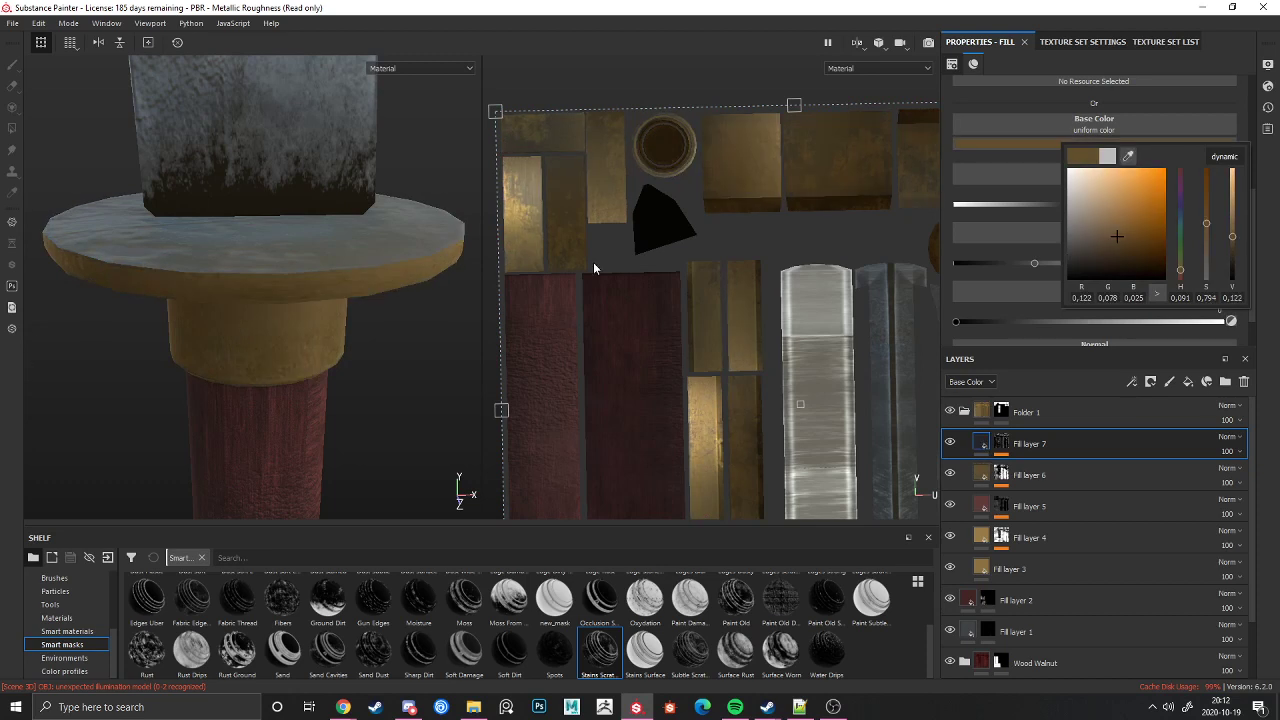
left_click(1035, 204)
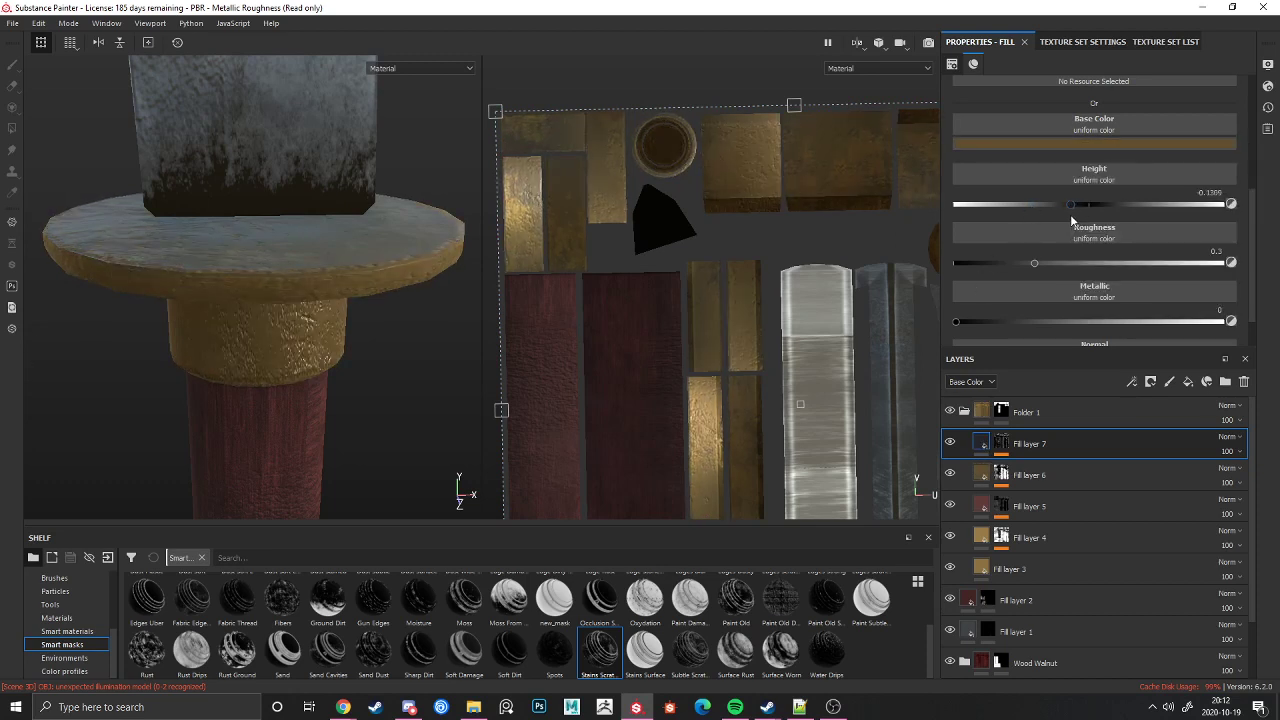
Step: Darken Fill layer 7's base color further and check the result on the guard, collar and pommel
left_click(1032, 143)
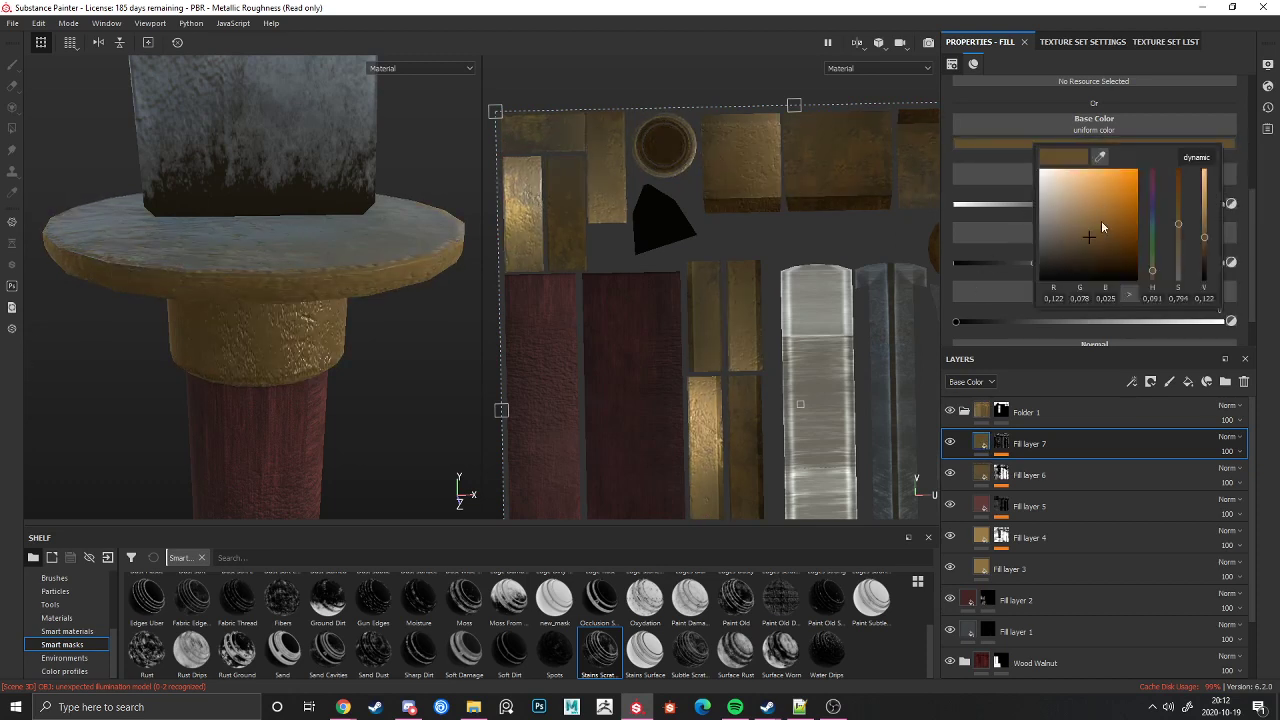
left_click_drag(1101, 220, 1091, 255)
scroll(302, 336, "down", 6)
left_click_drag(302, 336, 271, 323, "alt")
scroll(271, 323, "up", 10)
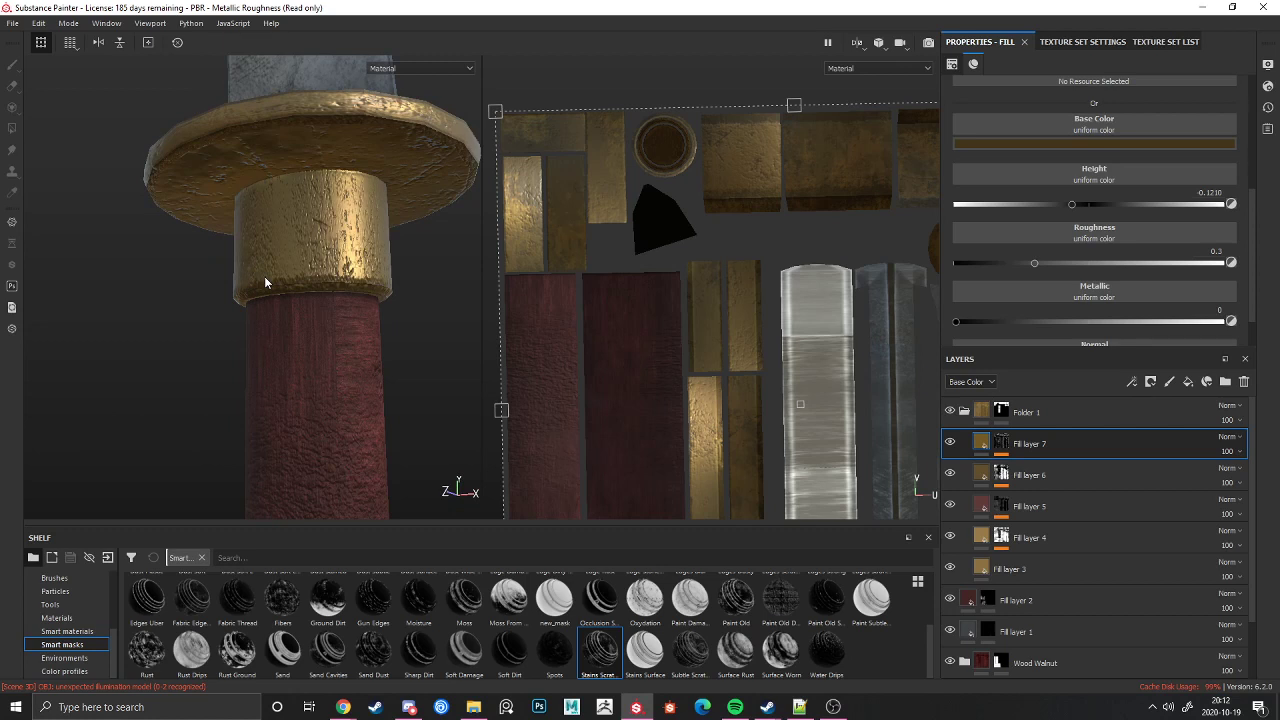
scroll(264, 276, "down", 5)
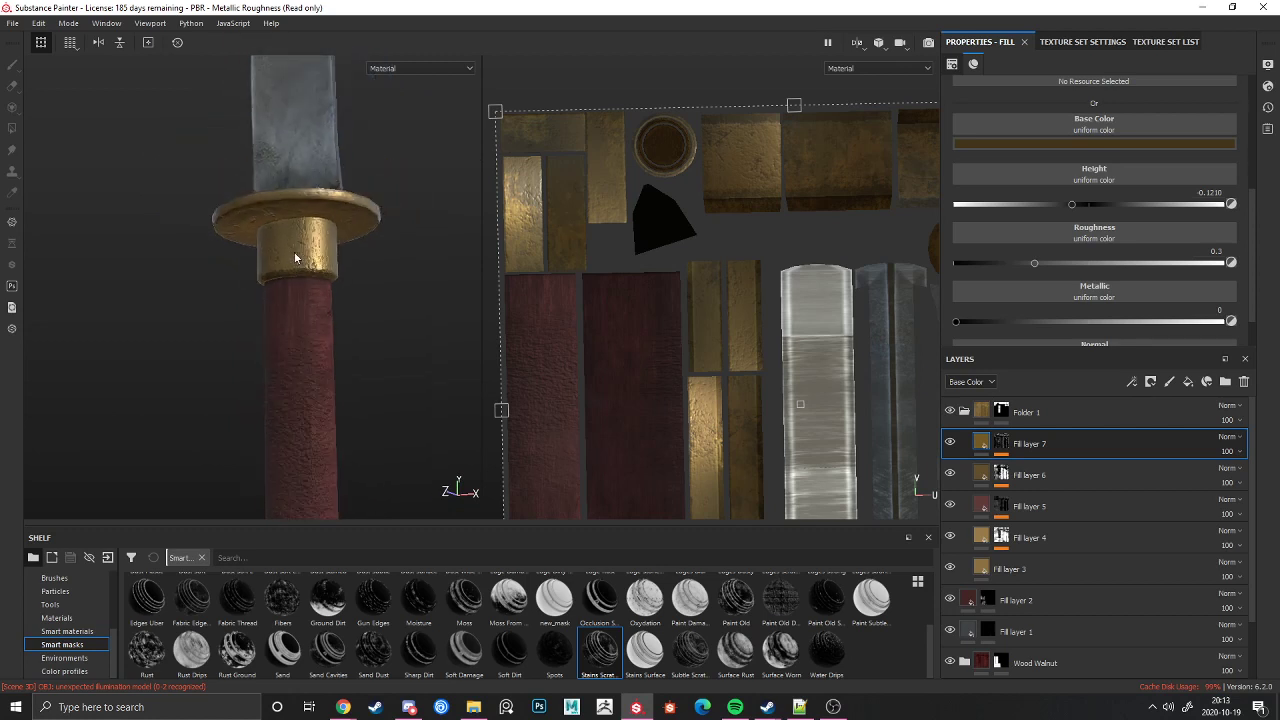
left_click_drag(294, 251, 335, 372, "alt")
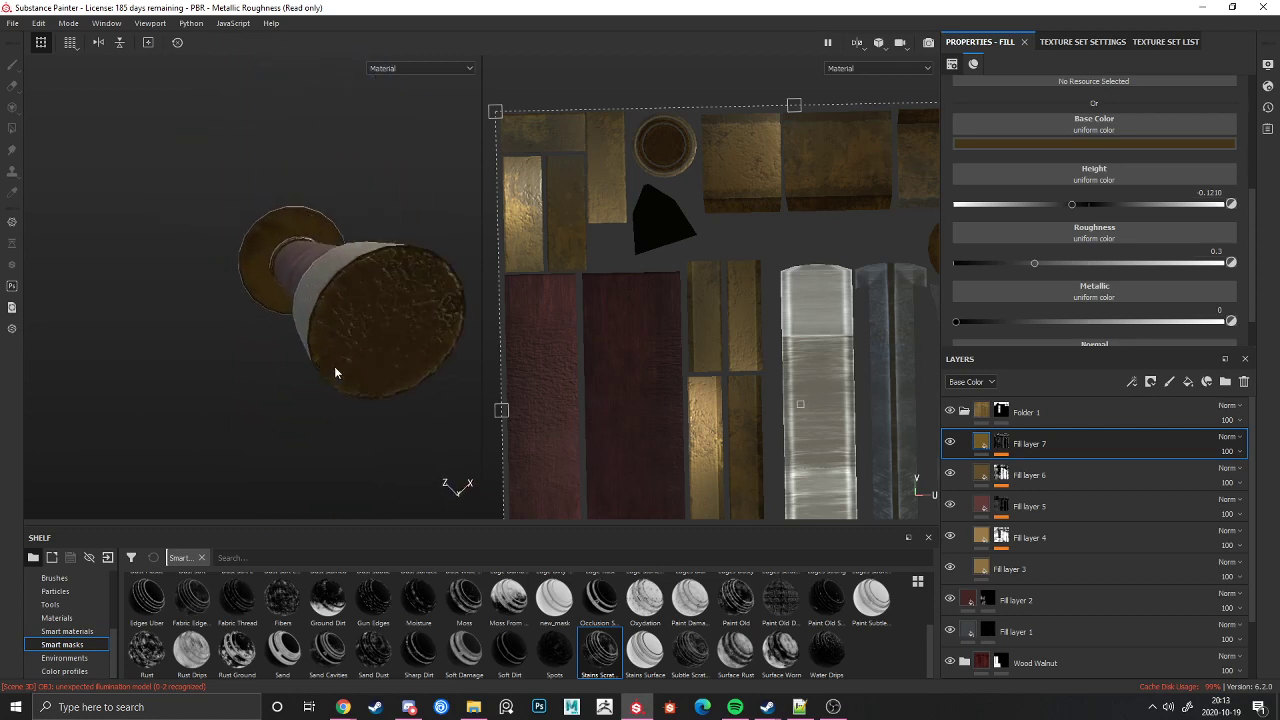
Step: Add Fill layer 8 above Fill layer 7, give it a fill effect, and show the grunge textures in the shelf
left_click(1188, 381)
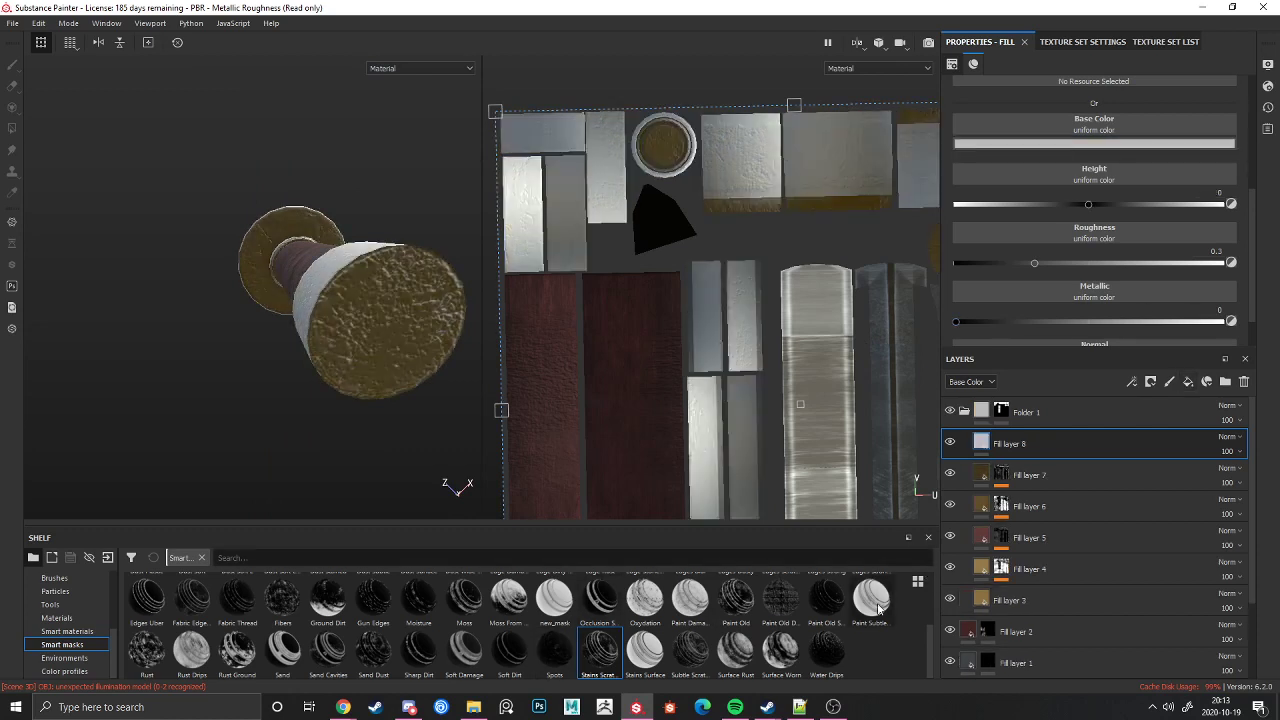
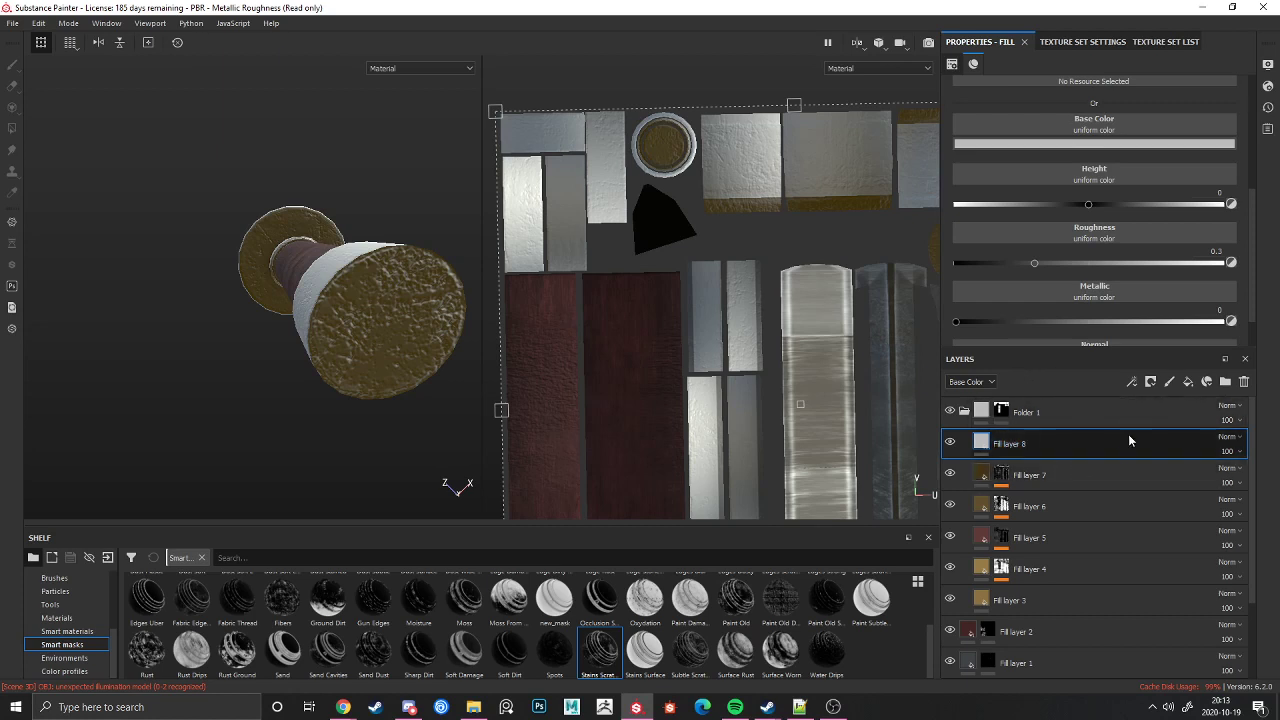
scroll(74, 606, "up", 5)
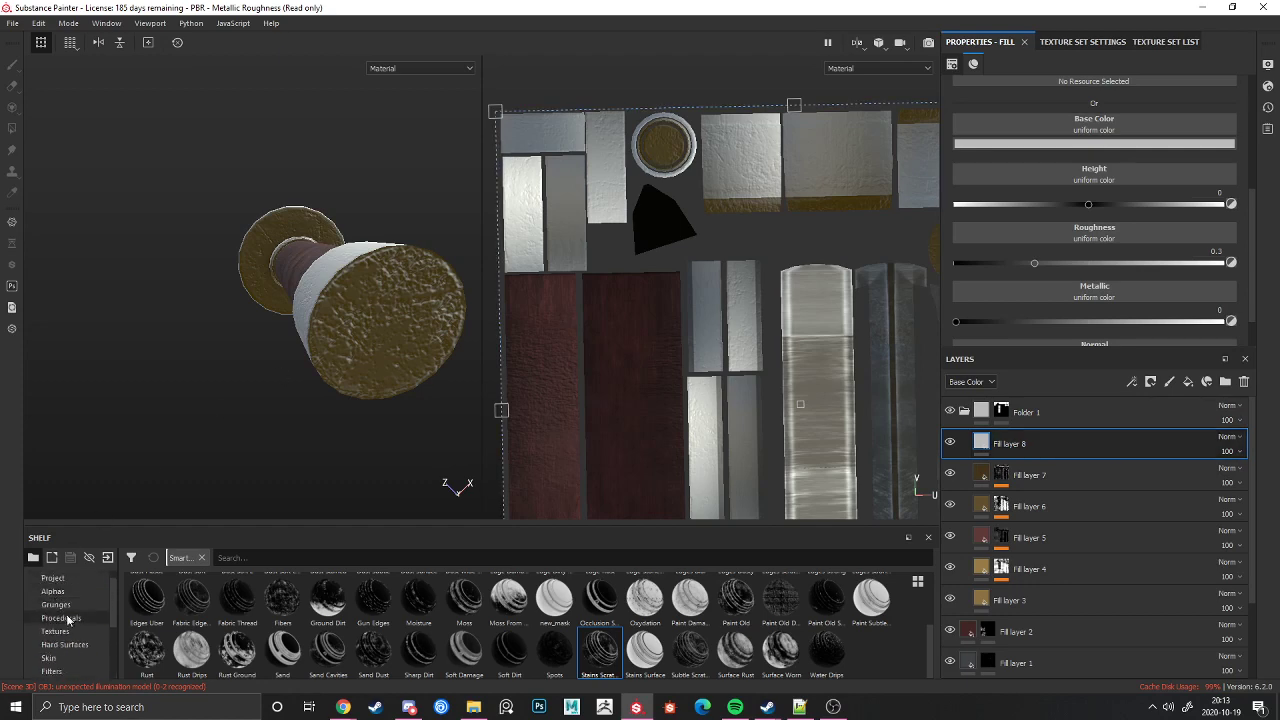
left_click(56, 605)
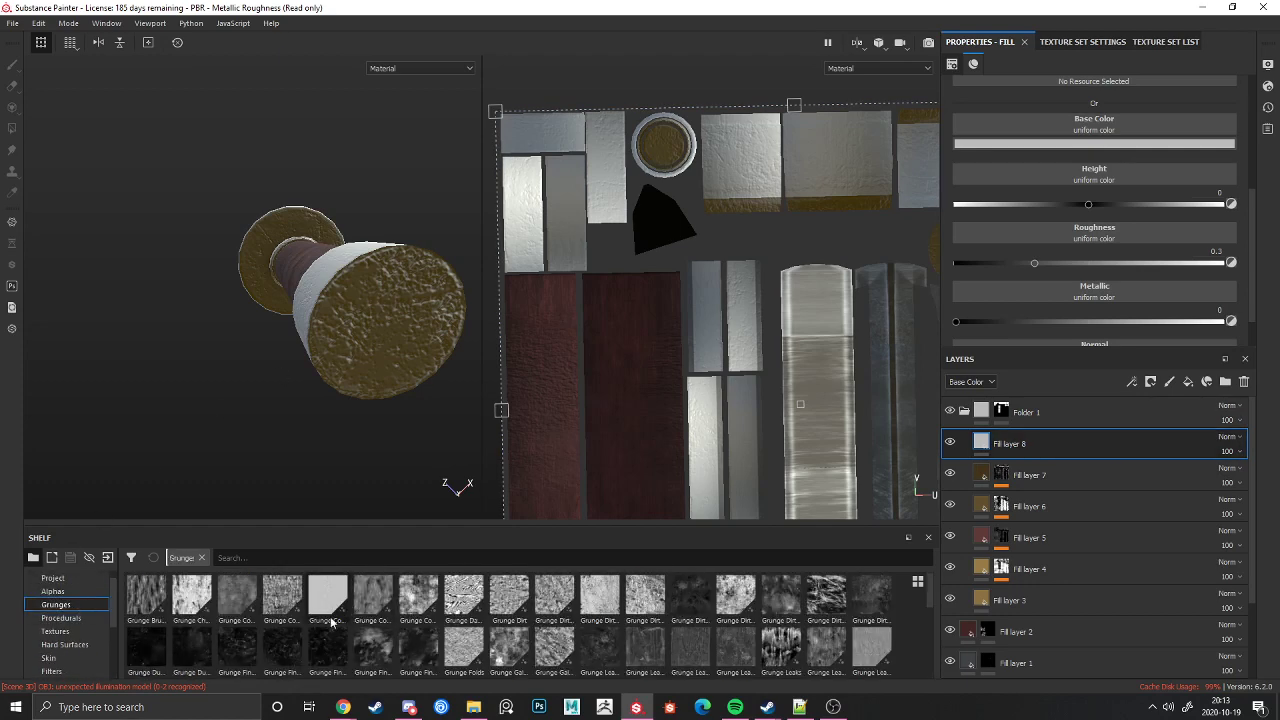
right_click(1116, 446)
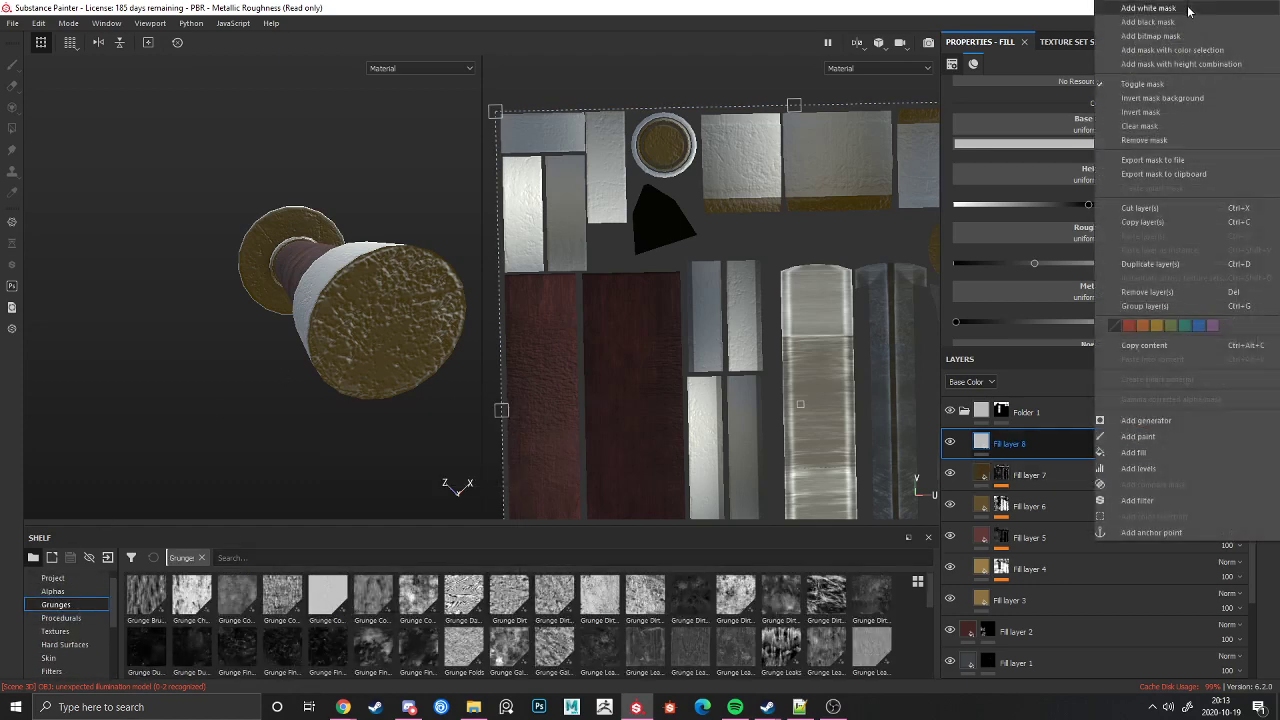
left_click(1139, 453)
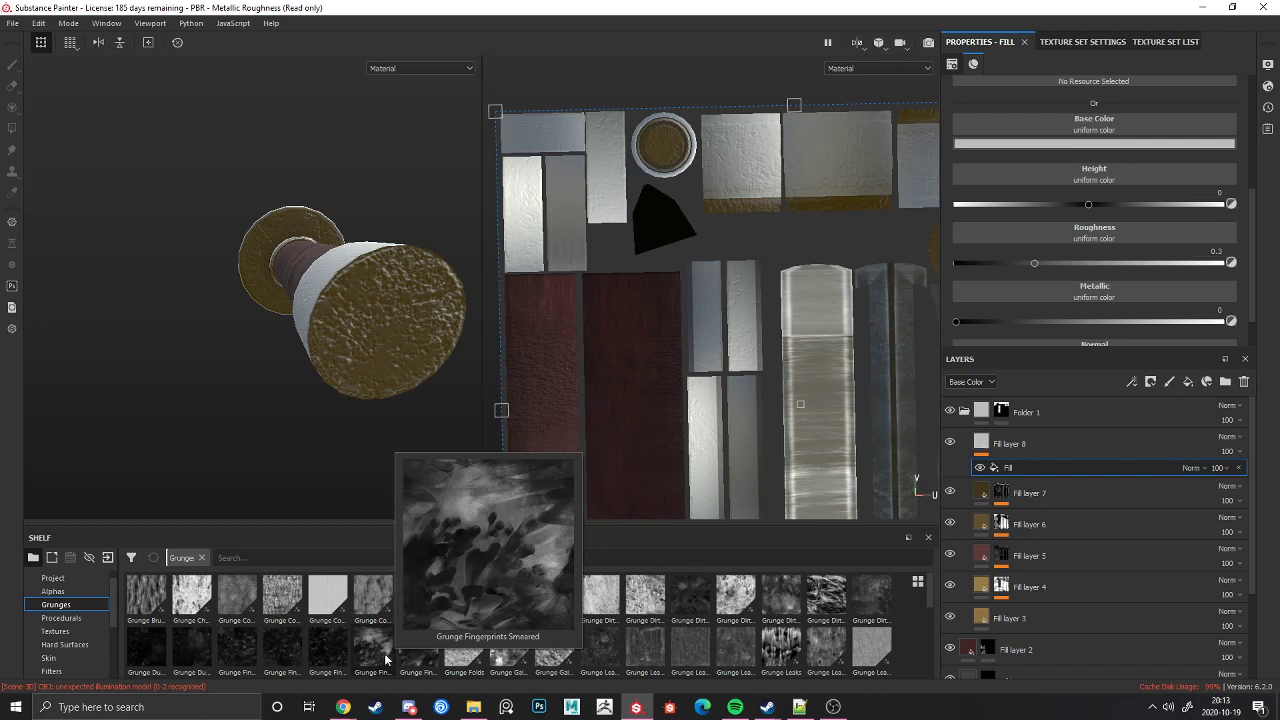
Step: Apply the Grunge Dirt Thin texture to the base color of Fill layer 8's fill effect
mouse_move(643, 660)
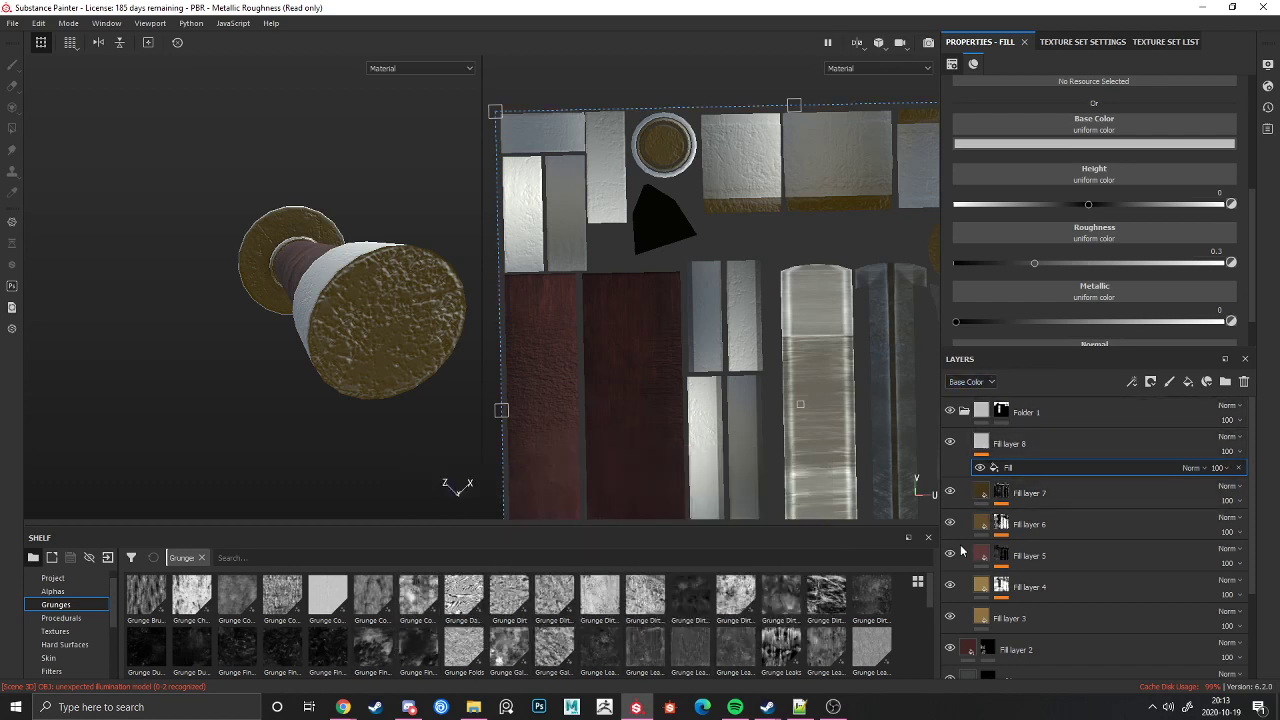
mouse_move(880, 627)
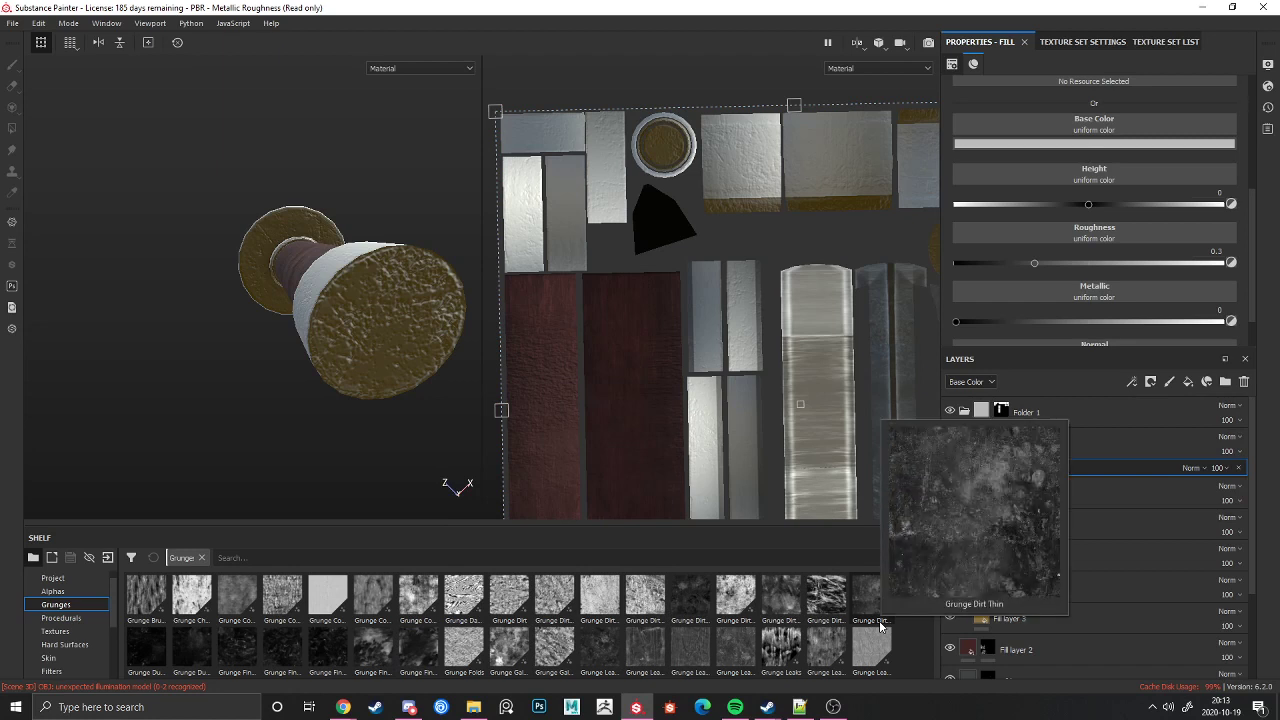
left_click_drag(880, 627, 1009, 394)
left_click_drag(1130, 128, 1130, 124)
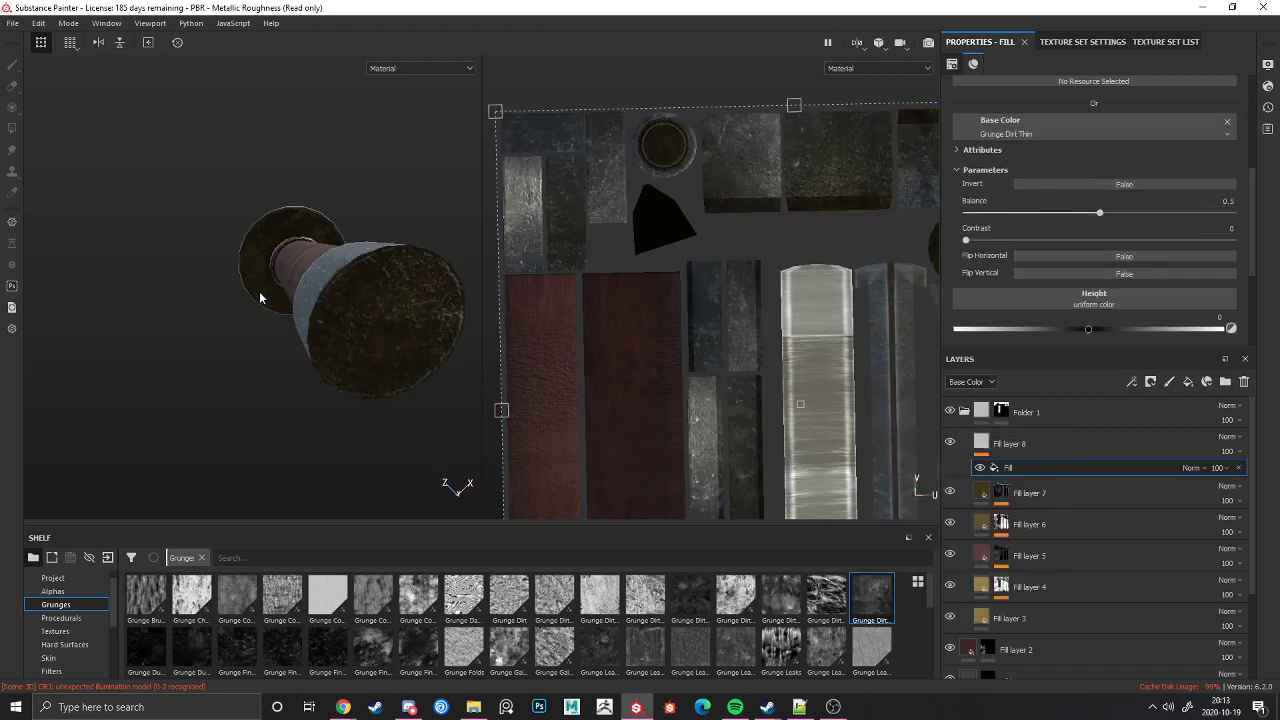
Step: Check how the Grunge Dirt Thin base color looks on the guard, collar and blade, and review Fill layer 8's channel settings
left_click_drag(263, 286, 340, 270, "alt")
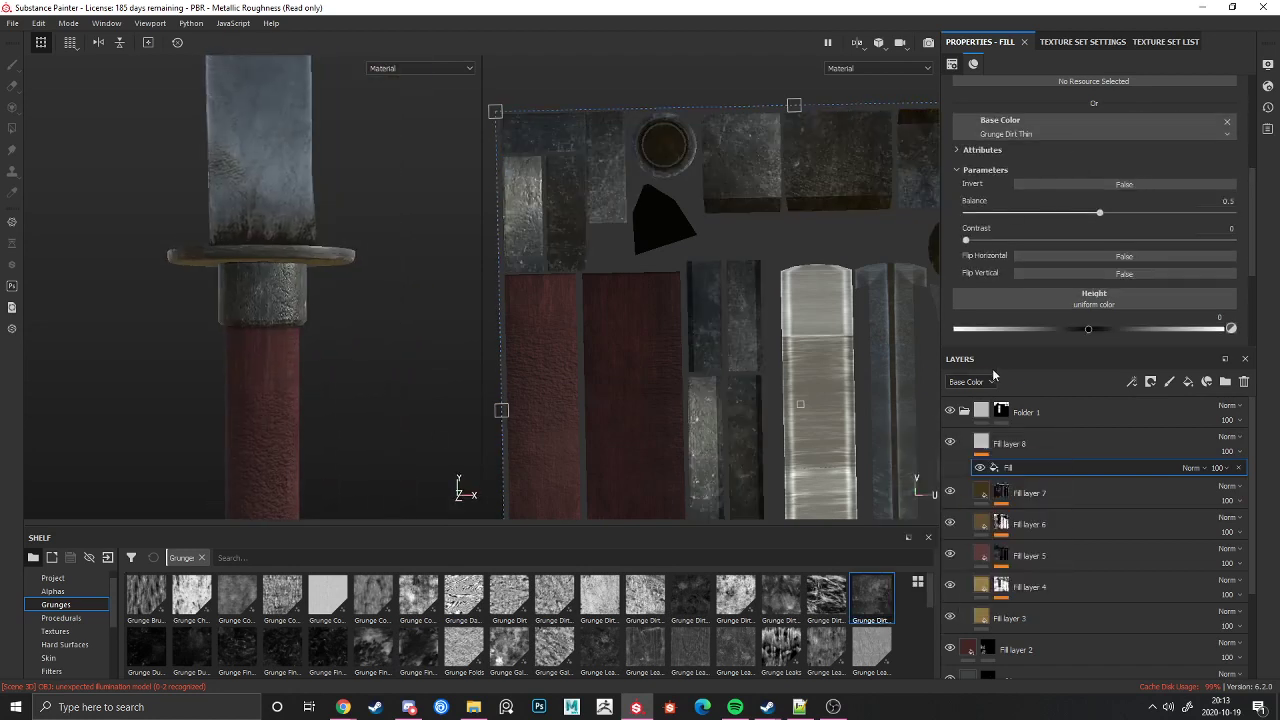
left_click(1009, 443)
left_click_drag(170, 246, 239, 363, "alt")
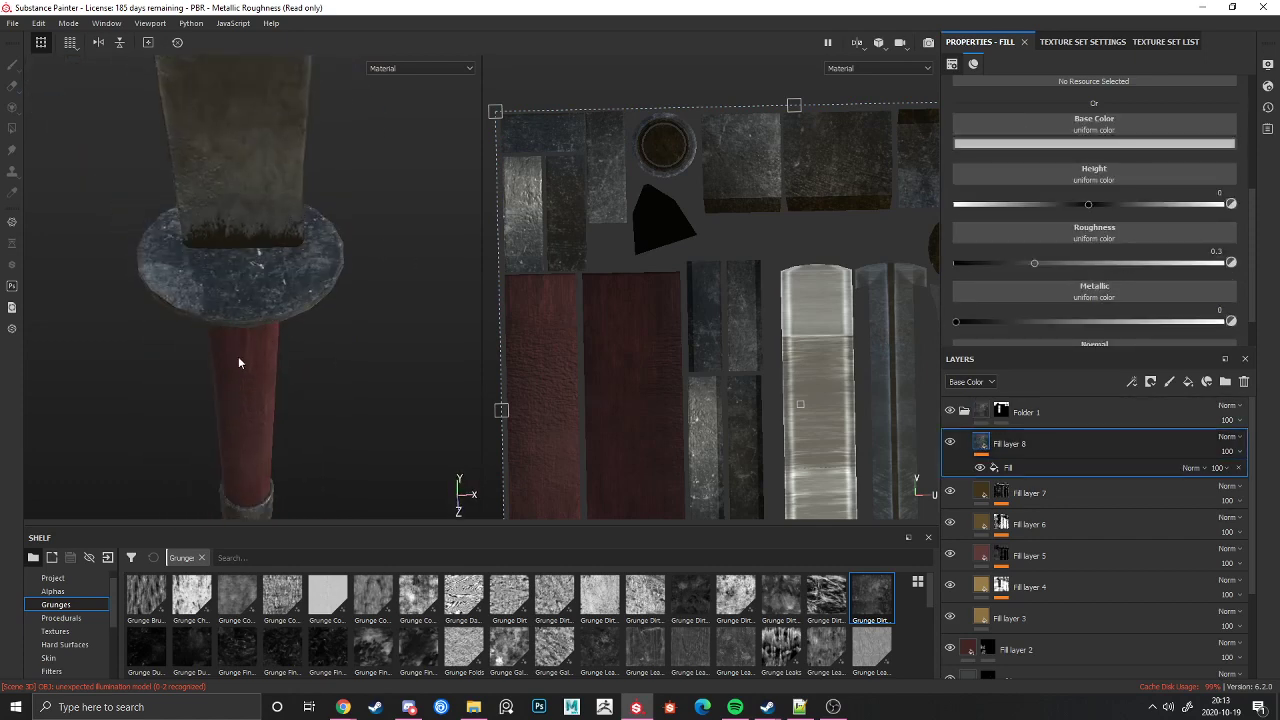
left_click(1147, 145)
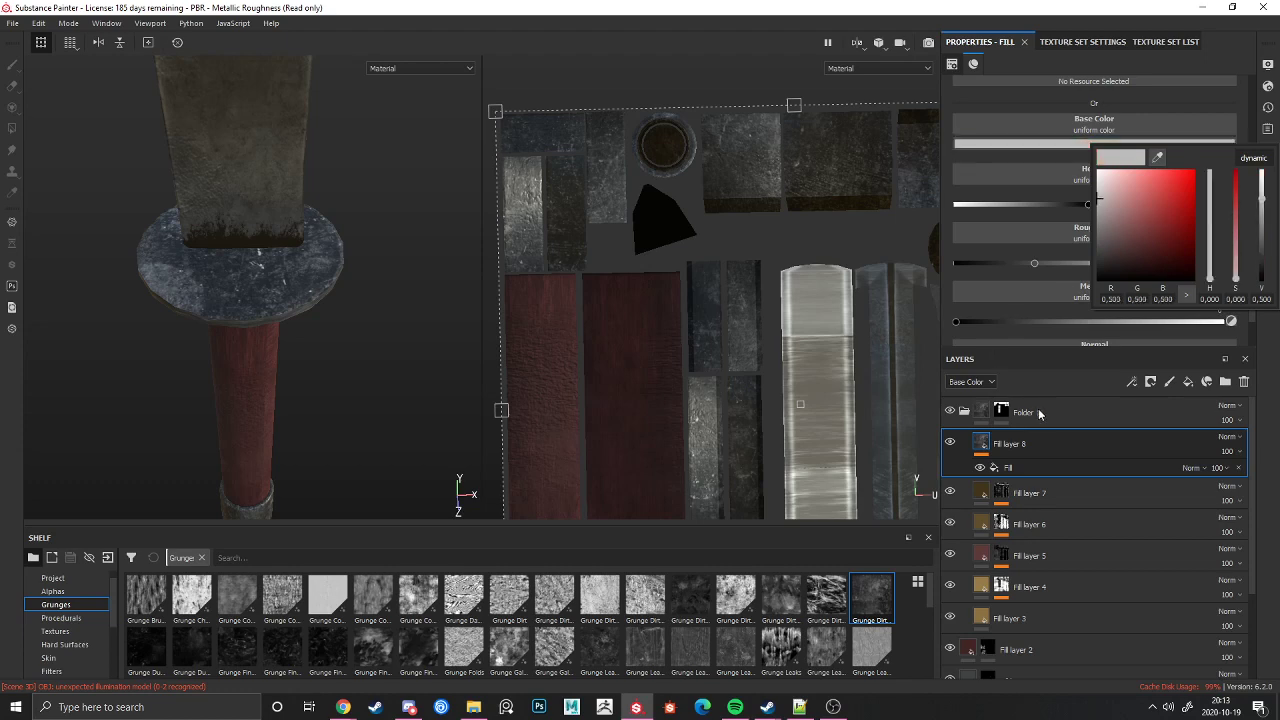
left_click(1016, 470)
scroll(1056, 237, "down", 1)
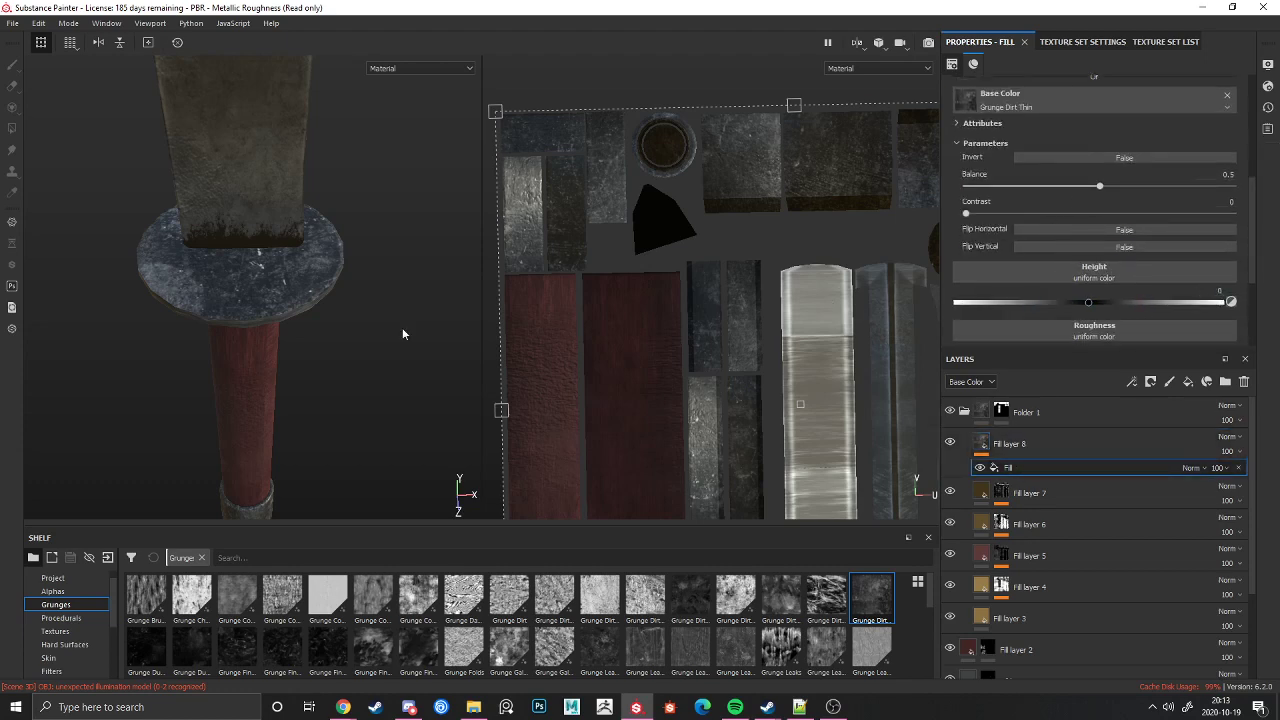
left_click_drag(245, 350, 223, 266, "alt")
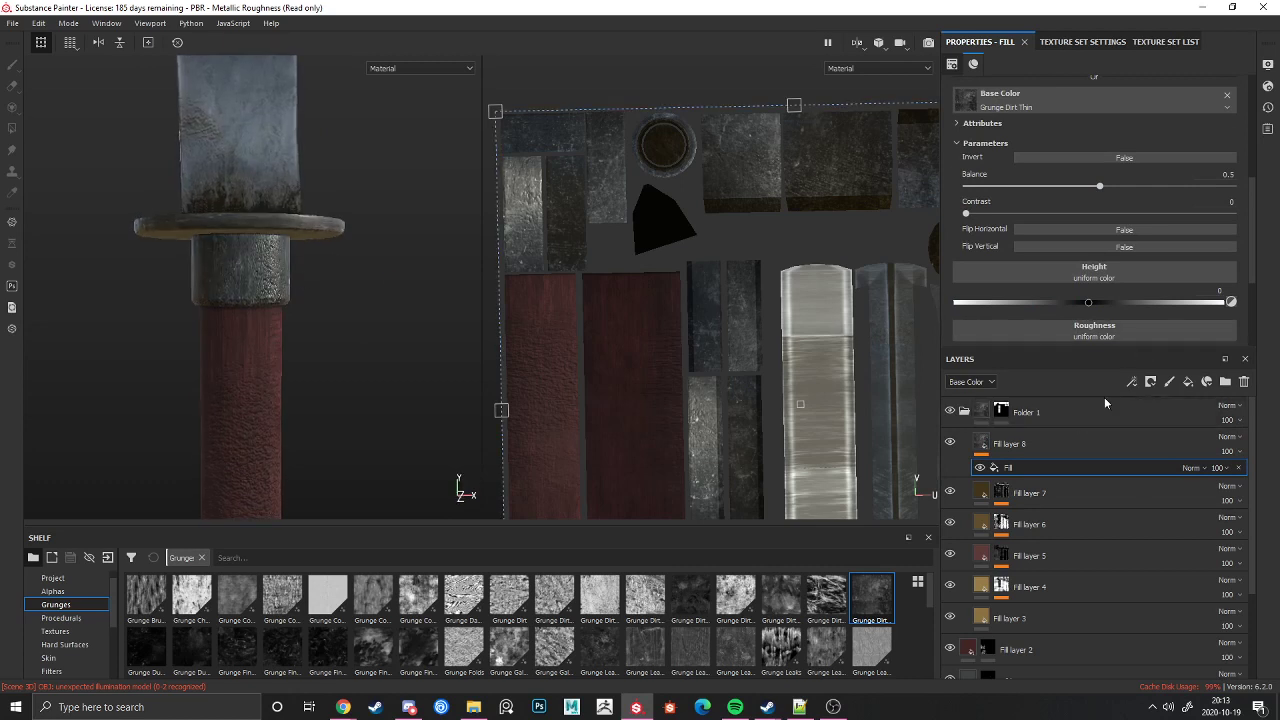
scroll(1085, 170, "down", 3)
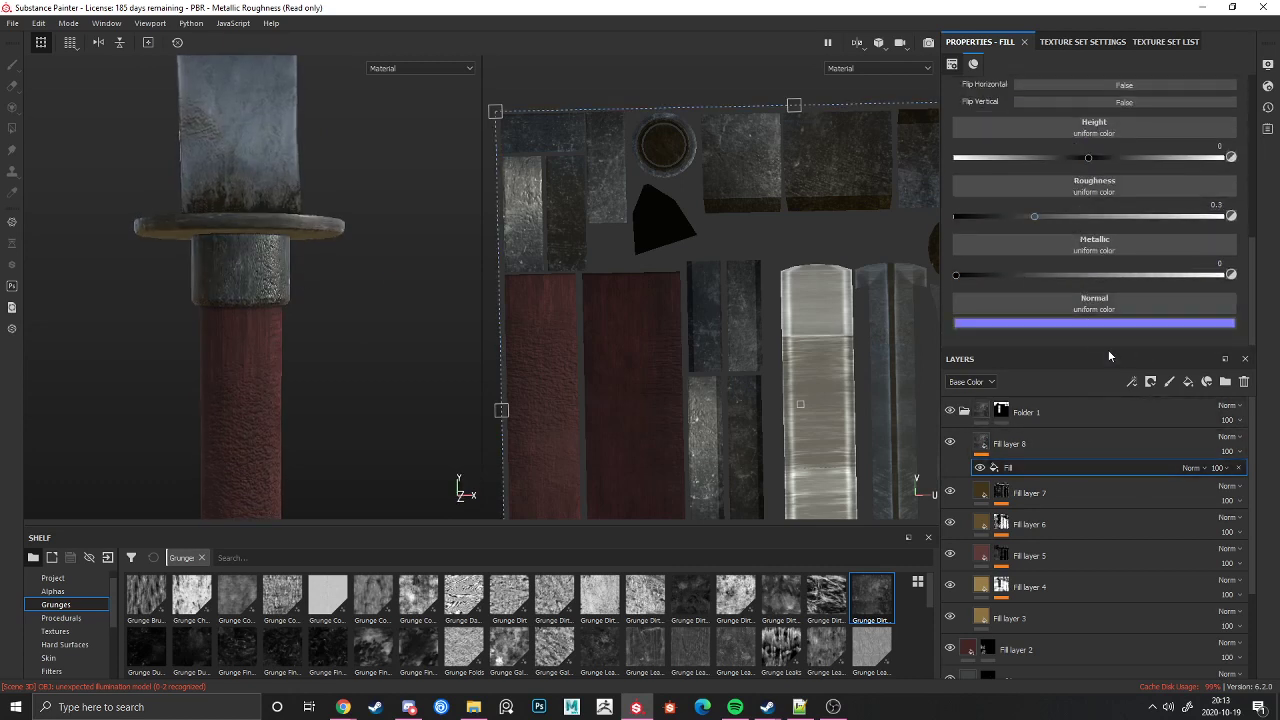
Step: Remove the grunge fill effect from Fill layer 8 and delete that layer from Folder 1
left_click(1241, 467)
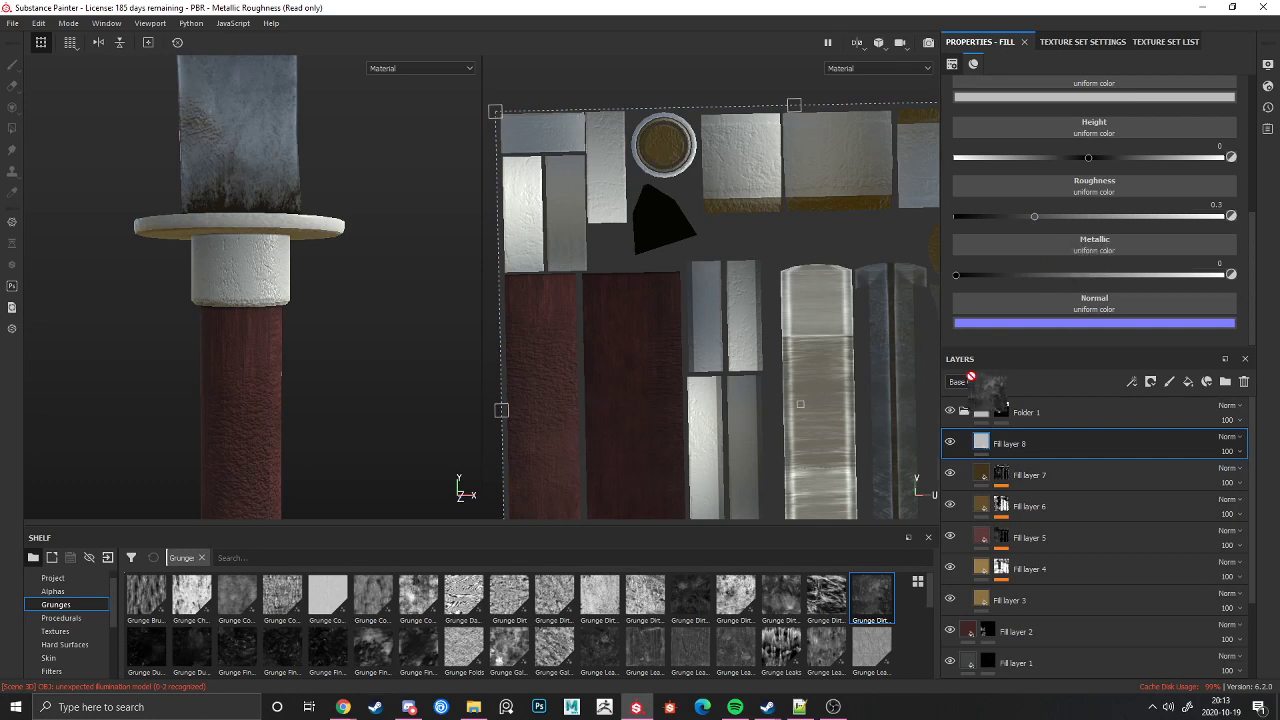
left_click(878, 600)
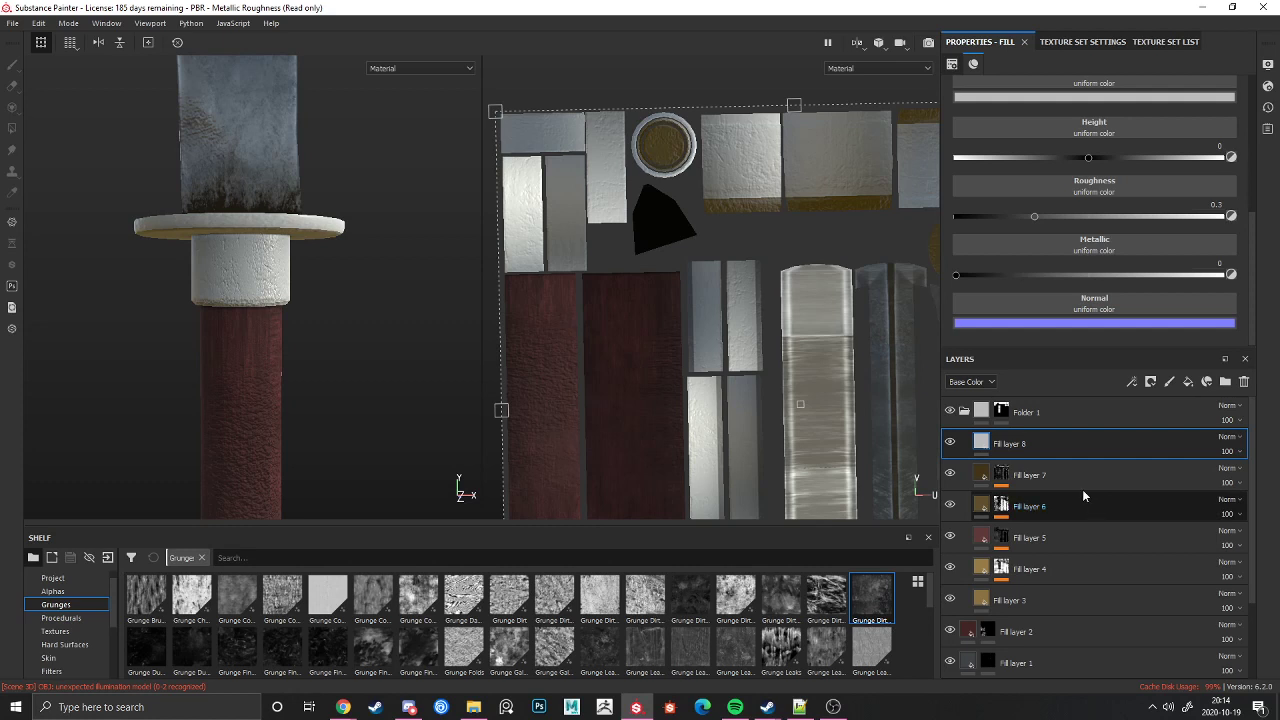
key("Delete")
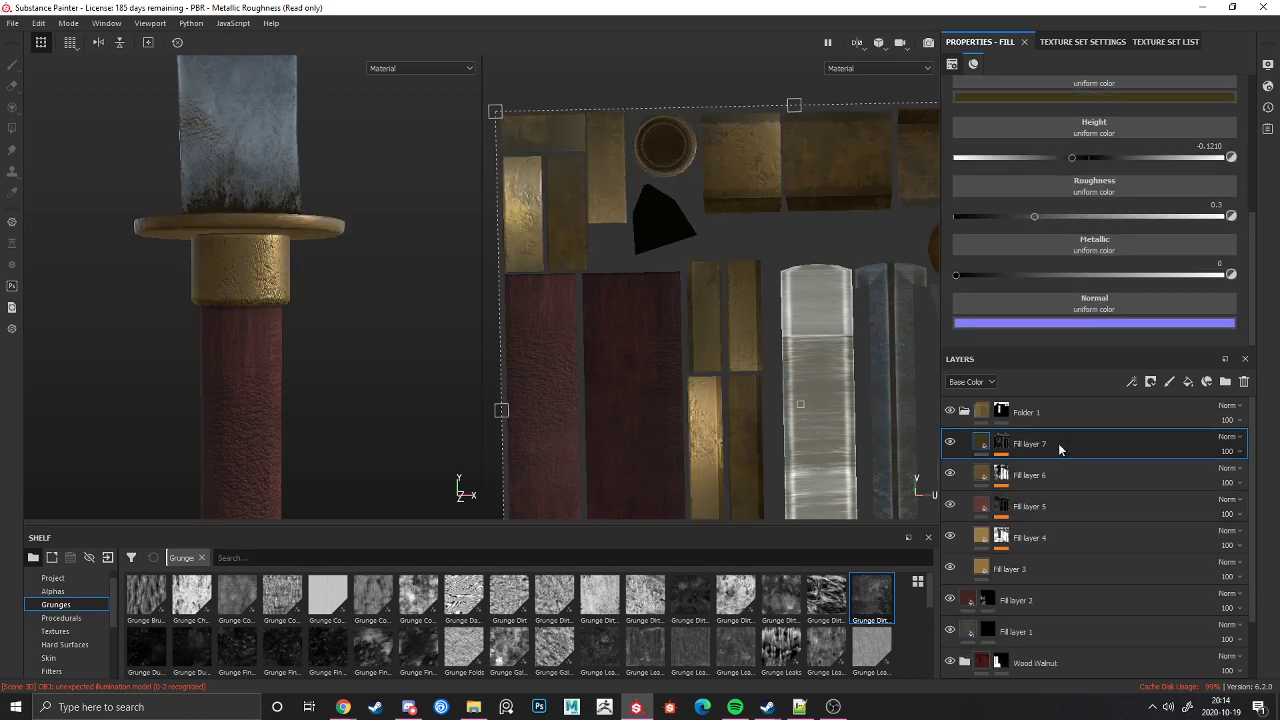
scroll(320, 275, "down", 5)
left_click_drag(309, 280, 429, 263, "alt")
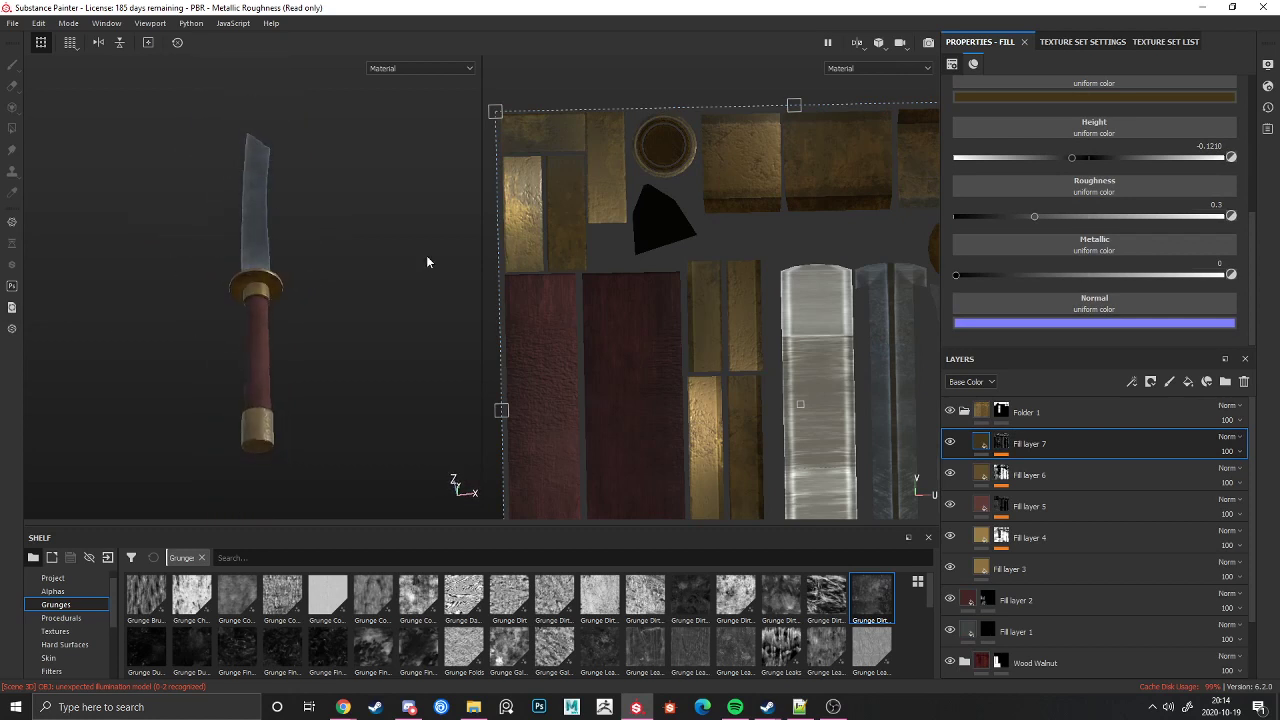
Step: Collapse Folder 1 and add a new fill layer above it, outside the folder
left_click(966, 411)
left_click(1075, 420)
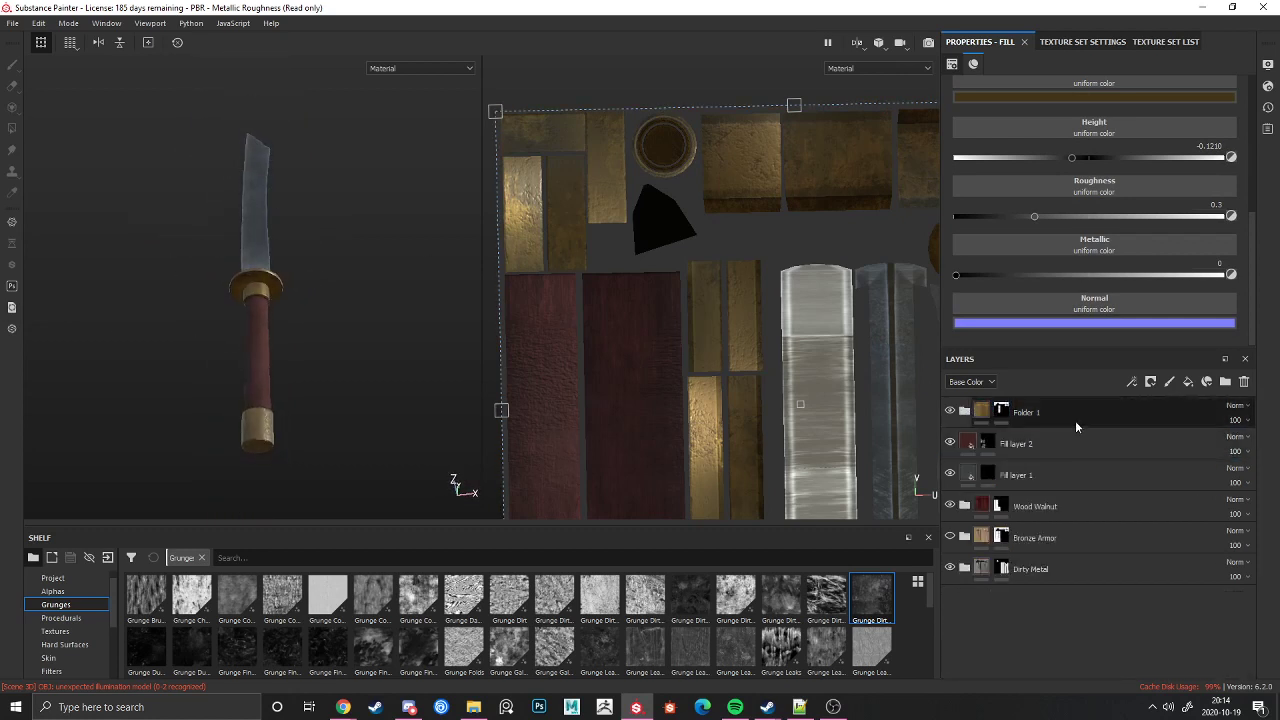
left_click(1187, 383)
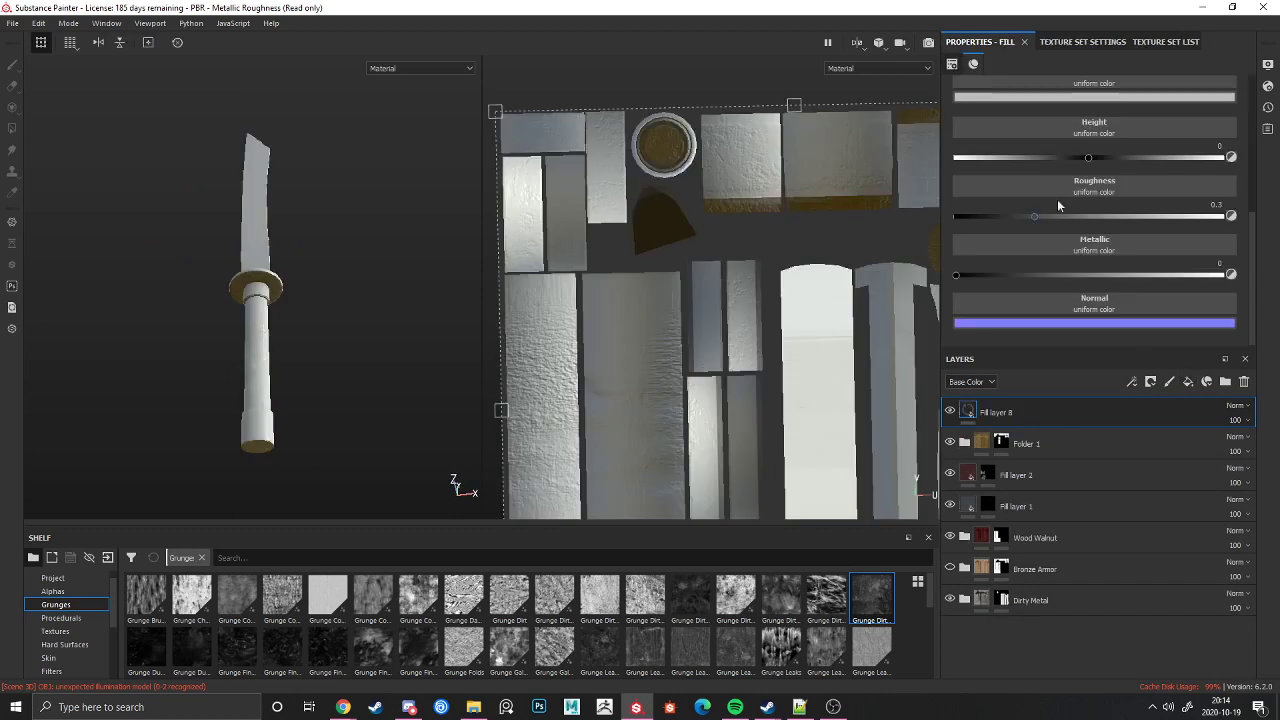
Step: Add an Emissive channel to the texture set
left_click(1058, 40)
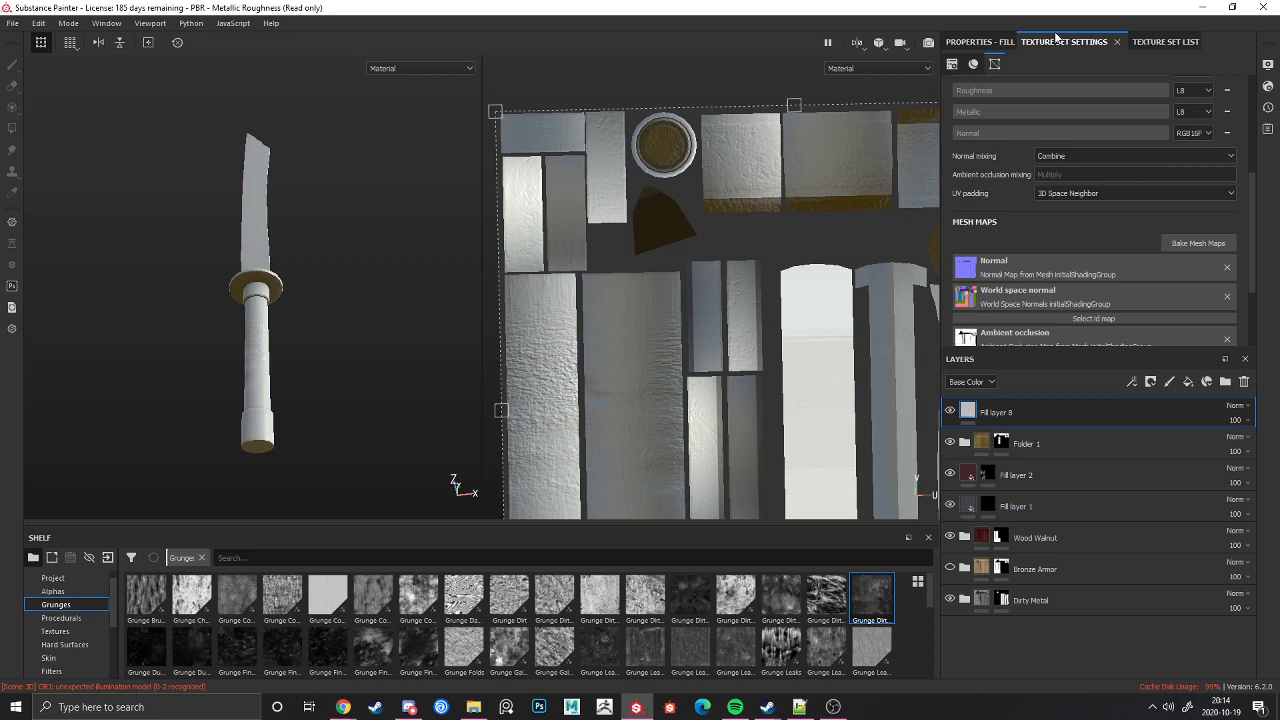
scroll(1198, 249, "up", 4)
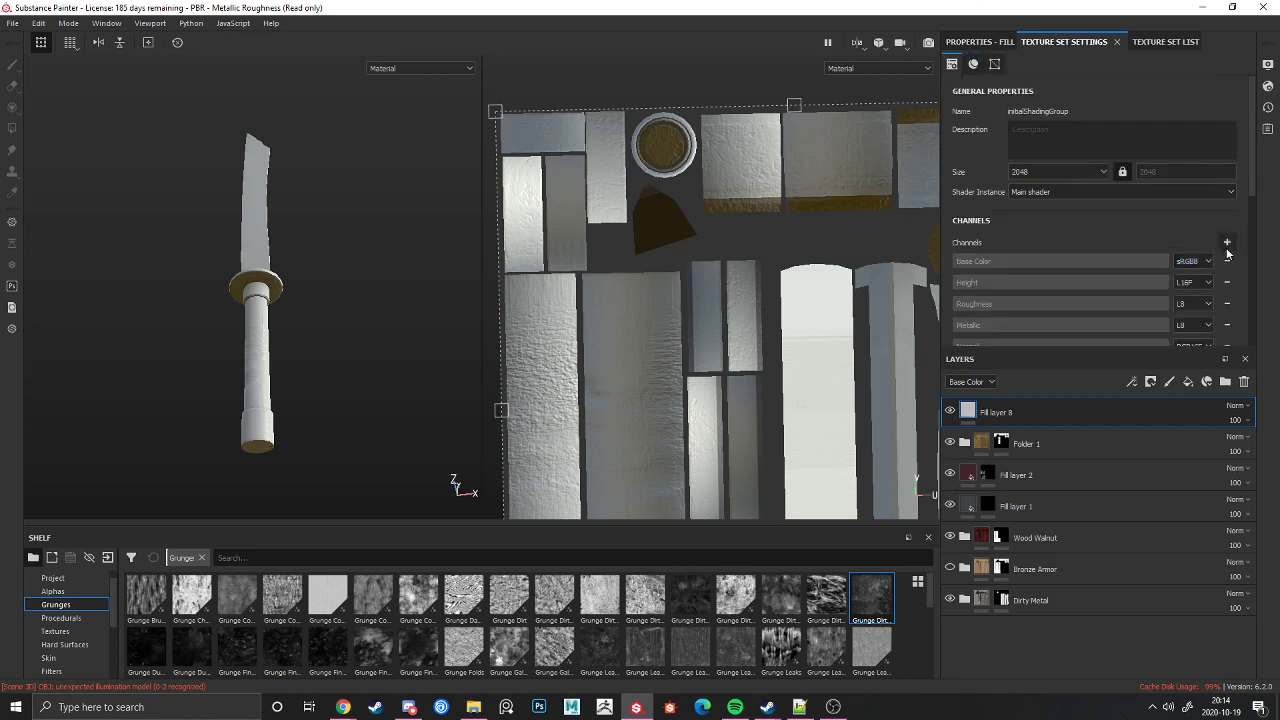
left_click(1227, 243)
left_click(1223, 345)
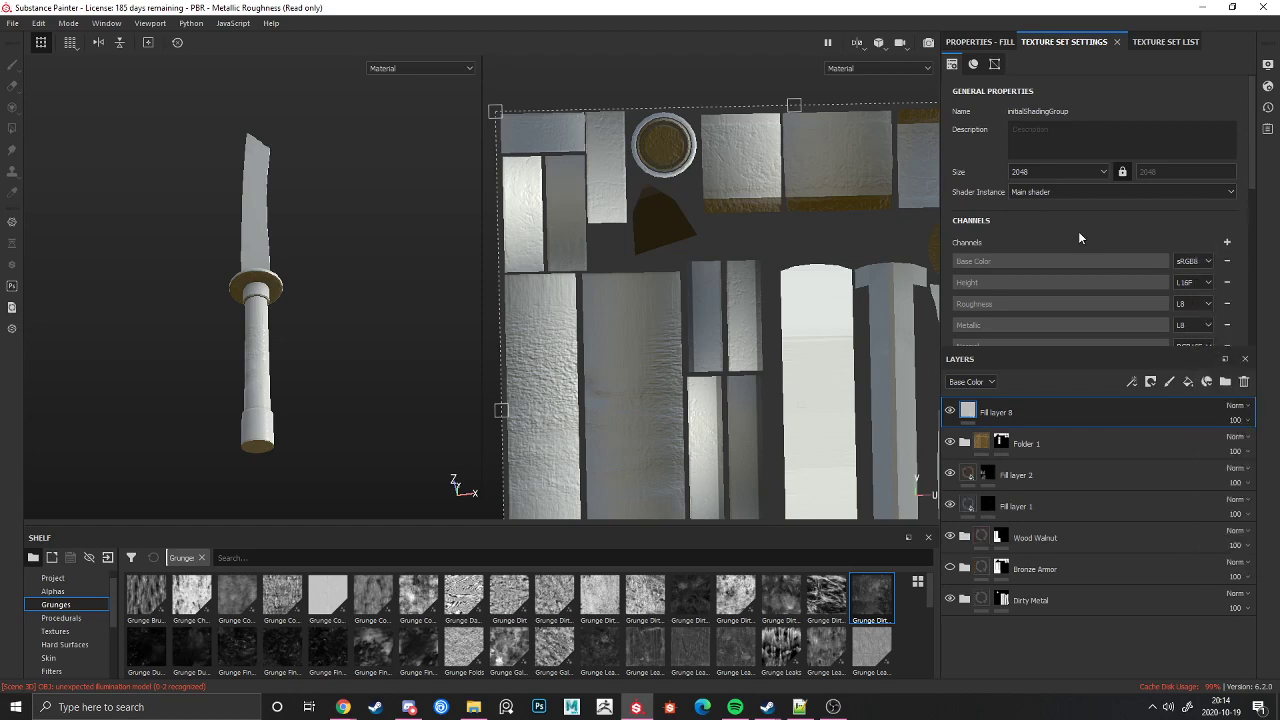
Step: Limit Fill layer 8 to the emissive channel only and set its emissive color to white
left_click(976, 410)
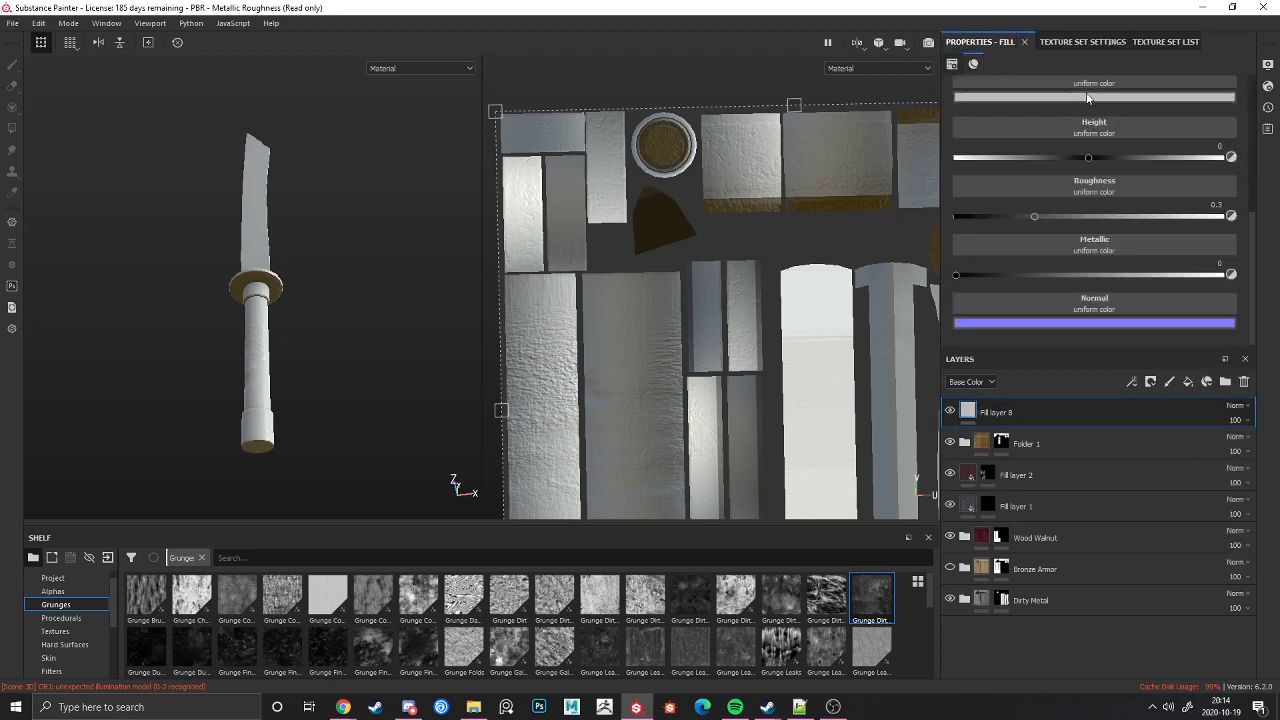
scroll(1090, 250, "down", 3)
left_click(966, 165)
left_click(1027, 166)
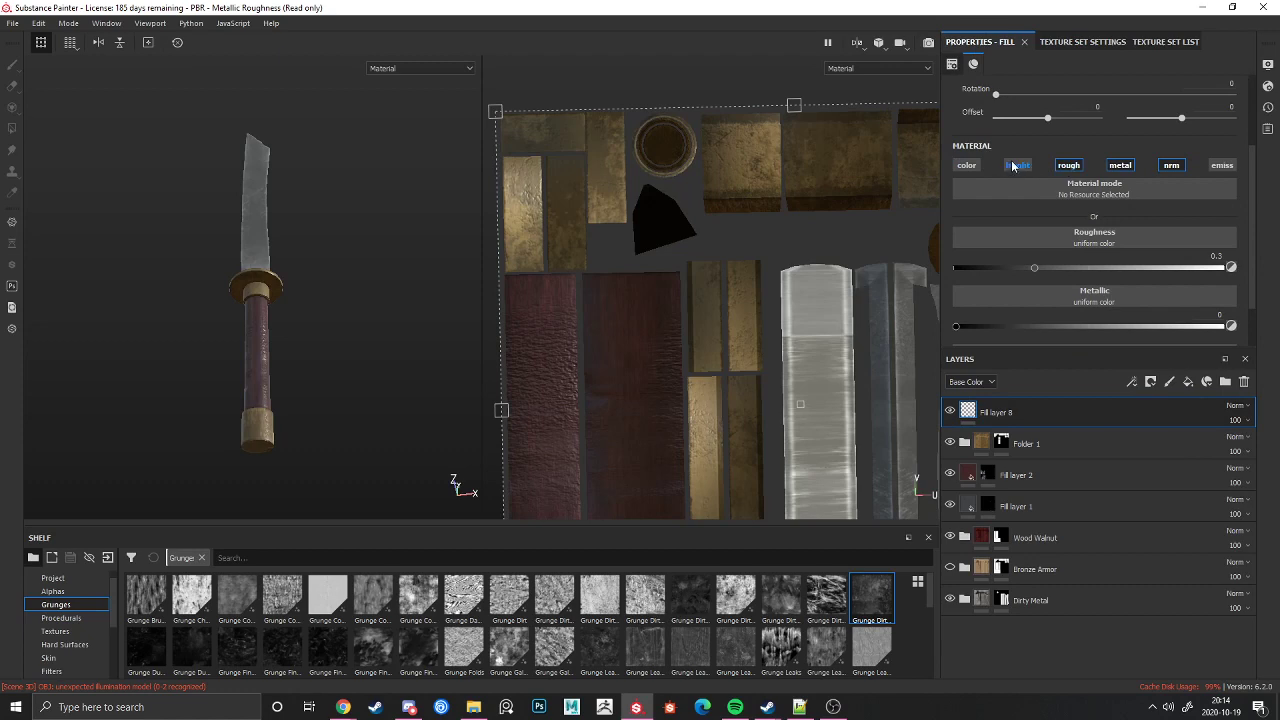
left_click(1069, 165)
left_click(1120, 165)
left_click(1171, 165)
left_click(1222, 165)
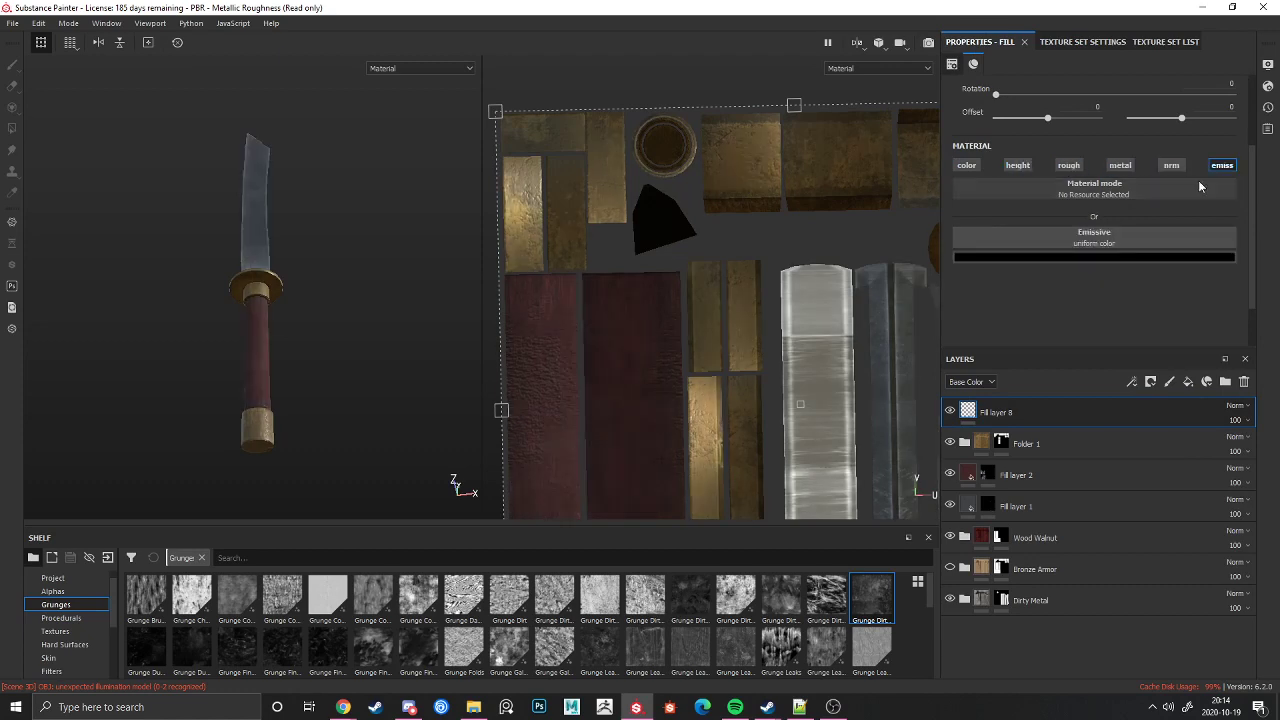
left_click(1124, 258)
left_click_drag(1149, 333, 1098, 292)
Step: Give Fill layer 8 a black mask and choose the Dirt 2 brush for painting it
right_click(1010, 412)
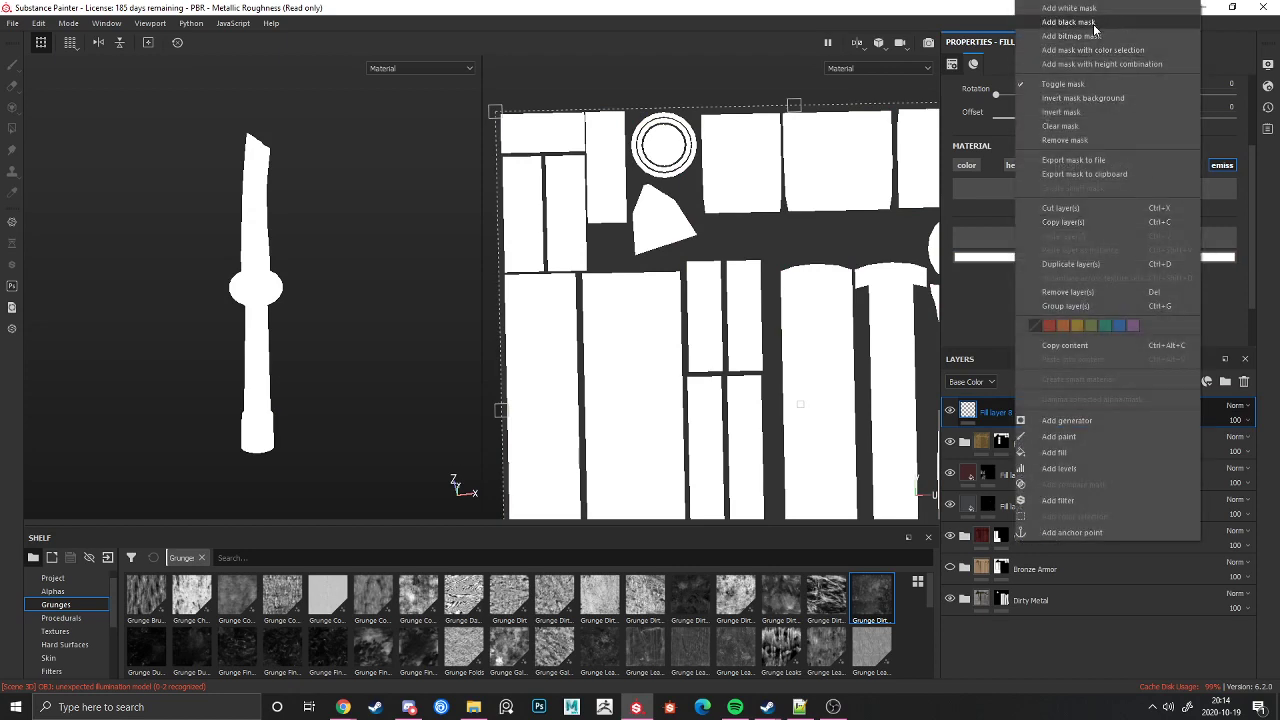
left_click(1085, 21)
key("4")
left_click(12, 65)
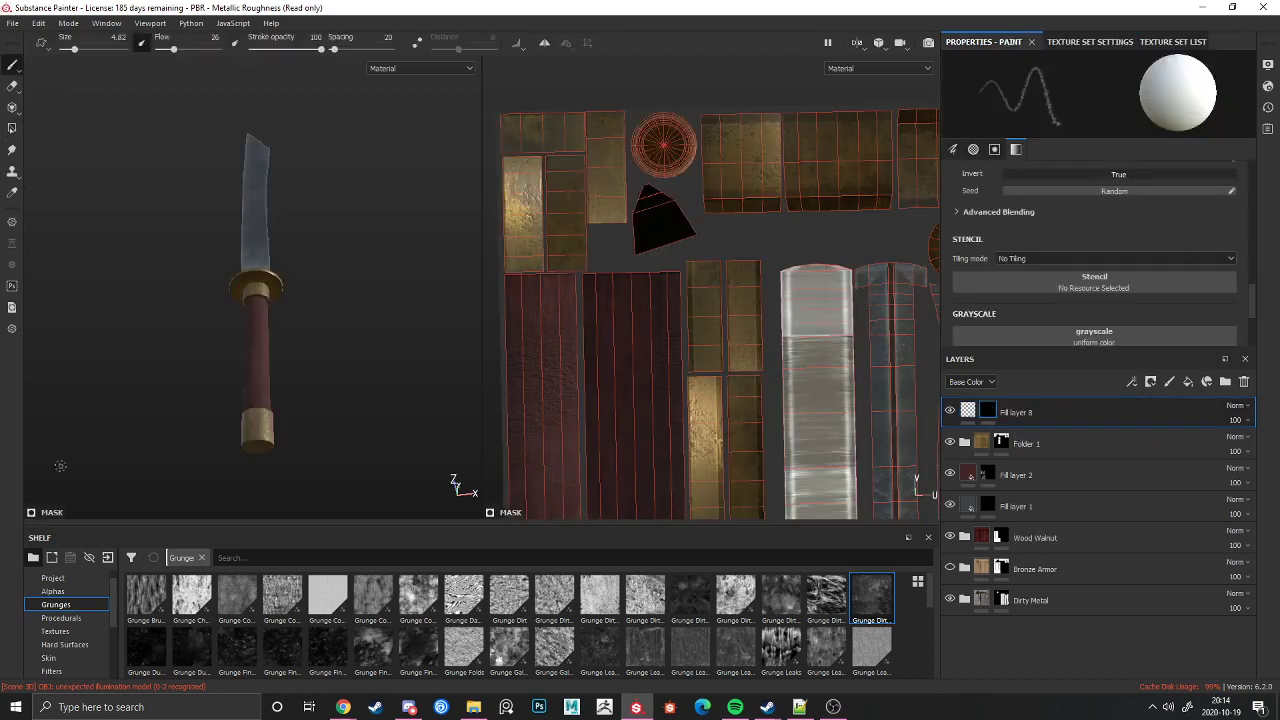
scroll(56, 594, "down", 4)
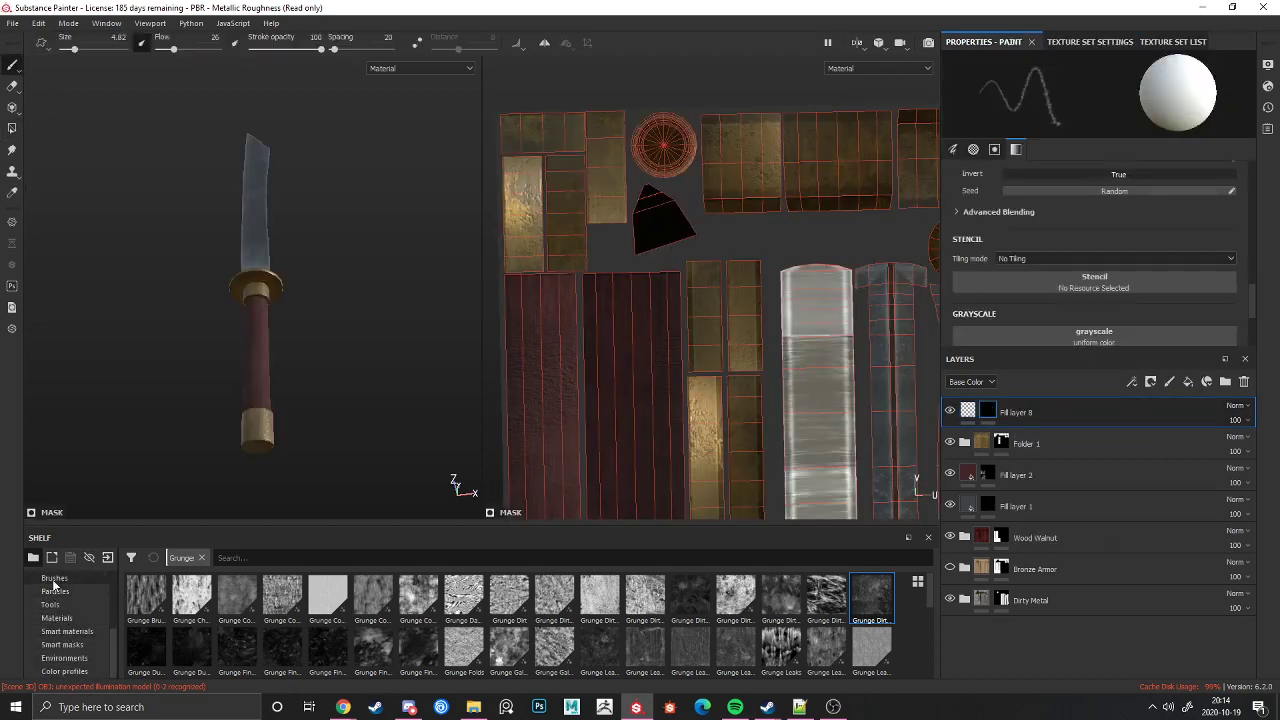
left_click(54, 578)
scroll(233, 628, "up", 3)
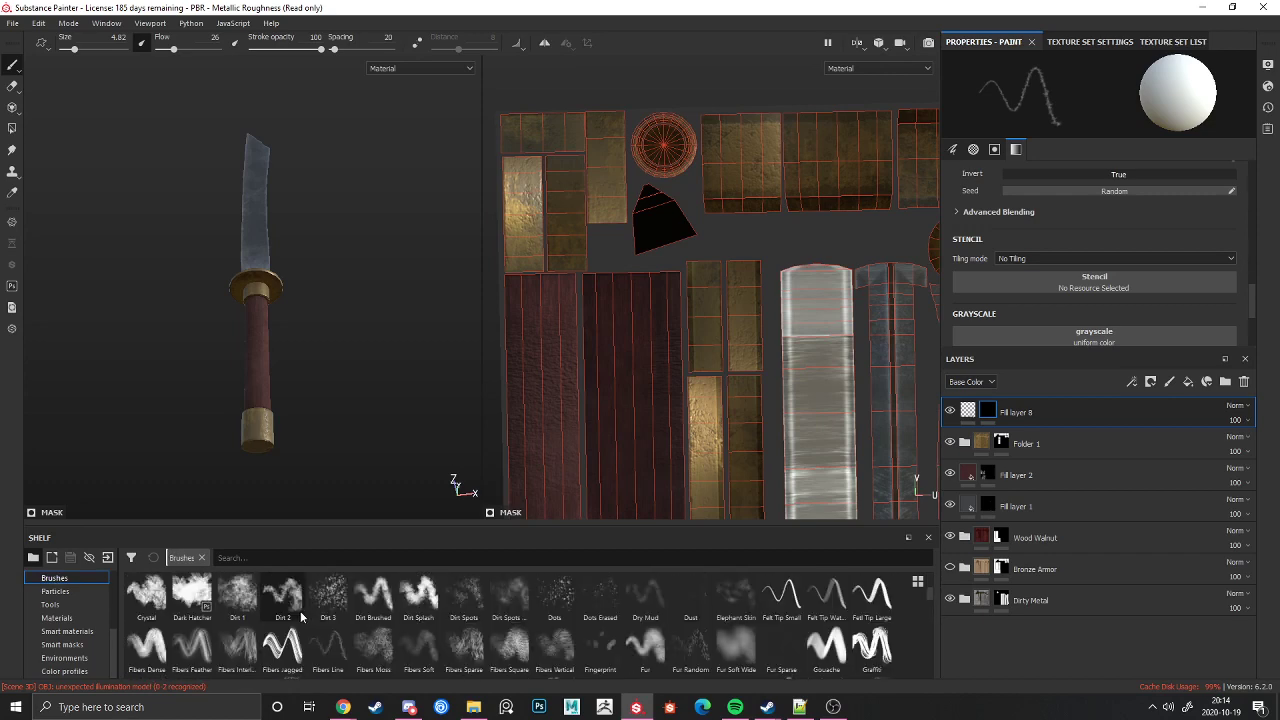
left_click(280, 608)
Step: Enlarge the brush to size 61.96 and paint Fill layer 8's mask over one side of the blade tip
left_click_drag(314, 170, 300, 298, "alt")
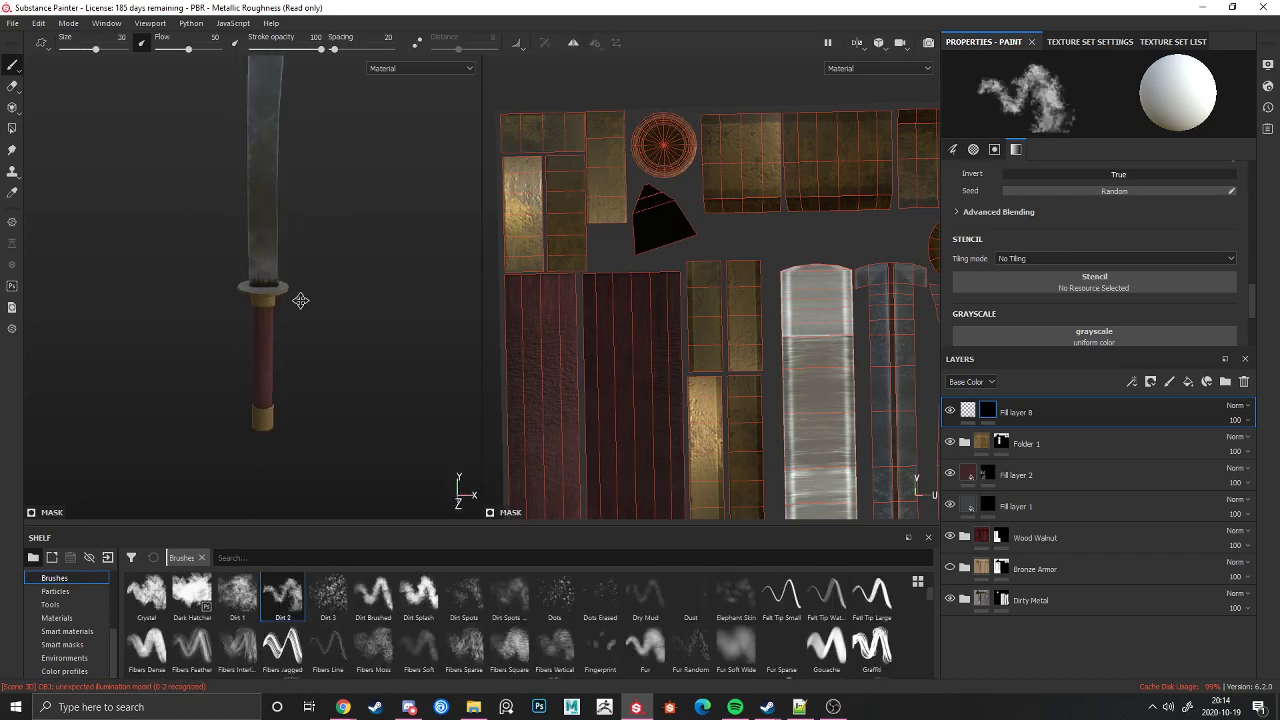
middle_click_drag(238, 255, 242, 400, "alt")
right_click_drag(323, 122, 303, 189, "alt")
middle_click_drag(303, 189, 321, 323, "alt")
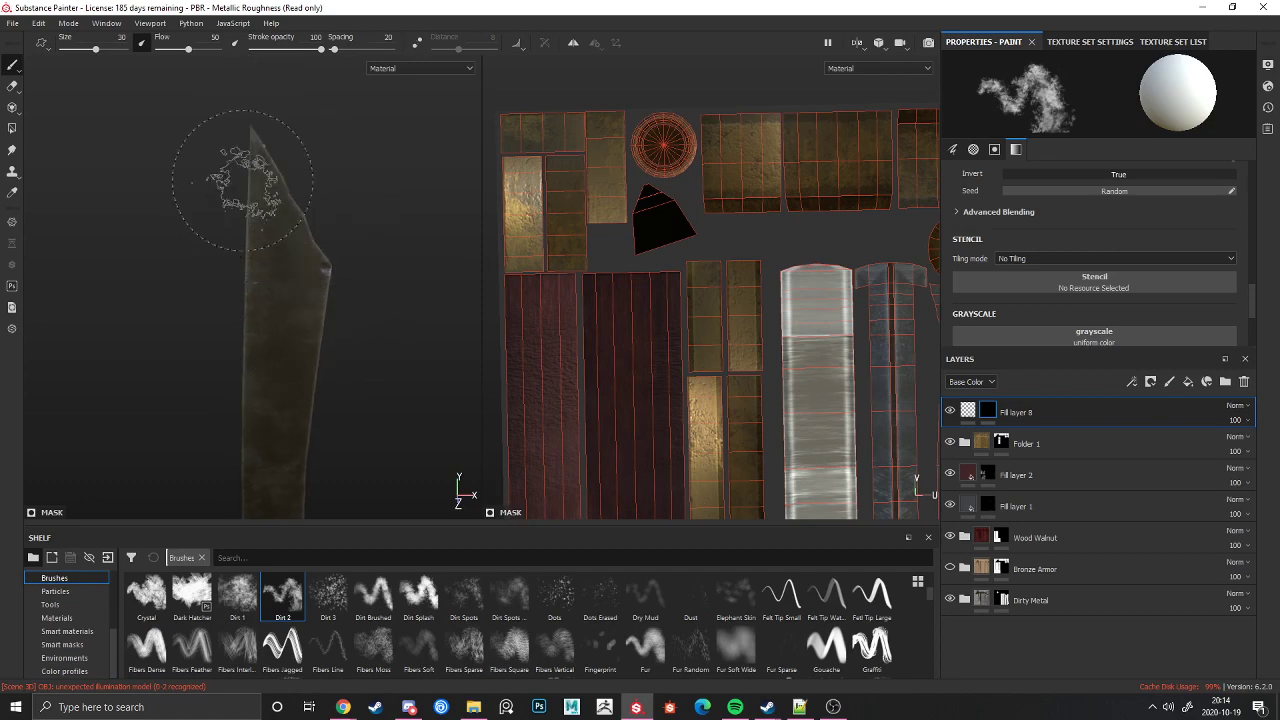
mouse_move(244, 182)
left_mouse_down()
mouse_move(186, 143)
mouse_move(240, 166)
left_mouse_up()
right_click(241, 181)
mouse_move(306, 229)
left_mouse_down()
mouse_move(343, 230)
mouse_move(271, 263)
mouse_move(280, 420)
mouse_move(341, 273)
mouse_move(262, 250)
left_mouse_up()
Step: Paint the emissive mask over the opposite side of the blade, from the tip down the upper section
left_click_drag(189, 235, 489, 258, "alt")
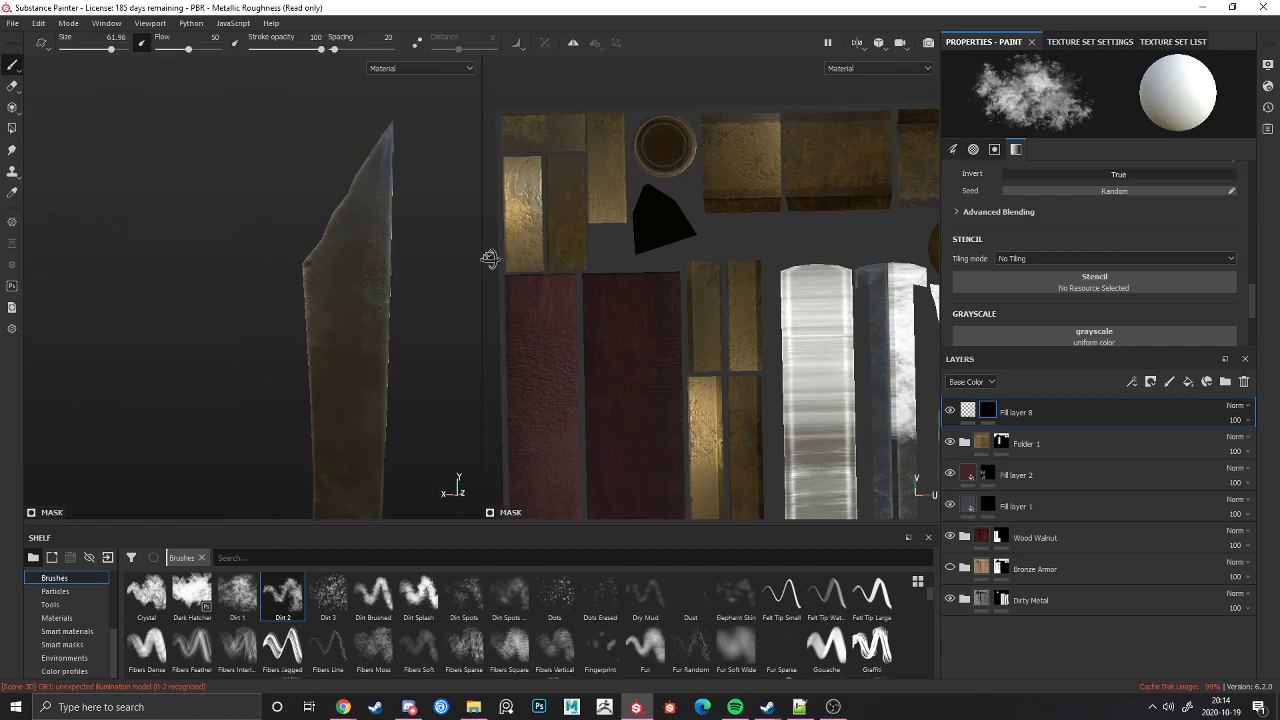
left_click_drag(408, 208, 397, 174)
mouse_move(441, 219)
left_mouse_down()
mouse_move(343, 157)
mouse_move(360, 158)
mouse_move(314, 229)
mouse_move(330, 385)
mouse_move(391, 428)
left_mouse_up()
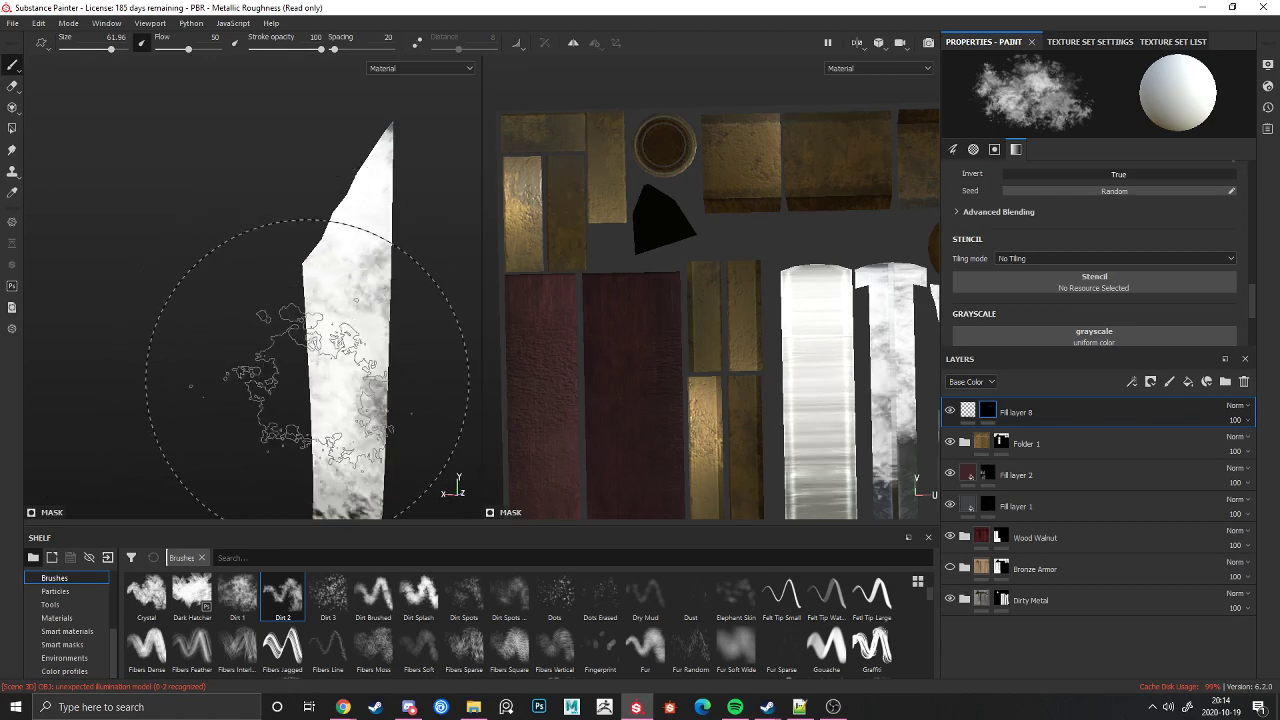
Step: Extend the emissive mask down to the middle of the blade on both sides with Dirt 2 strokes
scroll(298, 372, "down", 6)
left_click_drag(283, 311, 50, 304, "alt")
scroll(251, 410, "up", 8)
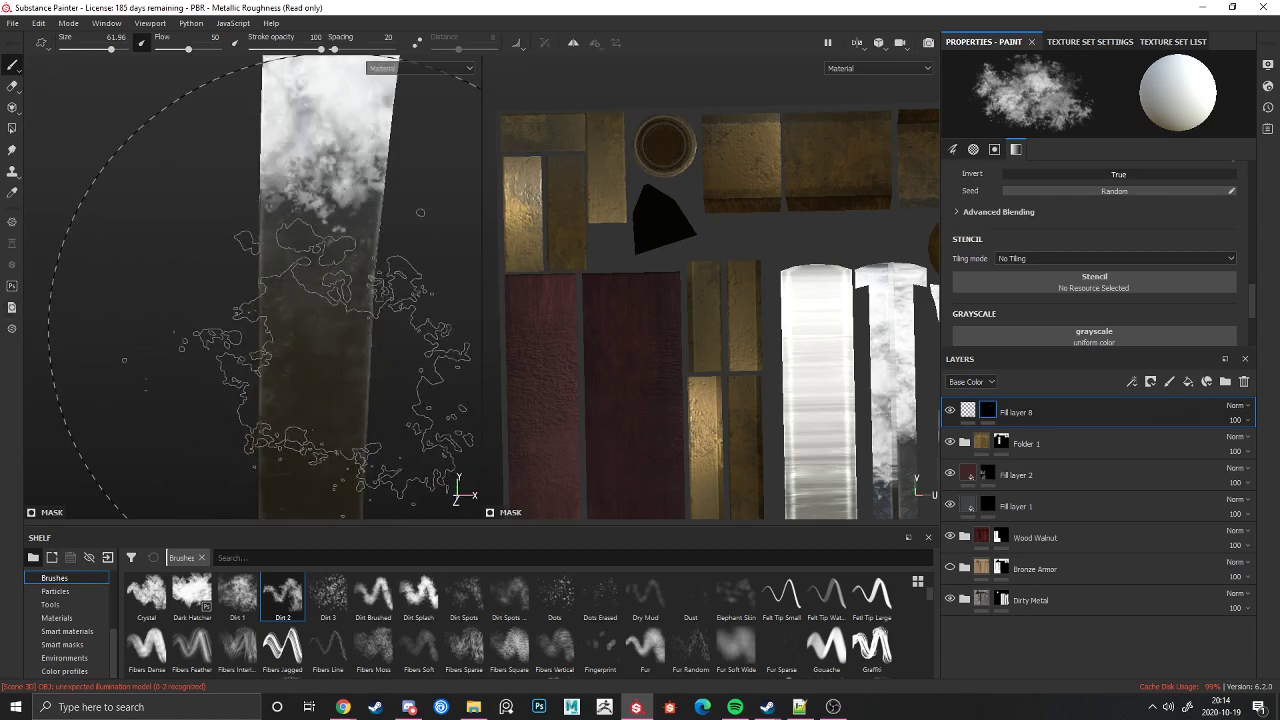
scroll(252, 257, "down", 8)
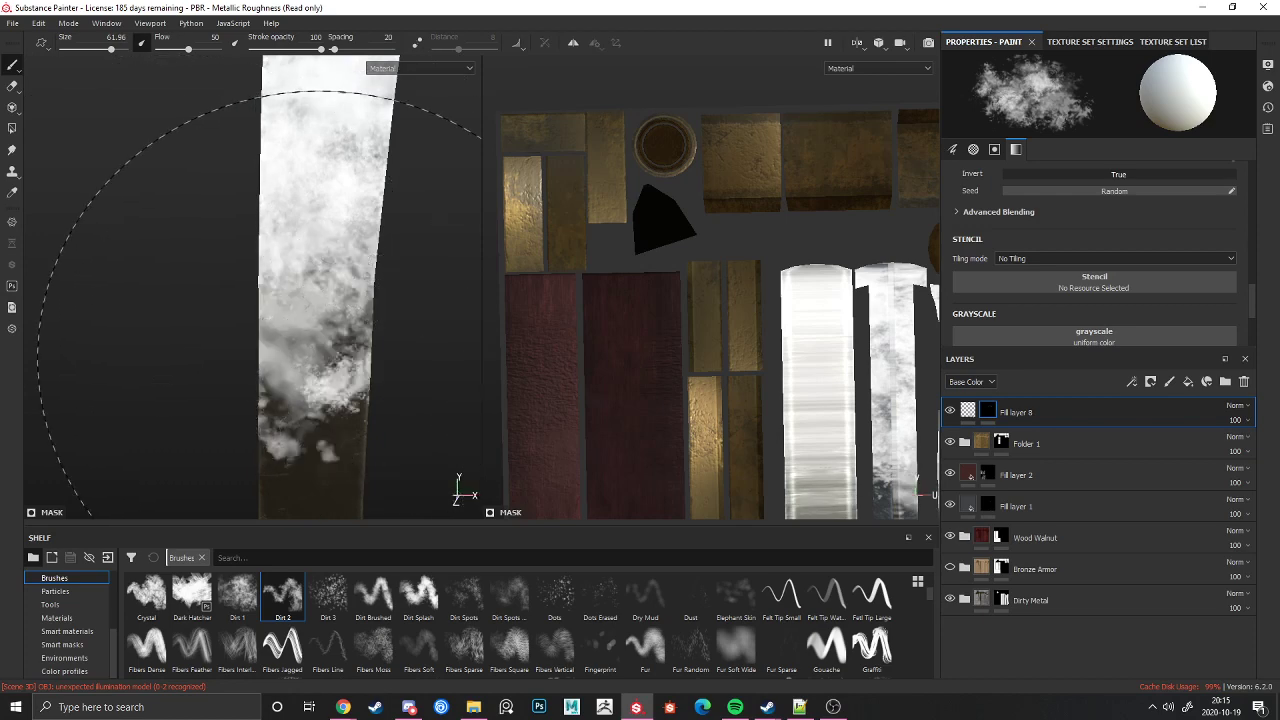
scroll(393, 280, "up", 8)
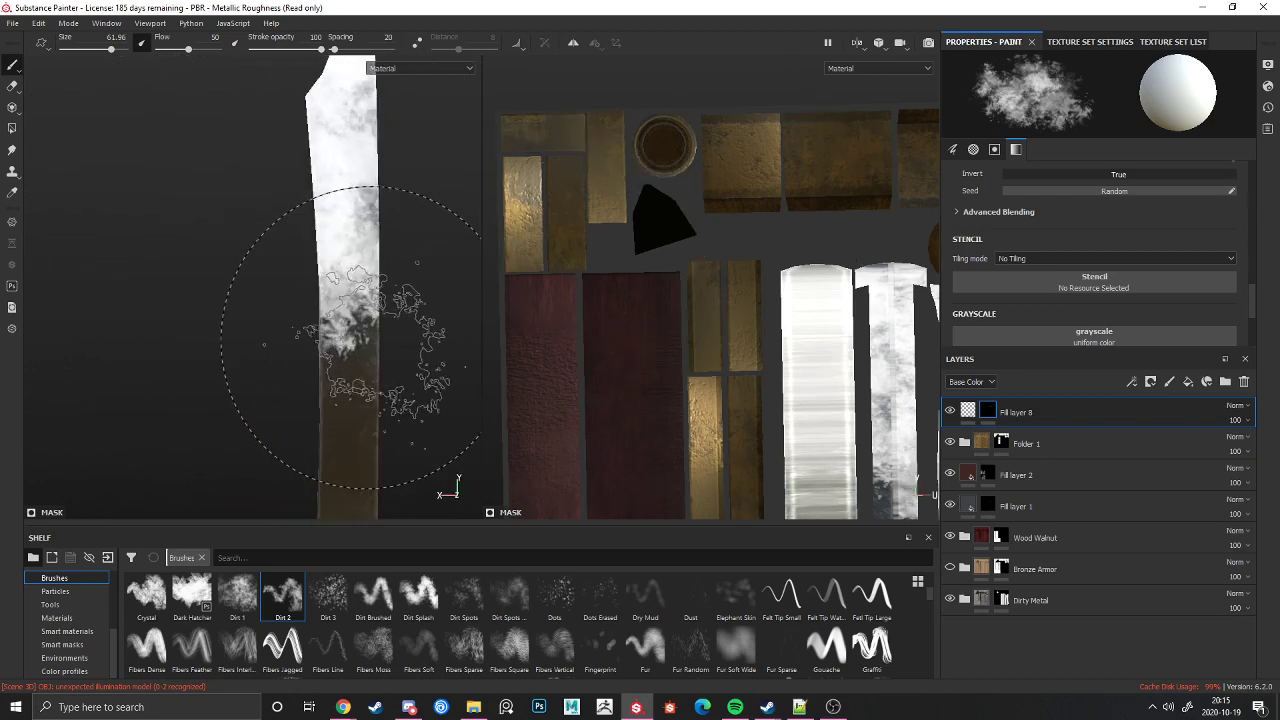
scroll(393, 280, "down", 6)
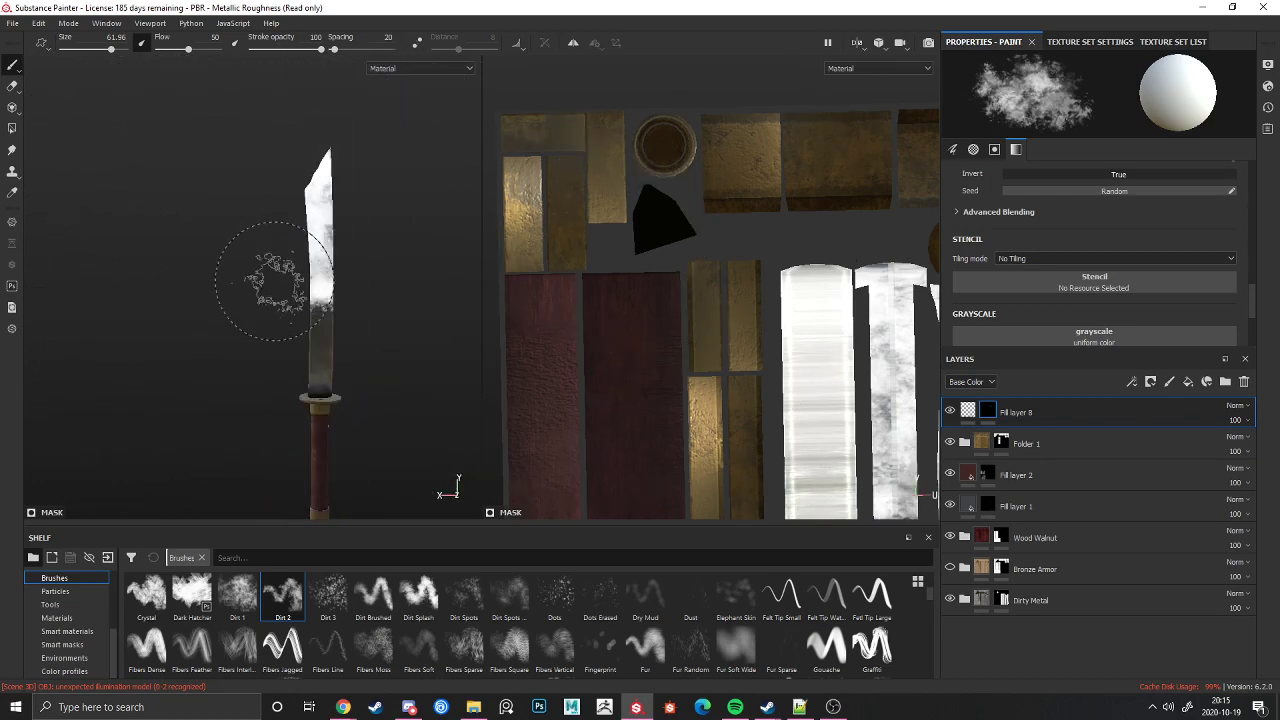
scroll(371, 257, "up", 8)
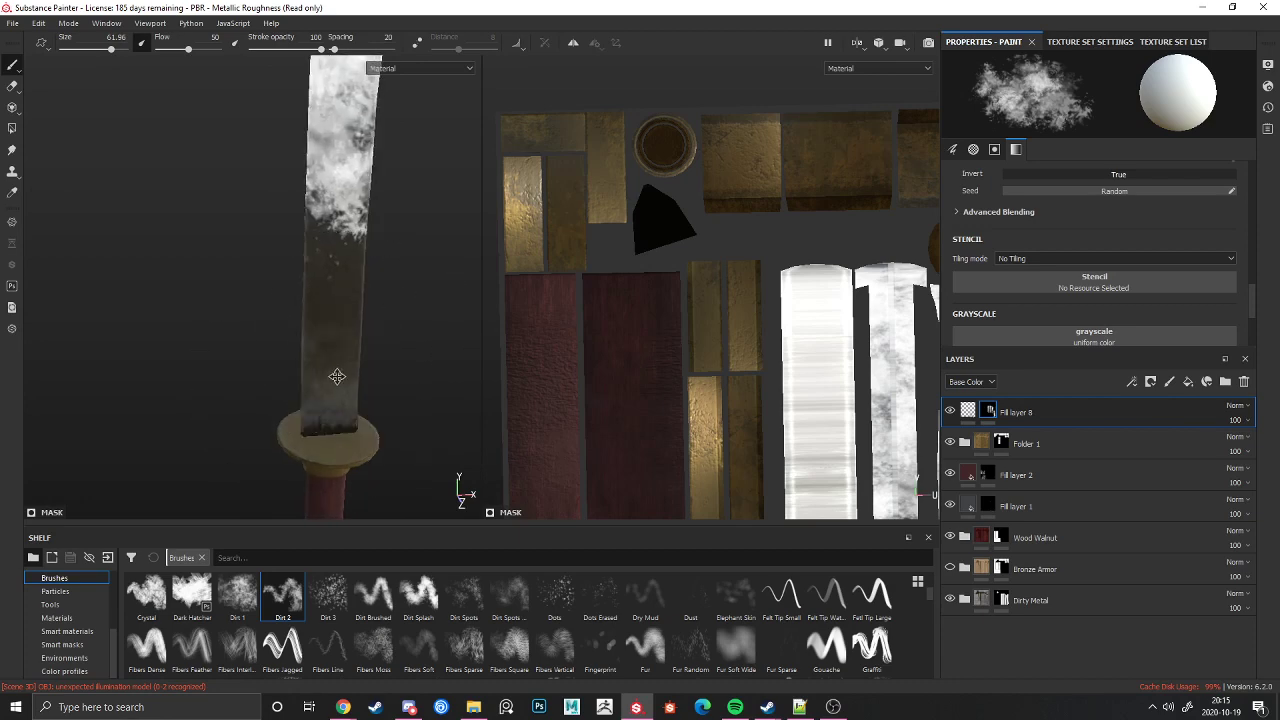
Step: Paint over the lower border of the emissive mask on both blade faces to even out its ragged edge
scroll(283, 420, "up", 5)
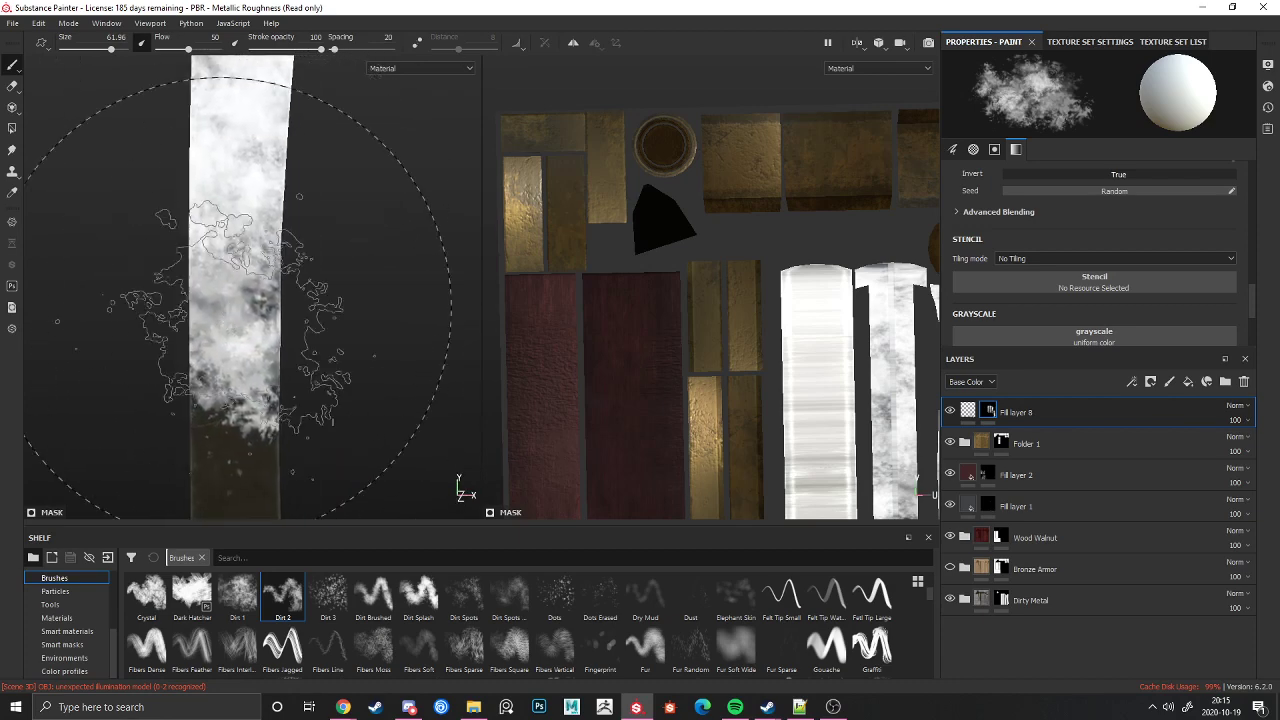
scroll(168, 246, "down", 5)
left_click_drag(168, 246, 340, 277, "alt")
scroll(288, 196, "up", 6)
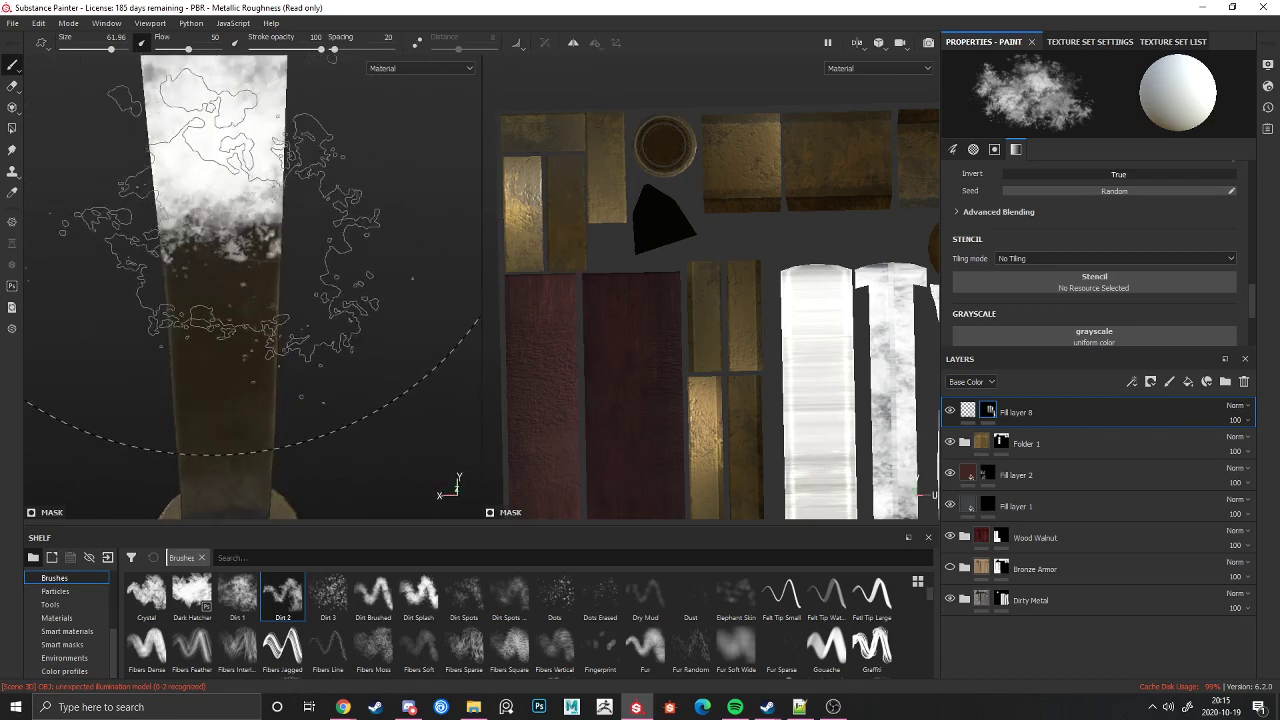
left_click_drag(286, 194, 120, 184)
scroll(246, 209, "down", 6)
mouse_move(246, 209)
left_mouse_down("alt")
mouse_move(246, 117)
mouse_move(150, 194)
left_mouse_up("alt")
scroll(148, 196, "up", 4)
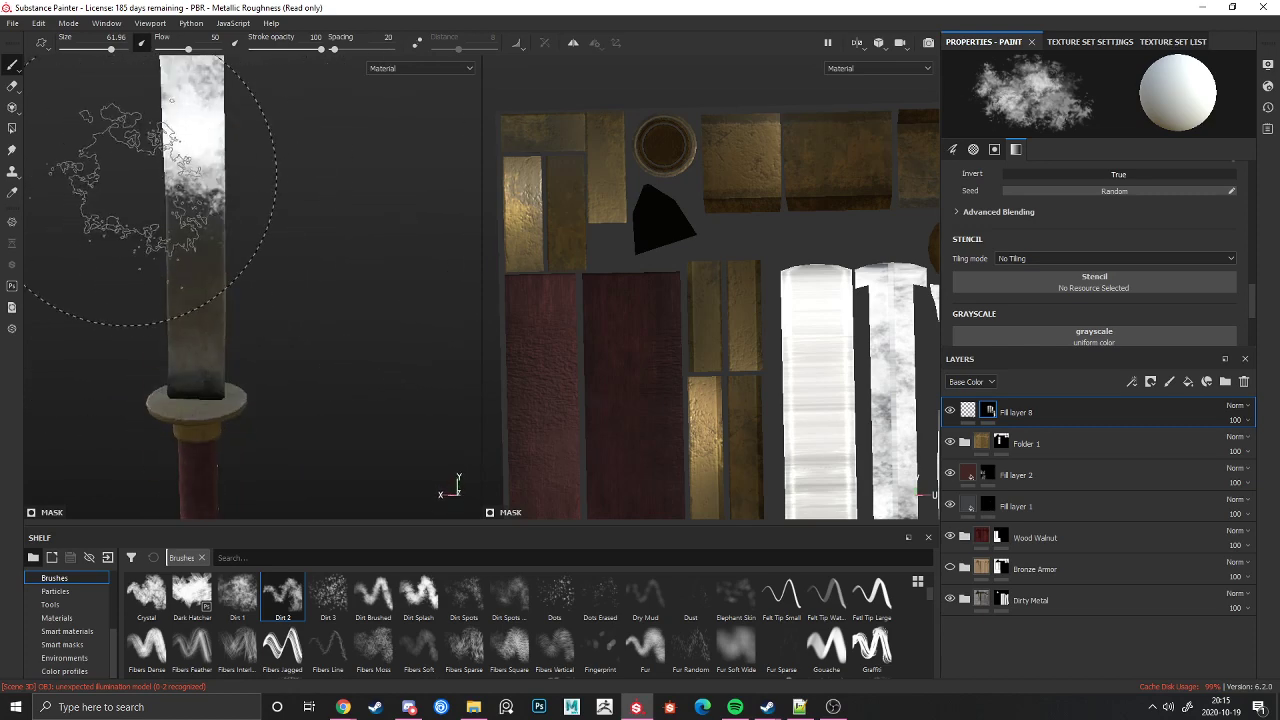
Step: Lower the brush flow to 22 and paint softer strokes where the emissive area fades toward the guard
right_click(148, 196)
left_click_drag(231, 330, 184, 333)
scroll(190, 230, "up", 4)
mouse_move(240, 157)
left_mouse_down()
mouse_move(180, 265)
mouse_move(433, 308)
left_mouse_up()
scroll(218, 283, "down", 6)
scroll(200, 265, "up", 5)
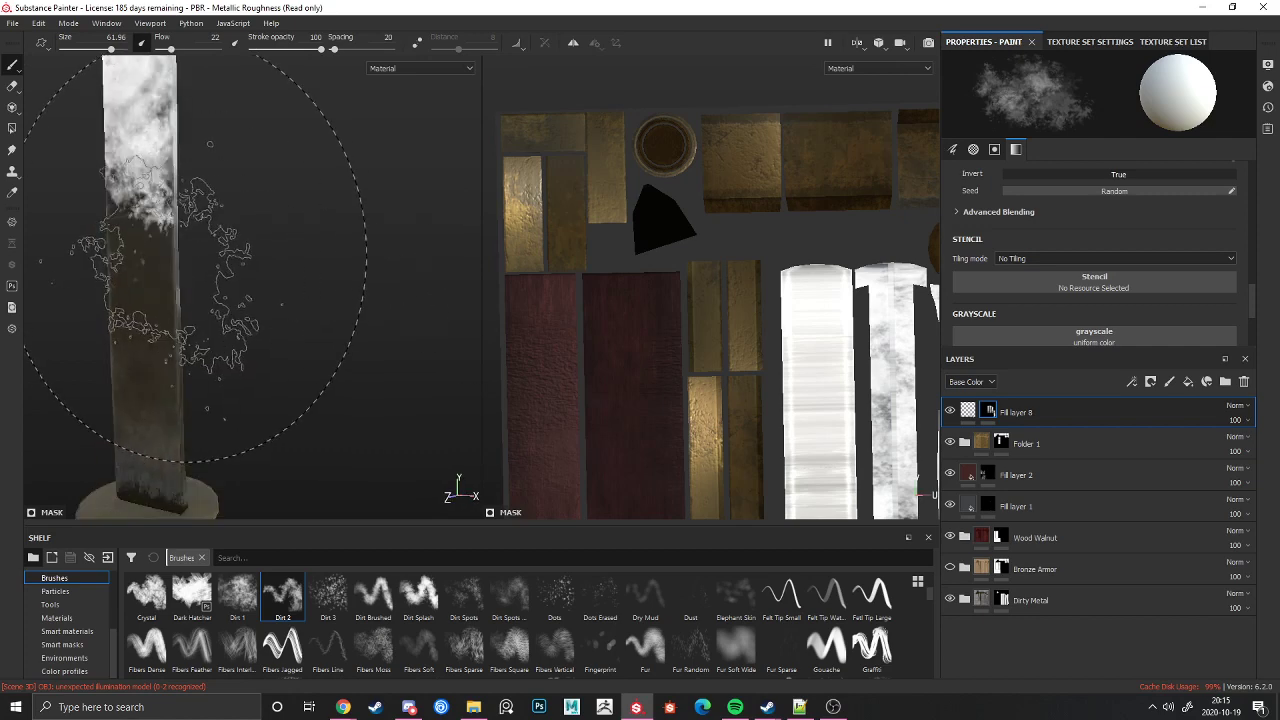
Step: Add a last soft stroke to the emissive mask on the lower blade and hide the emissive fill layer
mouse_move(166, 270)
left_mouse_down()
mouse_move(148, 246)
mouse_move(98, 258)
mouse_move(102, 195)
left_mouse_up()
scroll(165, 350, "down", 6)
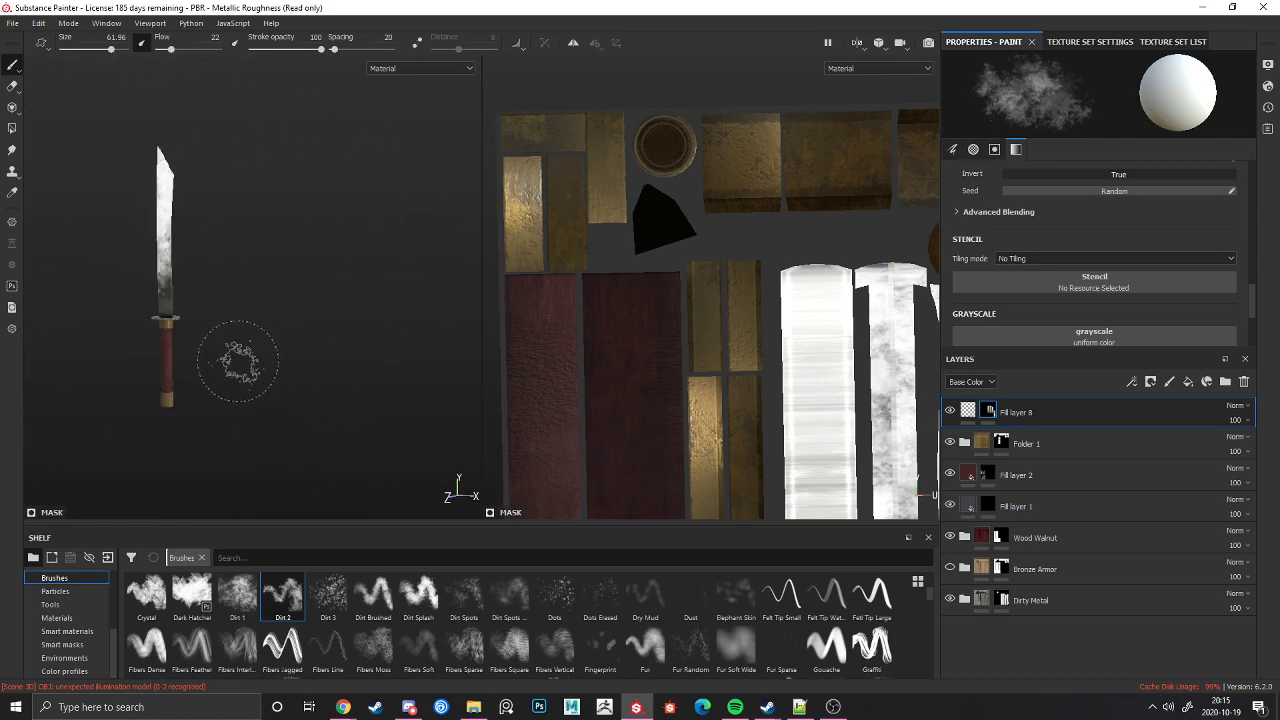
mouse_move(238, 364)
left_mouse_down("alt")
mouse_move(208, 200)
mouse_move(240, 290)
mouse_move(281, 337)
mouse_move(323, 329)
left_mouse_up("alt")
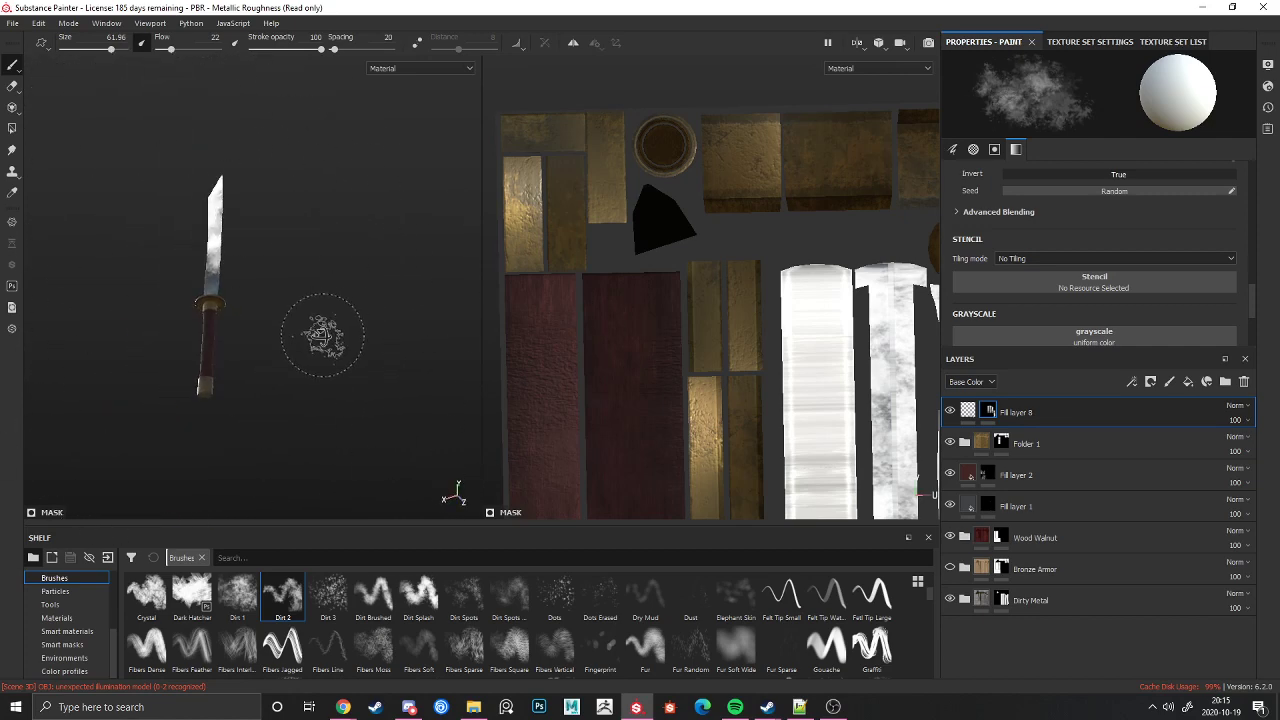
scroll(271, 457, "up", 5)
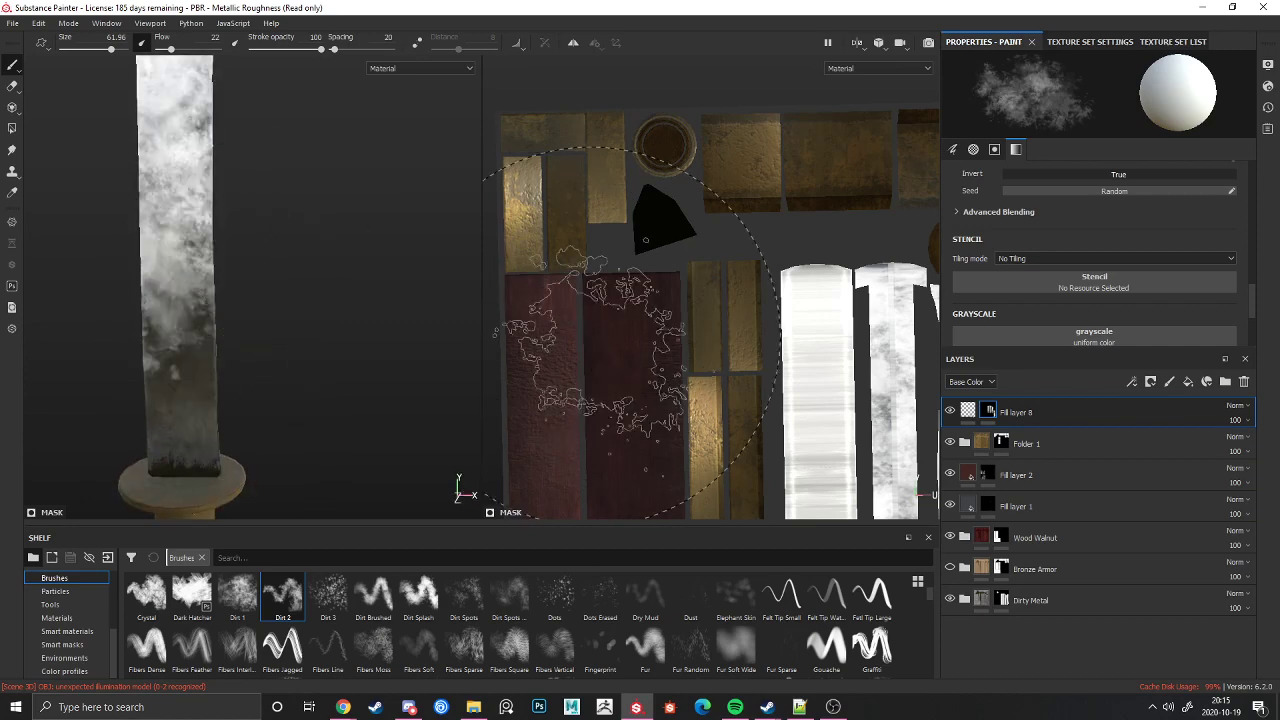
left_click(968, 414)
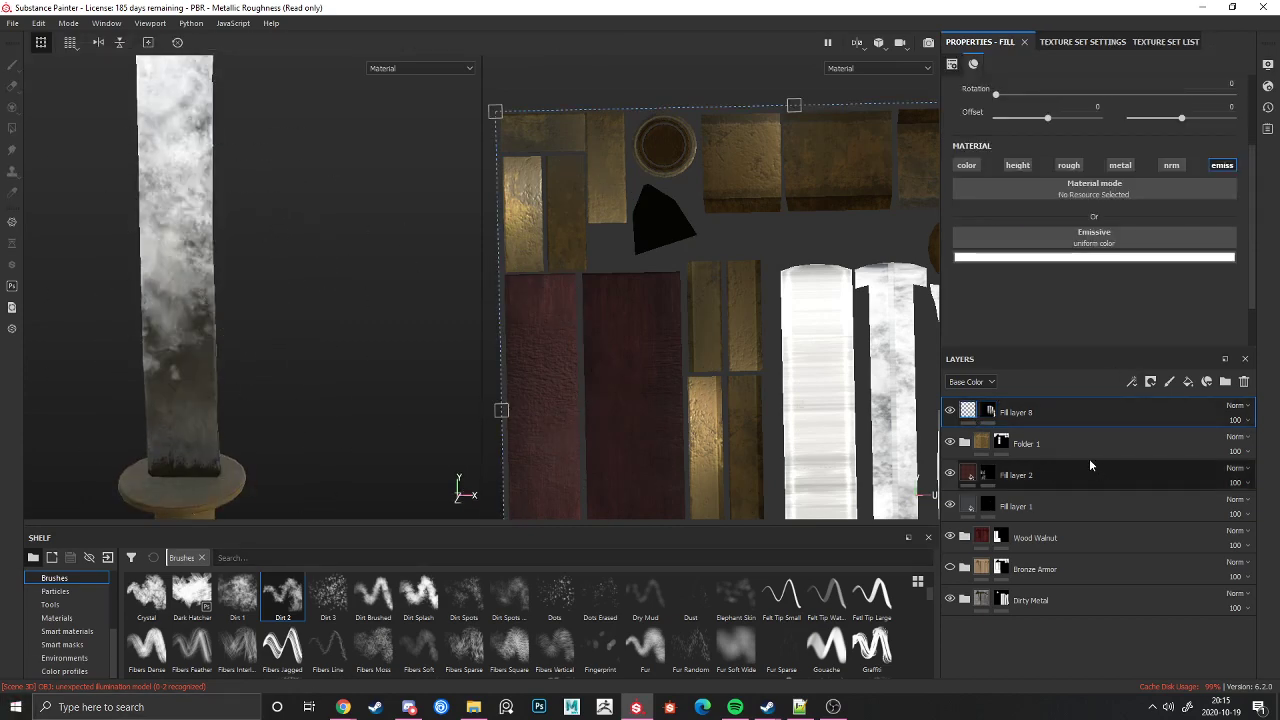
left_click(950, 412)
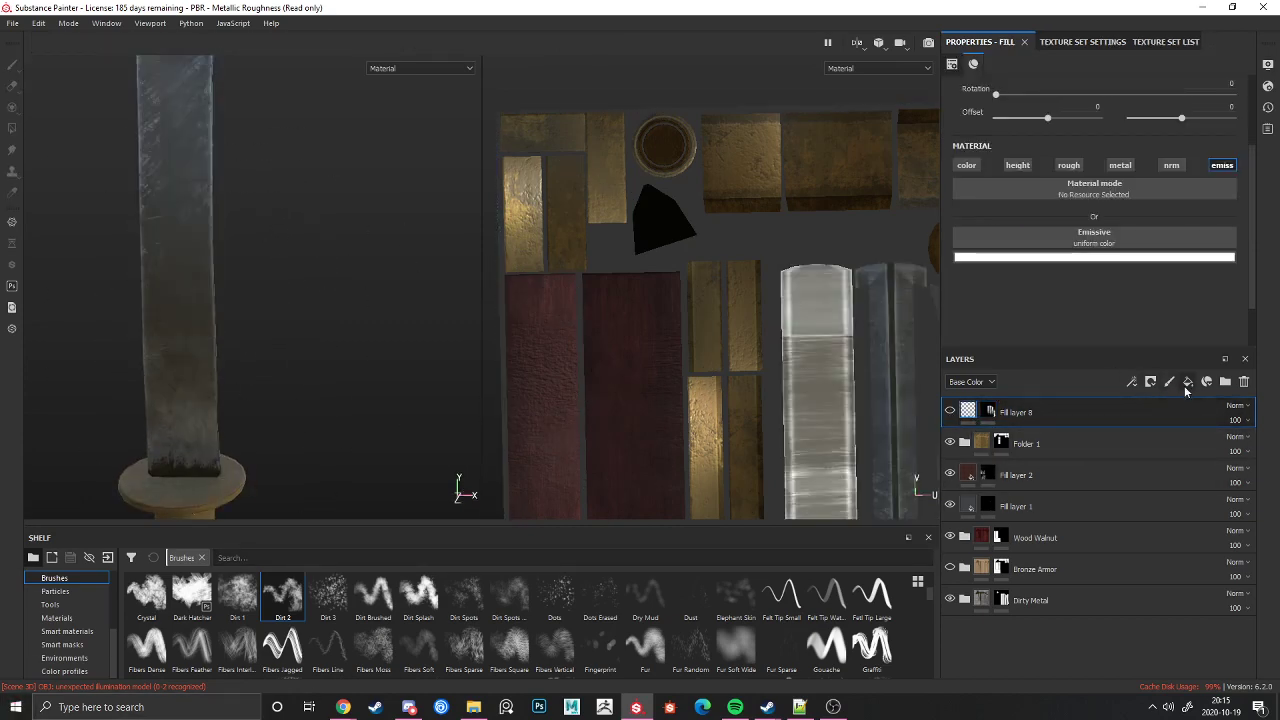
Step: Add a new fill layer above the emissive layer and give it a black mask
left_click(1186, 383)
middle_click_drag(448, 369, 330, 175)
right_click(1022, 412)
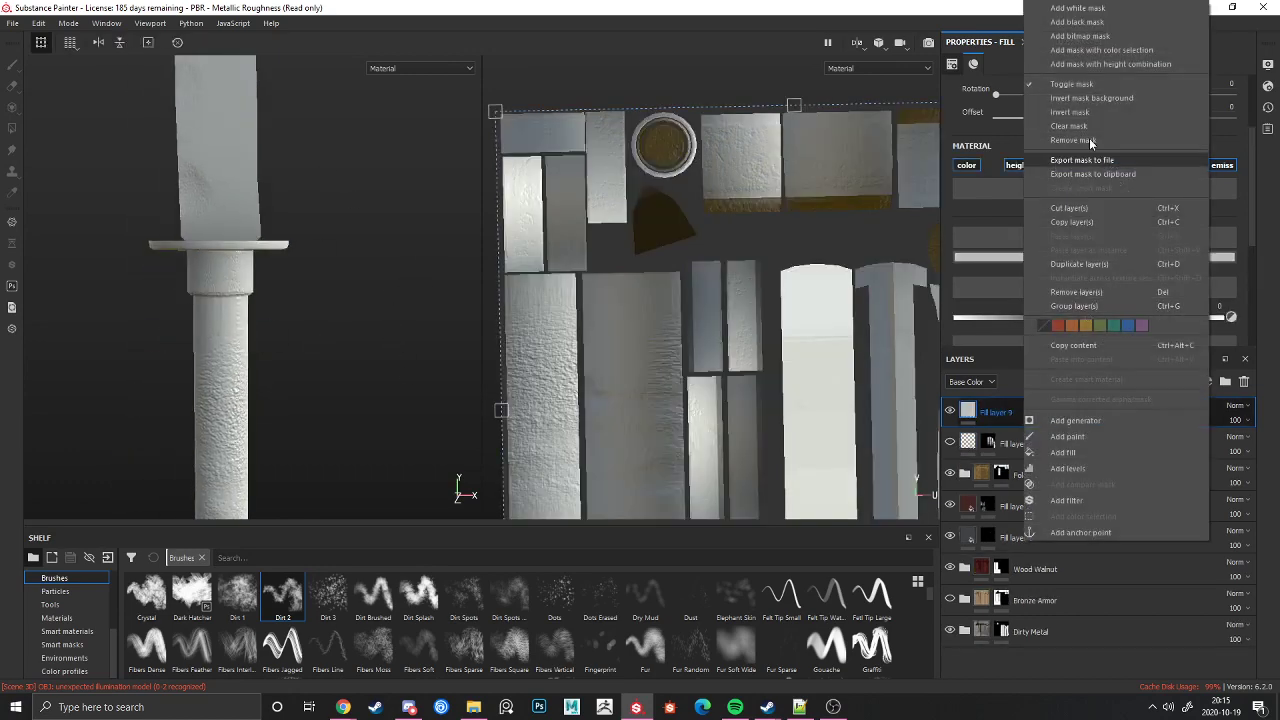
left_click(1140, 10)
key("ctrl+z")
right_click(1009, 414)
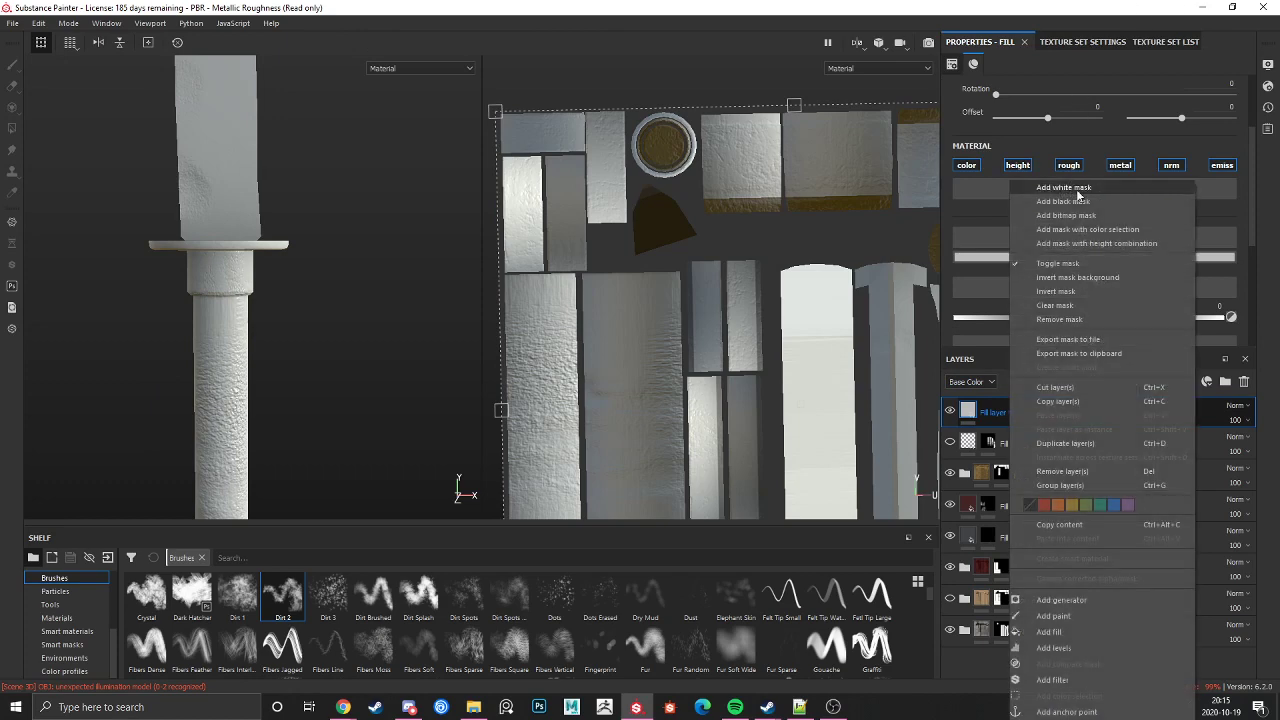
left_click(1074, 202)
Step: Set the new fill layer's base color to the bronze sampled from the collar below the guard, and select its mask for painting
left_click(968, 411)
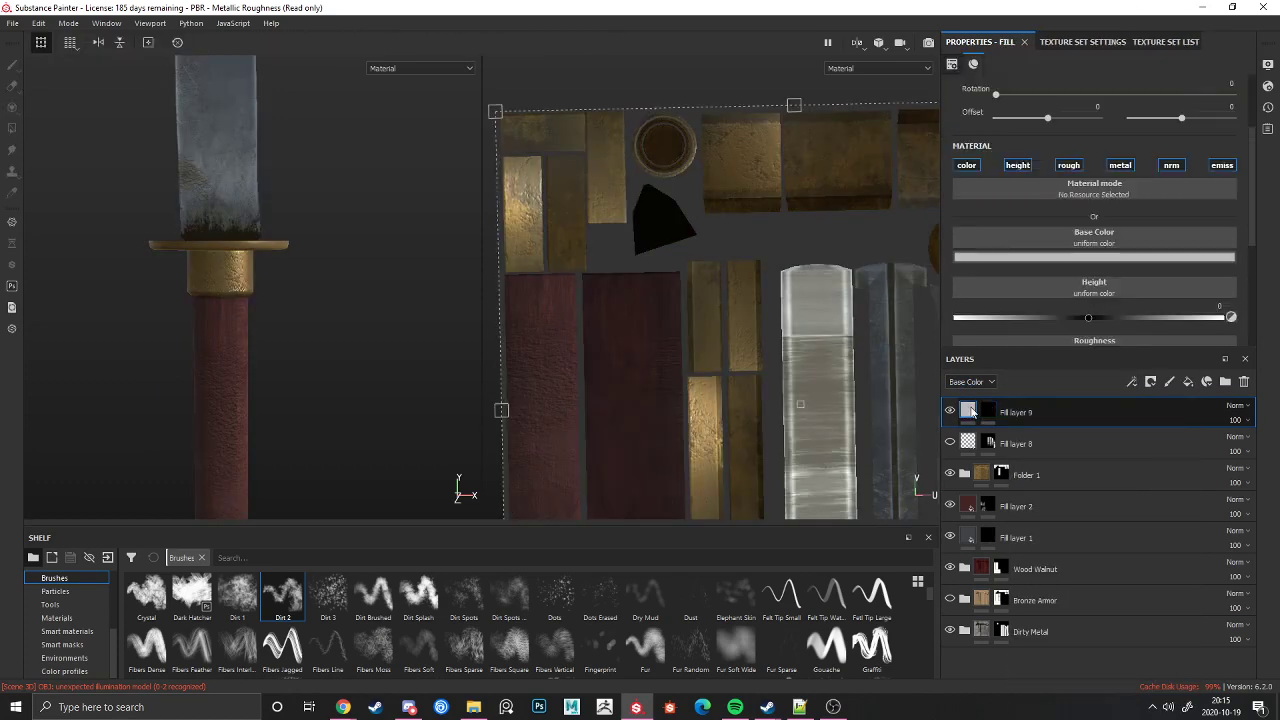
left_click(1075, 258)
left_click(1139, 278)
left_click(195, 289)
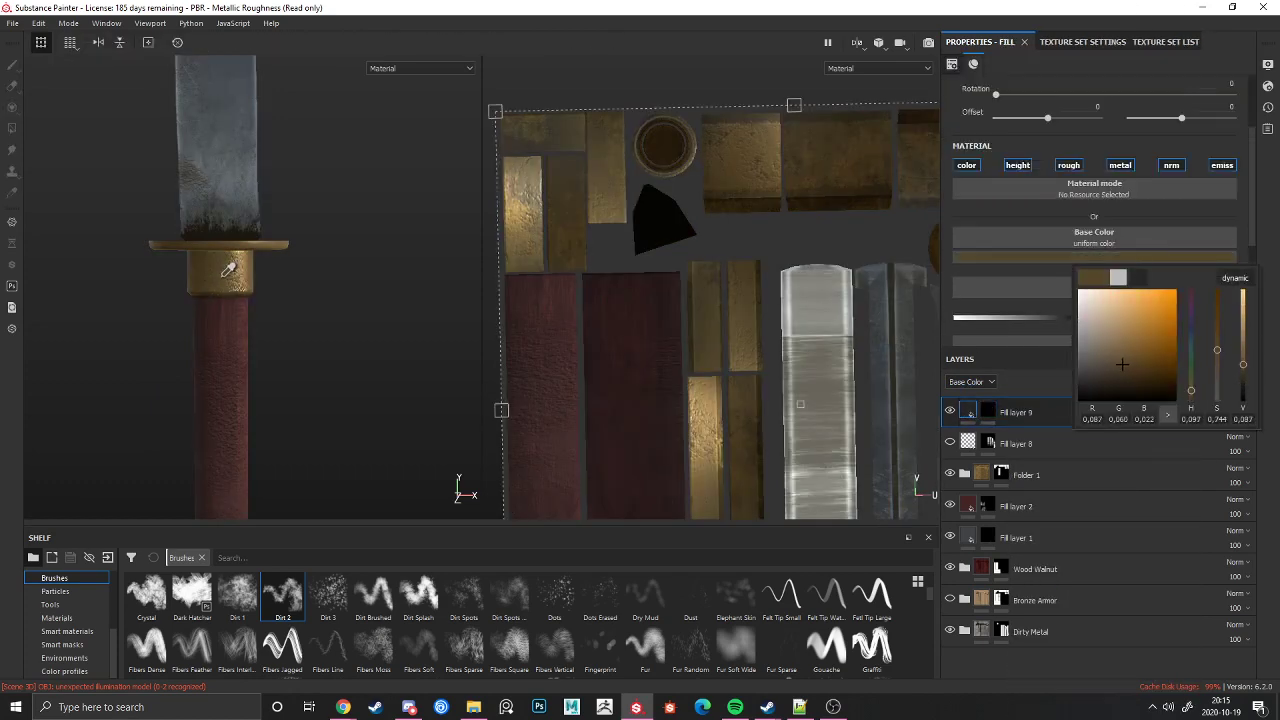
left_click(228, 270)
left_click(988, 411)
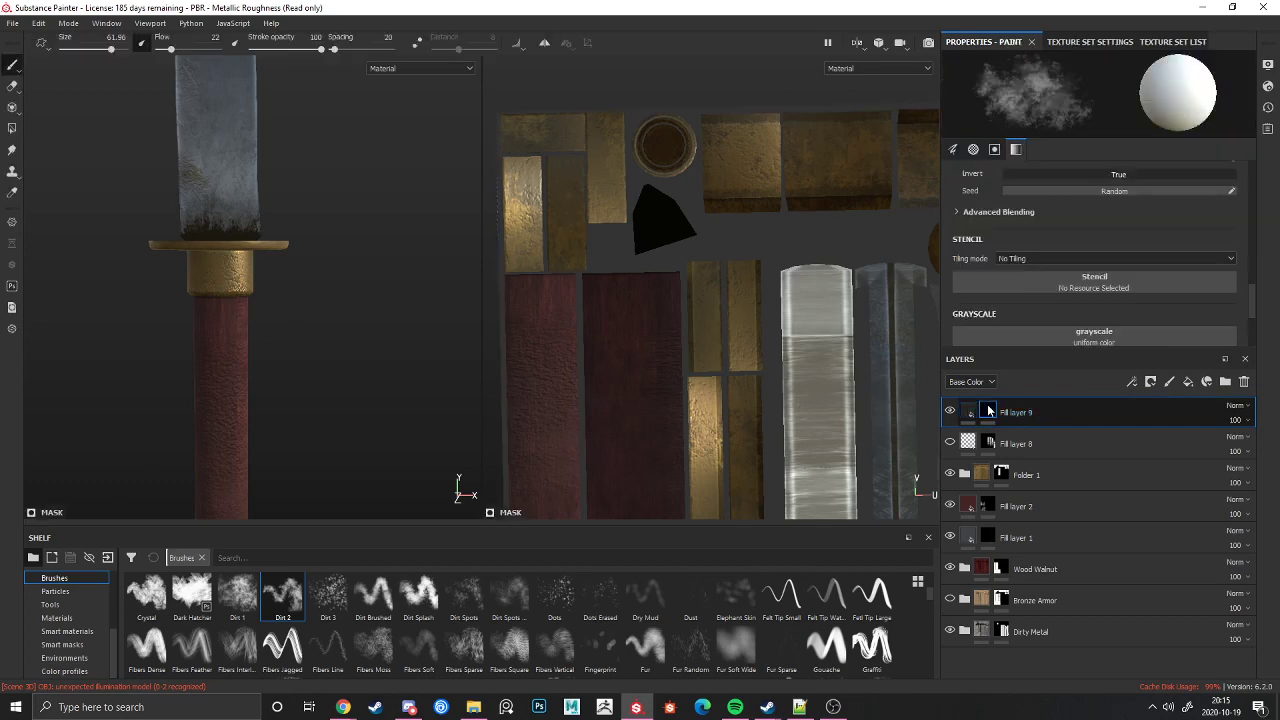
Step: Load the Detail_35 alpha from the alpha collection into the brush and set the brush size to 37.43
scroll(71, 619, "down", 3)
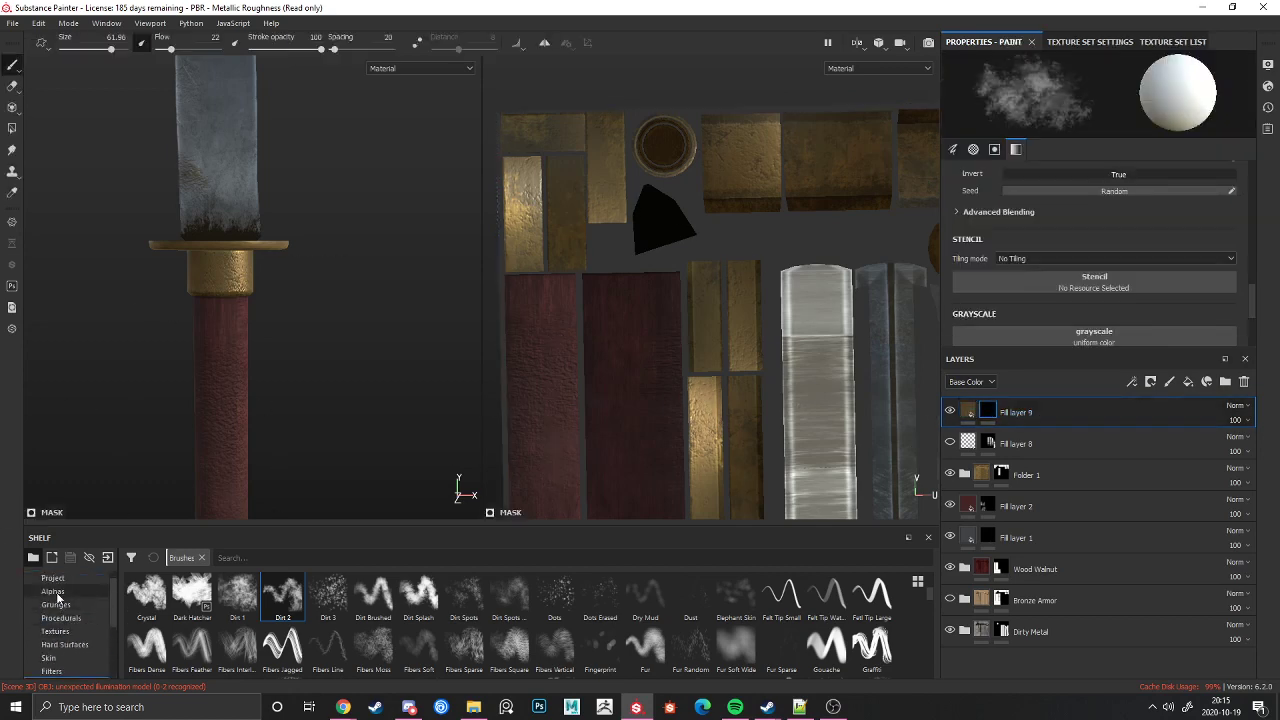
left_click(53, 591)
scroll(265, 370, "up", 3)
middle_click_drag(230, 440, 285, 230, "alt")
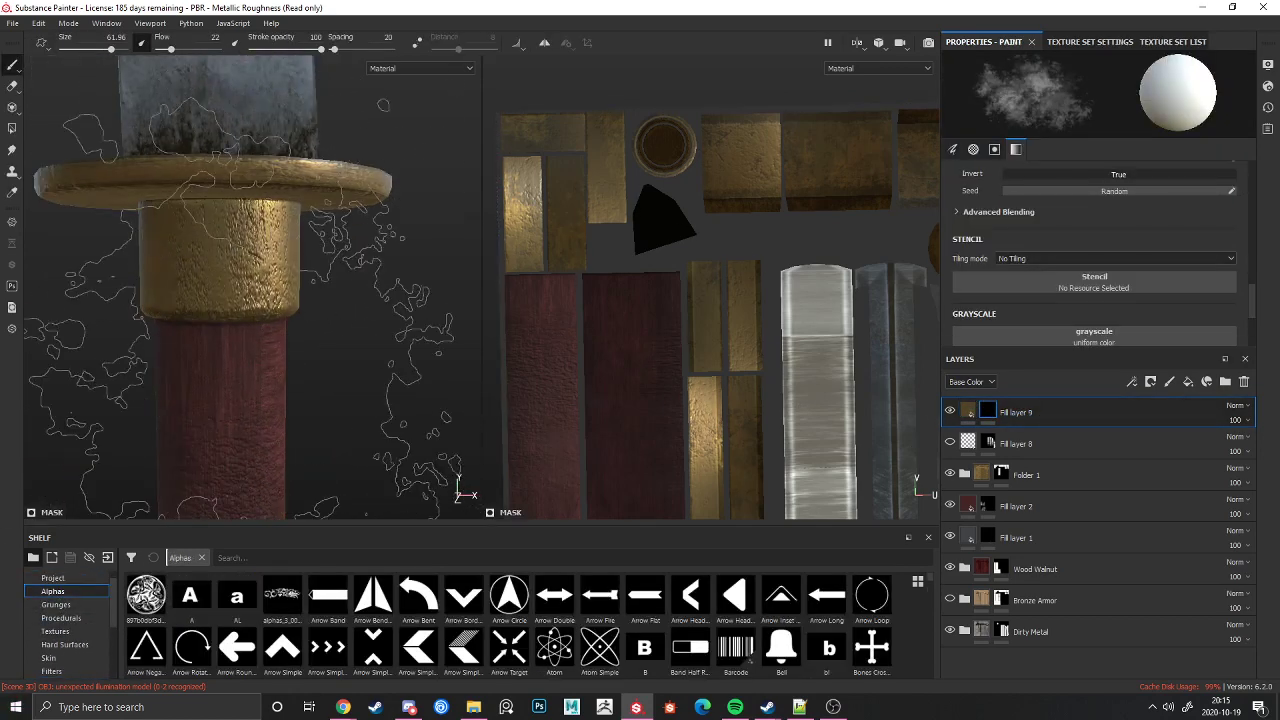
left_click_drag(241, 335, 217, 349, "alt")
scroll(235, 300, "up", 2)
scroll(576, 650, "down", 3)
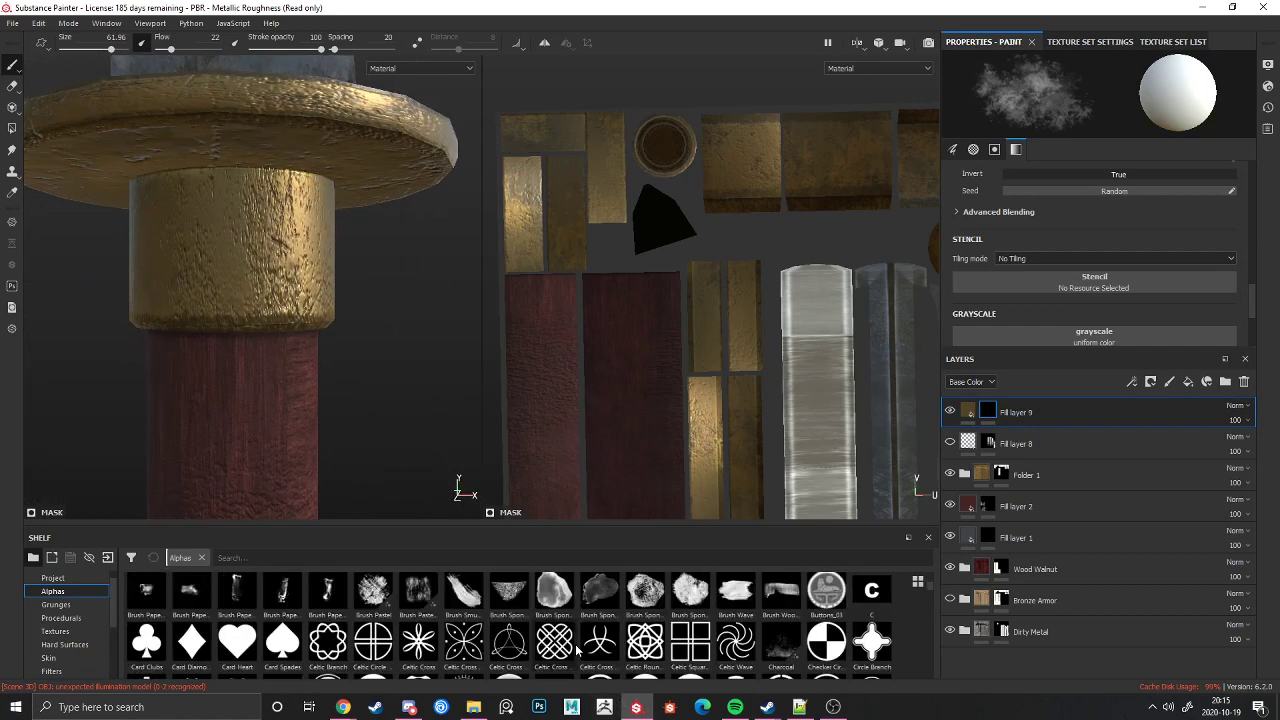
scroll(700, 648, "down", 3)
scroll(775, 648, "down", 3)
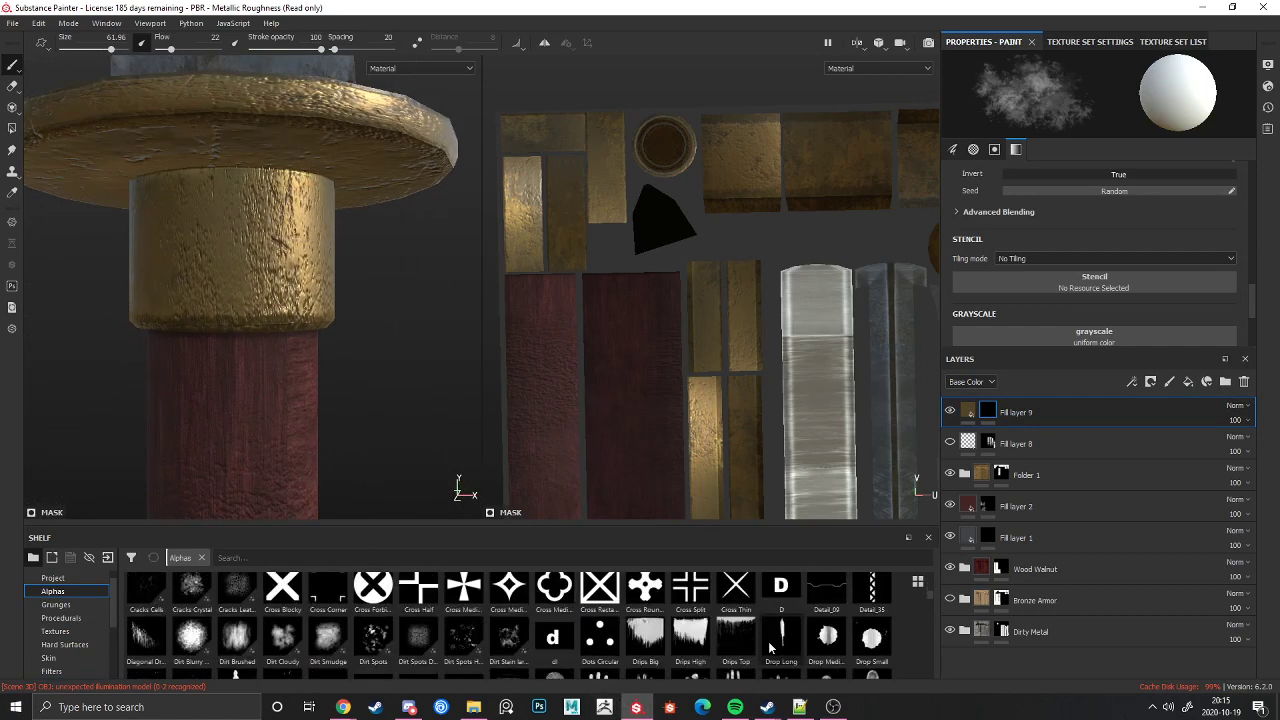
left_click(860, 605)
right_click(319, 315)
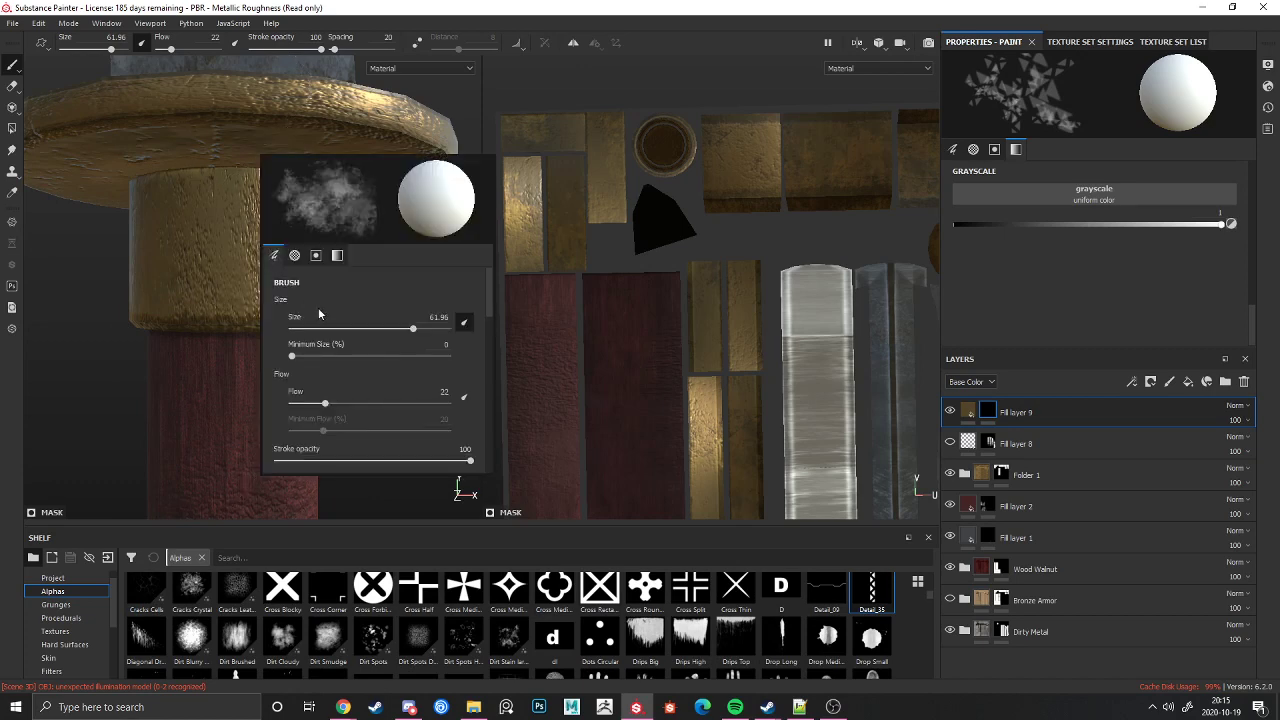
left_click_drag(434, 326, 386, 328)
Step: Try the blurry dirt alpha, replace it with the crossed-bones alpha, and set the brush size to 7.04
left_click(191, 638)
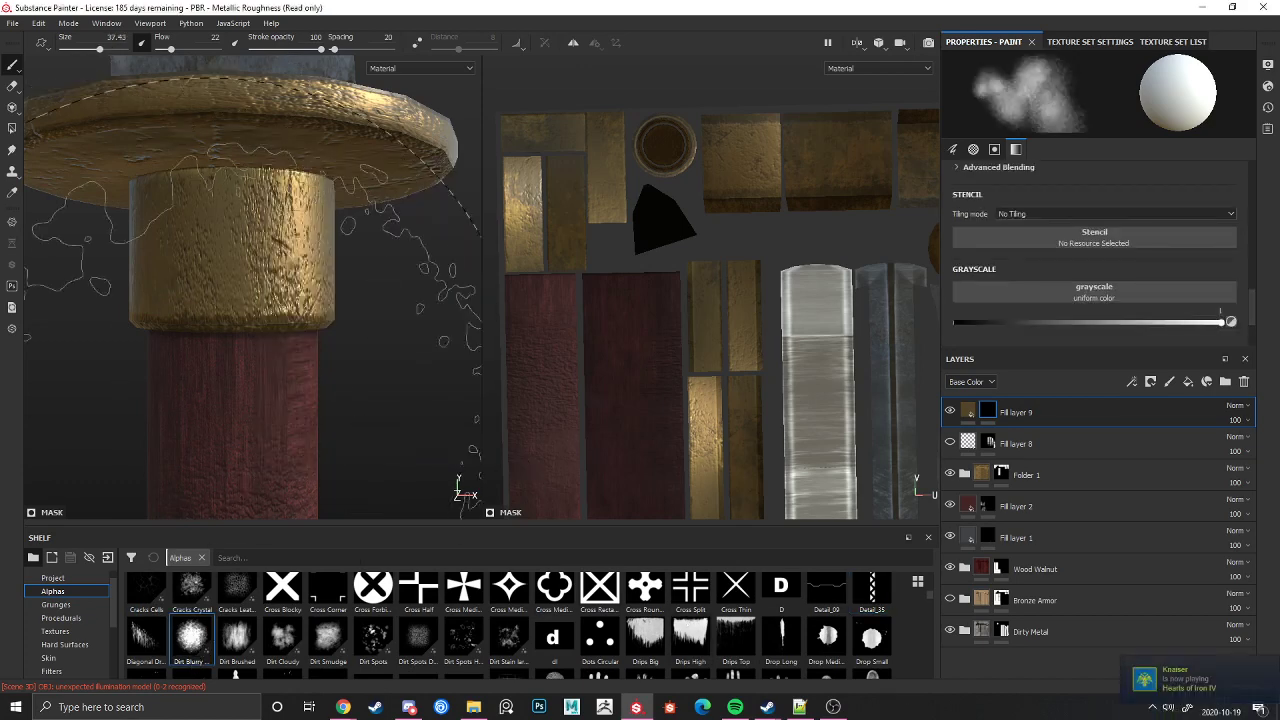
scroll(430, 635, "down", 3)
scroll(433, 634, "down", 10)
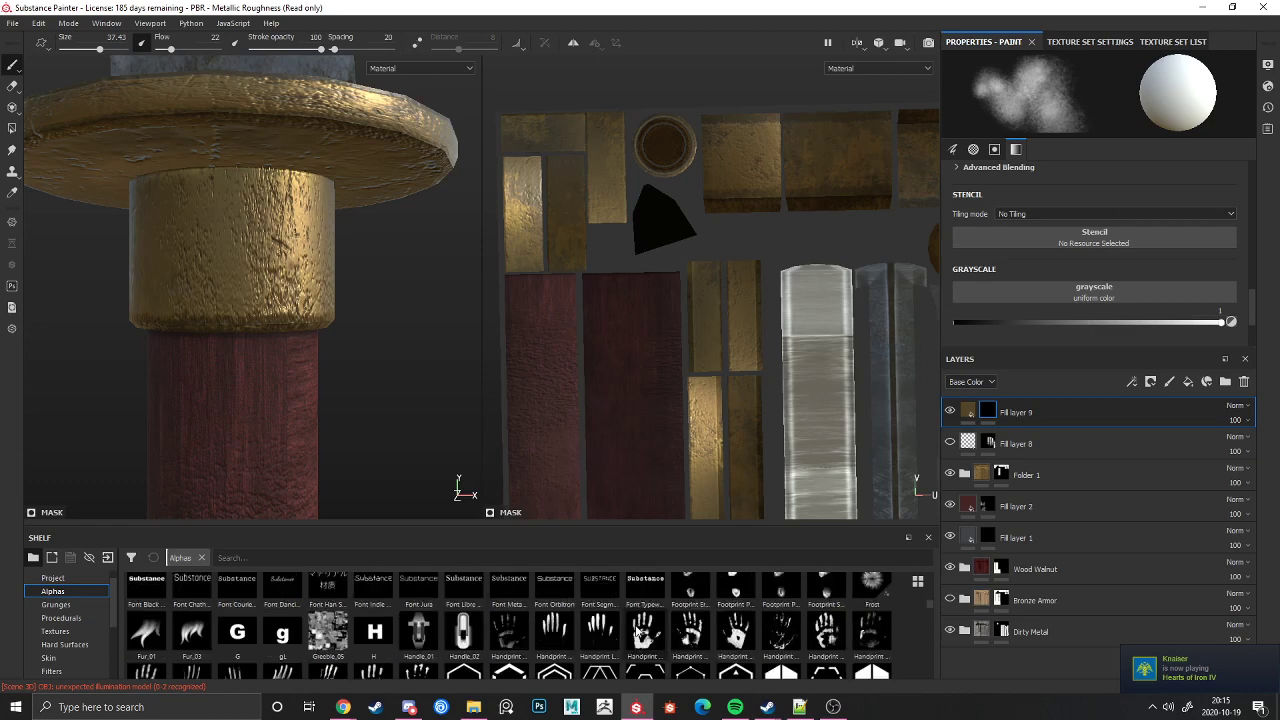
scroll(660, 624, "up", 15)
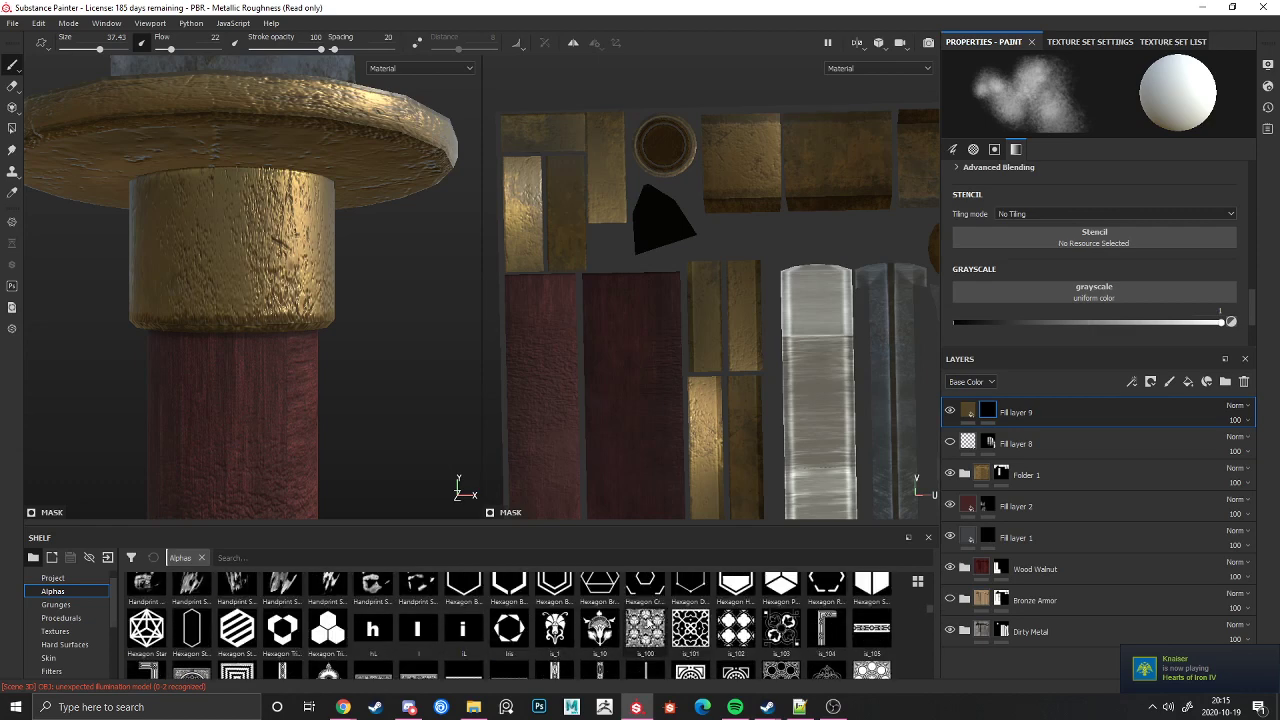
scroll(633, 589, "up", 3)
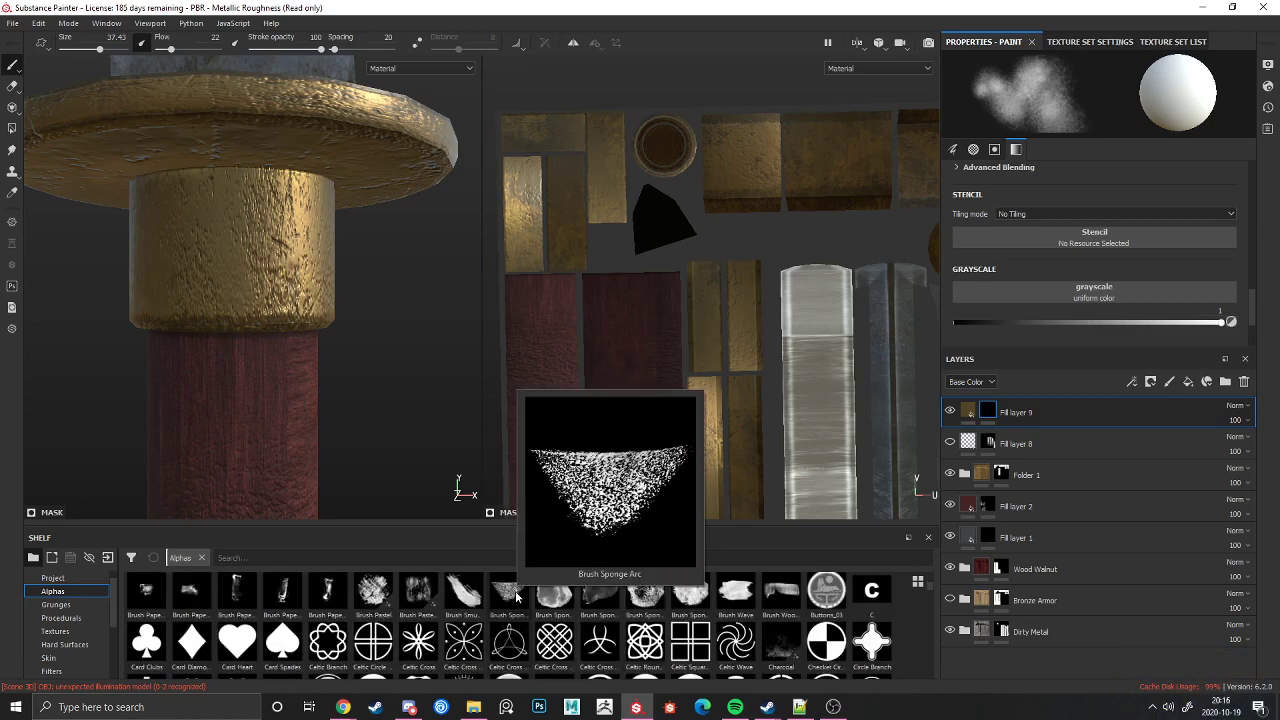
scroll(320, 601, "up", 2)
left_click(147, 614)
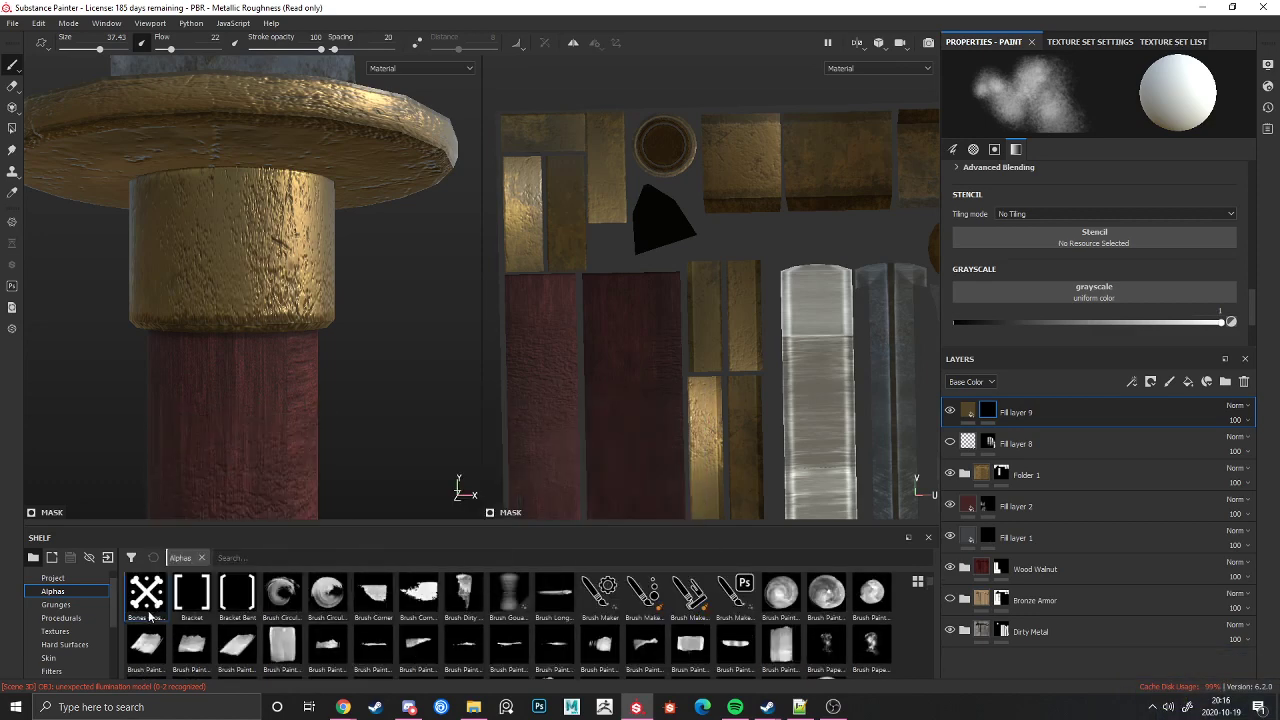
right_click(369, 360)
left_click_drag(341, 354, 338, 354)
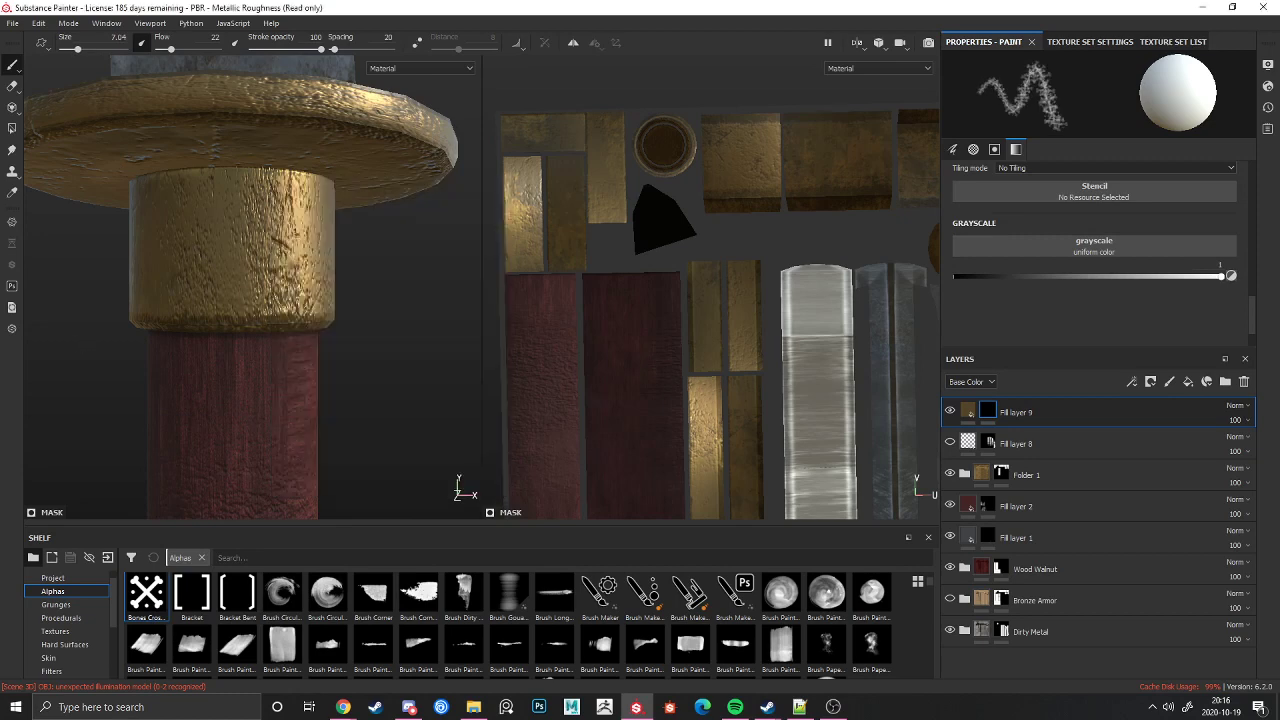
Step: Set the brush angle to 1 for the crossed-bones stamp
left_click_drag(188, 321, 152, 319, "alt")
right_click(293, 312)
scroll(365, 486, "down", 4)
scroll(365, 485, "up", 1)
left_click_drag(378, 456, 219, 471)
left_click_drag(346, 511, 141, 386)
left_click(141, 386)
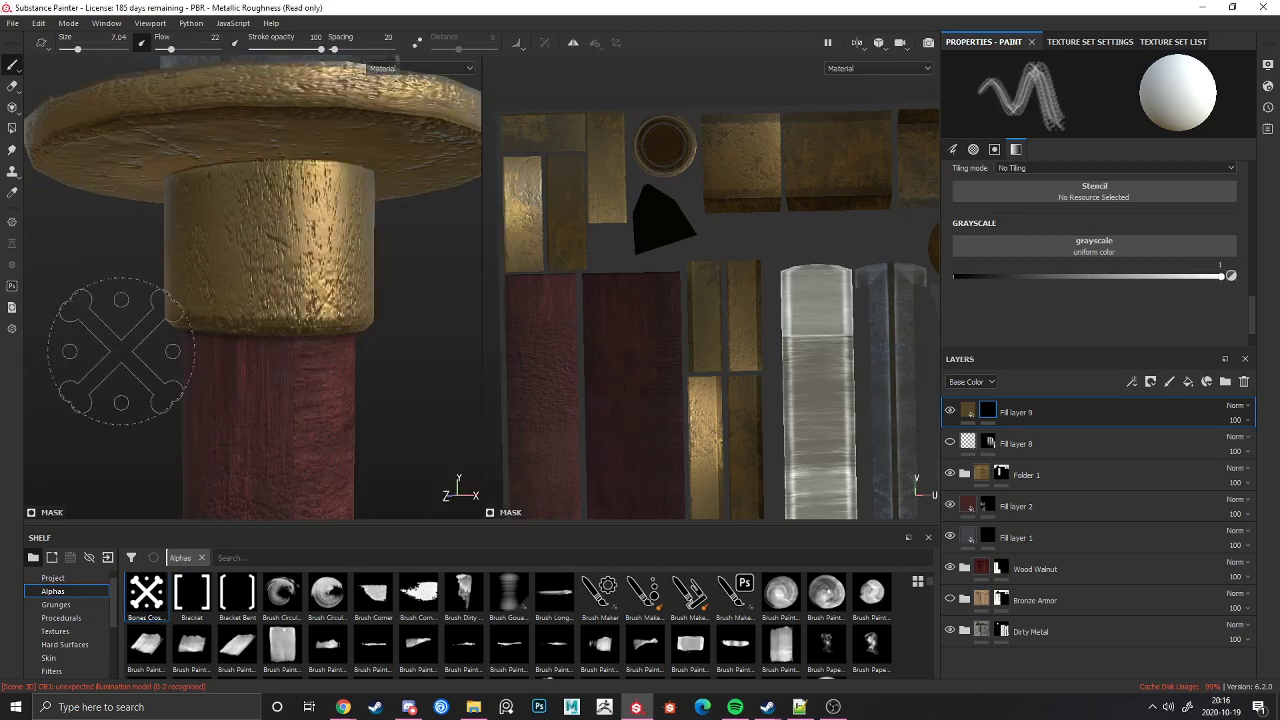
Step: Stamp the crossed-bones ornament on the bronze collar and set the new fill layer's height to -0.2741 to engrave it
left_click_drag(225, 266, 272, 254, "alt")
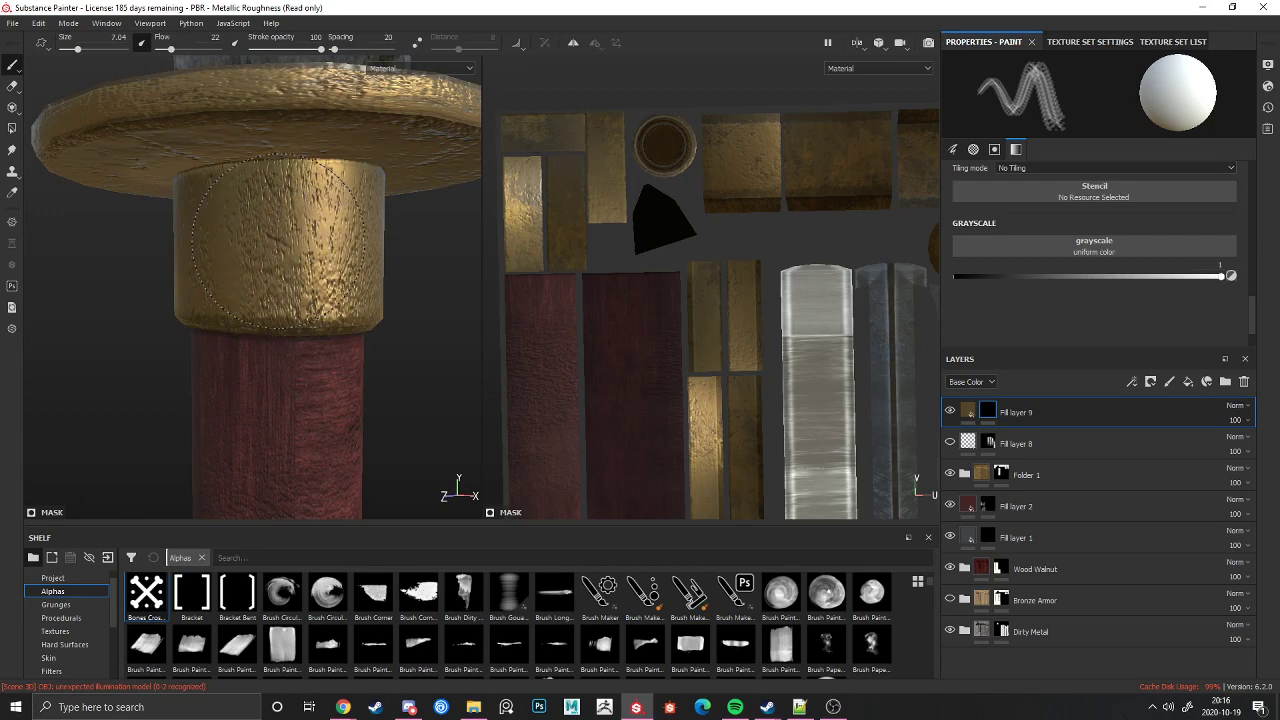
left_click(966, 412)
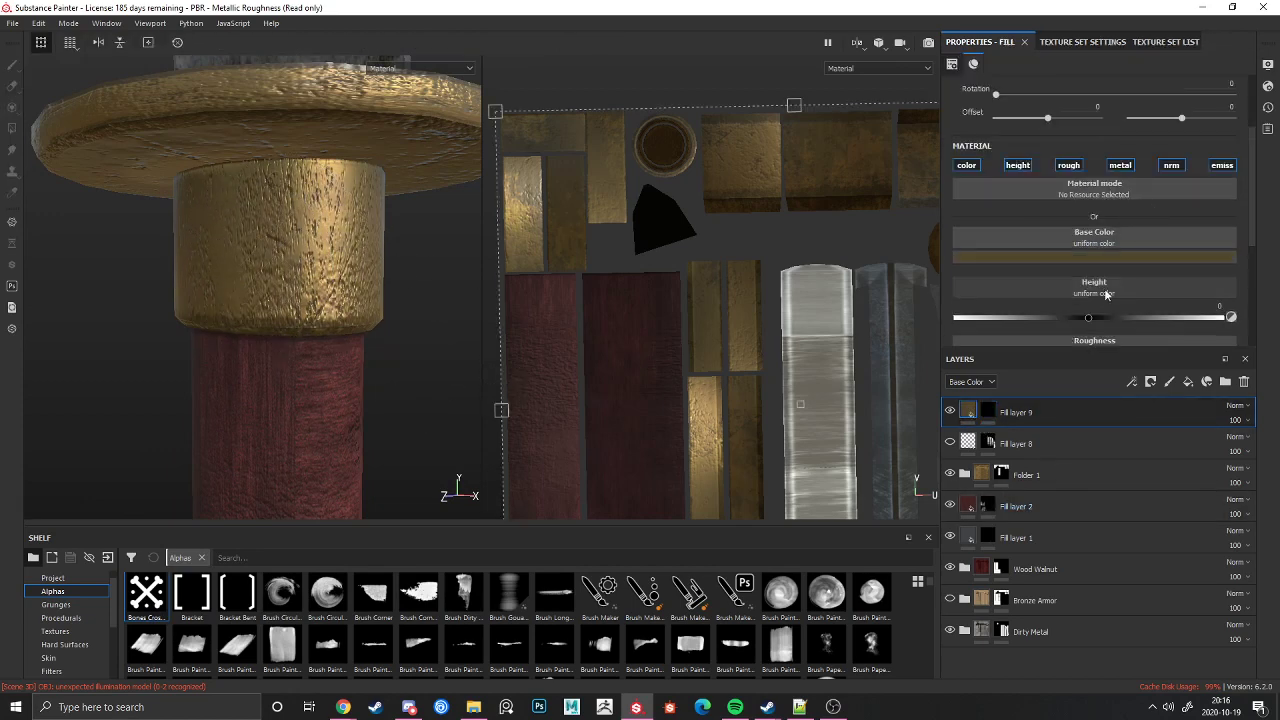
left_click_drag(1086, 265, 1051, 267)
scroll(246, 317, "down", 7)
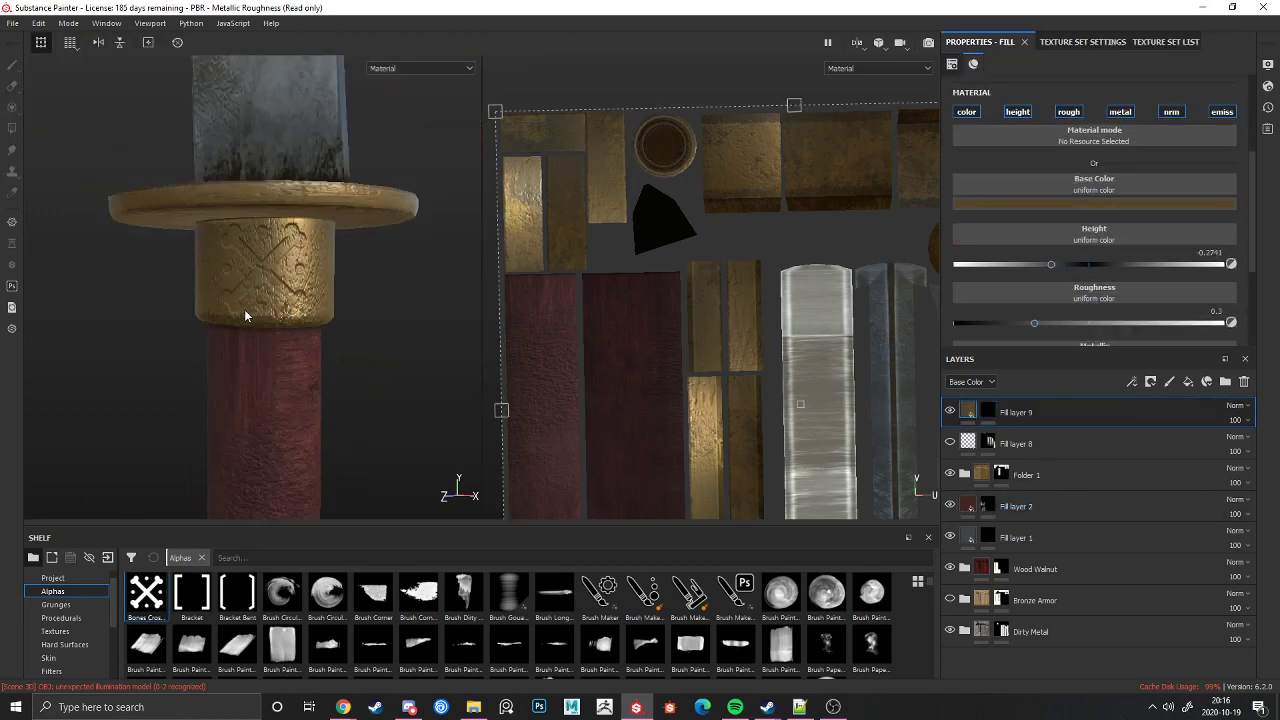
left_click_drag(320, 406, 355, 398, "alt")
scroll(355, 398, "up", 3)
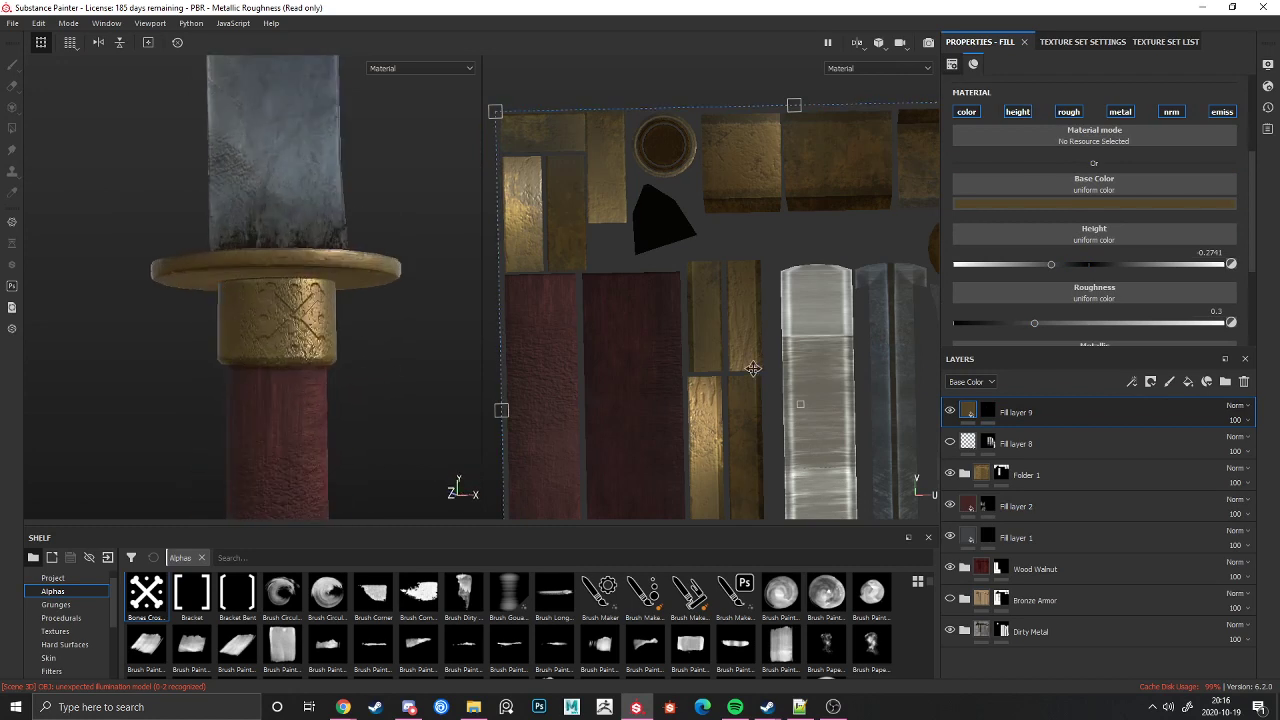
Step: Erase the crossed-bones stamp from the layer mask on the collar and return to the paint brush
left_click(987, 411)
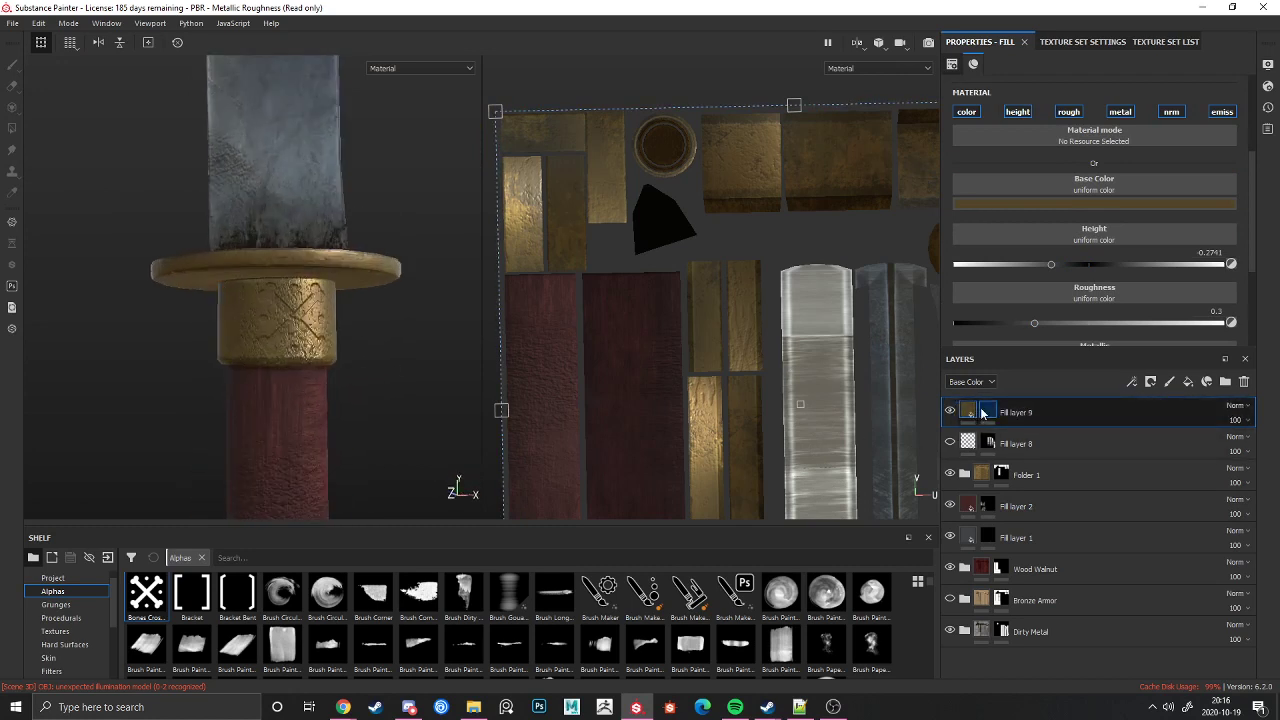
left_click(12, 86)
scroll(283, 313, "up", 2)
scroll(276, 313, "up", 1)
left_click_drag(278, 313, 340, 300)
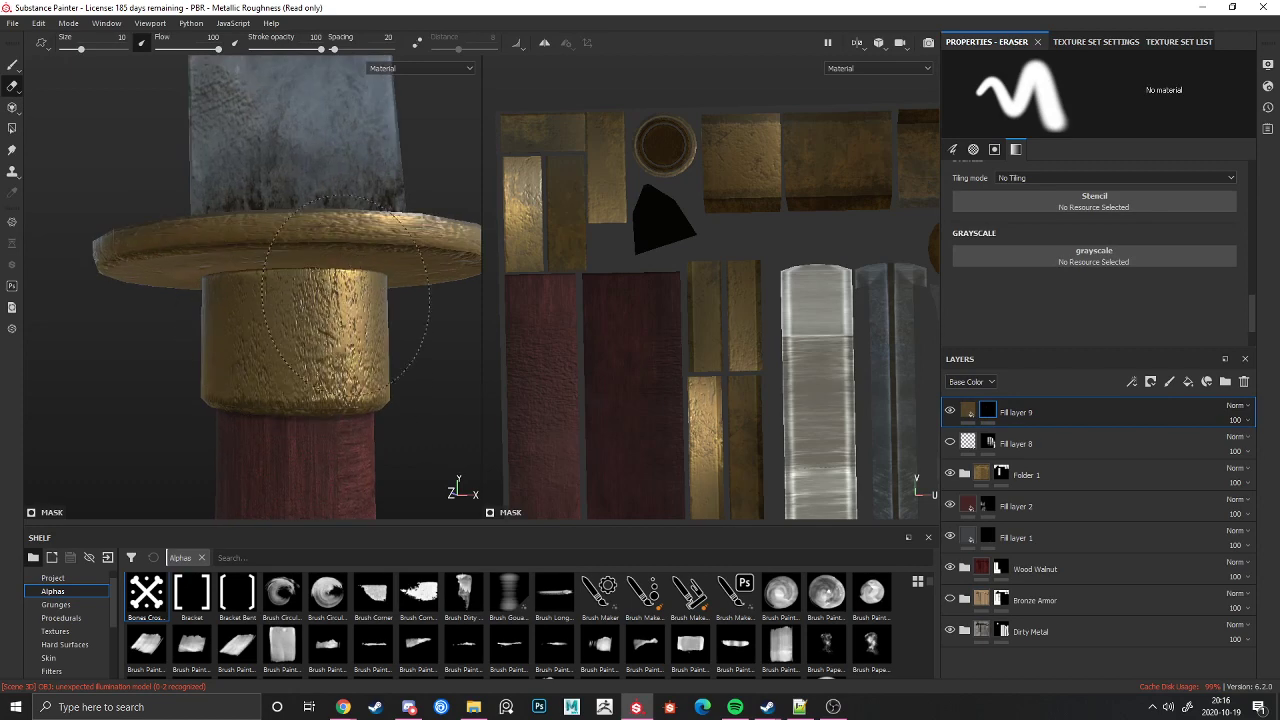
left_click(12, 66)
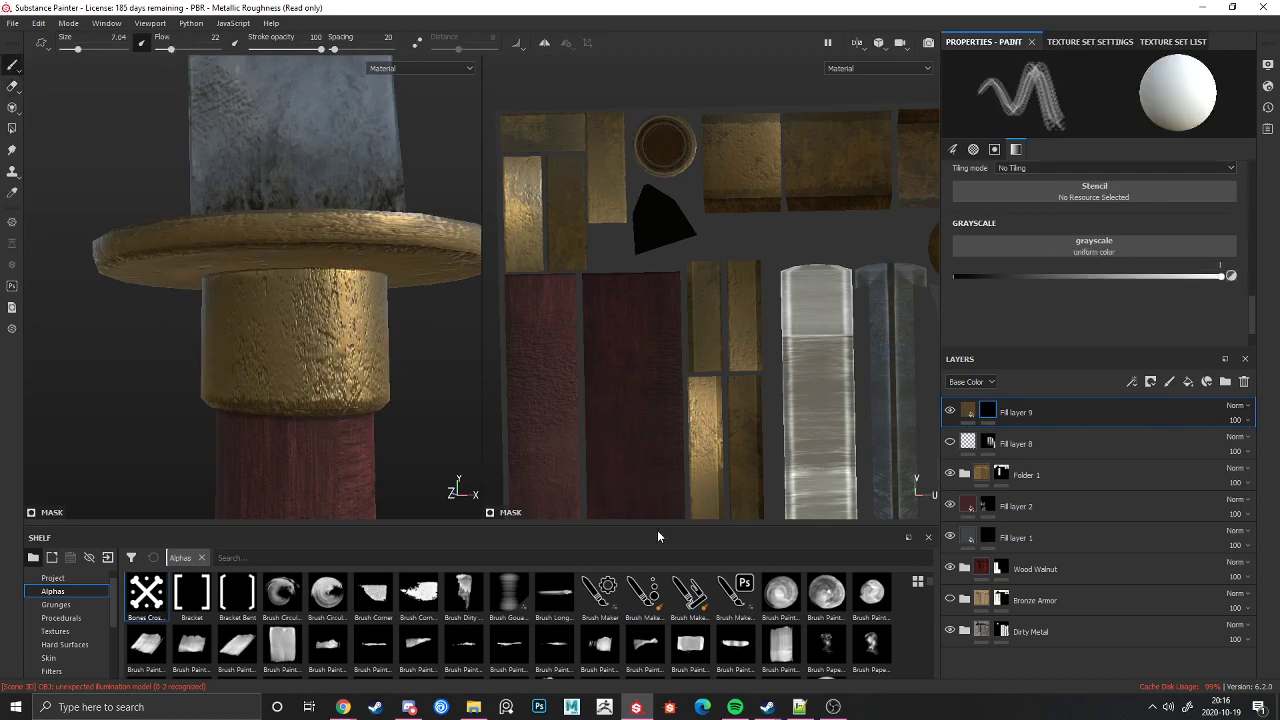
Step: Browse the alphas and load the Kyle Brush alpha showing a row of four diamonds
scroll(677, 630, "down", 3)
scroll(677, 645, "down", 3)
scroll(677, 645, "down", 6)
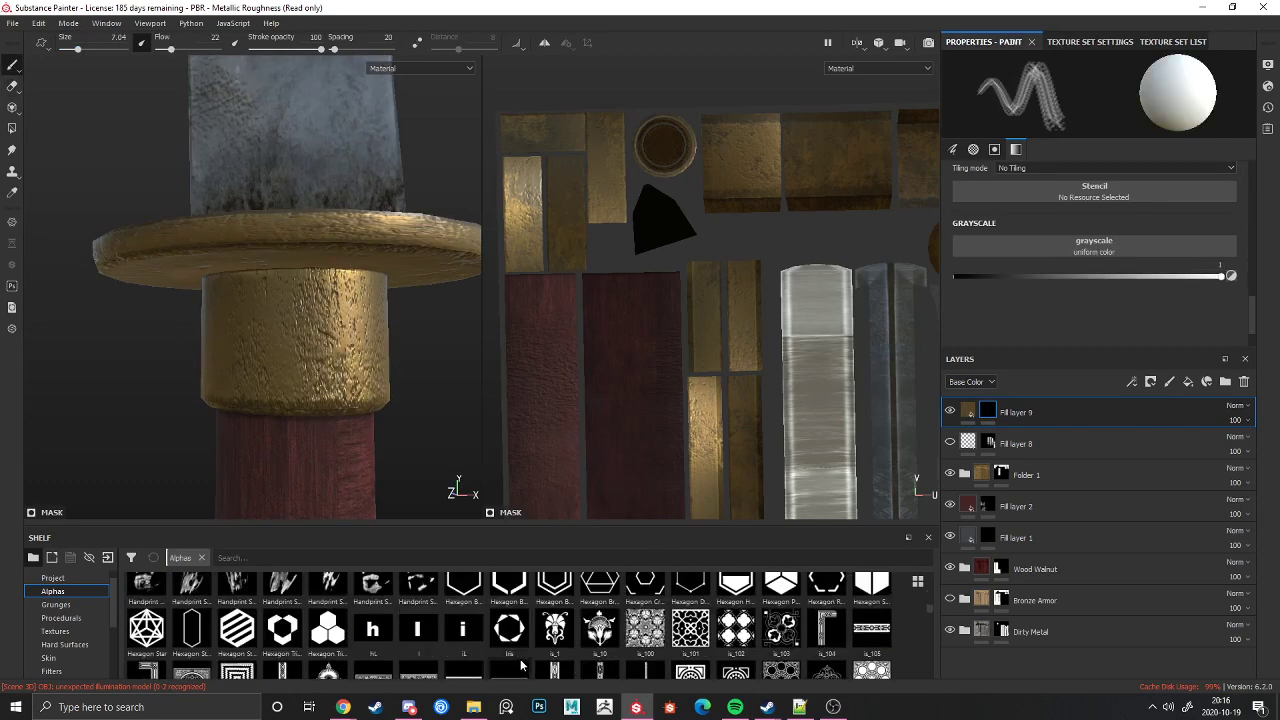
scroll(499, 652, "up", 3)
scroll(513, 648, "down", 6)
scroll(513, 648, "up", 6)
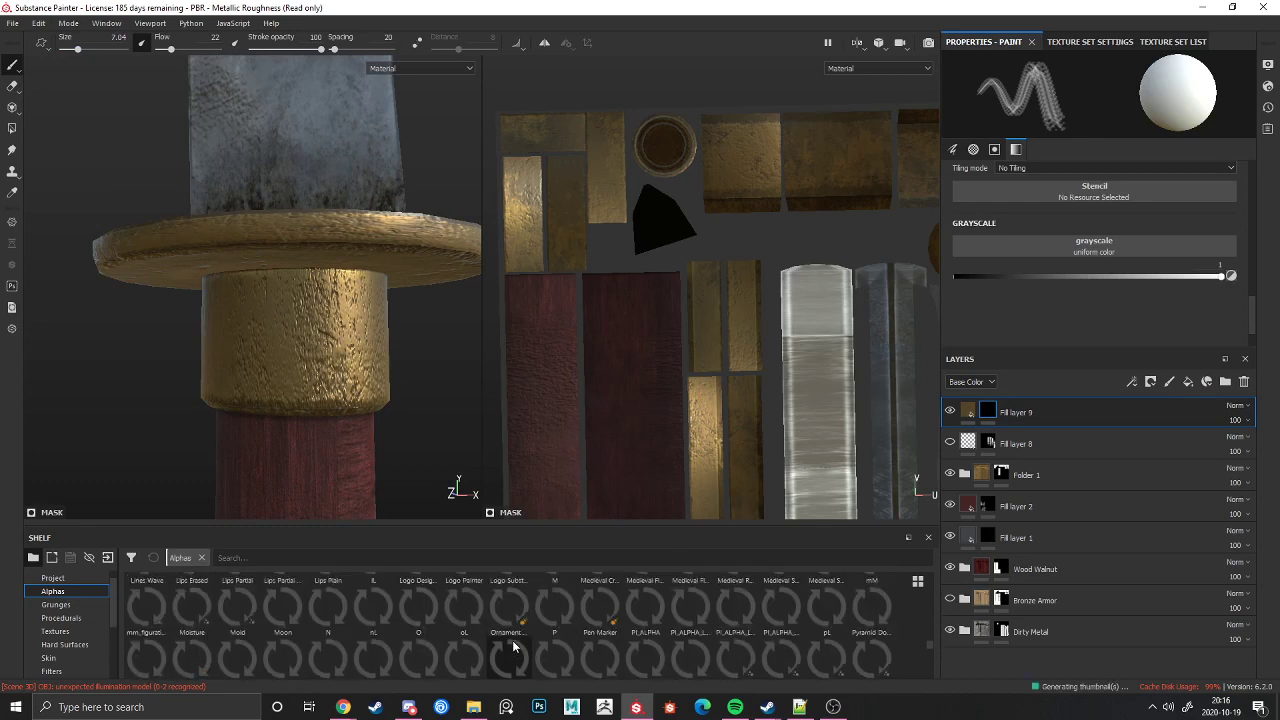
left_click(268, 622)
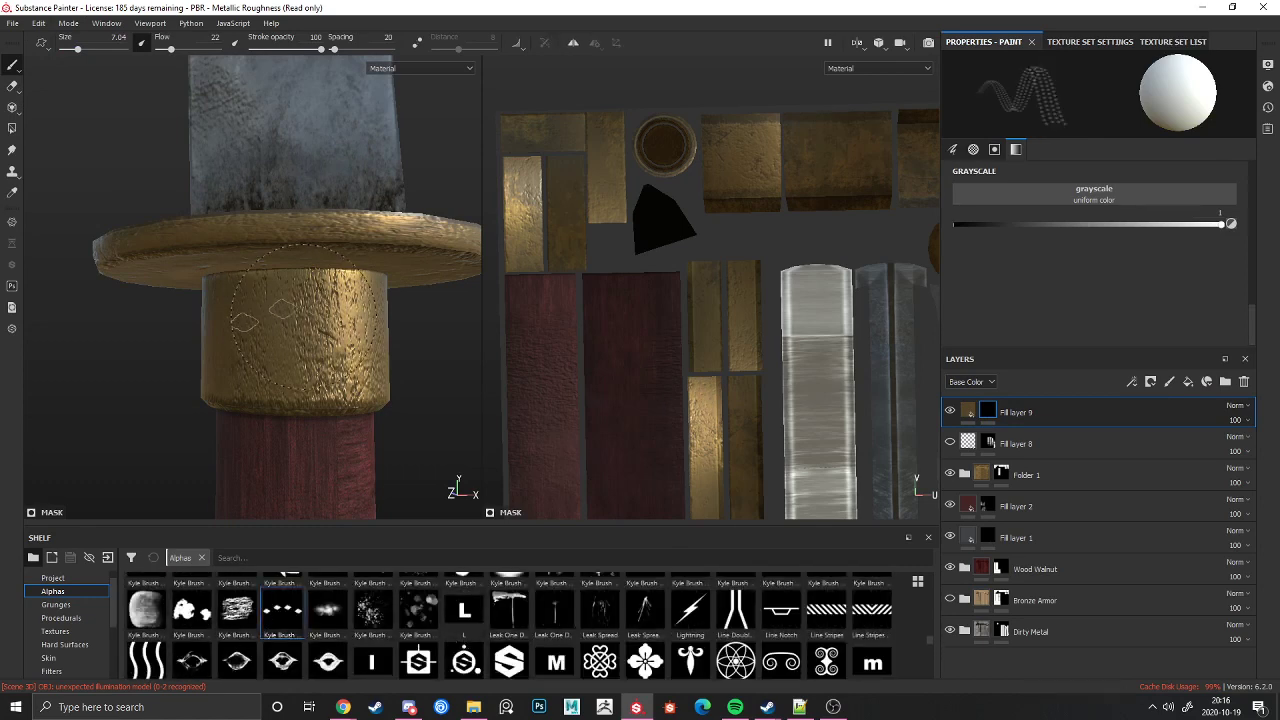
Step: Set the brush size to 16.25 for stamping the diamond row on the collar
right_click(307, 358)
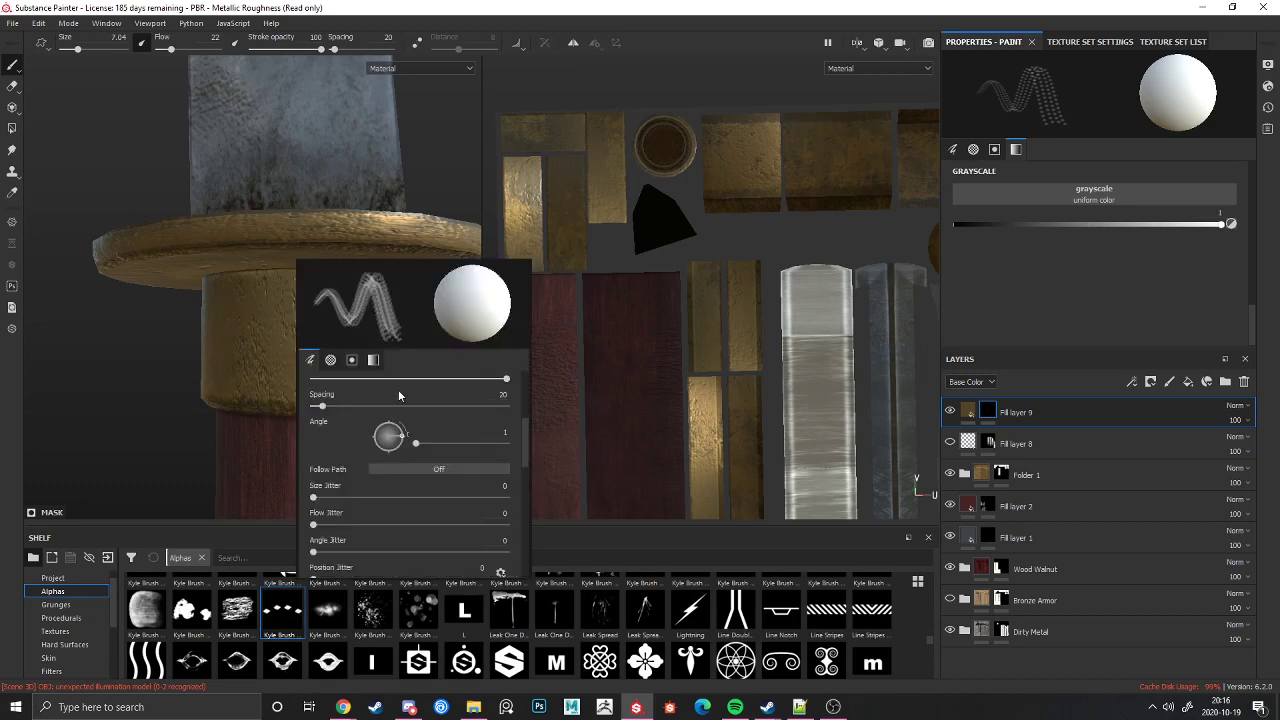
scroll(398, 389, "up", 4)
left_click_drag(375, 430, 387, 433)
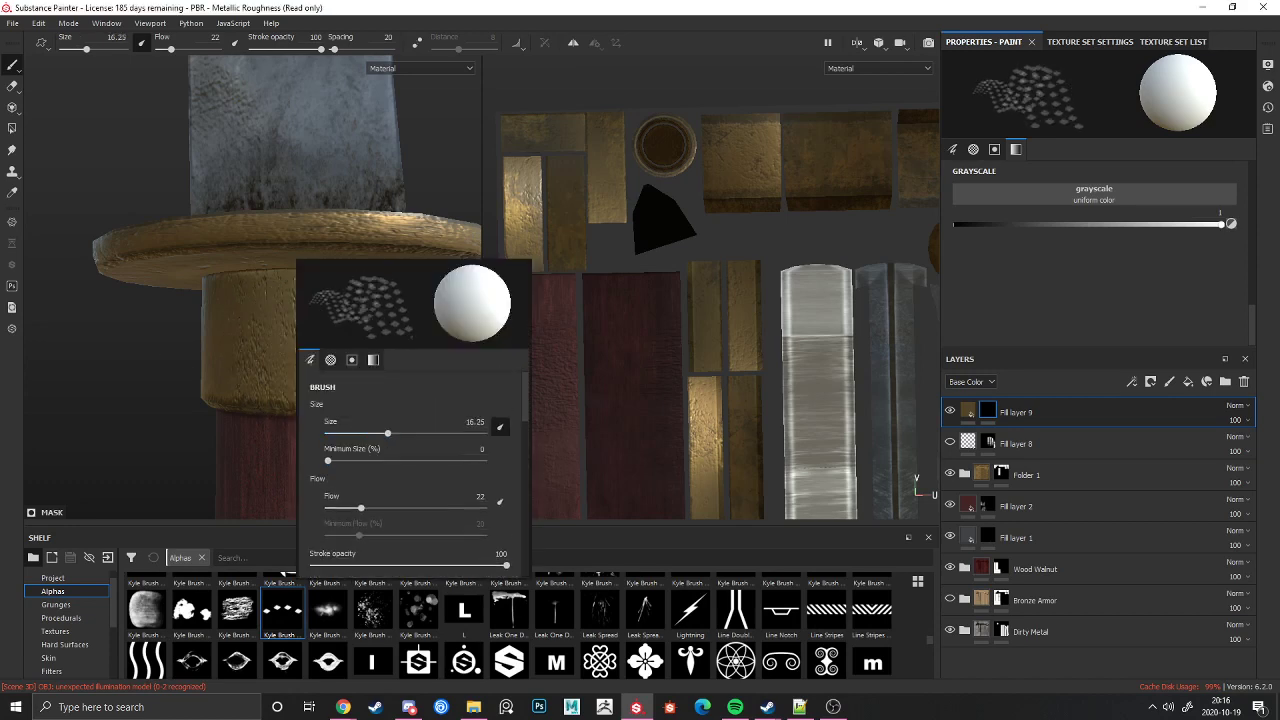
left_click_drag(266, 368, 274, 360, "alt+shift")
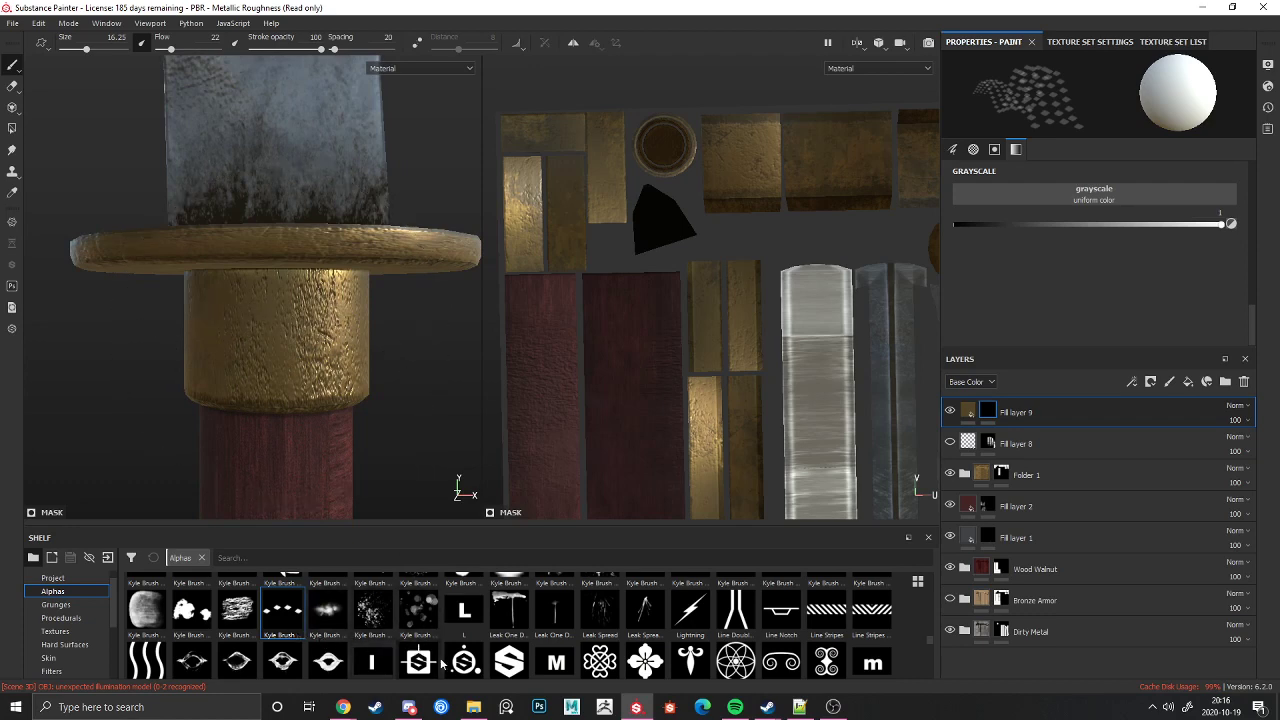
Step: Load the Line Stripes alpha, try stamping it on the bronze collar, undo the stamp and enlarge the brush to about 19
scroll(576, 648, "down", 1)
scroll(592, 645, "up", 1)
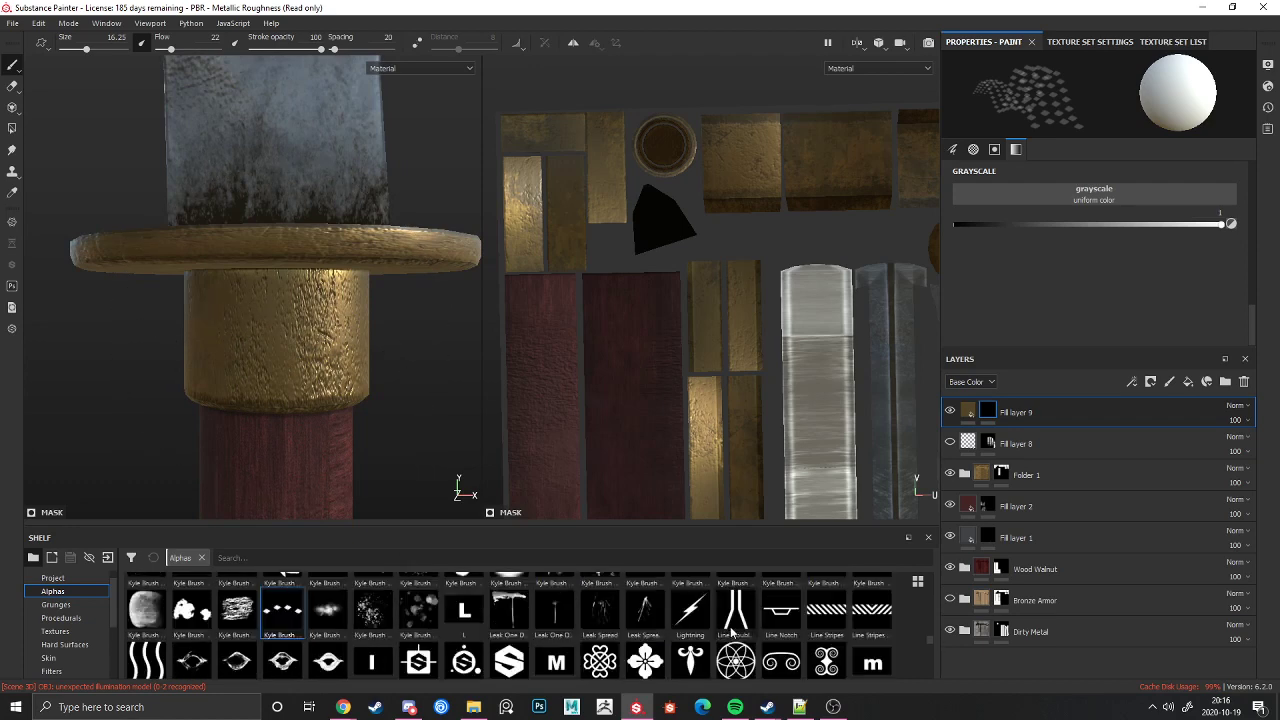
left_click(826, 608)
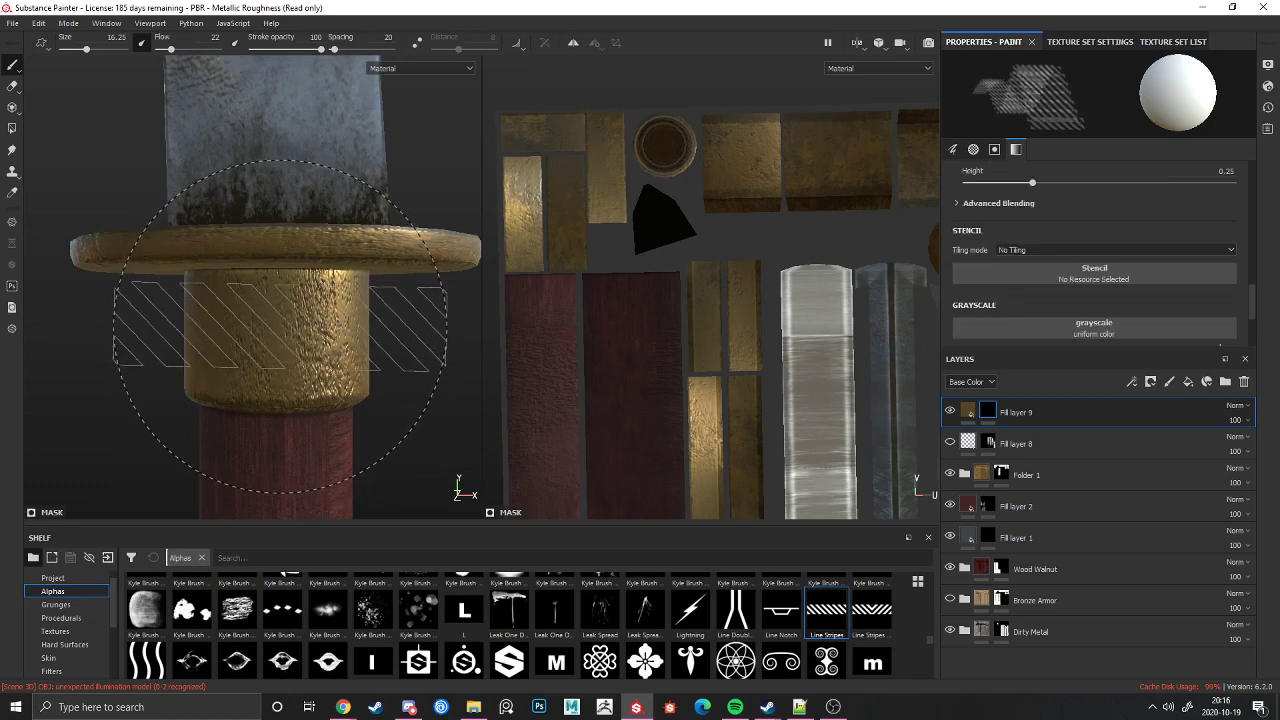
left_click(280, 320)
key("ctrl+z")
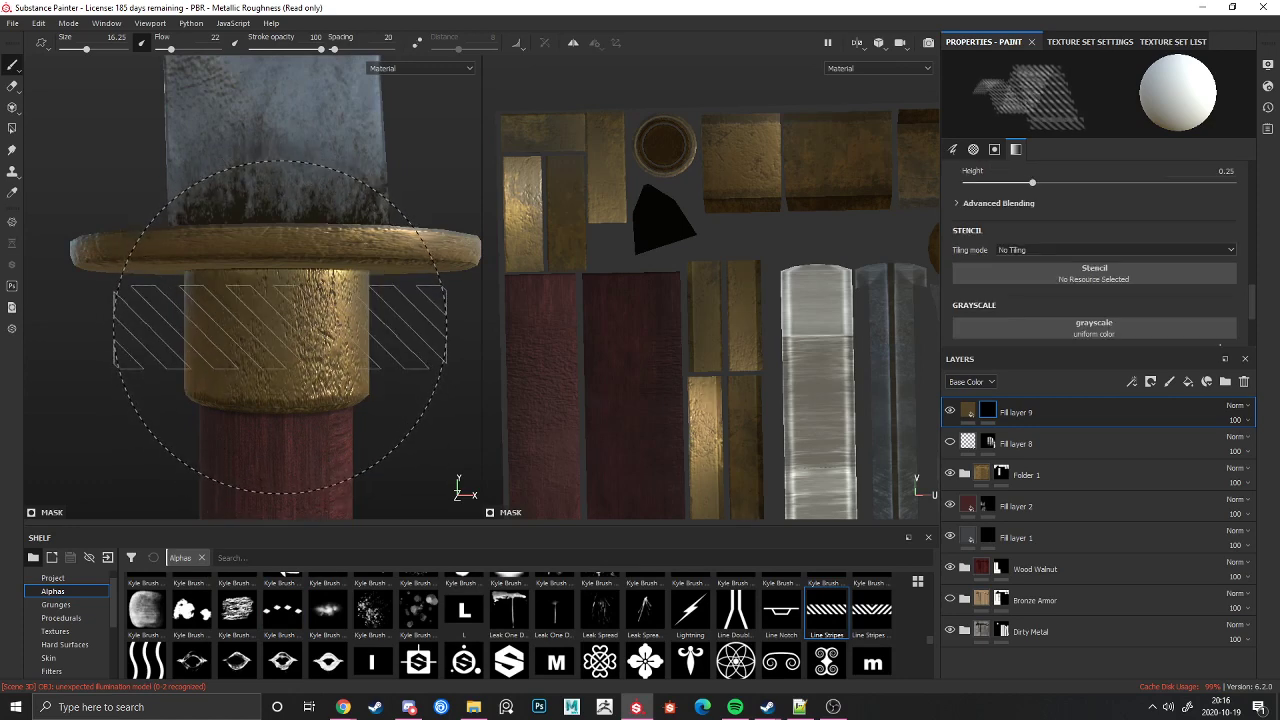
right_click(283, 339)
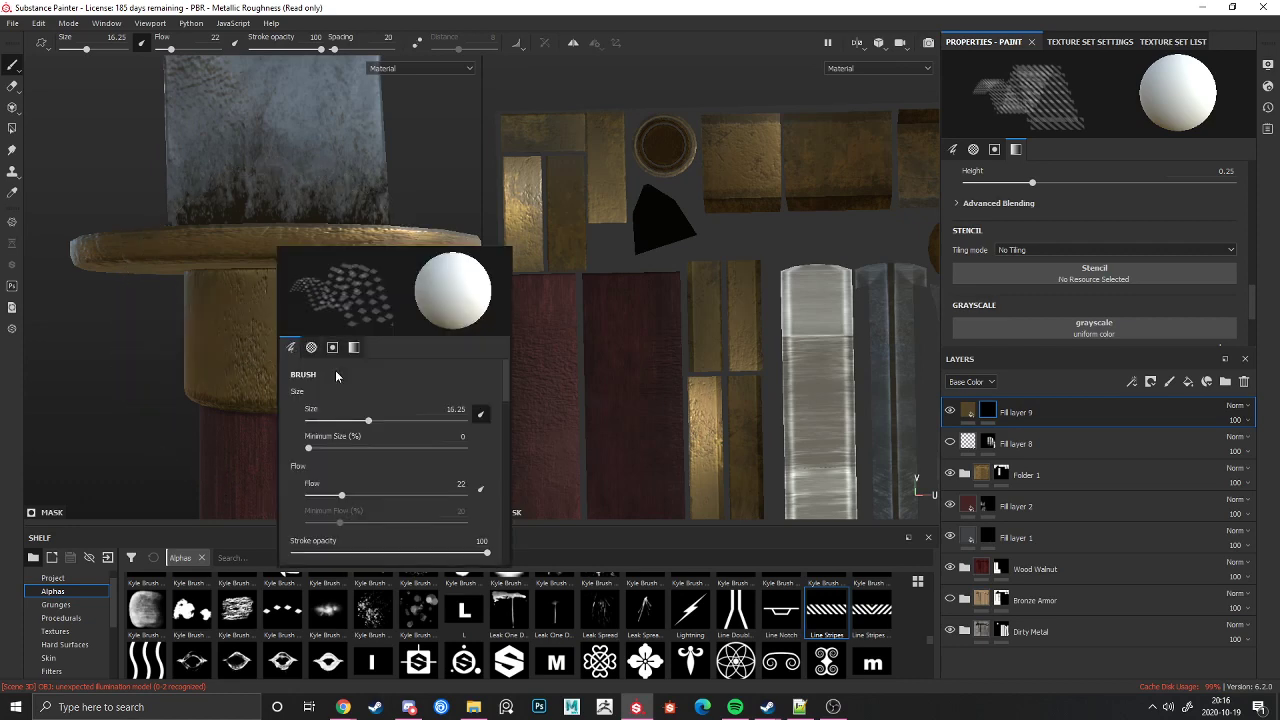
left_click_drag(367, 423, 376, 423)
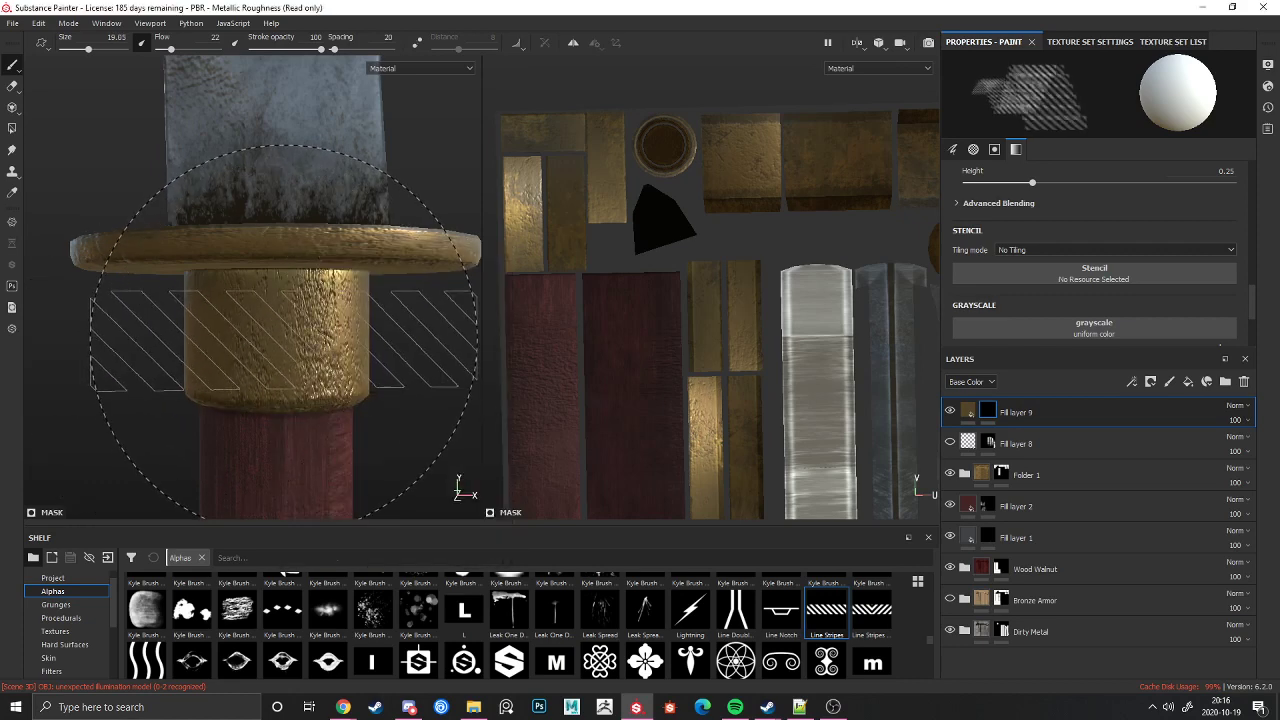
Step: Select the fill of Fill layer 9 and turn the visibility of the blade's emissive Fill layer 8 back on
scroll(331, 347, "down", 5)
mouse_move(331, 347)
left_mouse_down("alt")
mouse_move(251, 366)
mouse_move(289, 480)
left_mouse_up("alt")
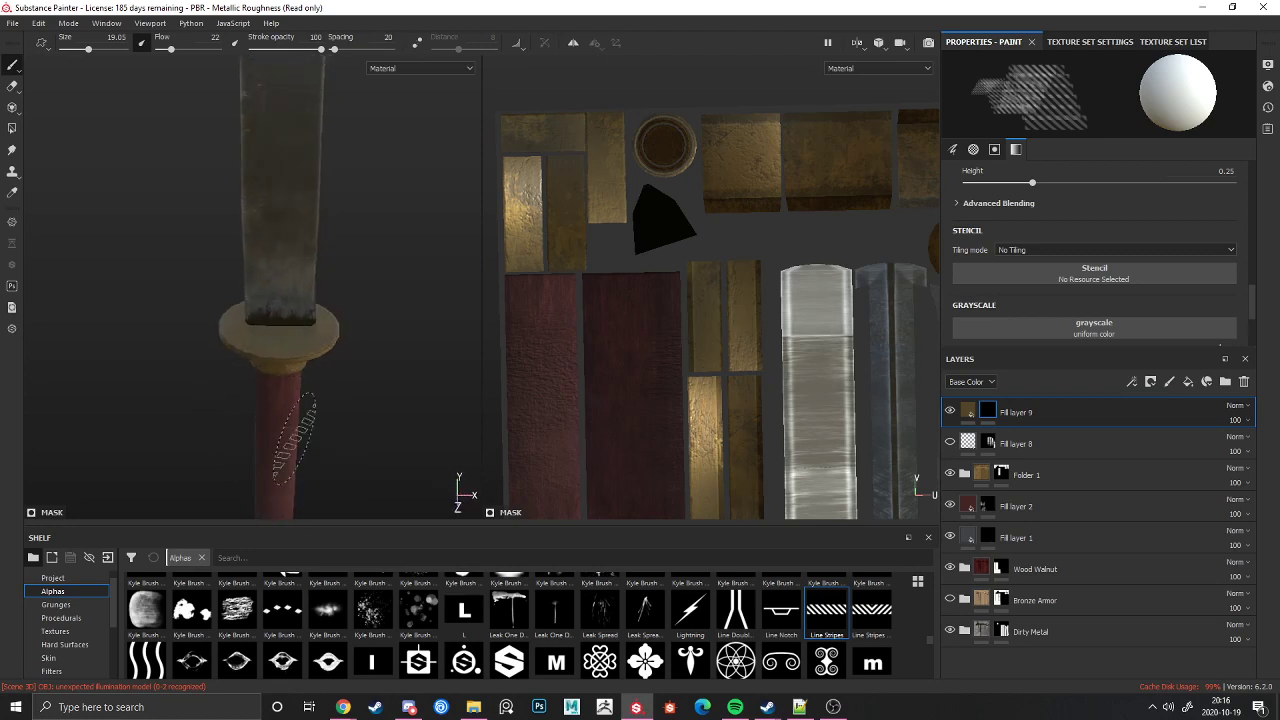
scroll(374, 326, "down", 2)
scroll(374, 312, "down", 2)
scroll(334, 436, "up", 3)
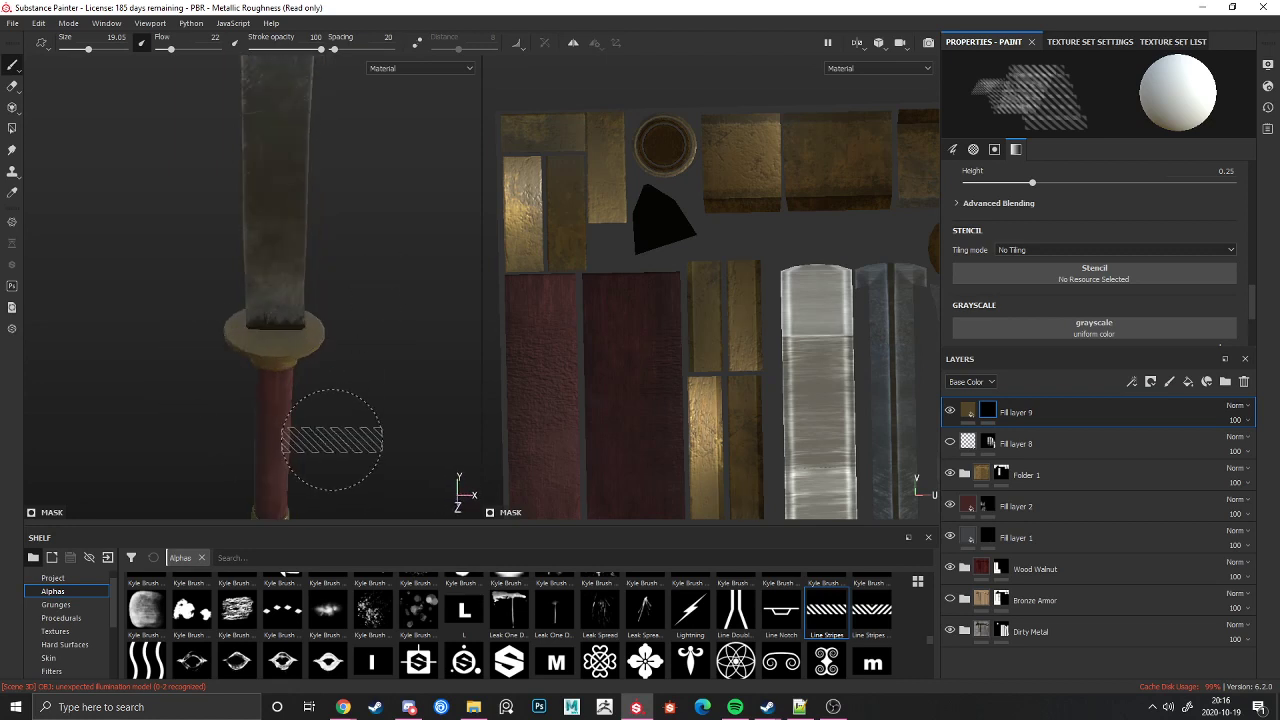
left_click_drag(332, 440, 326, 392, "alt")
middle_click_drag(322, 400, 216, 438, "alt")
left_click_drag(216, 438, 230, 371, "alt")
middle_click_drag(230, 371, 262, 326, "alt")
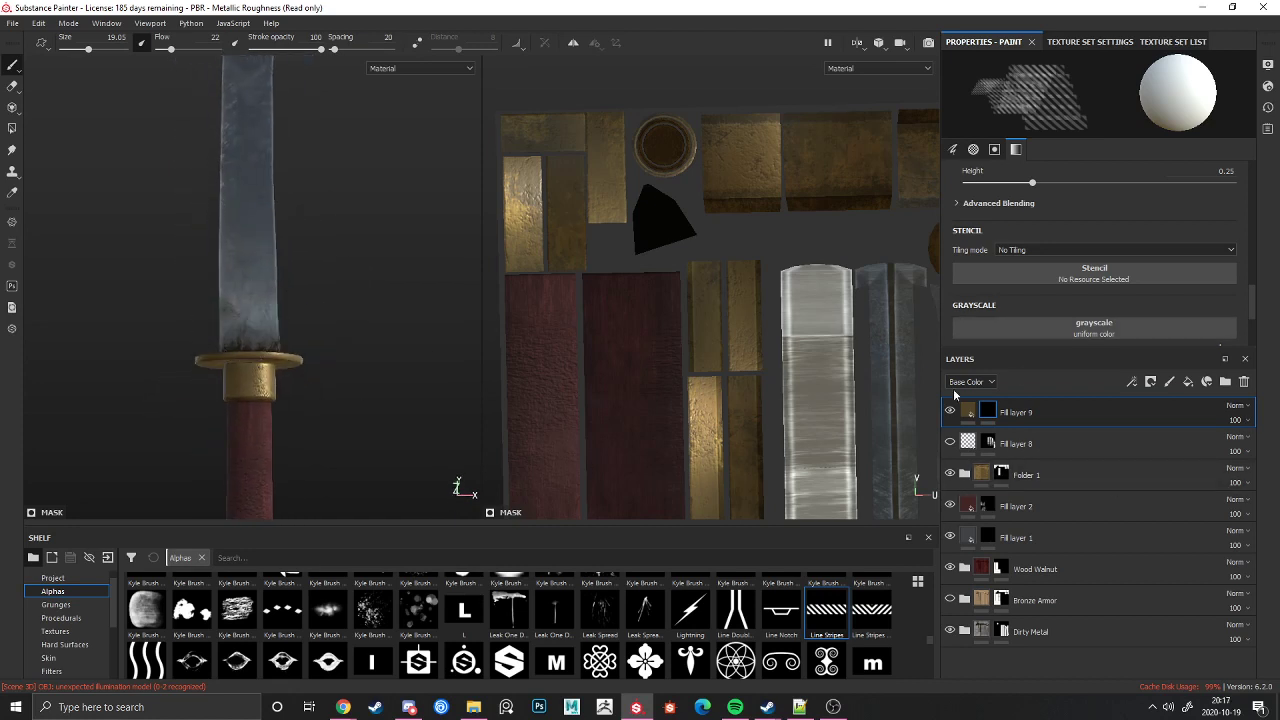
left_click(968, 411)
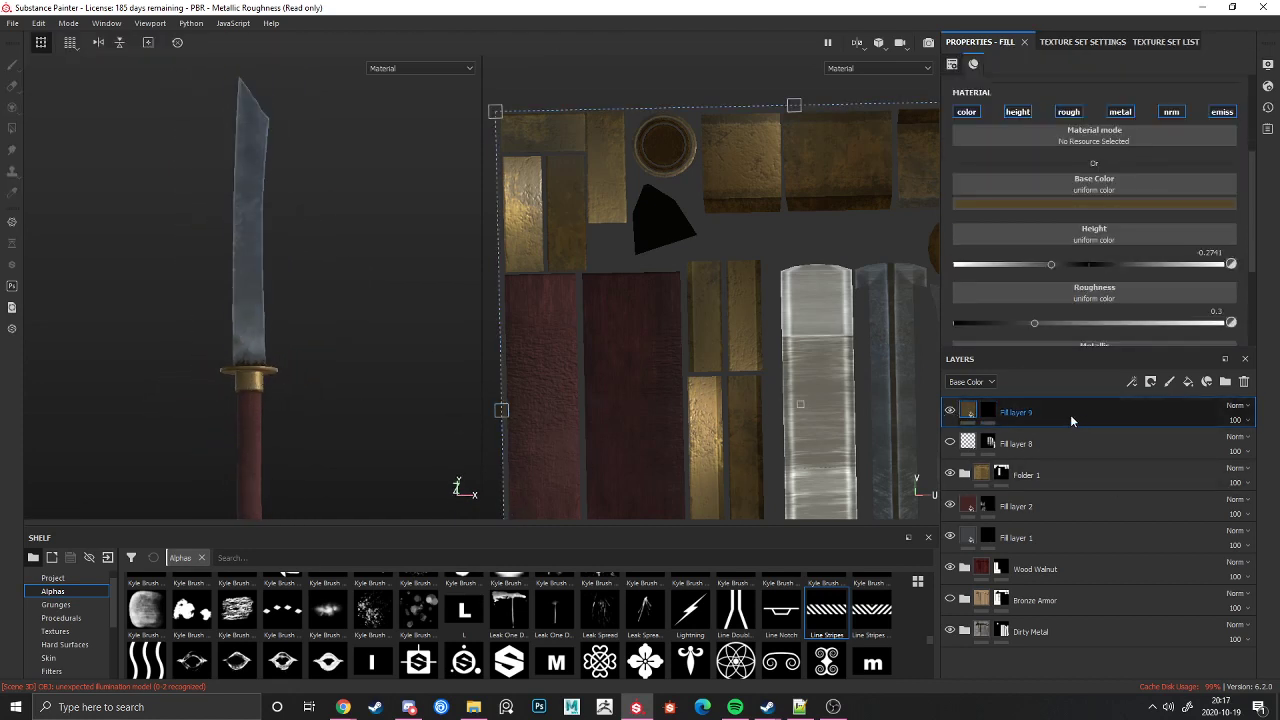
left_click(949, 443)
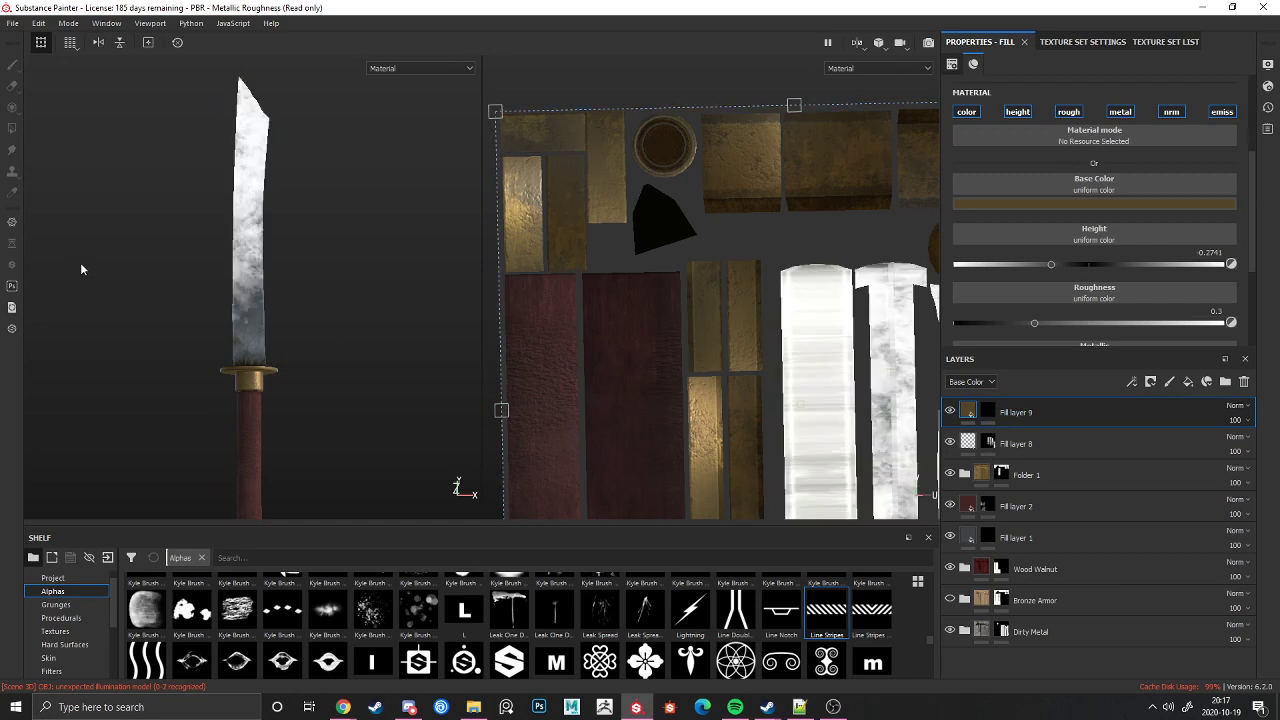
Step: Start a texture export and set its output directory to D:/maya/projects/Knife Pack/HusaKnife
left_click(12, 23)
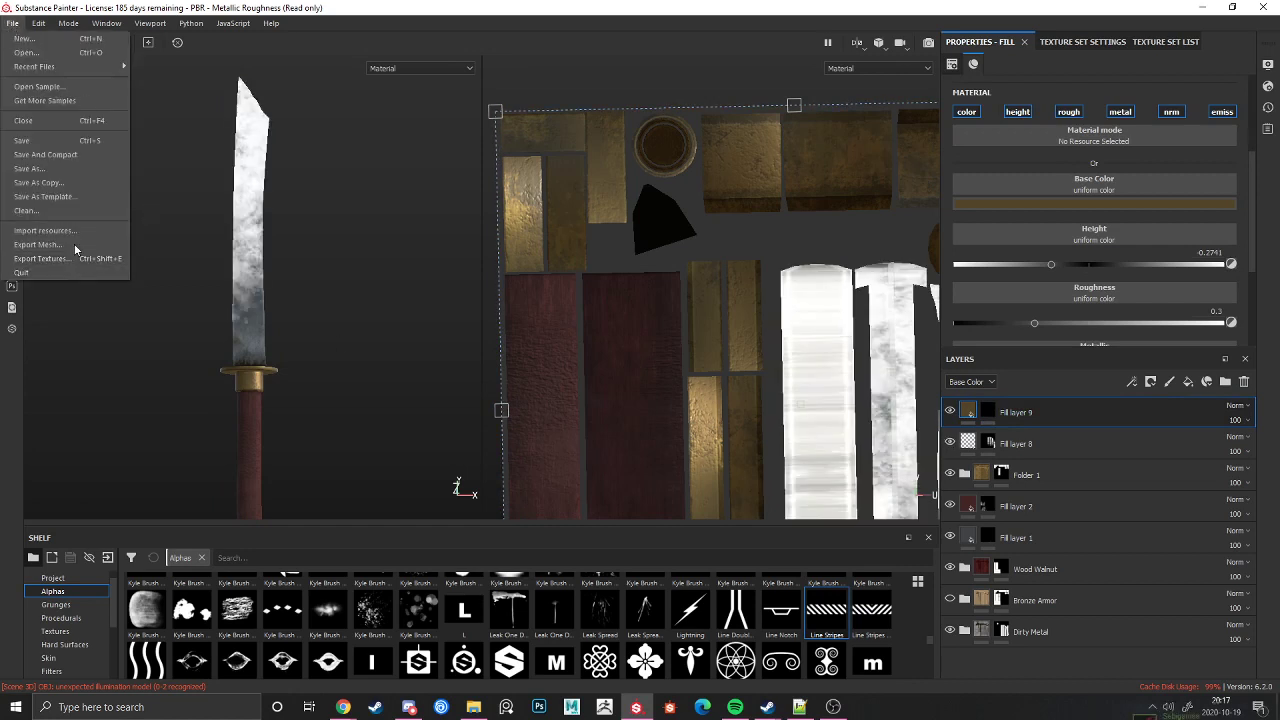
left_click(43, 258)
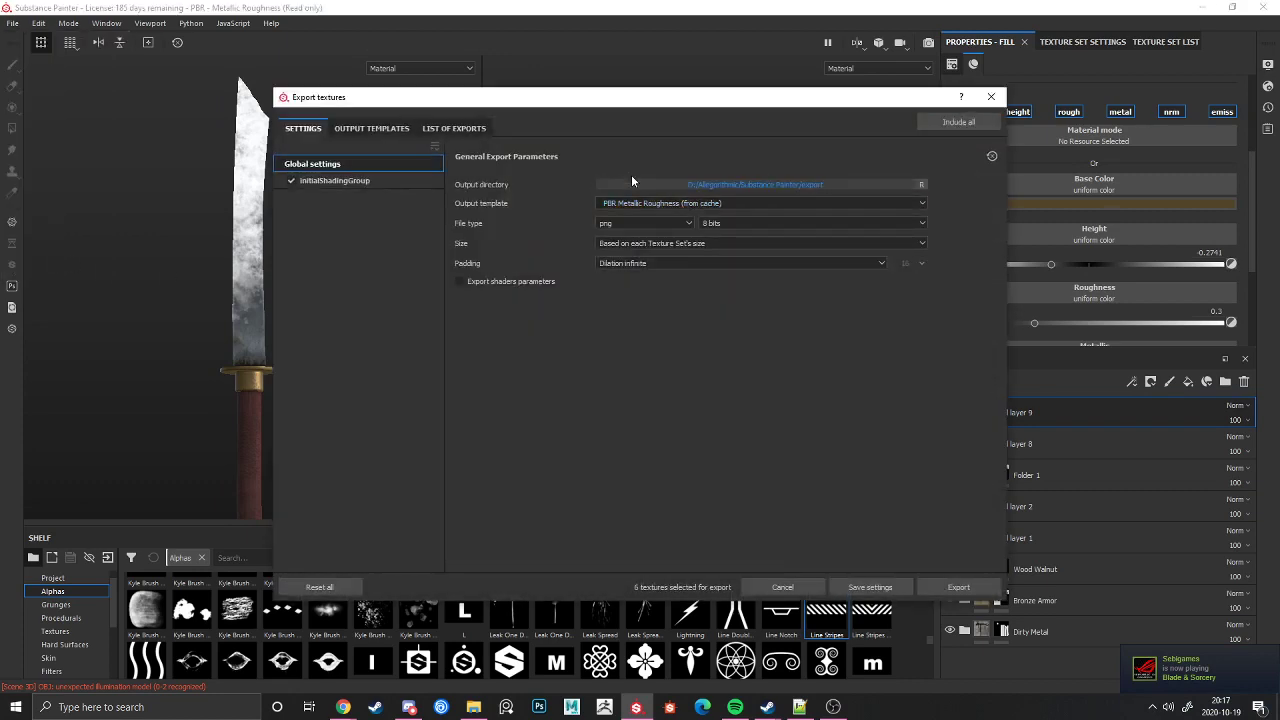
left_click(768, 184)
scroll(350, 256, "up", 2)
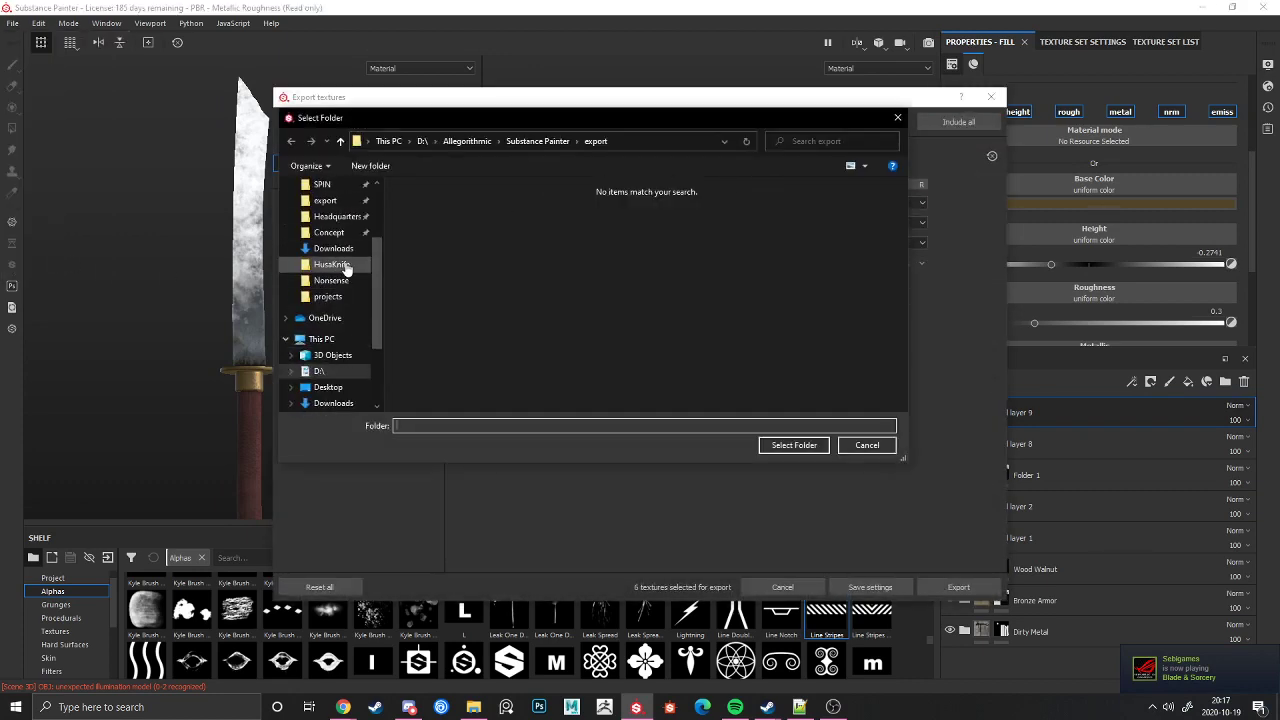
left_click(332, 264)
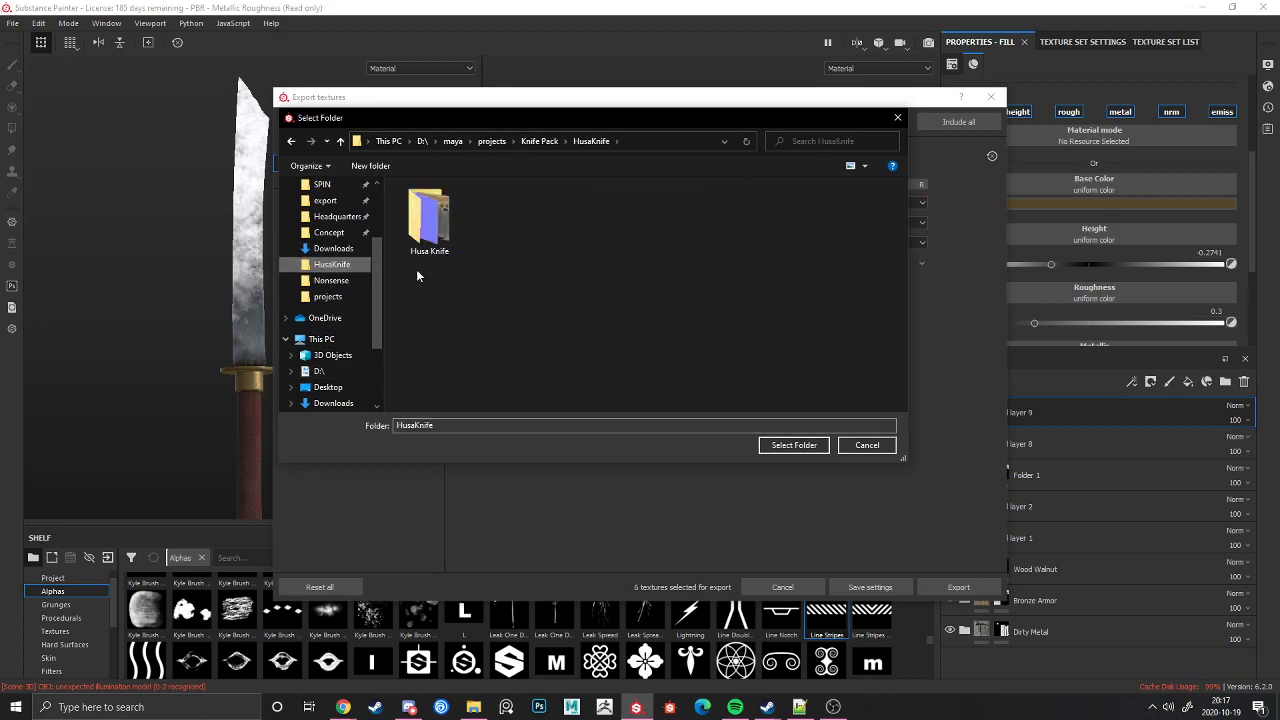
left_click(774, 446)
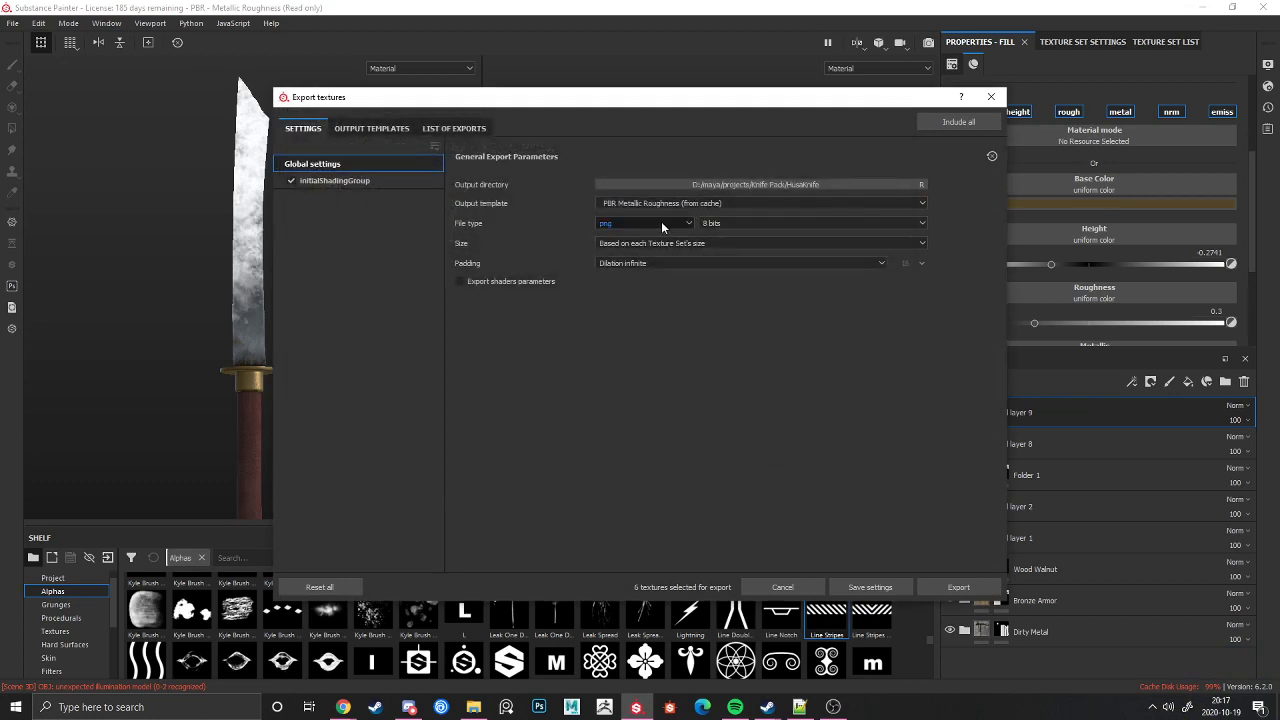
Step: Export the textures with the Unity Universal Render Pipeline (Metallic Standard) output template and close the export dialog
left_click(708, 205)
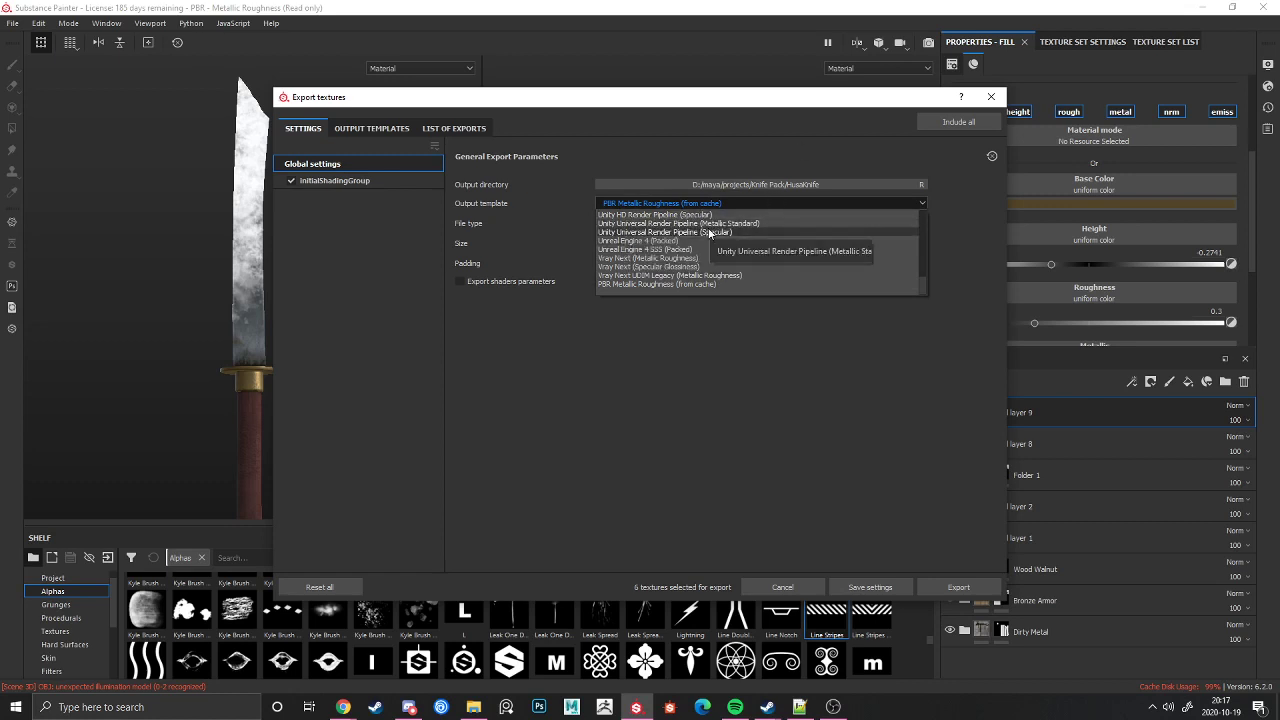
left_click(720, 223)
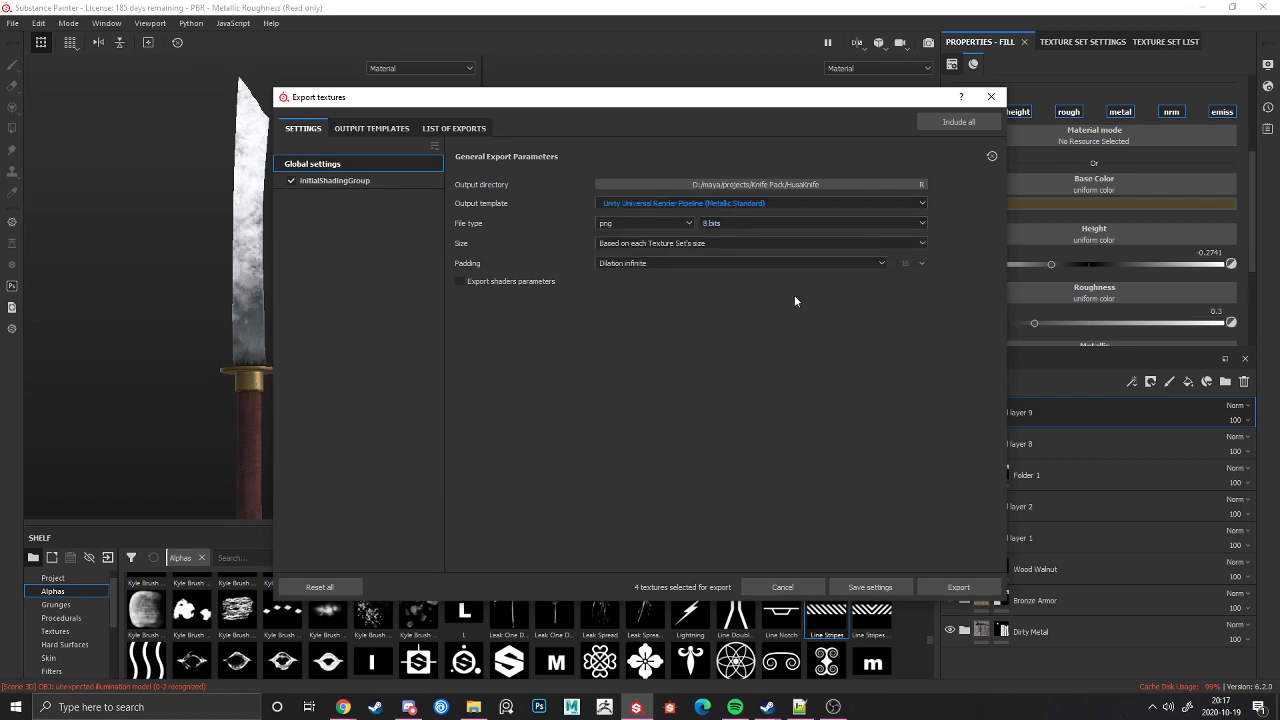
left_click(962, 586)
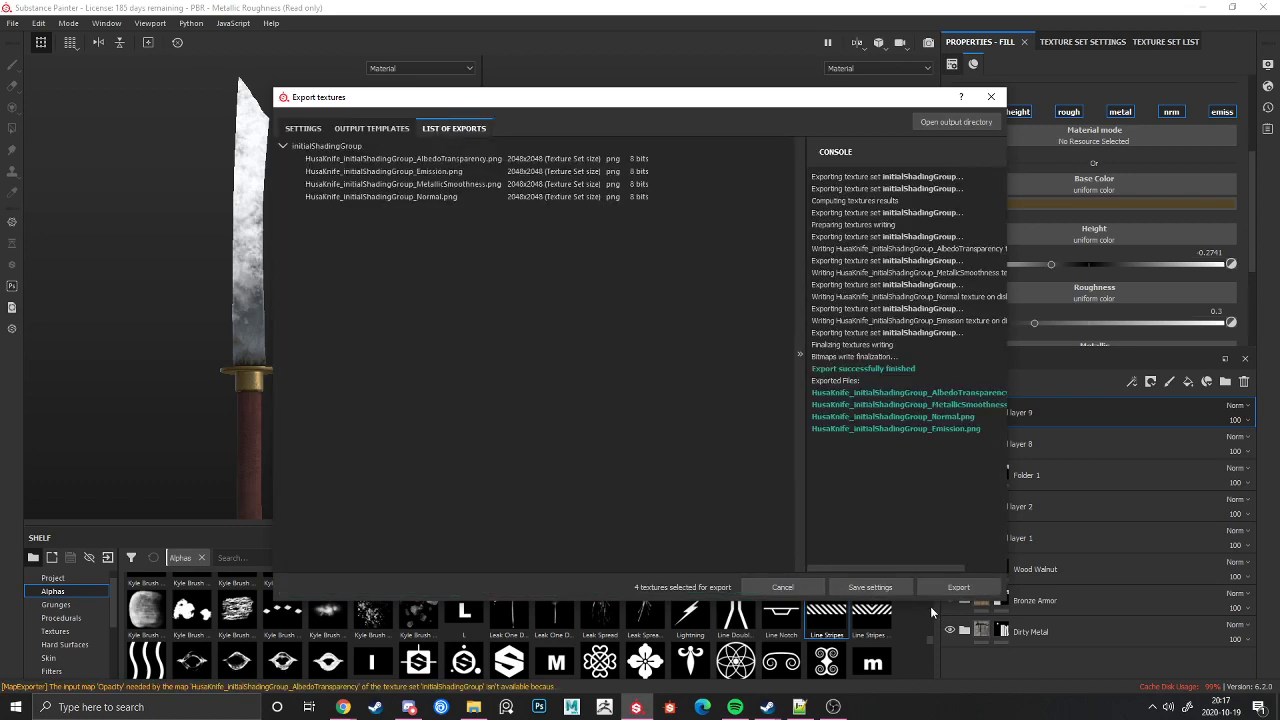
left_click(775, 582)
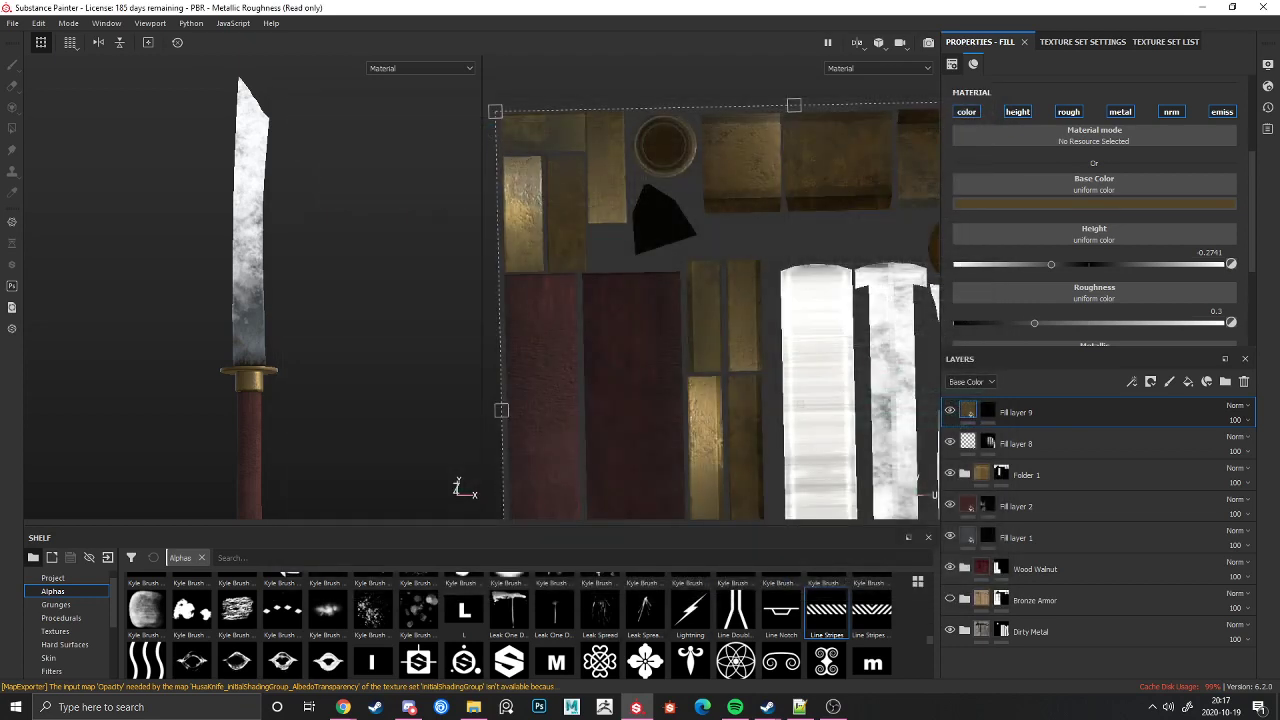
Step: Switch to File Explorer and check the exported texture files in the HusaKnife folder
left_click(473, 707)
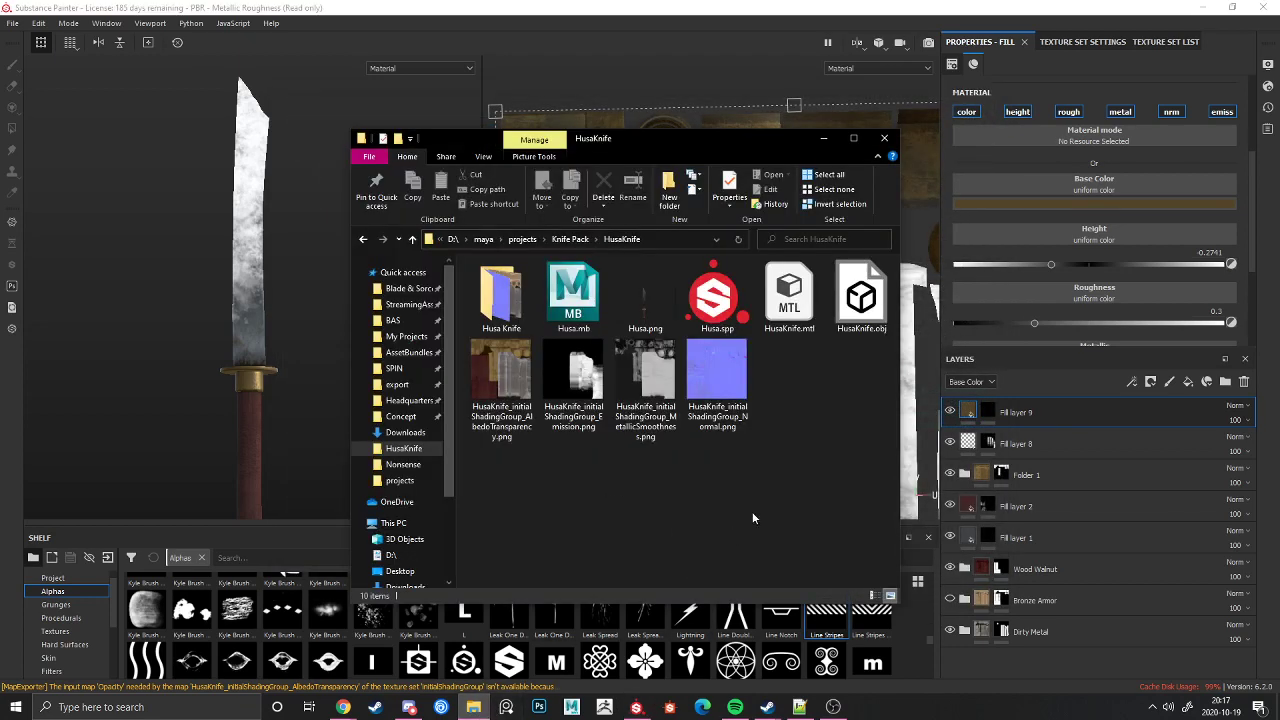
left_click_drag(778, 494, 465, 385)
left_click(664, 580)
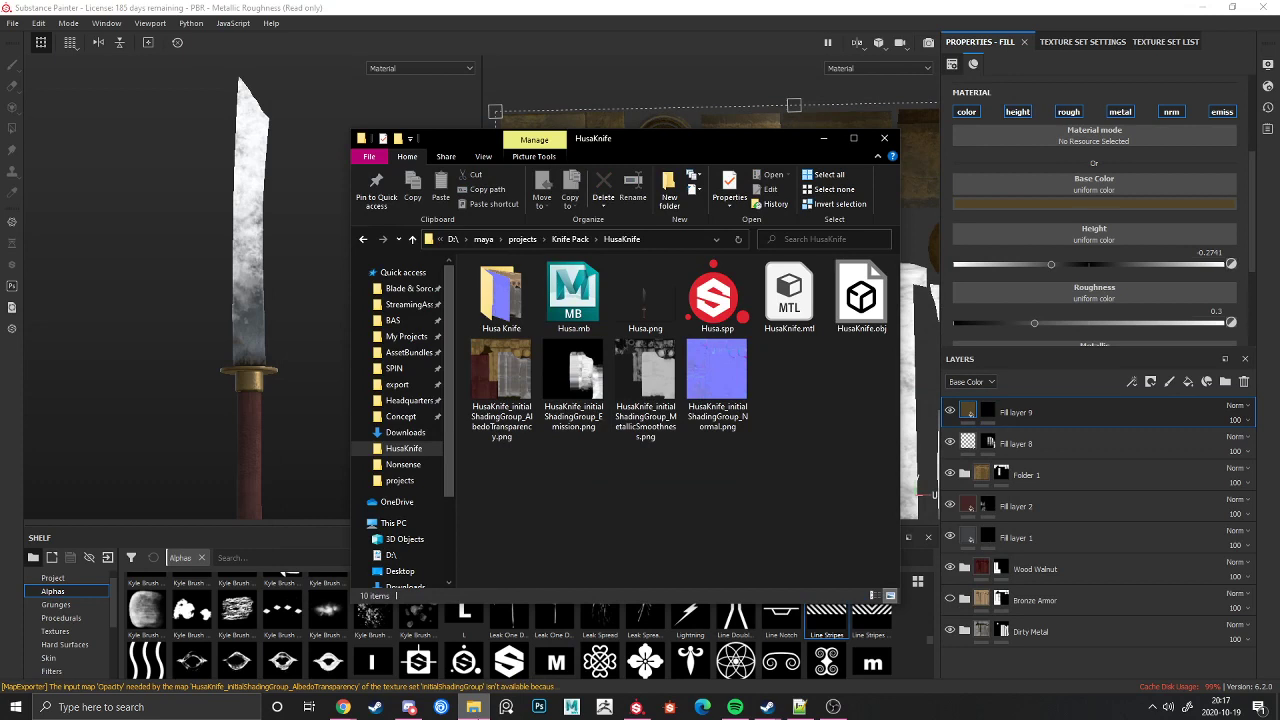